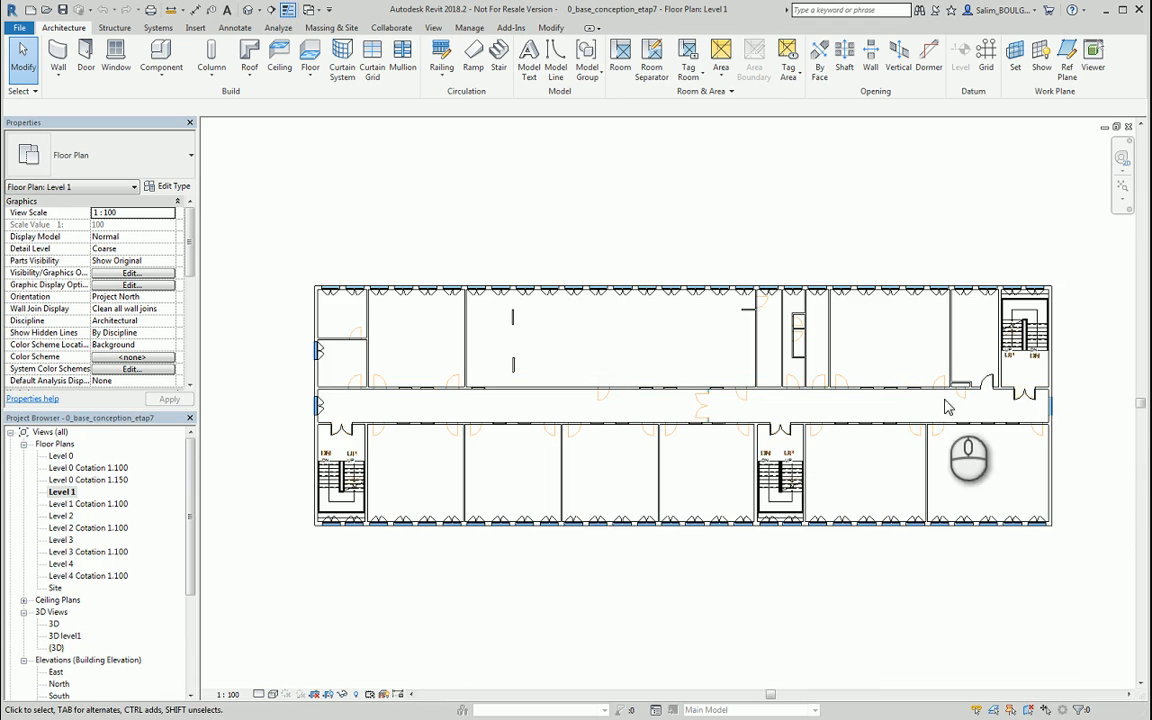
# Step: Draw a Generic - 100mm architectural wall across the corridor at the imported double door, from the lower corridor wall to the upper one
pyautogui.moveTo(996, 394); pyautogui.dragTo(972, 377, button='middle')
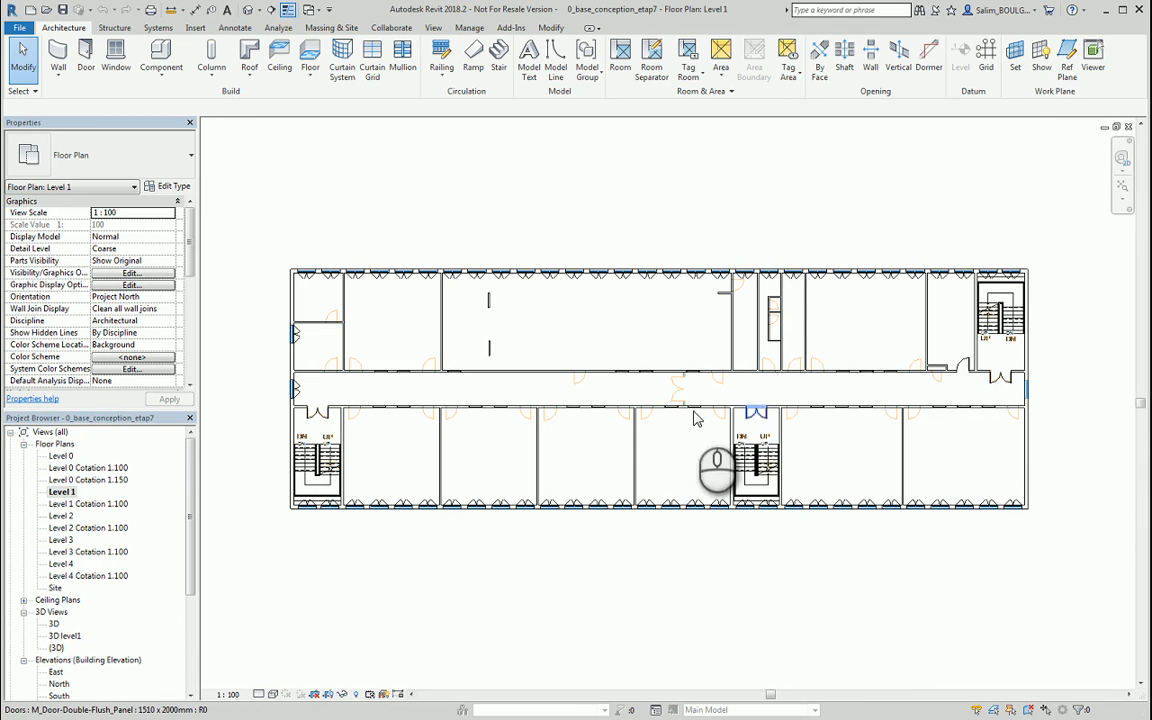
pyautogui.scroll(8, 684, 392)
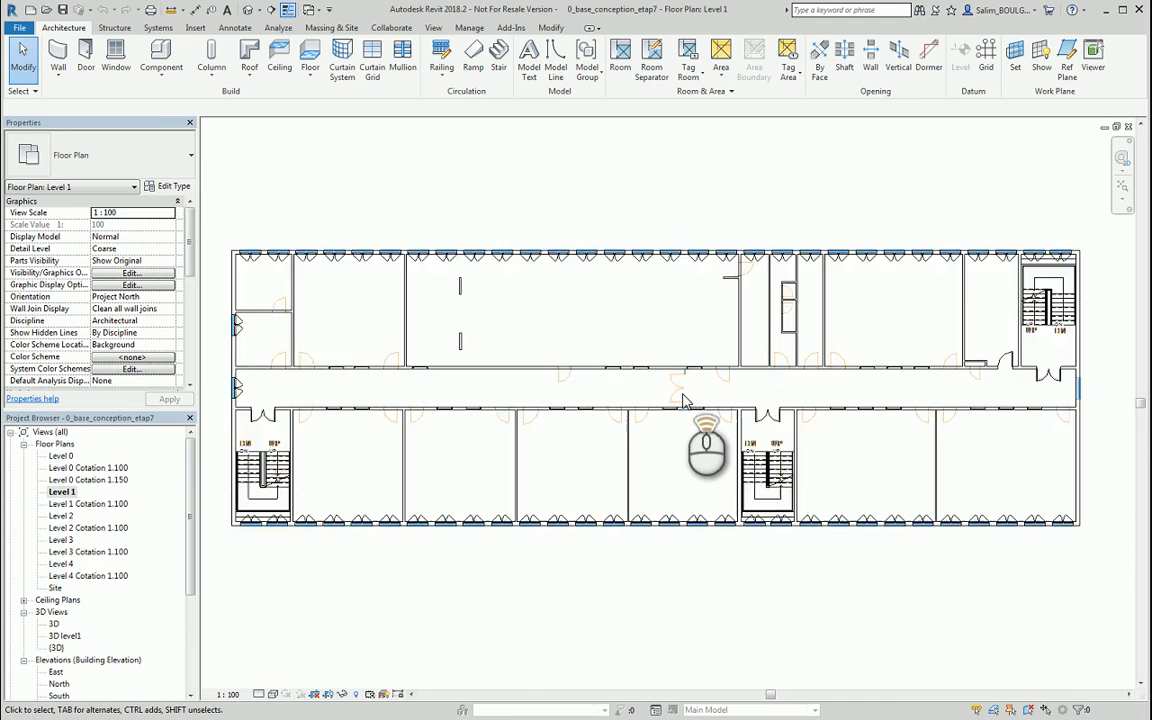
pyautogui.scroll(1, 684, 385)
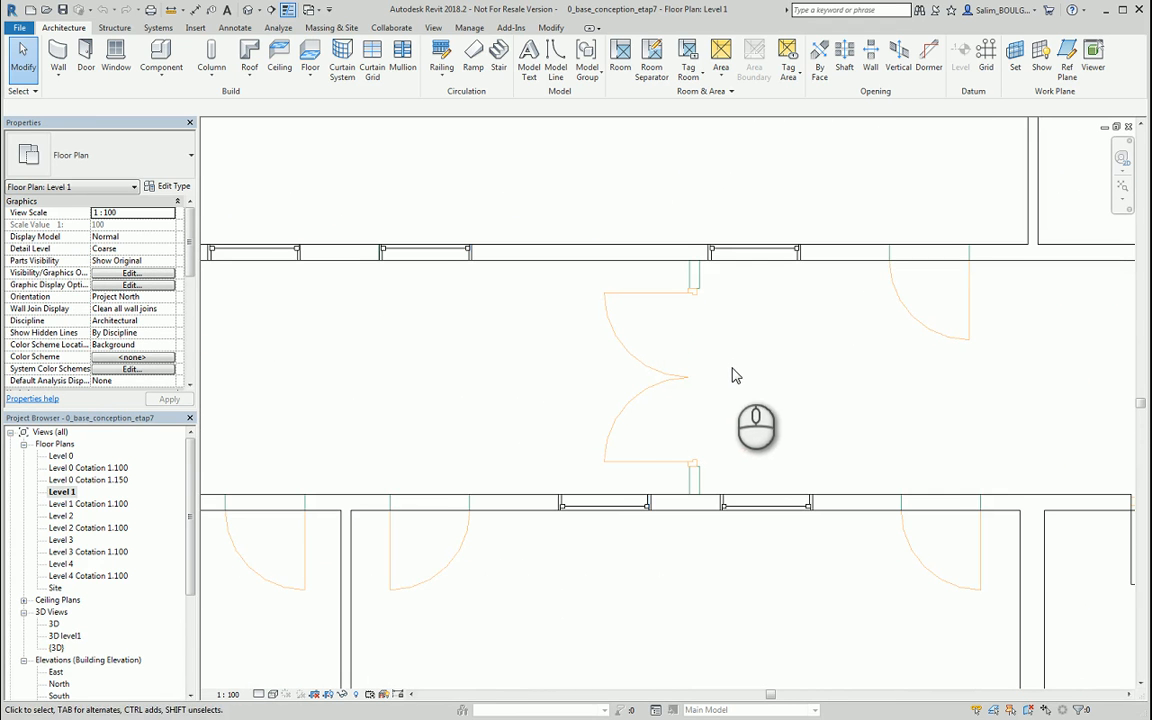
pyautogui.moveTo(735, 377); pyautogui.dragTo(650, 390, button='middle')
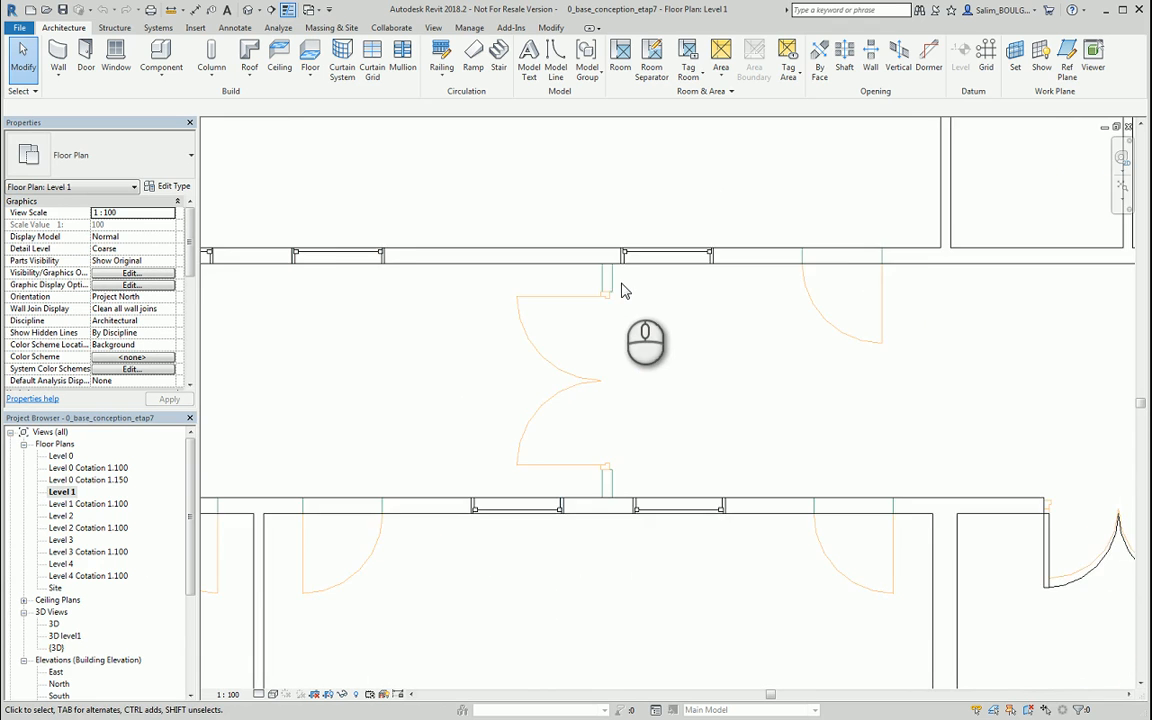
pyautogui.scroll(-4, 625, 295)
pyautogui.moveTo(637, 315); pyautogui.dragTo(678, 374, button='middle')
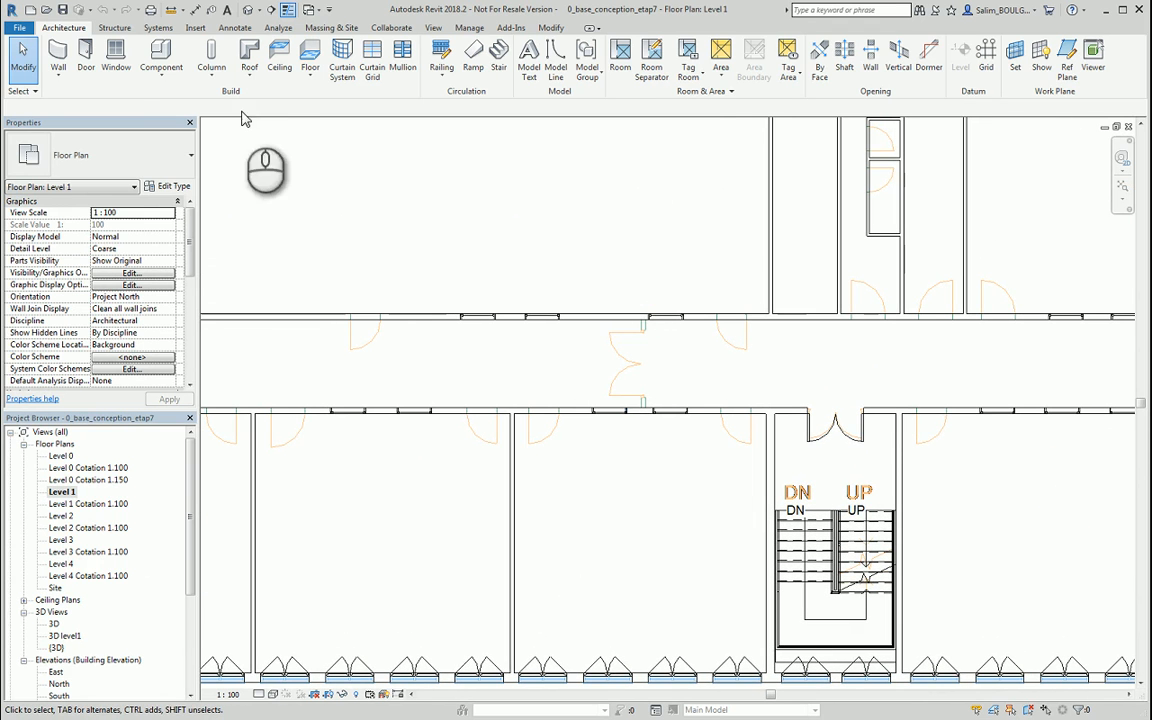
pyautogui.click(65, 75)
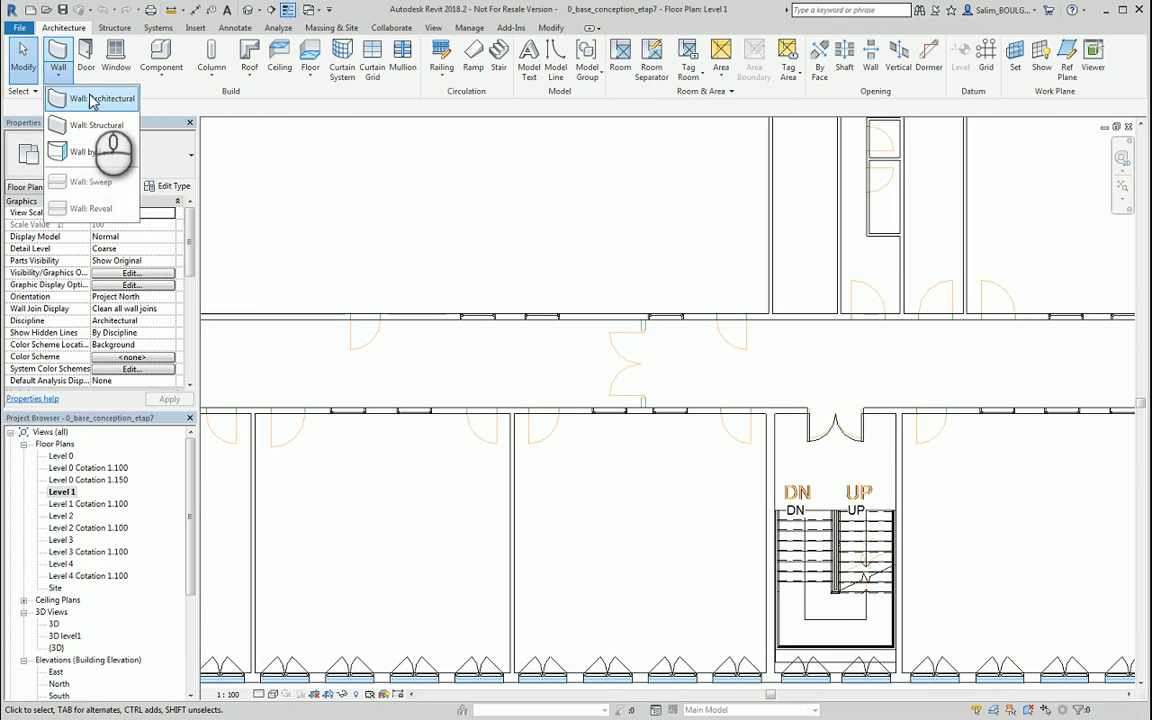
pyautogui.click(88, 98)
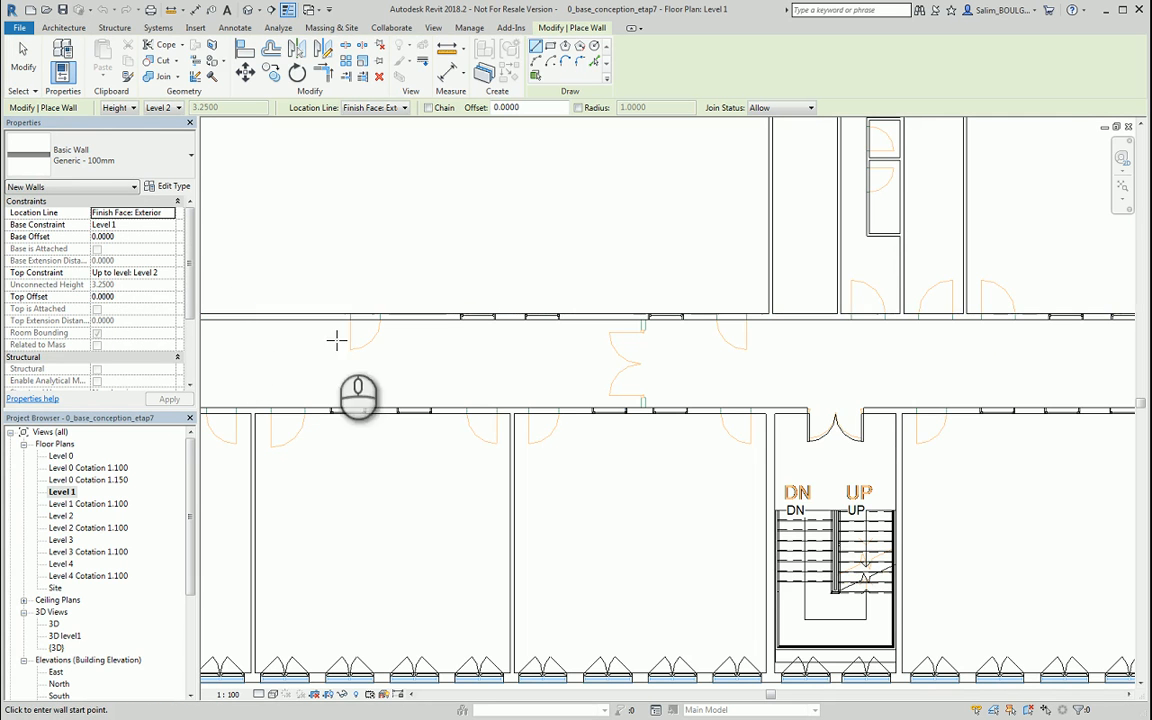
pyautogui.scroll(5, 682, 350)
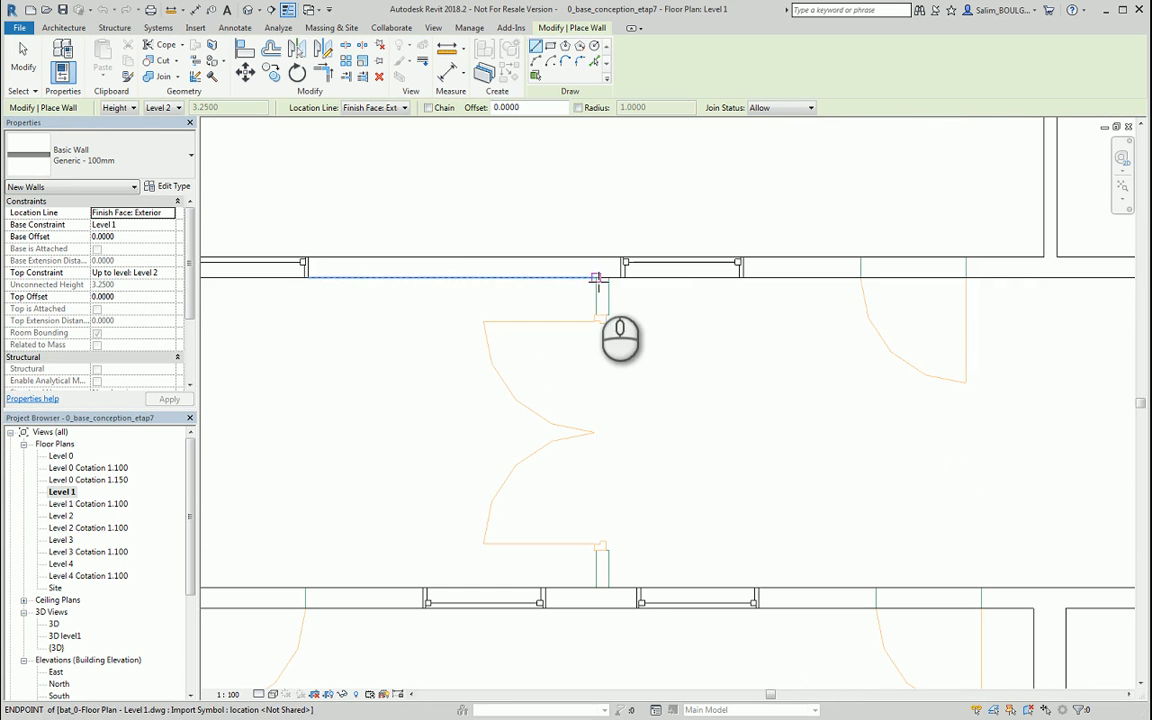
pyautogui.click(597, 587)
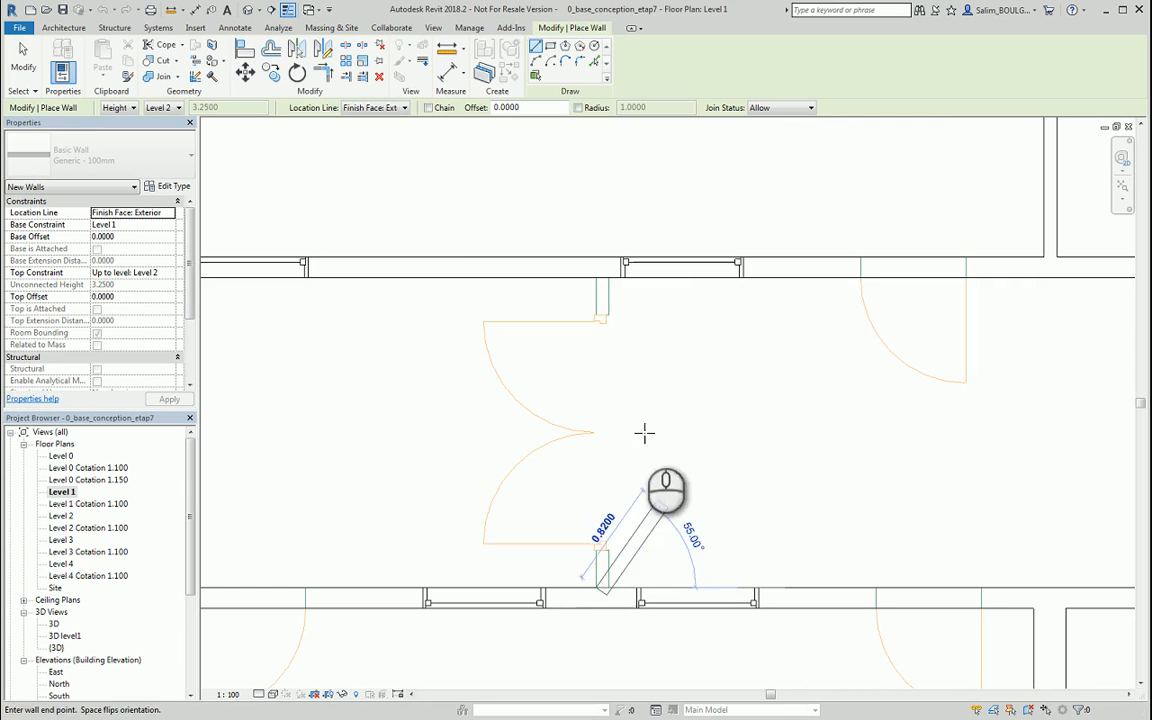
pyautogui.click(596, 279)
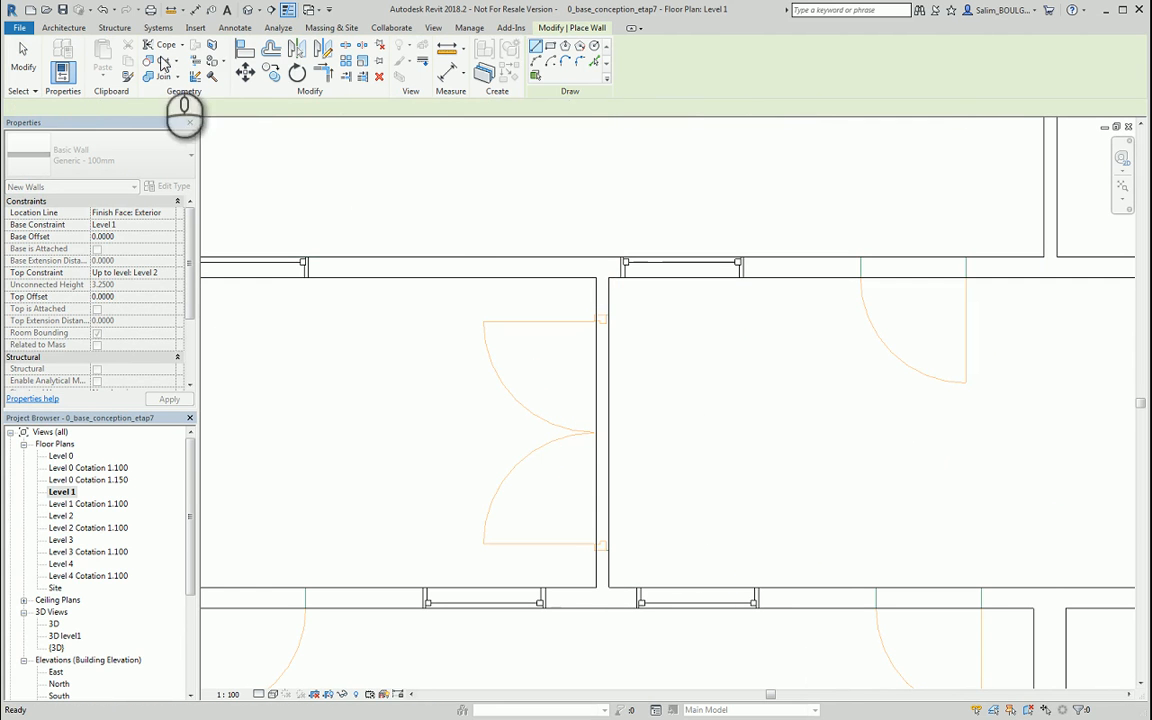
# Step: Place an M_Door-Double-Flush_Panel door of type 1510 x 2000mm at the middle of the new corridor wall
pyautogui.click(65, 27)
pyautogui.click(86, 65)
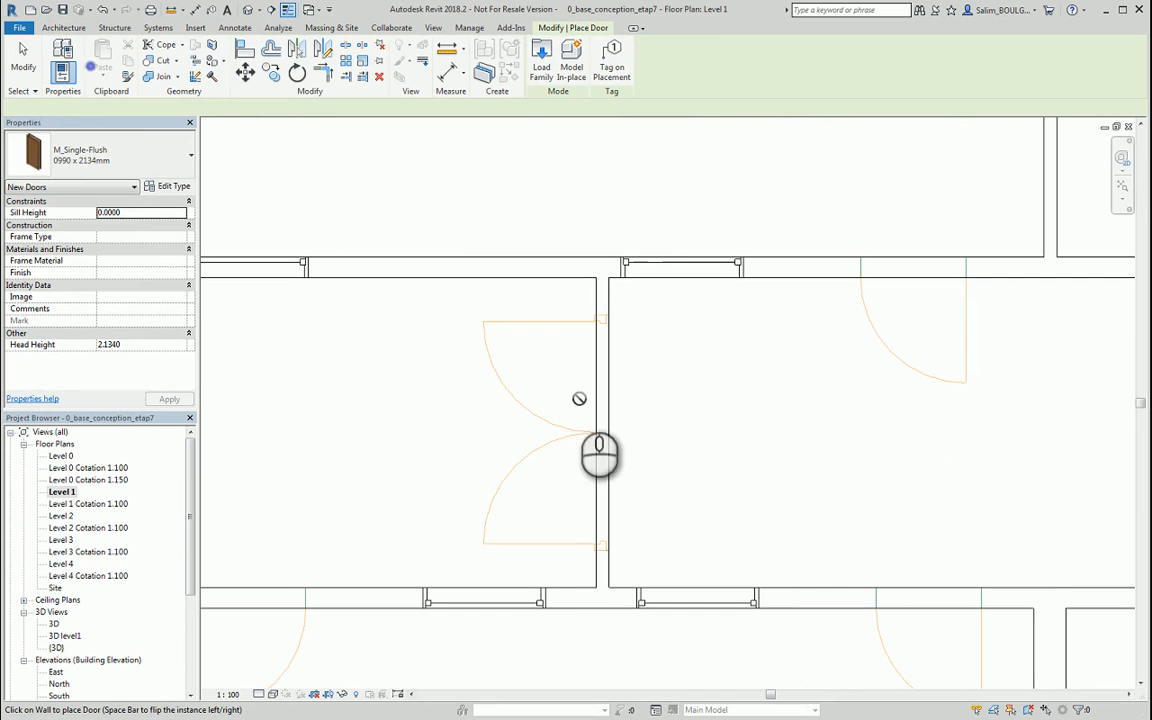
pyautogui.click(152, 165)
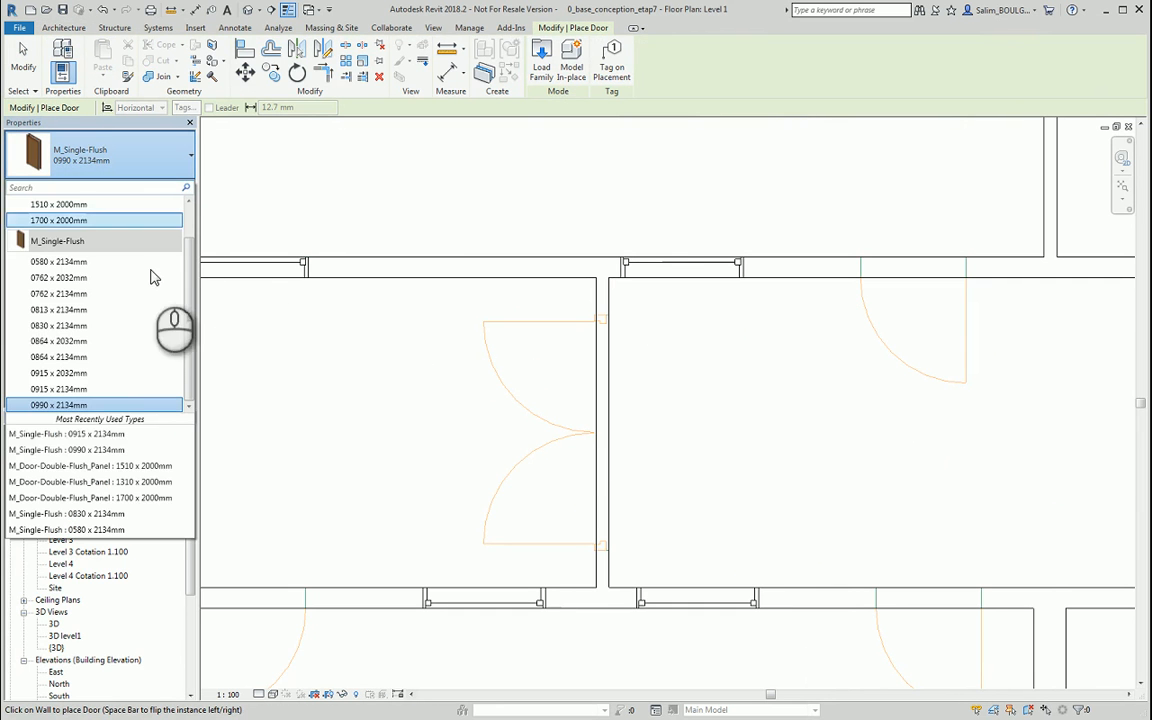
pyautogui.click(137, 467)
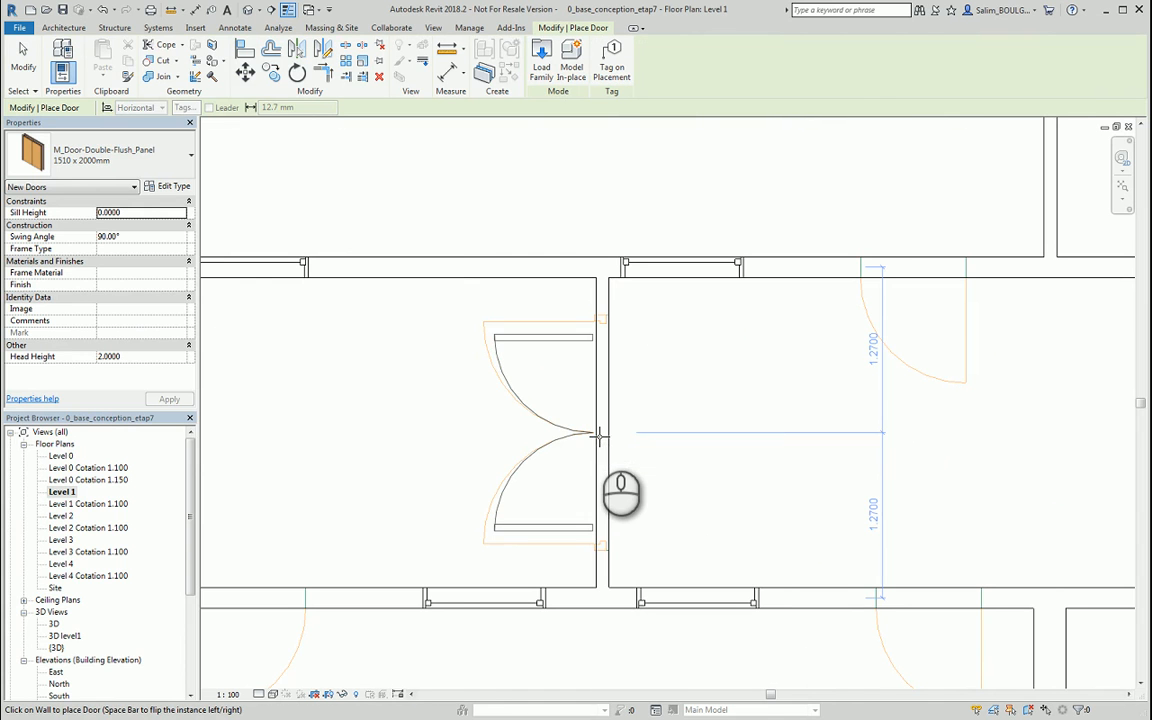
pyautogui.click(599, 436)
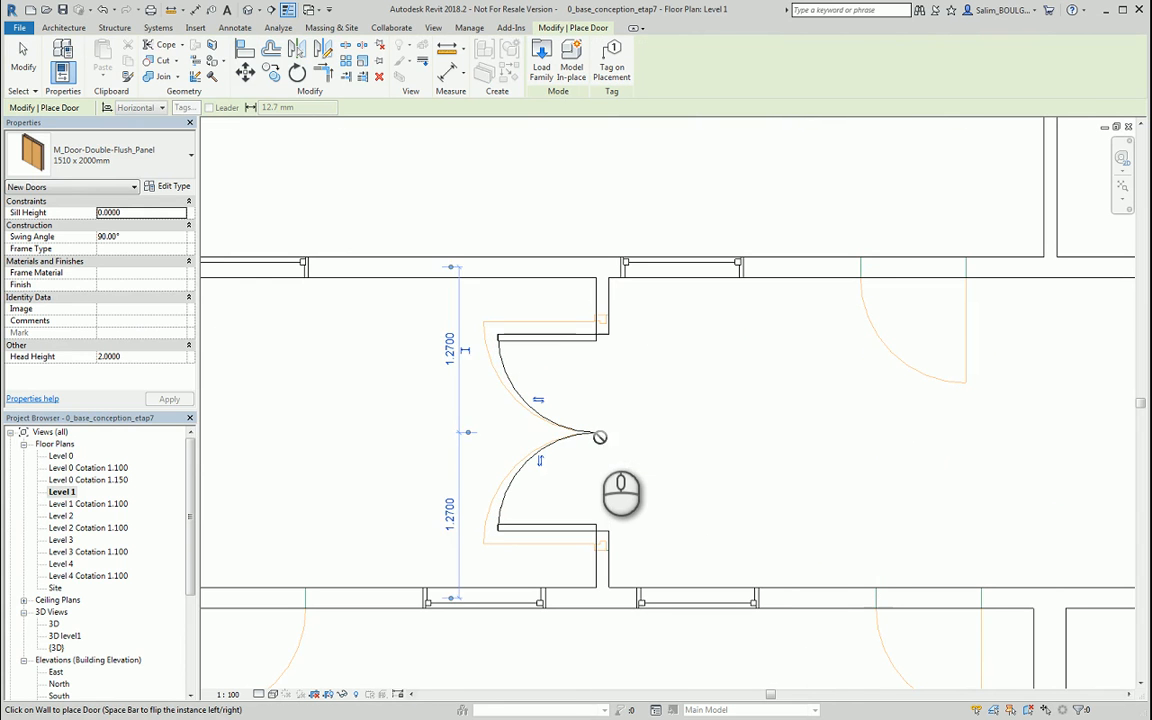
pyautogui.press('Escape')
# Step: Change the corridor double door's type to 1700 x 2000mm
pyautogui.click(576, 346)
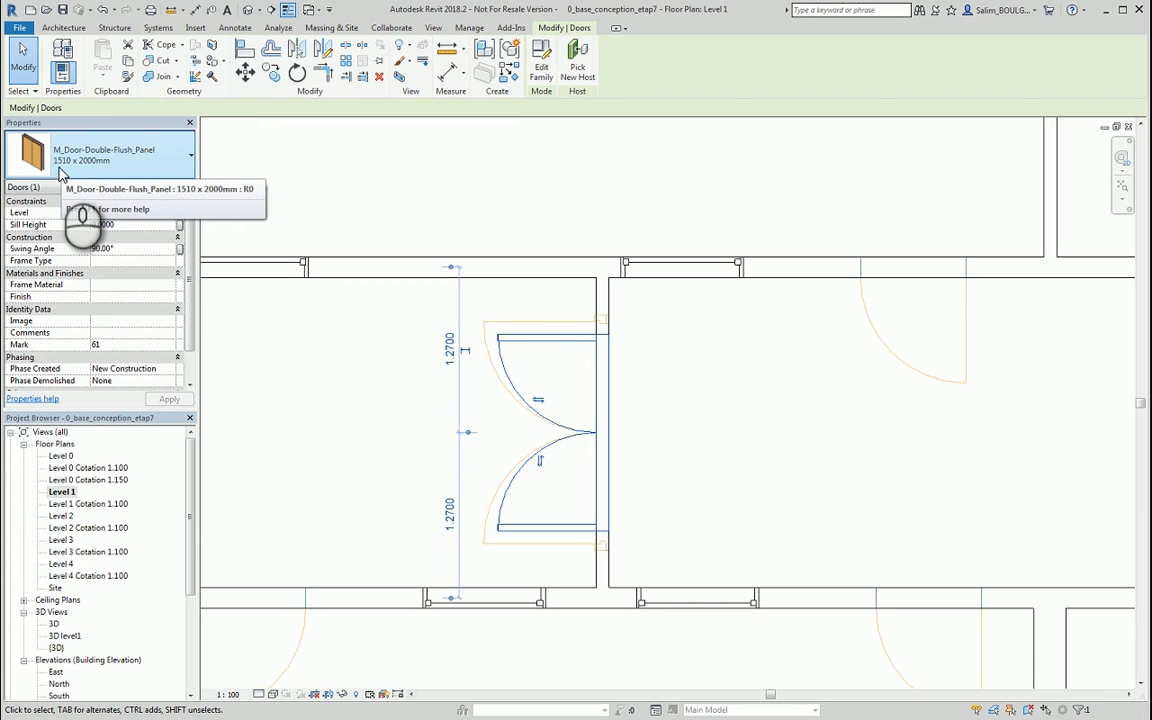
pyautogui.click(123, 167)
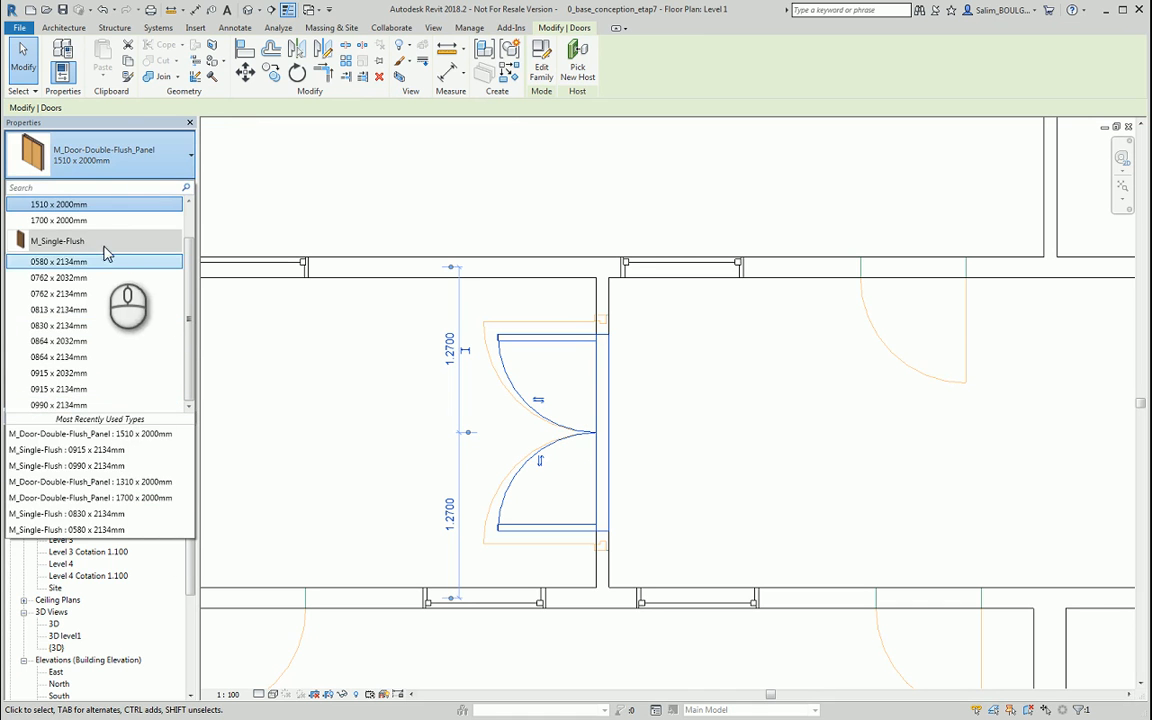
pyautogui.click(60, 220)
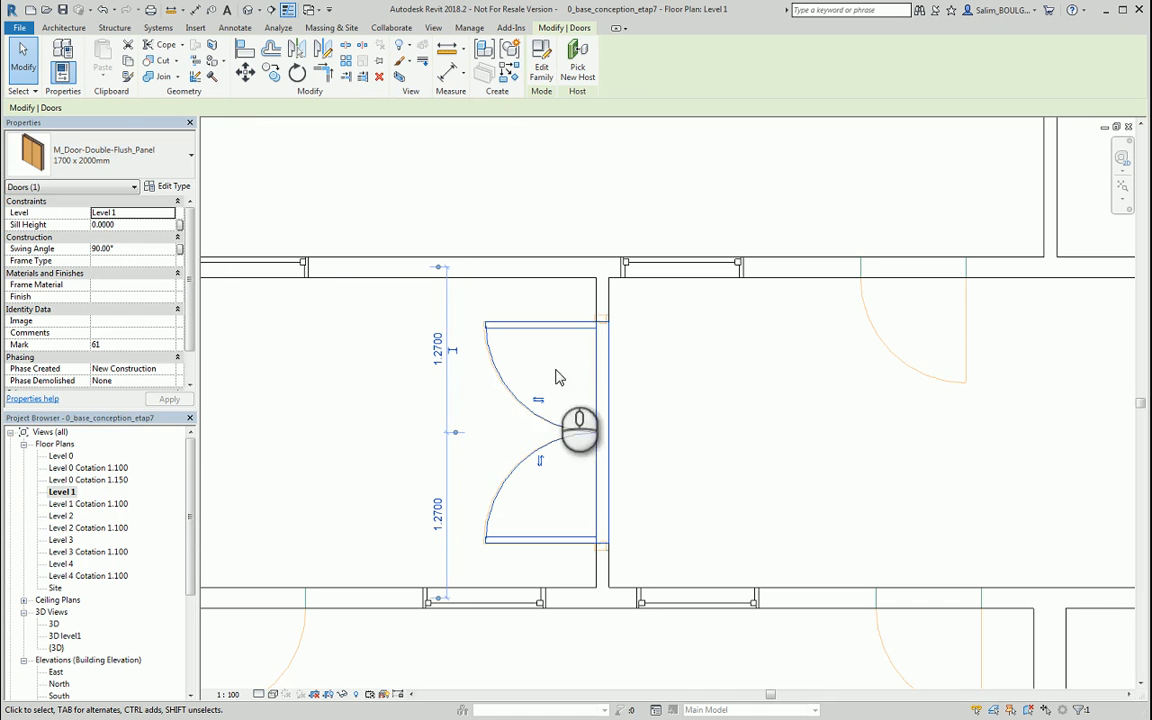
pyautogui.scroll(5, 600, 440)
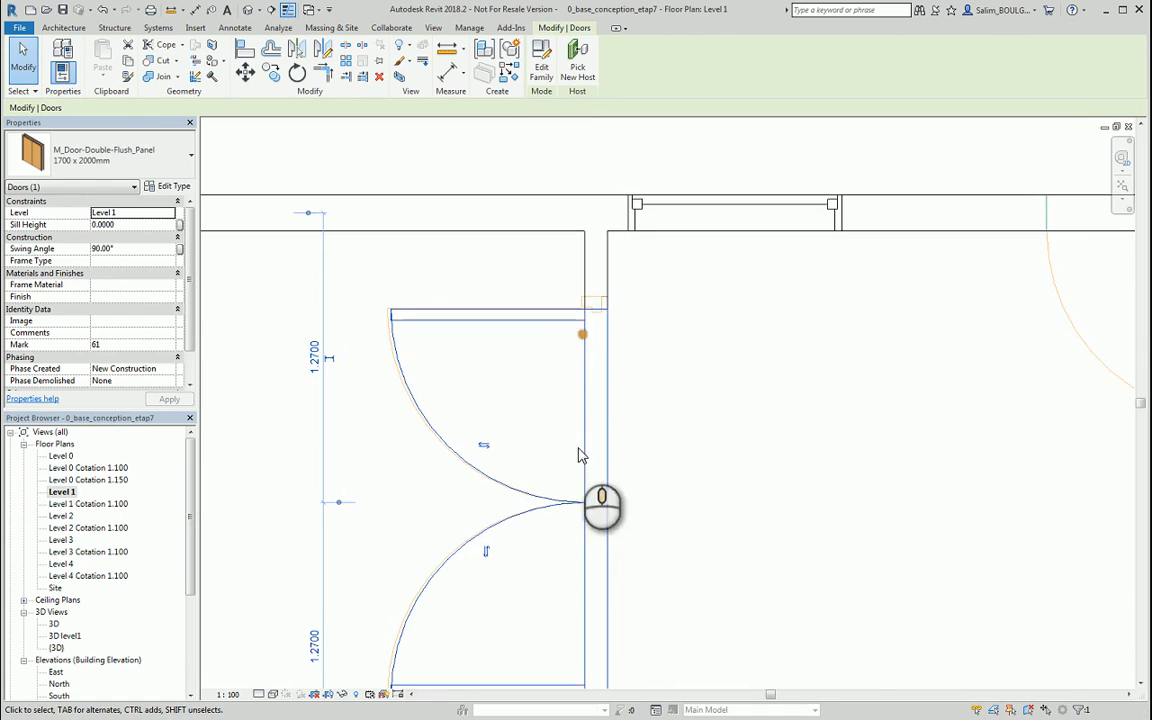
pyautogui.click(545, 335)
# Step: Align the upper edge of the corridor double door with the matching door line in the imported drawing
pyautogui.scroll(2, 550, 332)
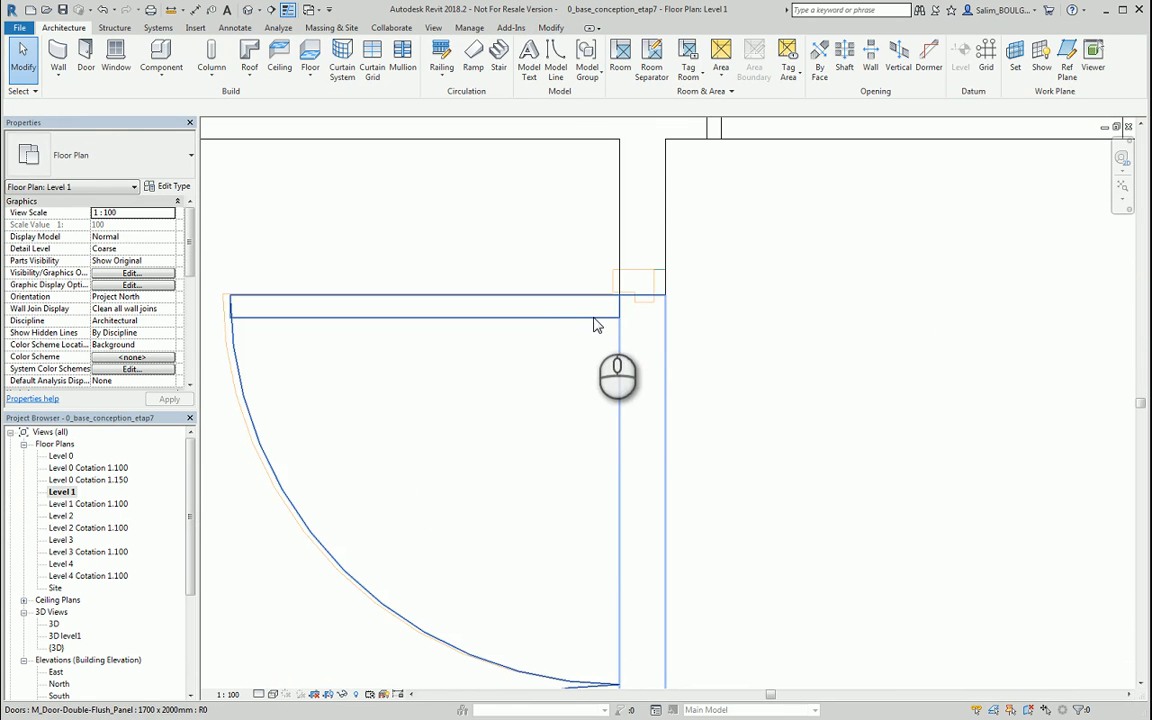
pyautogui.scroll(3, 605, 310)
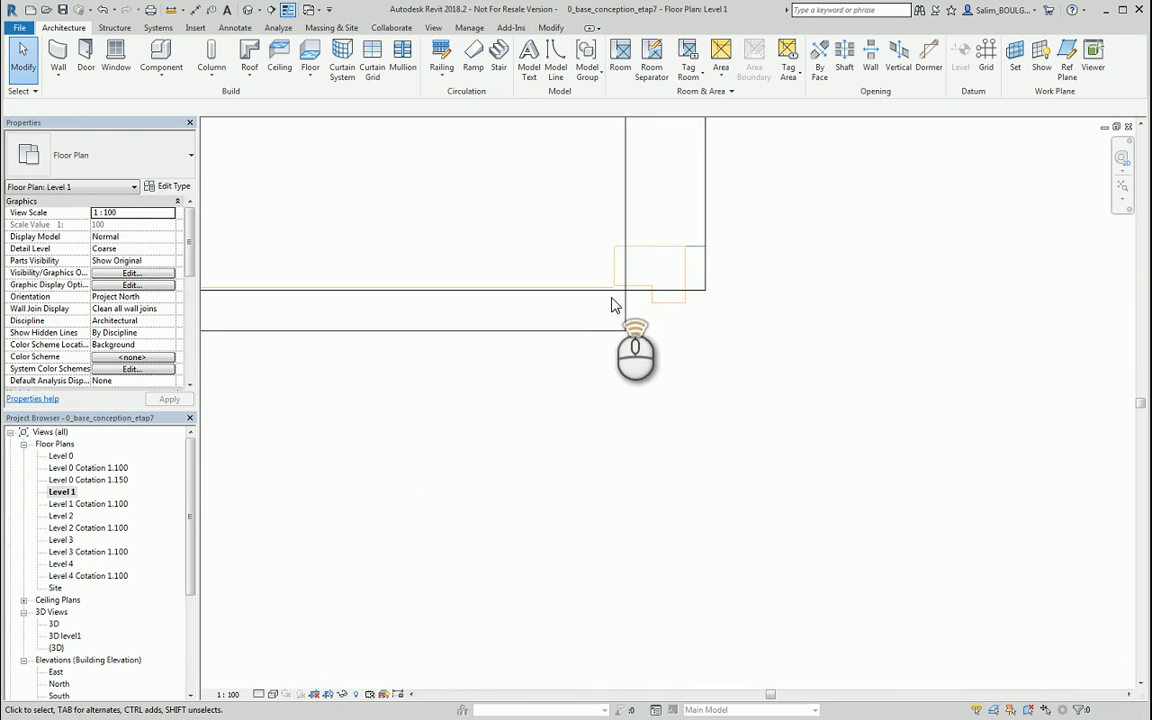
pyautogui.click(550, 28)
pyautogui.click(245, 50)
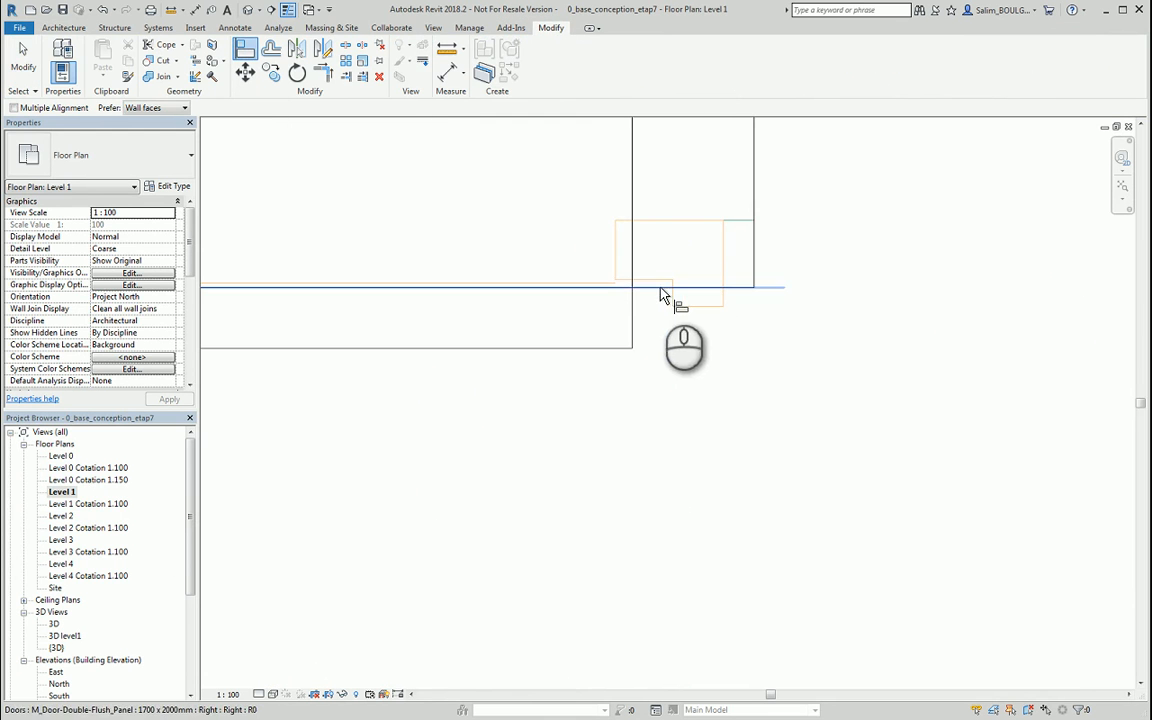
pyautogui.click(607, 285)
pyautogui.scroll(-4, 674, 316)
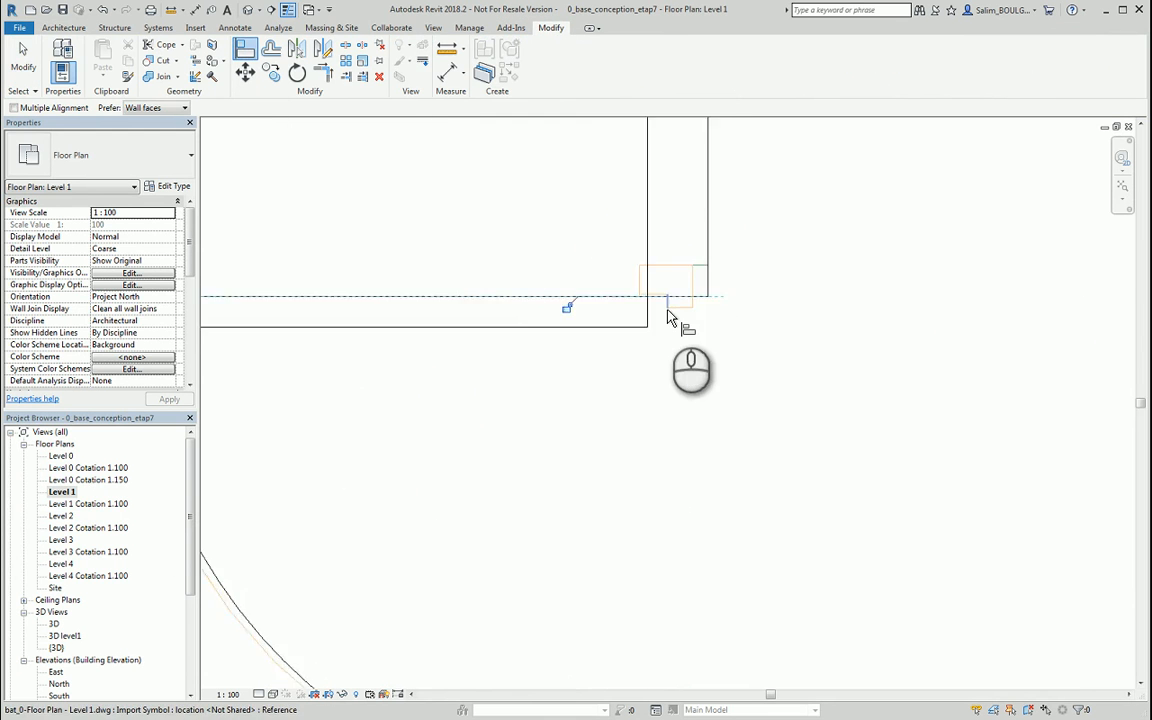
pyautogui.scroll(5, 635, 435)
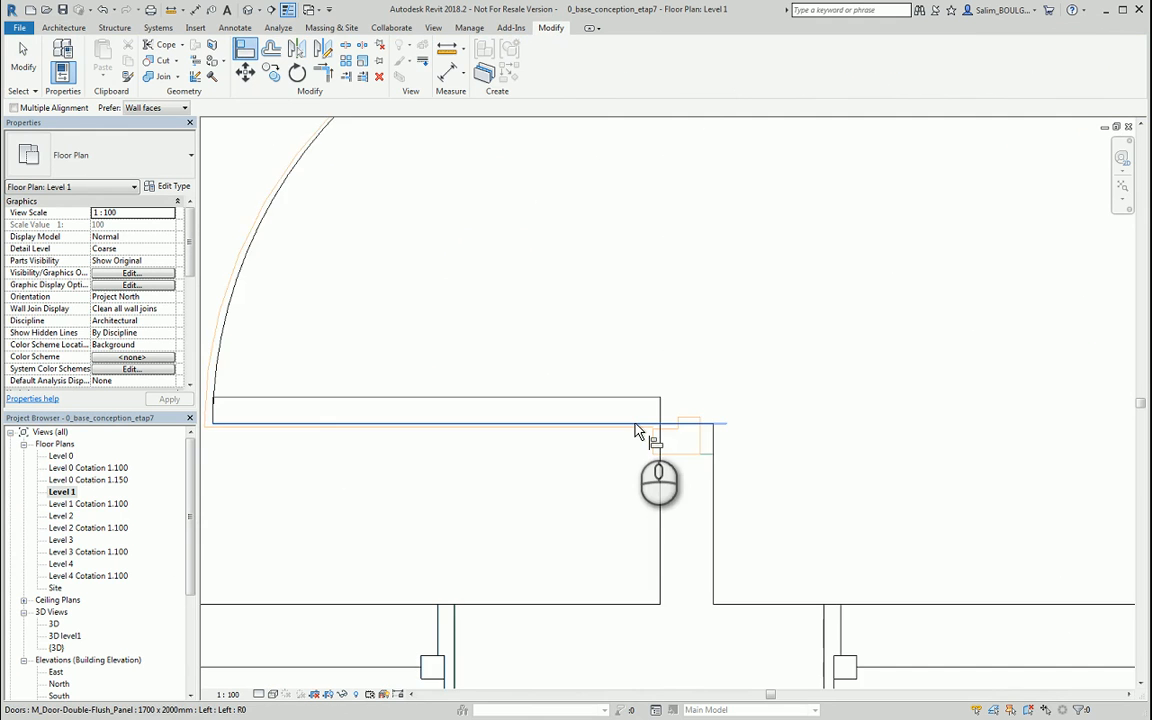
pyautogui.scroll(-7, 635, 425)
pyautogui.scroll(-2, 682, 312)
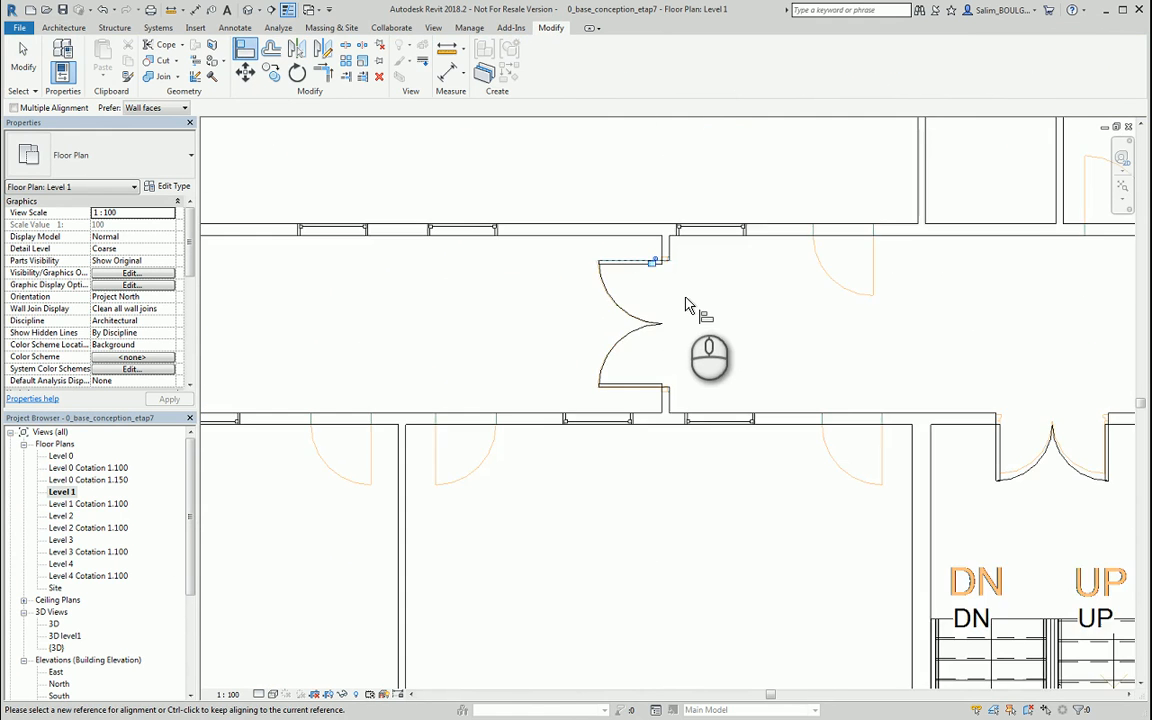
pyautogui.scroll(4, 682, 290)
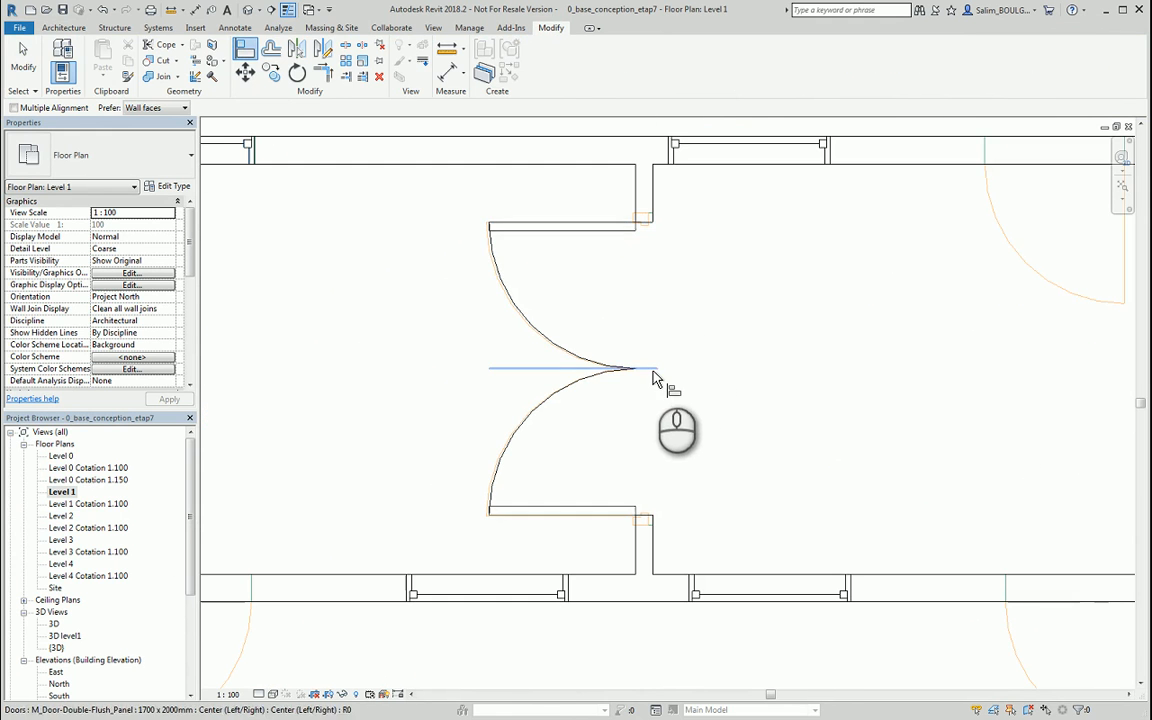
pyautogui.press('Escape')
pyautogui.press('Escape')
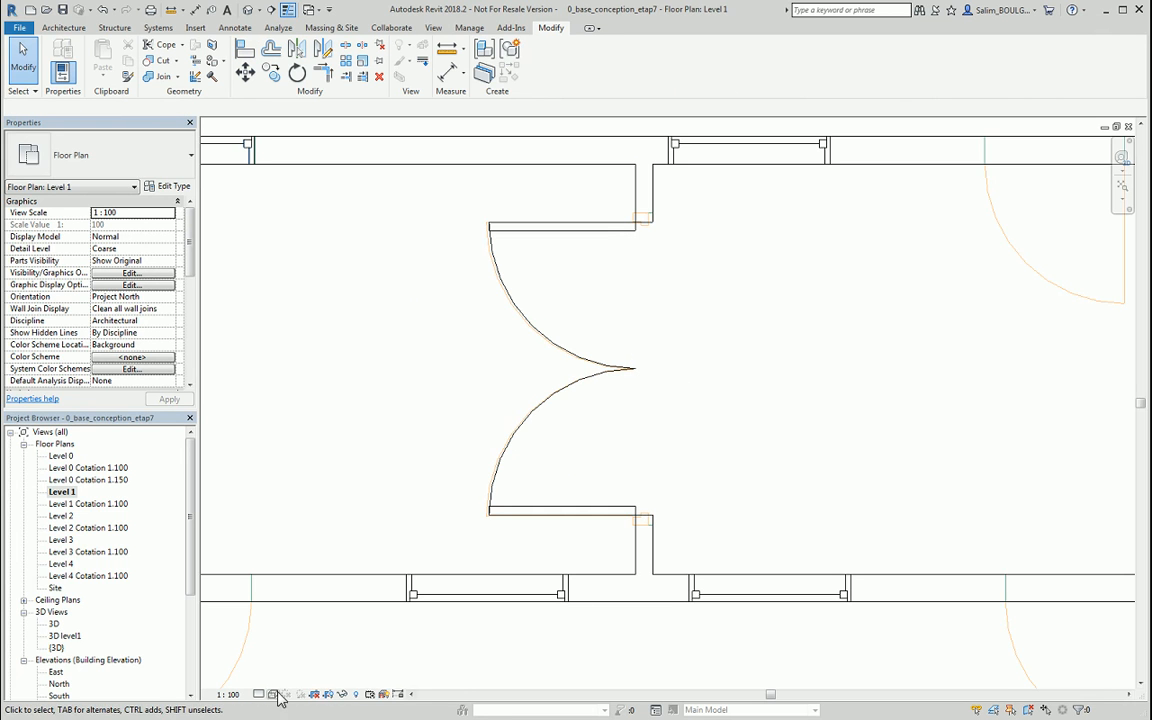
# Step: Set the Level 1 plan's visual style to Hidden Line
pyautogui.click(275, 694)
pyautogui.click(303, 624)
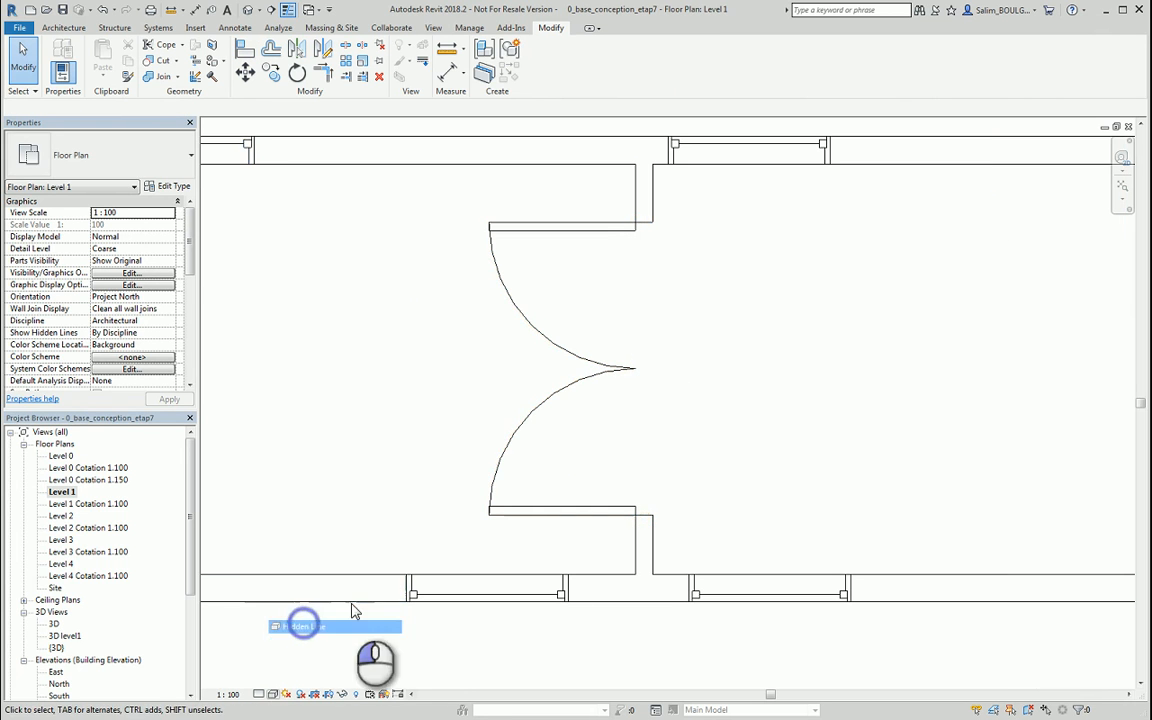
# Step: Make the corridor double door's temporary dimensions permanent and apply an EQ constraint to centre it between the corridor walls
pyautogui.click(597, 226)
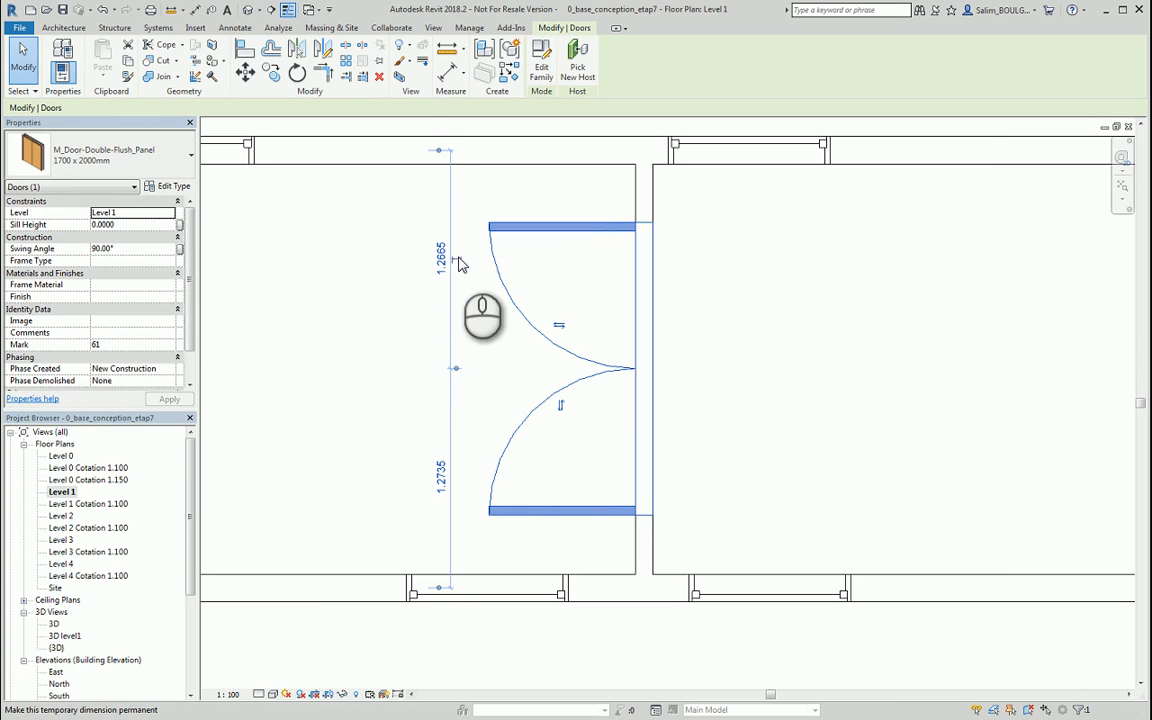
pyautogui.click(450, 457)
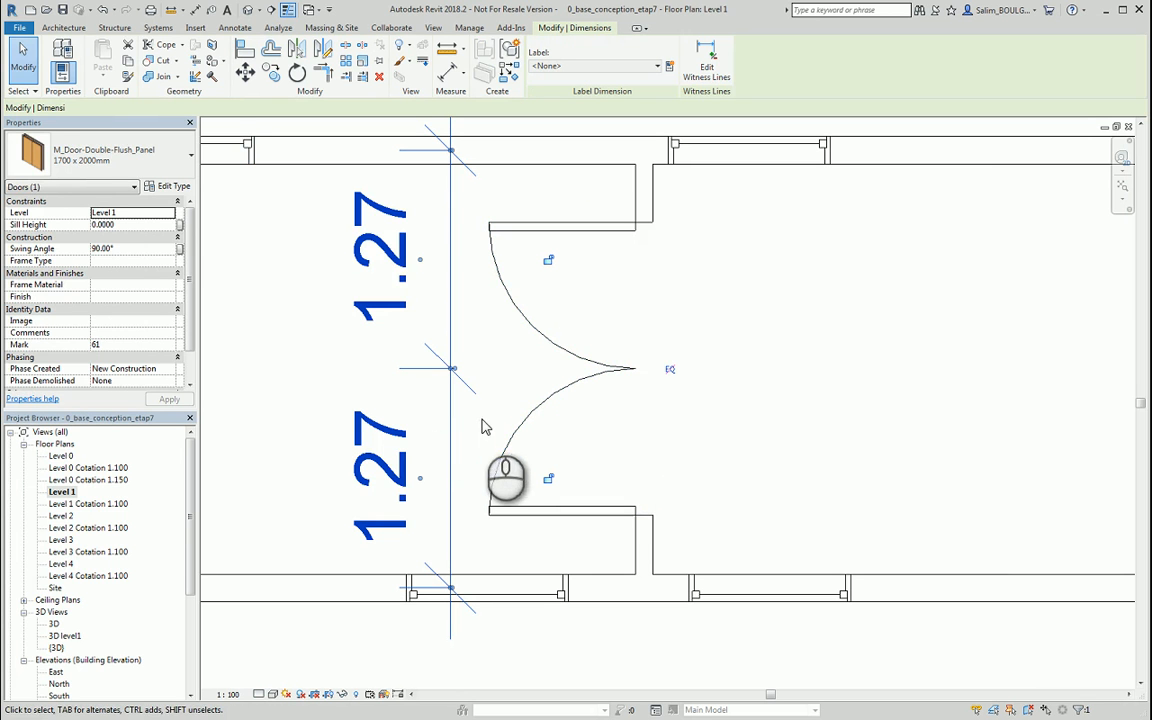
pyautogui.click(670, 370)
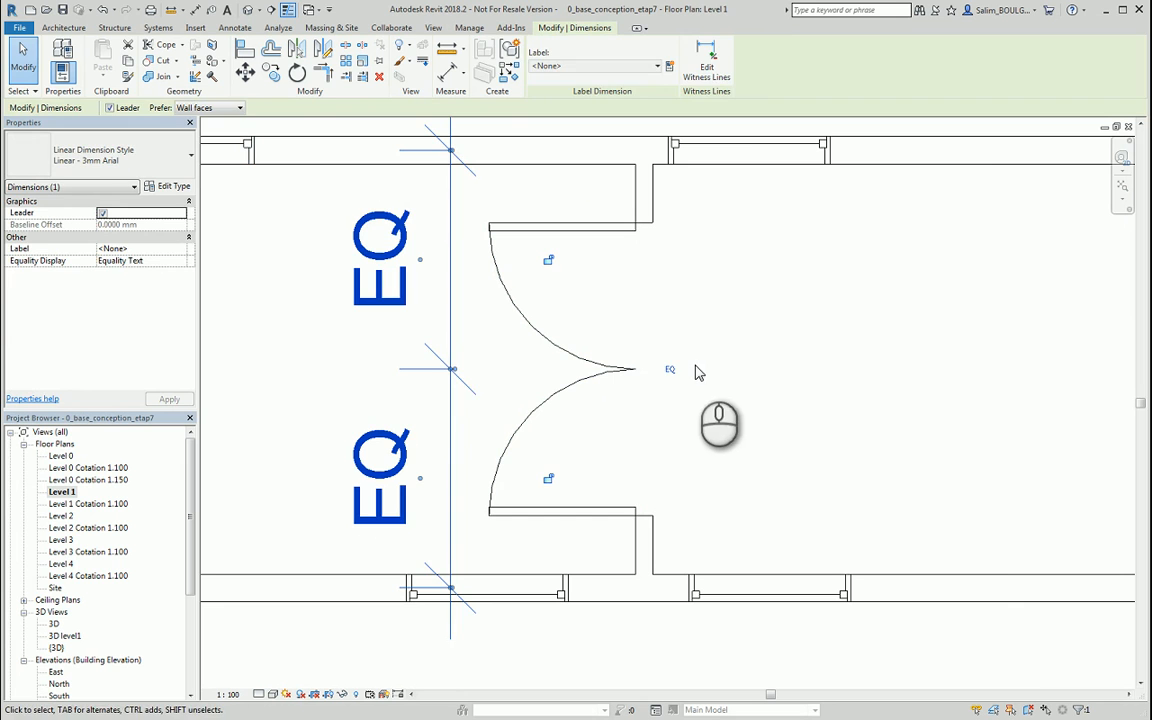
pyautogui.click(697, 372)
# Step: Delete the EQ dimension at the corridor double door while keeping the elements constrained
pyautogui.click(447, 357)
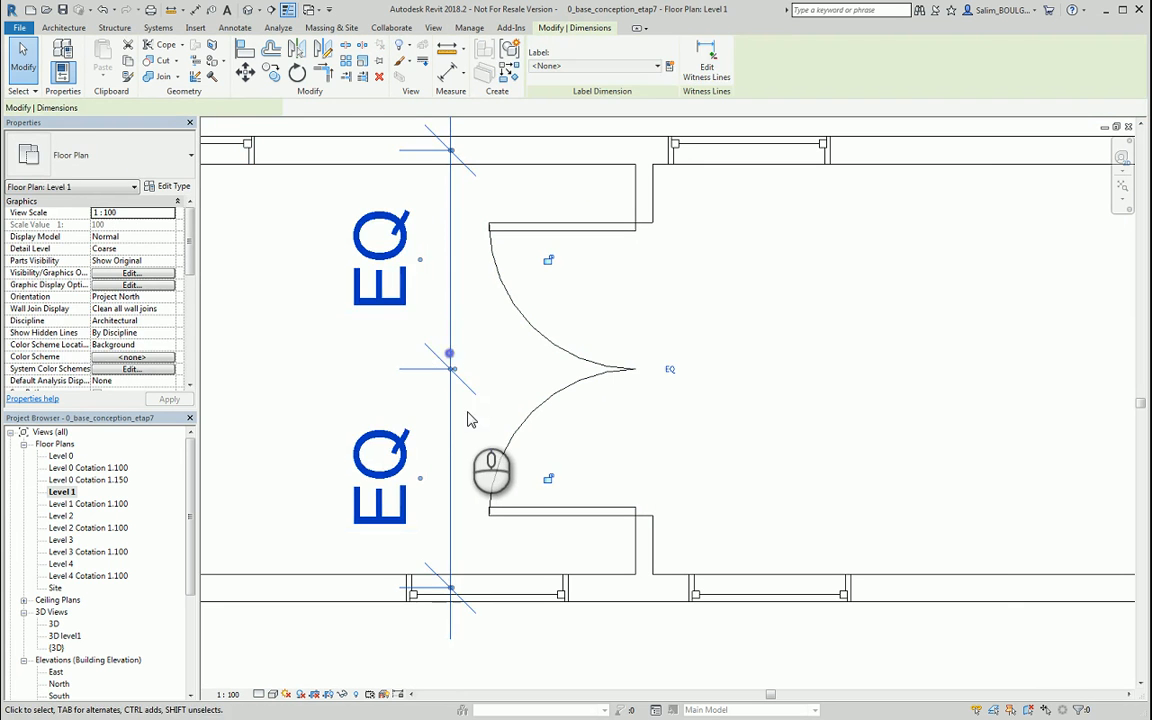
pyautogui.press('Delete')
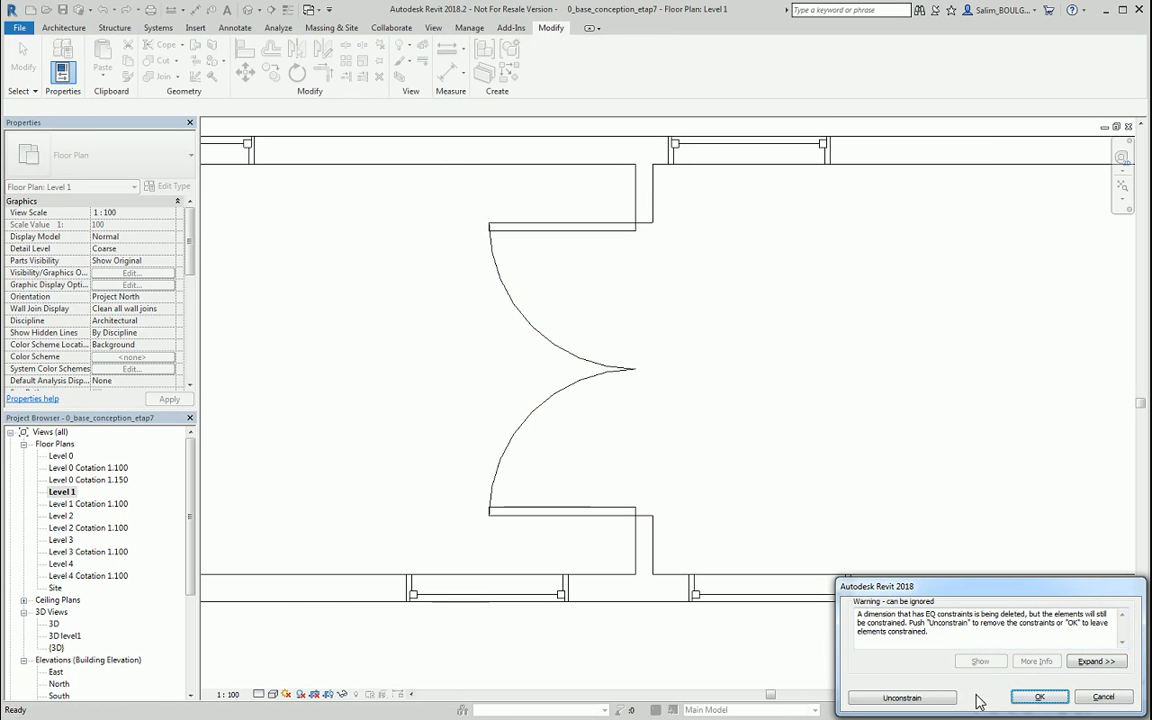
pyautogui.click(1038, 698)
# Step: Set the Level 1 plan's visual style to Wireframe
pyautogui.scroll(-5, 760, 420)
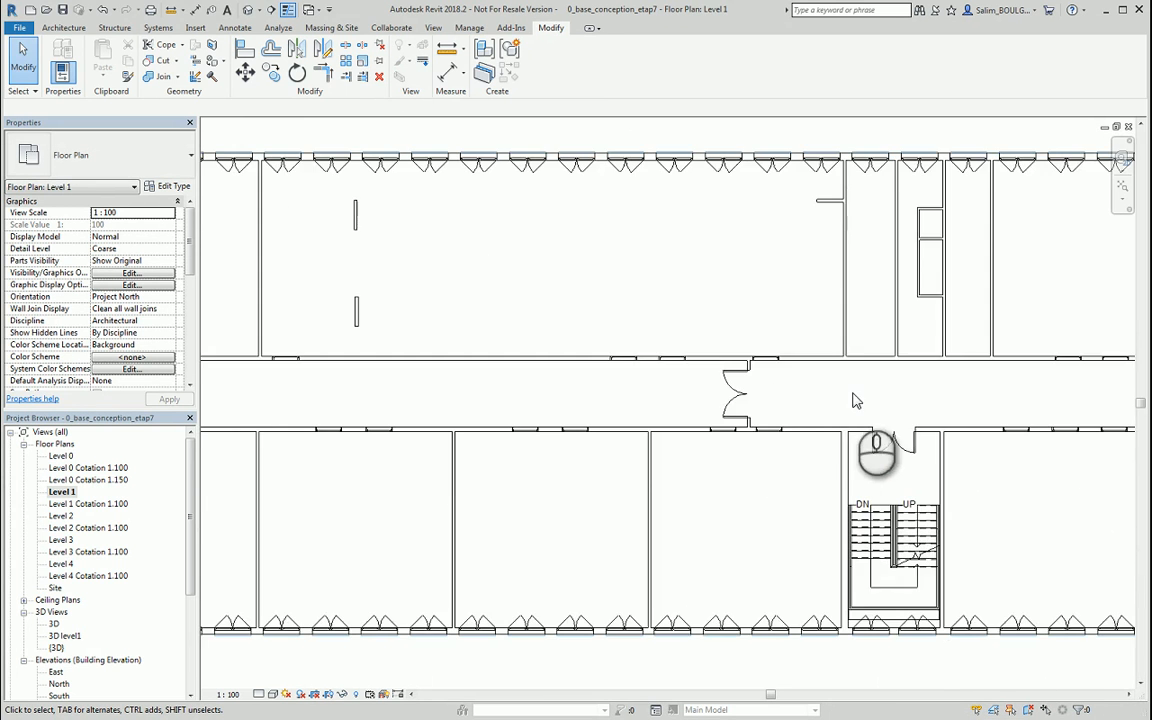
pyautogui.scroll(-2, 884, 410)
pyautogui.scroll(-2, 902, 410)
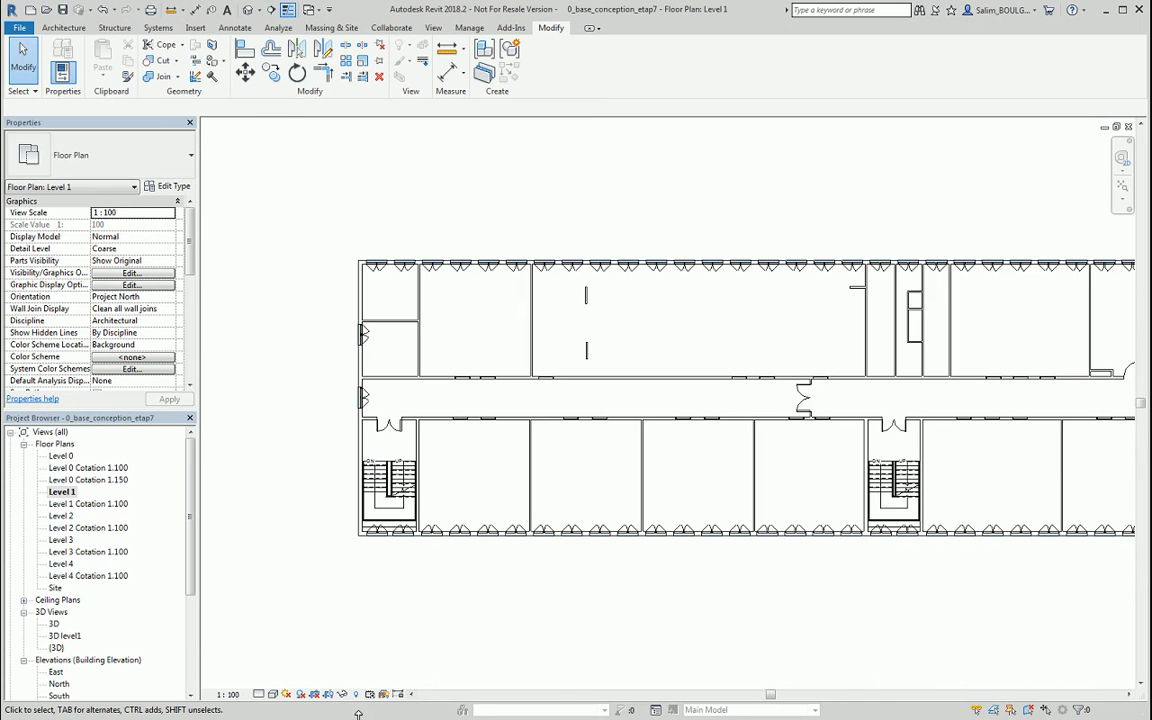
pyautogui.click(275, 694)
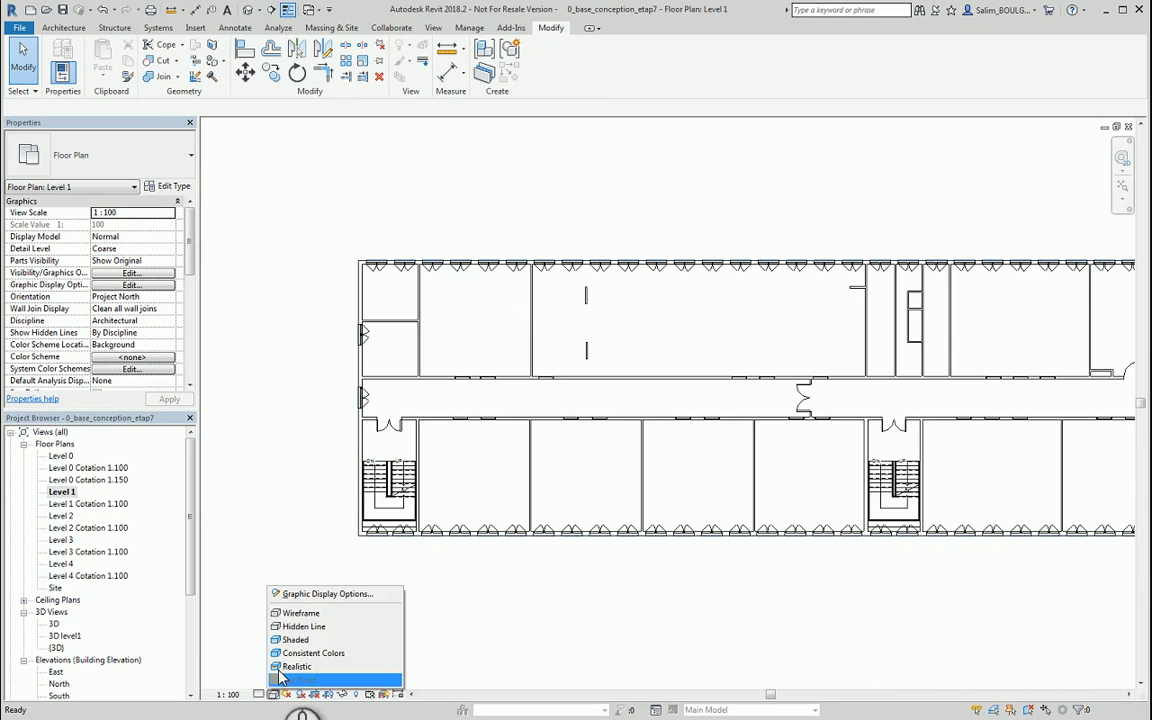
pyautogui.click(293, 614)
# Step: Measure the width of the small closet's door opening in the imported drawing, on the upper corridor wall
pyautogui.moveTo(957, 436); pyautogui.dragTo(840, 475, button='middle')
pyautogui.scroll(2, 924, 386)
pyautogui.scroll(5, 924, 386)
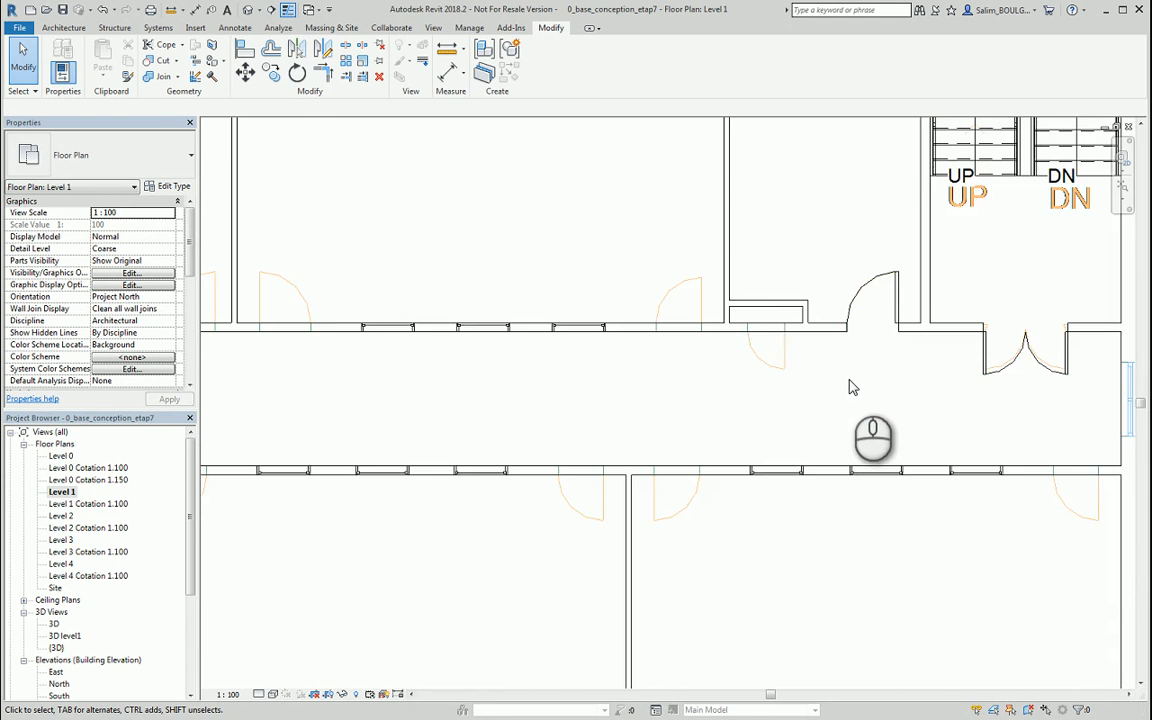
pyautogui.moveTo(849, 383); pyautogui.dragTo(824, 446, button='middle')
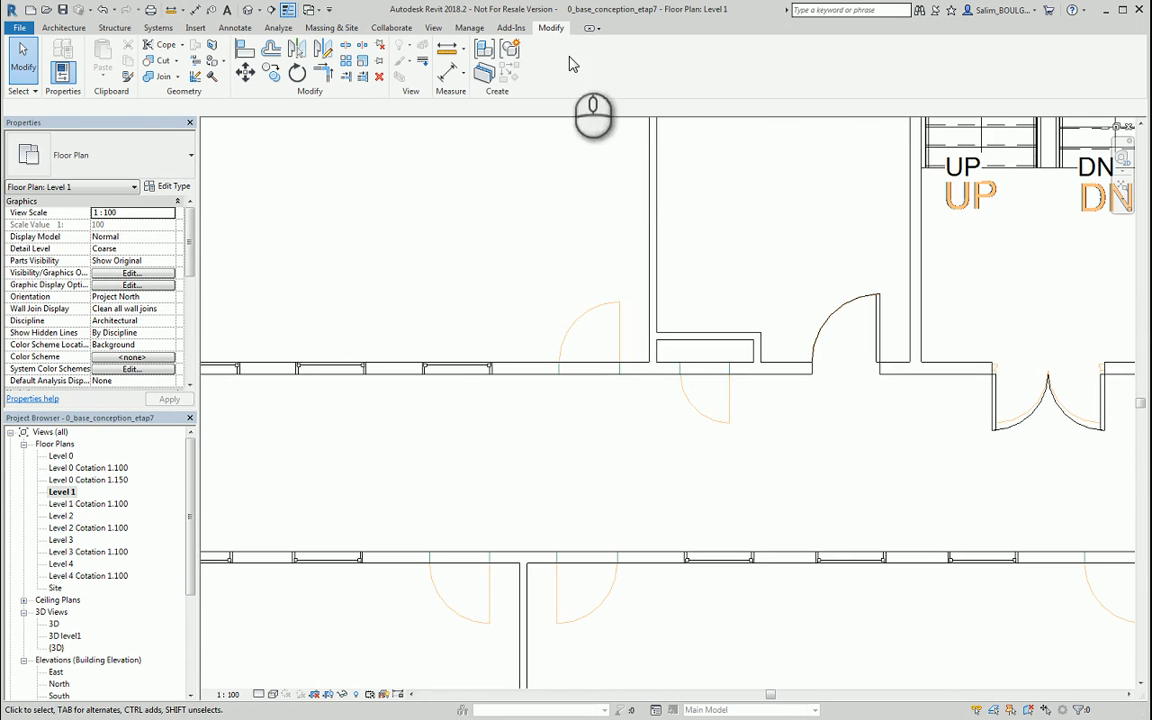
pyautogui.click(449, 48)
pyautogui.scroll(3, 700, 390)
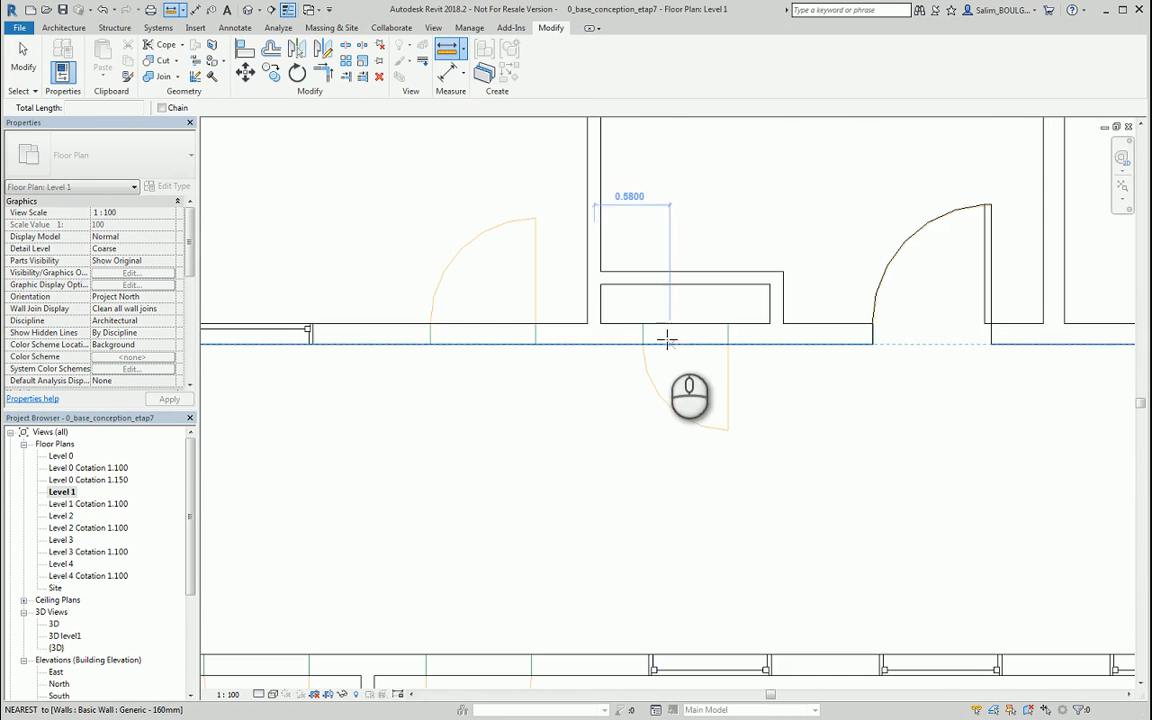
pyautogui.click(645, 325)
pyautogui.click(729, 325)
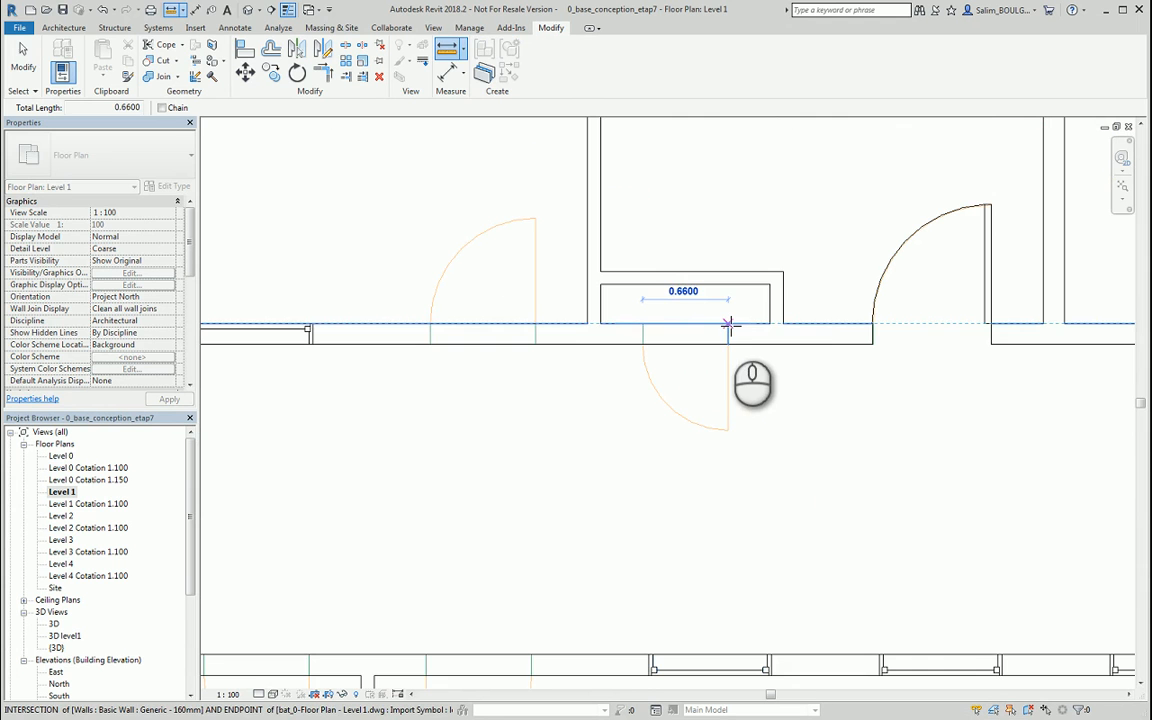
pyautogui.click(23, 58)
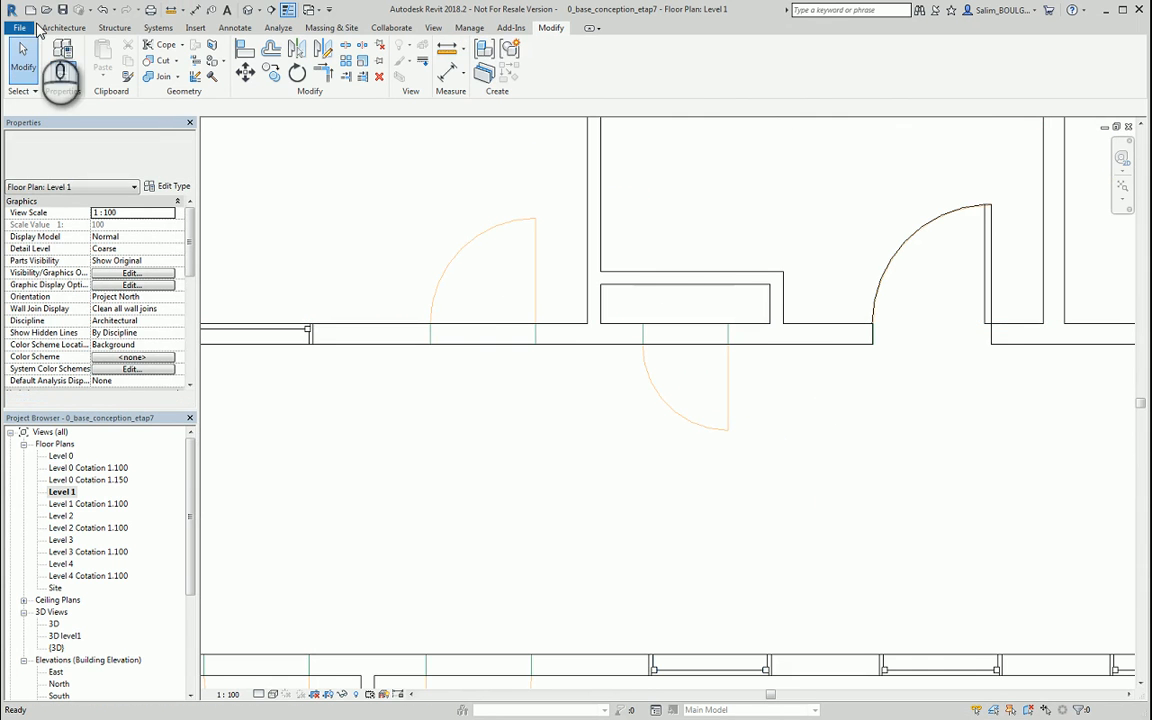
# Step: Place an M_Single-Flush 0580 x 2134mm door at the small closet's opening, with its hinge side flipped to match the imported drawing
pyautogui.click(63, 27)
pyautogui.click(86, 58)
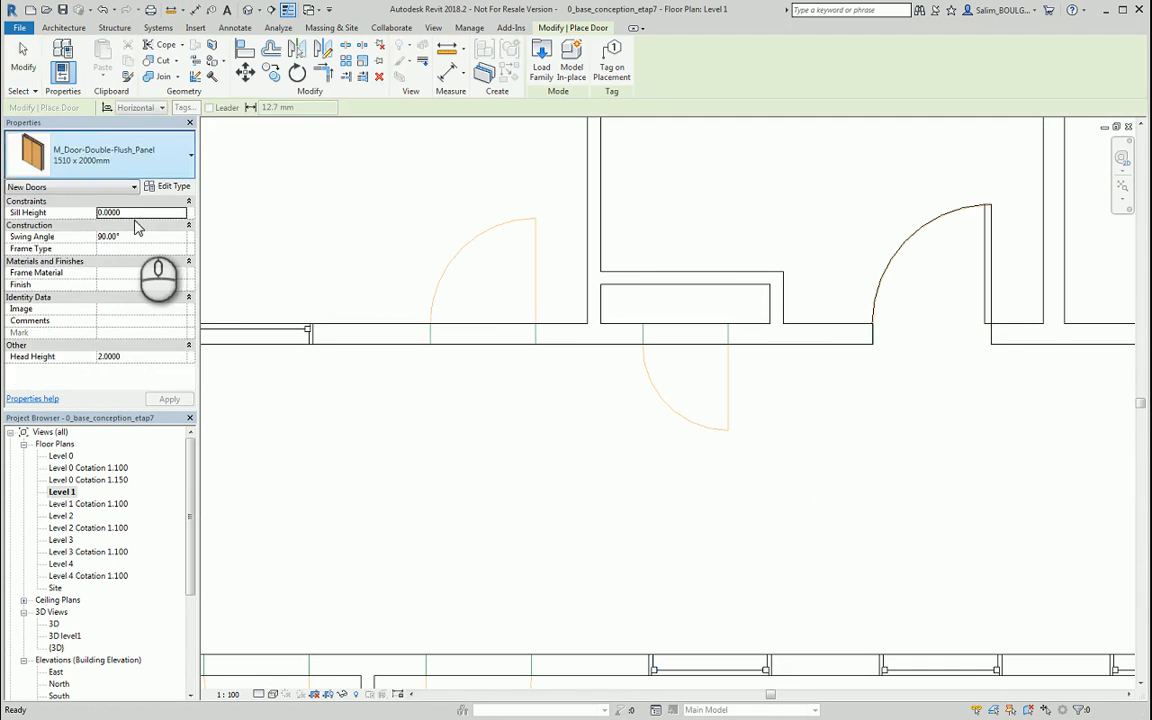
pyautogui.click(127, 175)
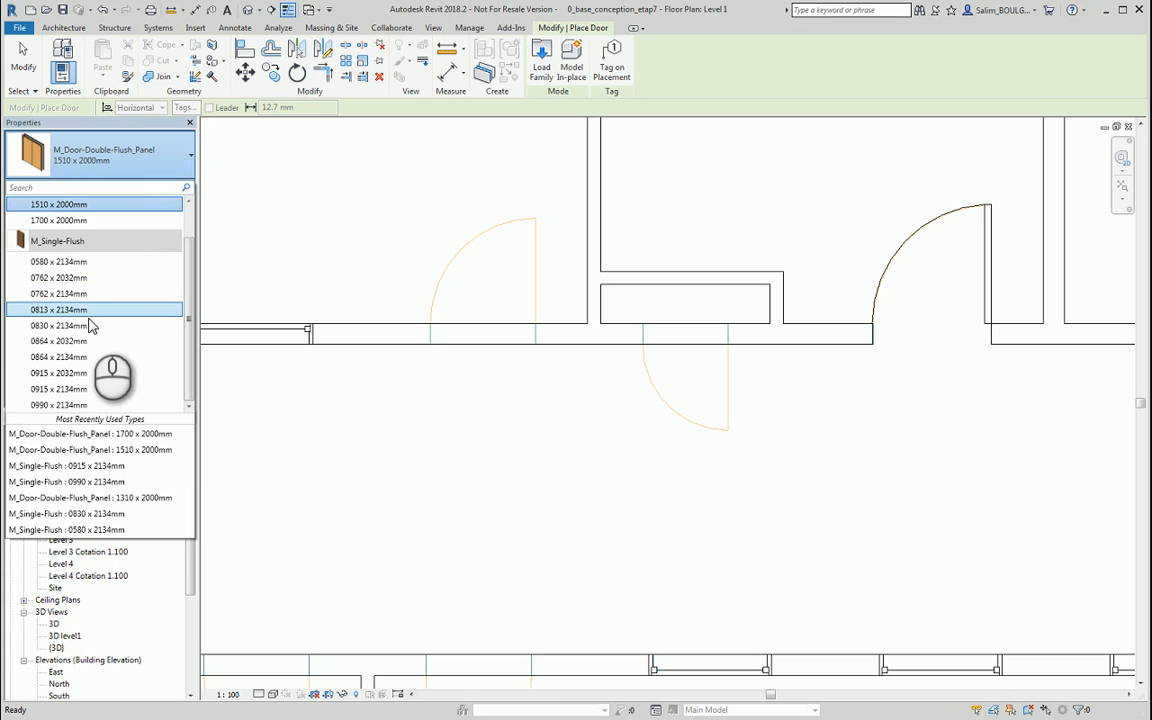
pyautogui.click(75, 261)
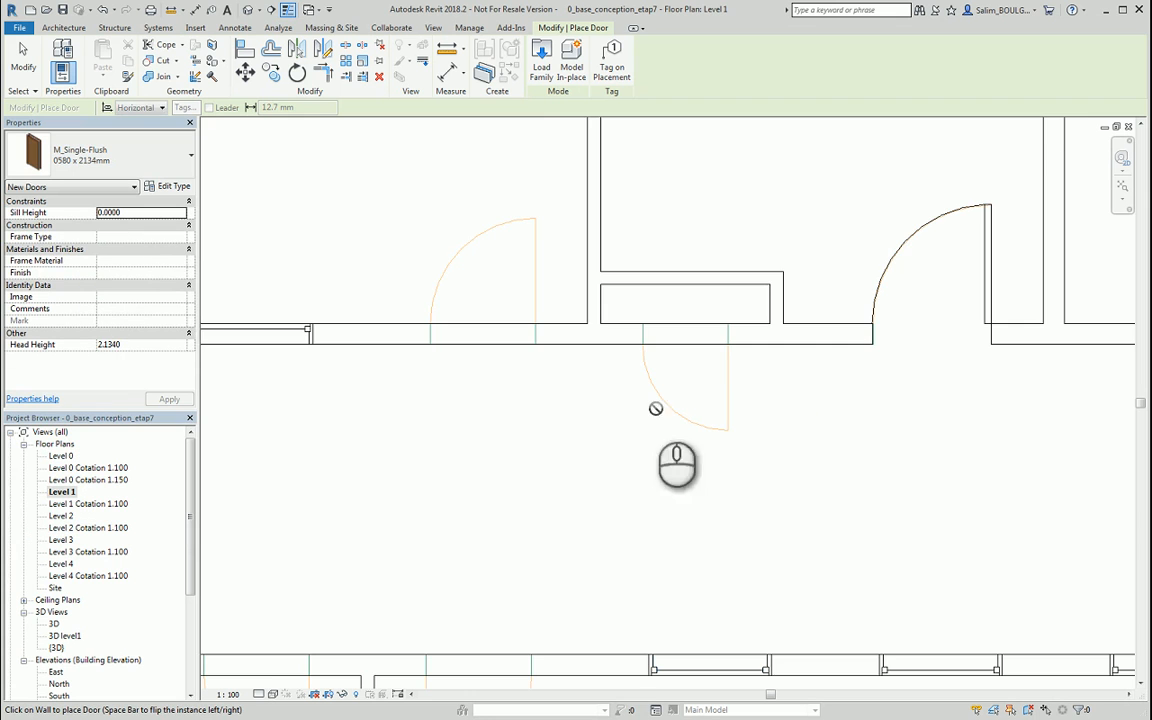
pyautogui.scroll(1, 717, 364)
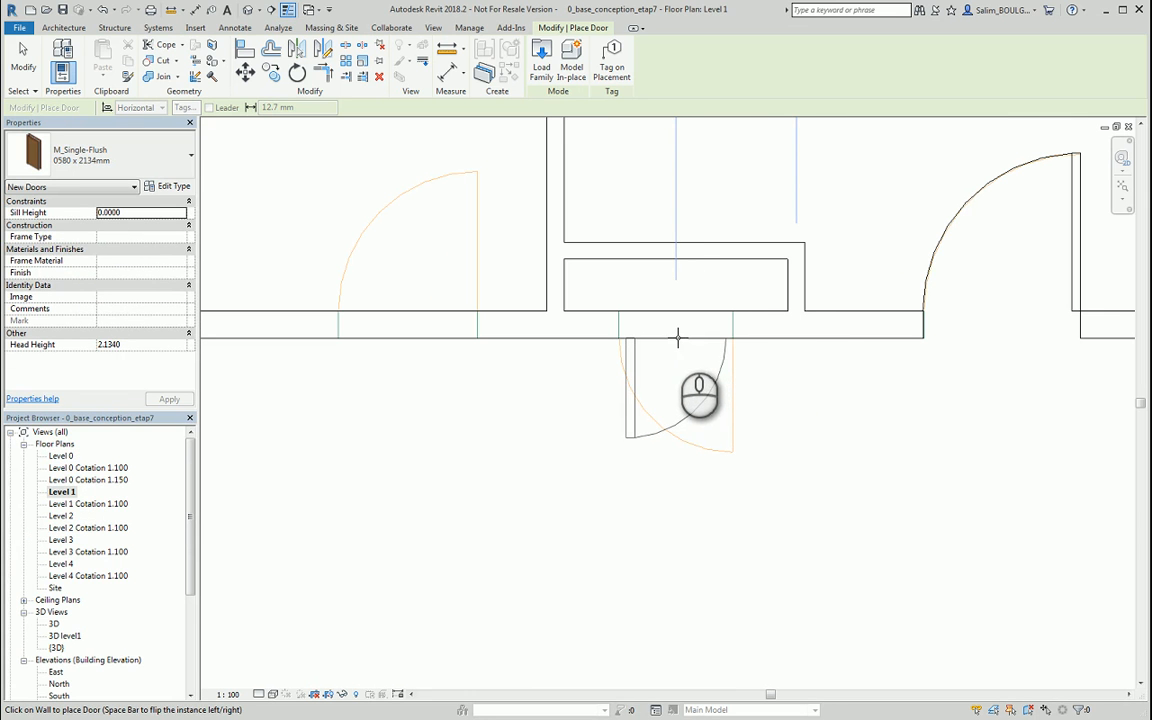
pyautogui.press('space')
pyautogui.click(678, 338)
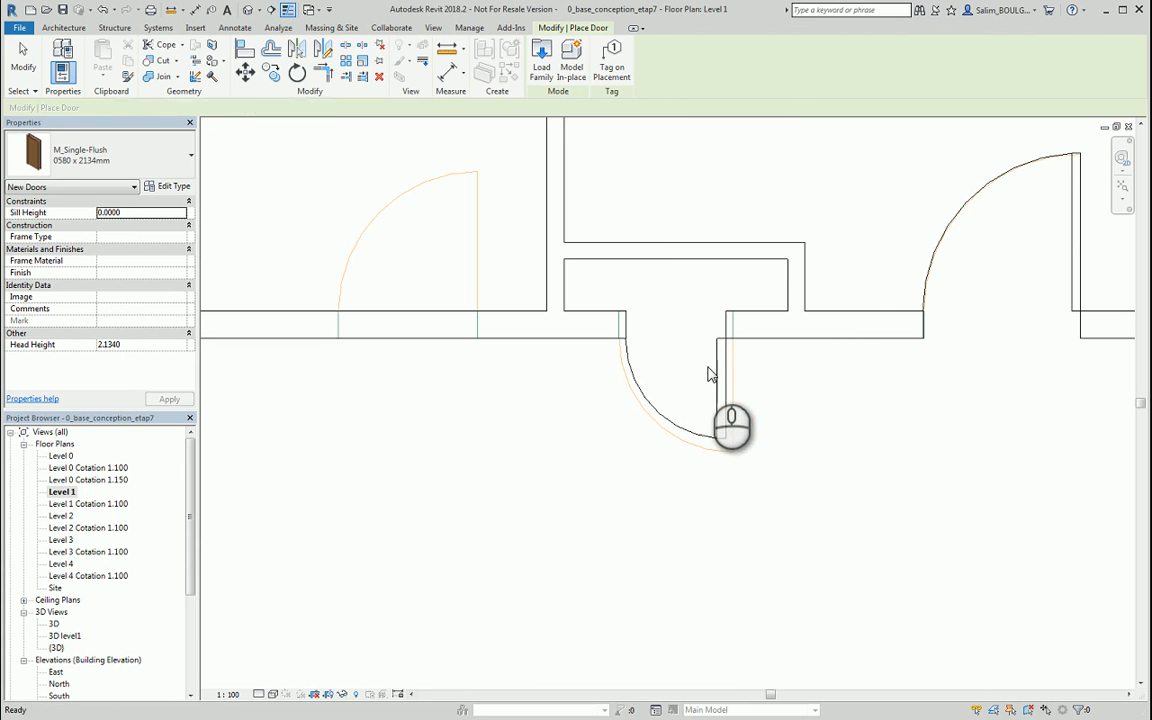
pyautogui.press('Escape')
pyautogui.press('Escape')
# Step: Duplicate the closet door's type under the name 0660 x 2134mm
pyautogui.click(718, 352)
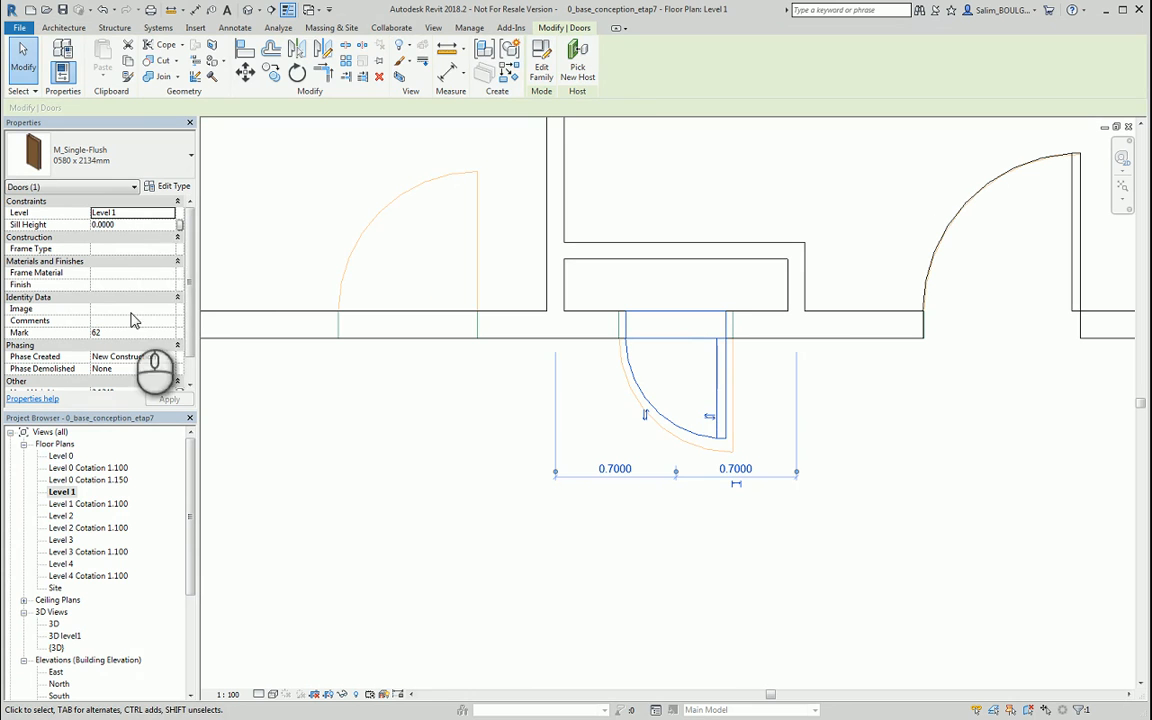
pyautogui.click(164, 188)
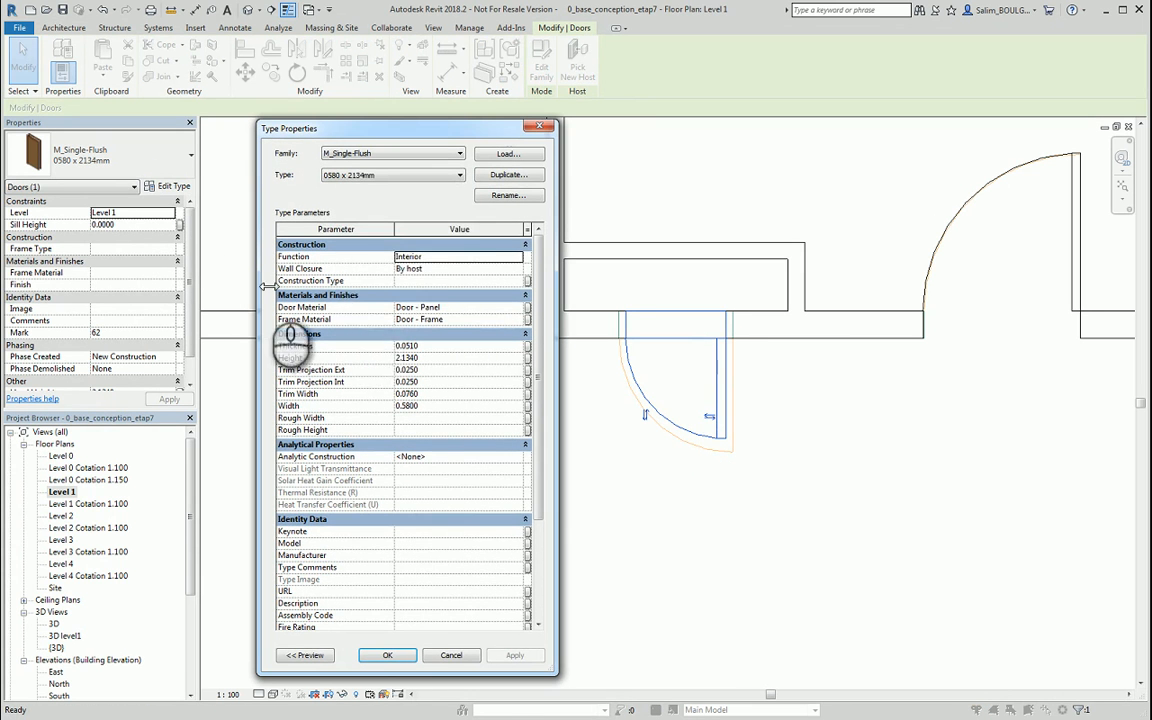
pyautogui.click(445, 175)
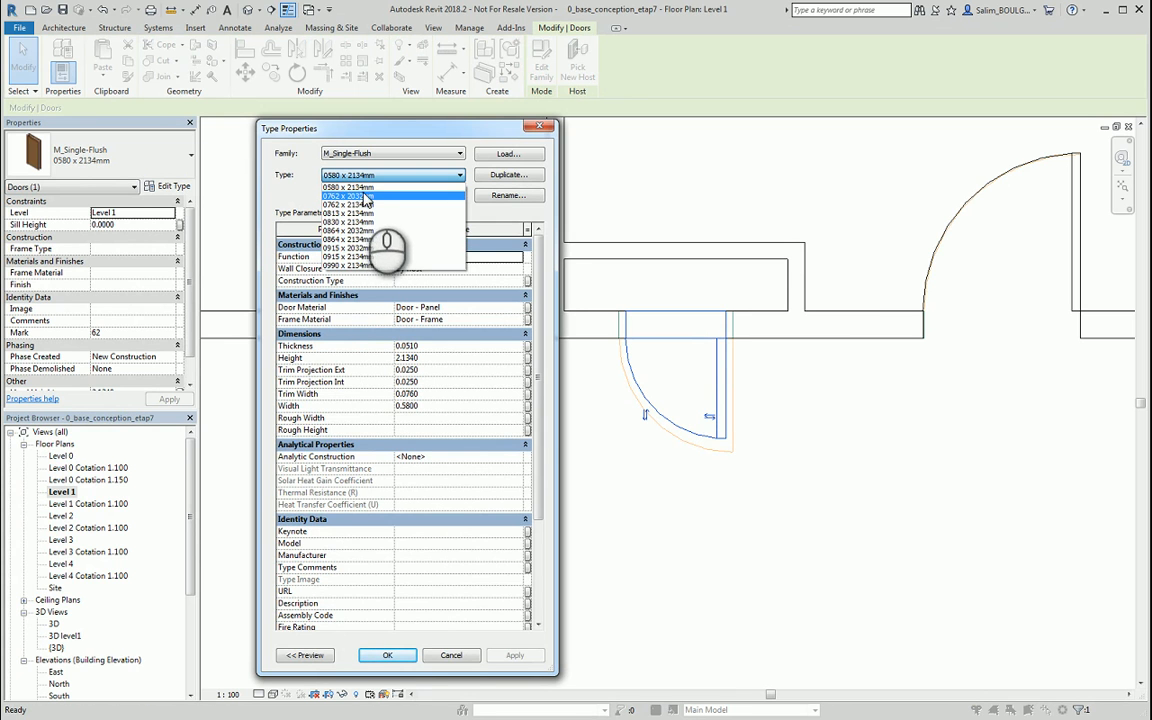
pyautogui.click(497, 183)
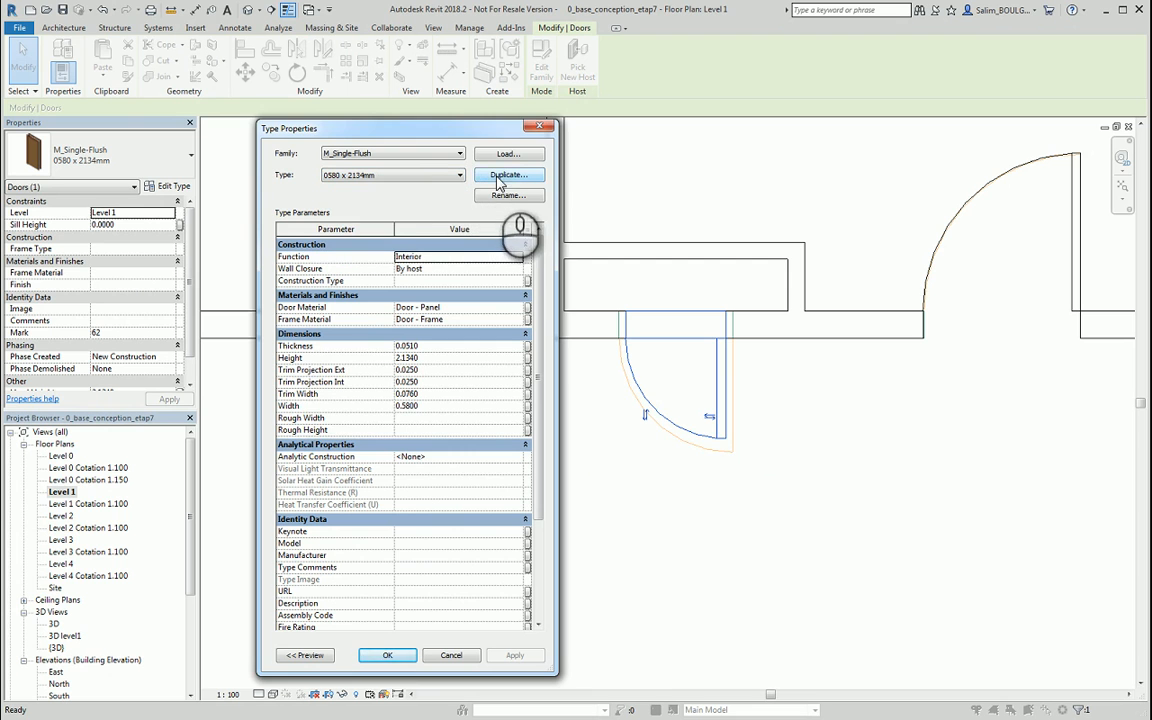
pyautogui.click(505, 176)
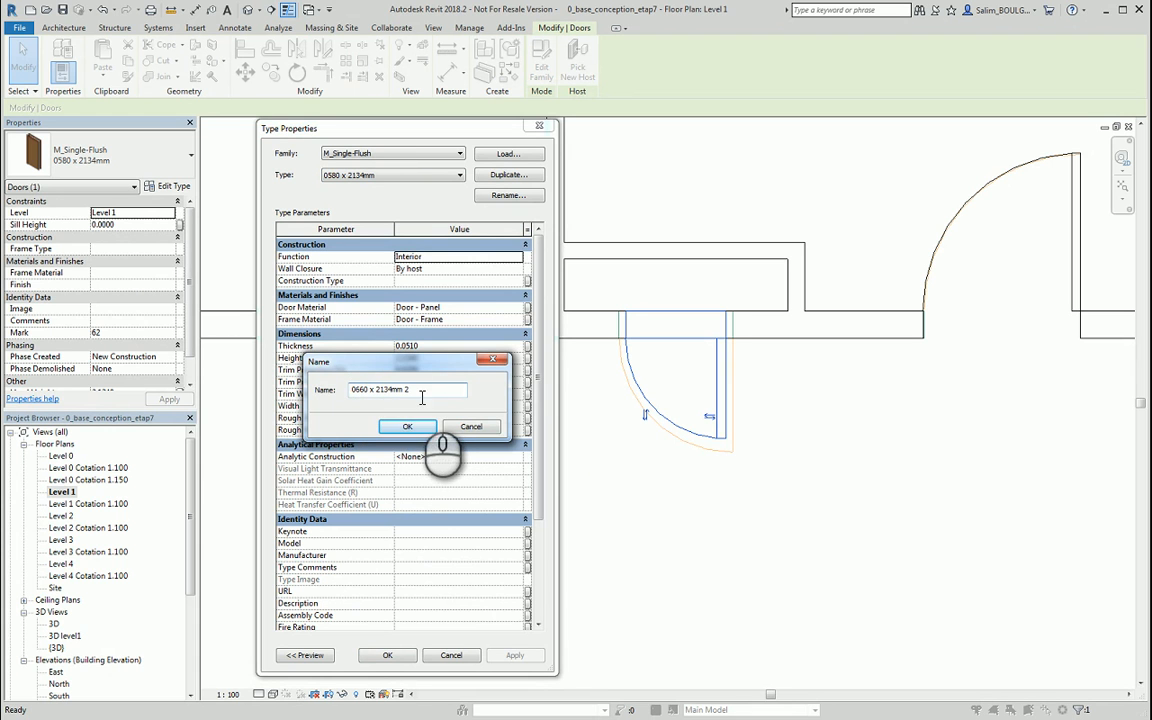
pyautogui.click(419, 427)
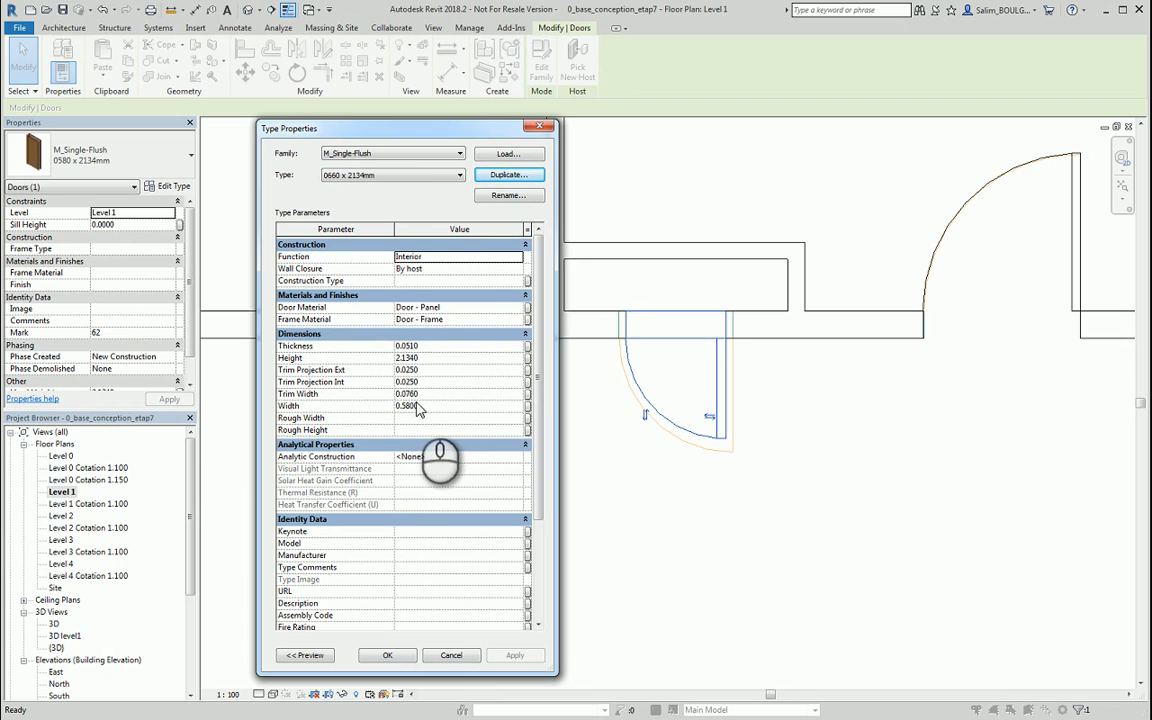
# Step: Set the new closet door type's width to 0.66
pyautogui.moveTo(402, 406); pyautogui.dragTo(512, 408)
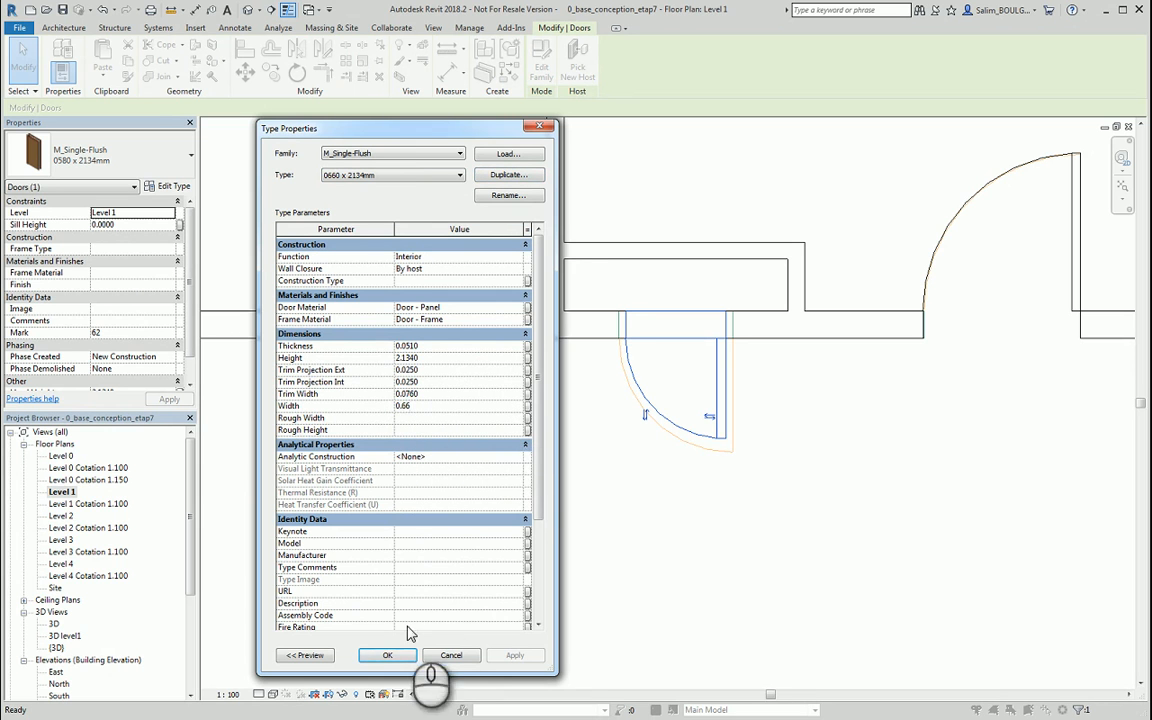
pyautogui.click(398, 655)
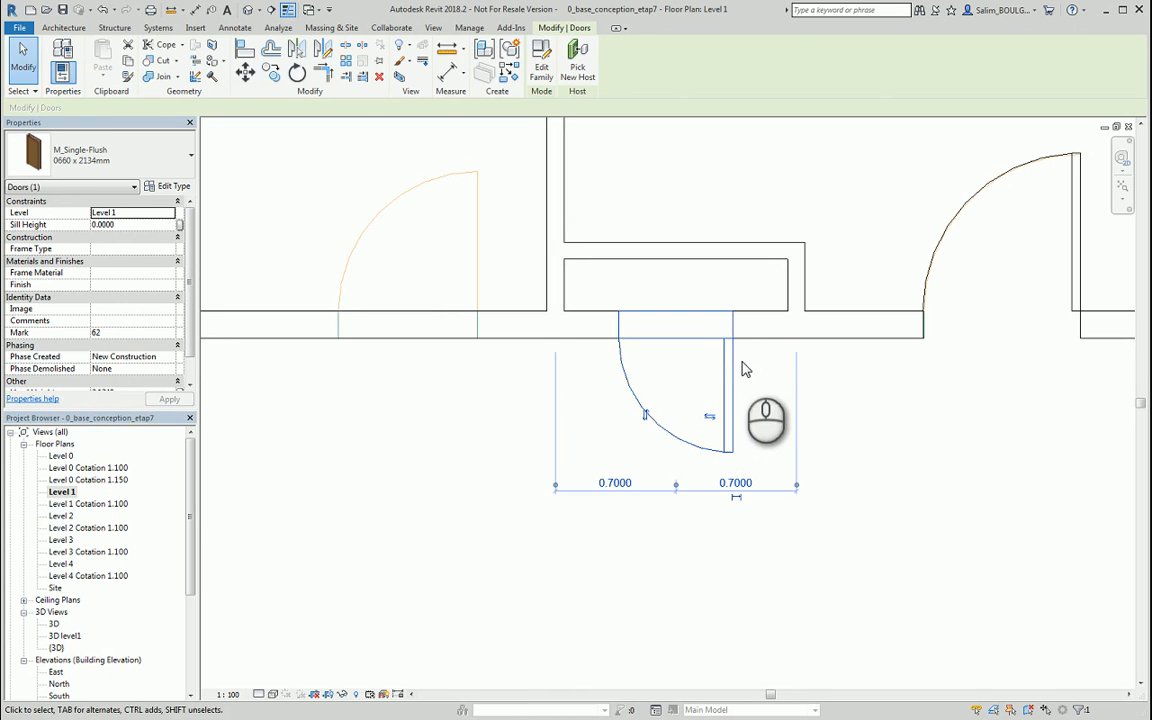
pyautogui.click(745, 355)
# Step: Copy the single door beside the closet along the corridor wall to the drawn door location on the closet's other side
pyautogui.scroll(-5, 727, 408)
pyautogui.scroll(2, 728, 424)
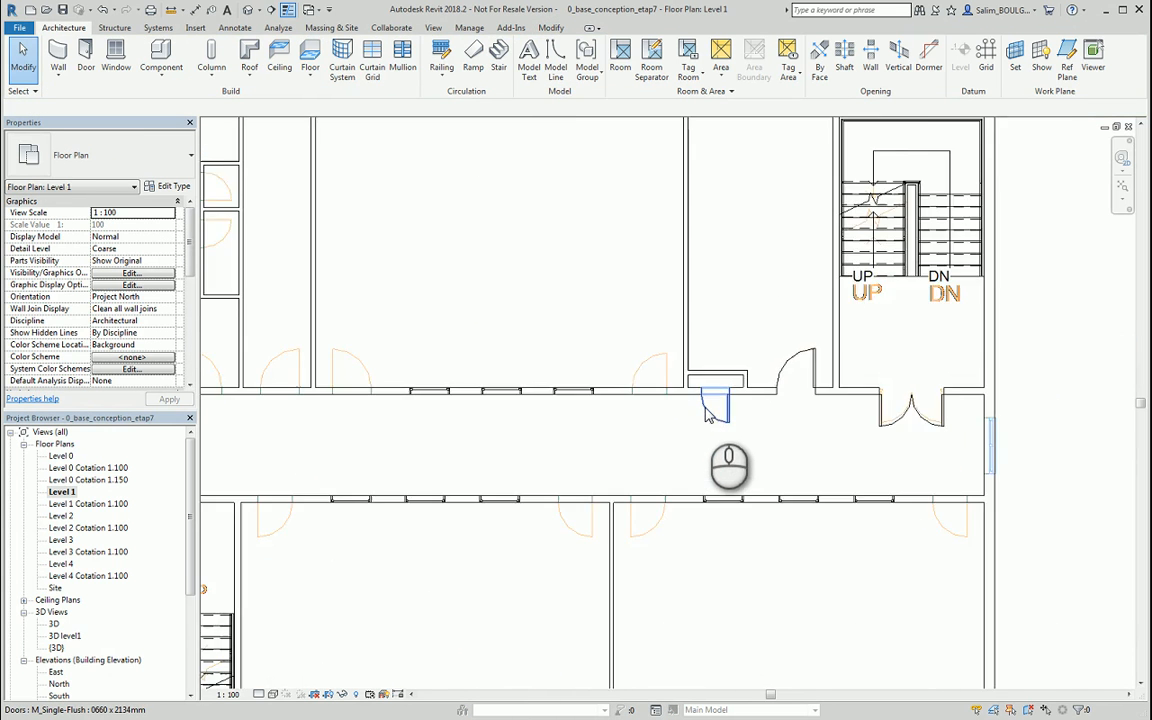
pyautogui.scroll(4, 701, 420)
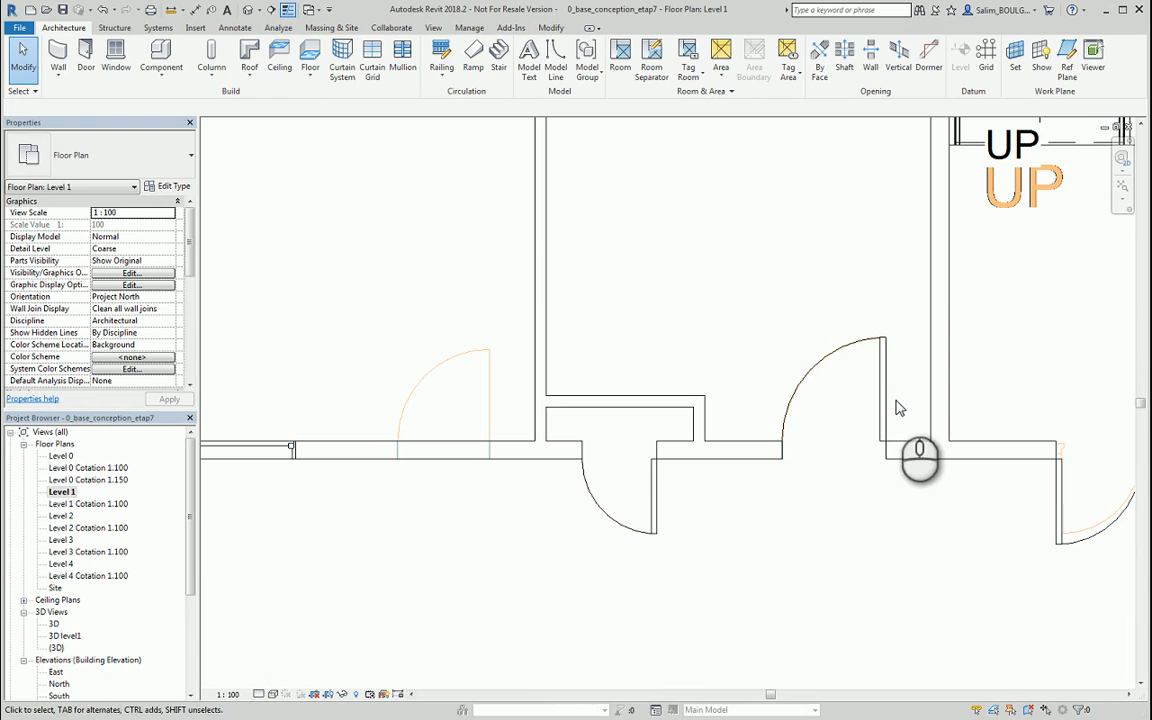
pyautogui.click(883, 405)
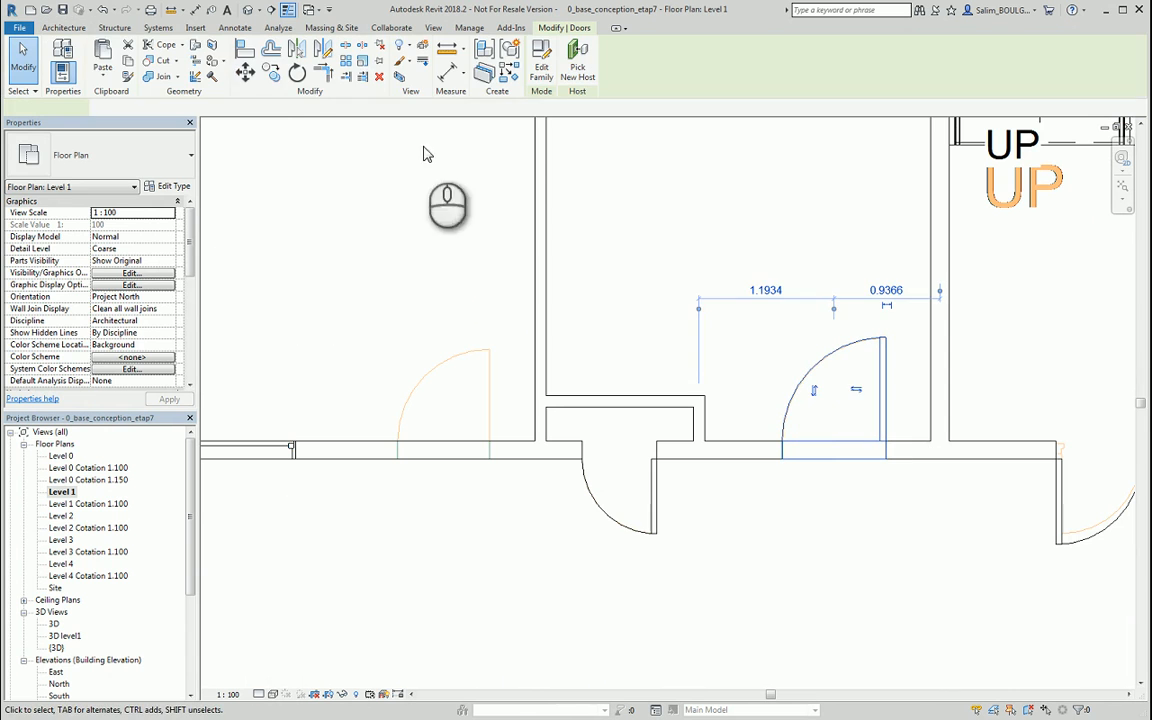
pyautogui.click(245, 72)
pyautogui.scroll(4, 890, 465)
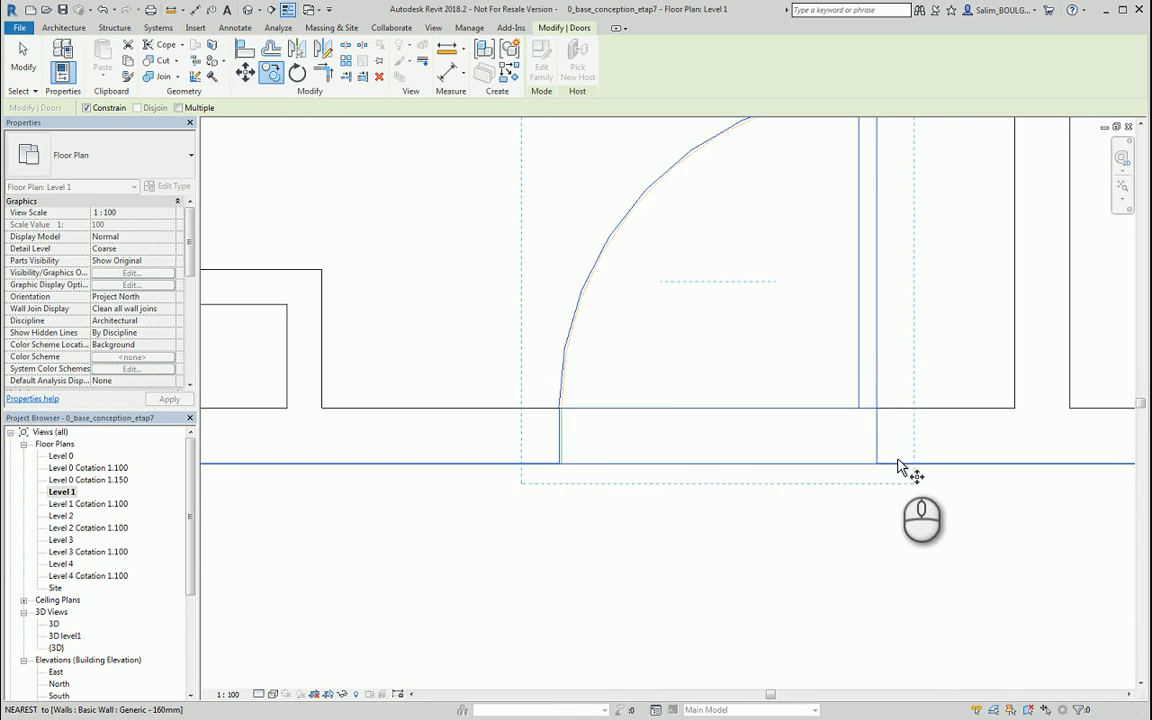
pyautogui.click(876, 465)
pyautogui.scroll(-5, 880, 464)
pyautogui.scroll(4, 630, 470)
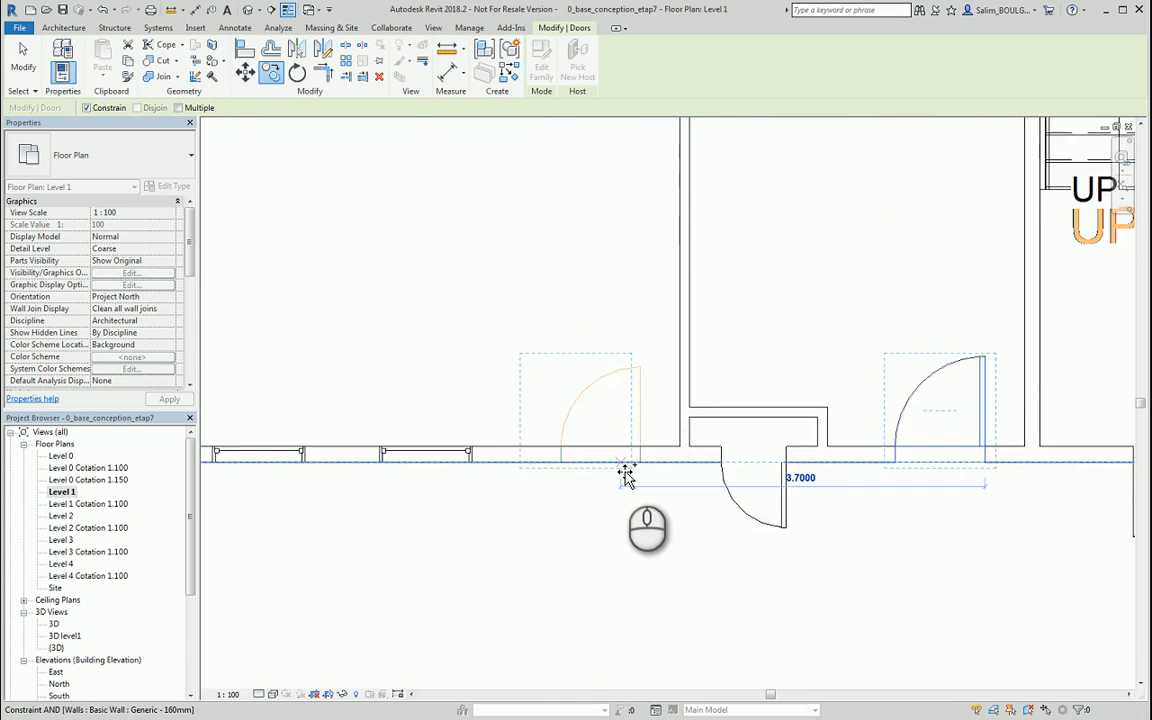
pyautogui.click(649, 460)
pyautogui.scroll(-5, 661, 488)
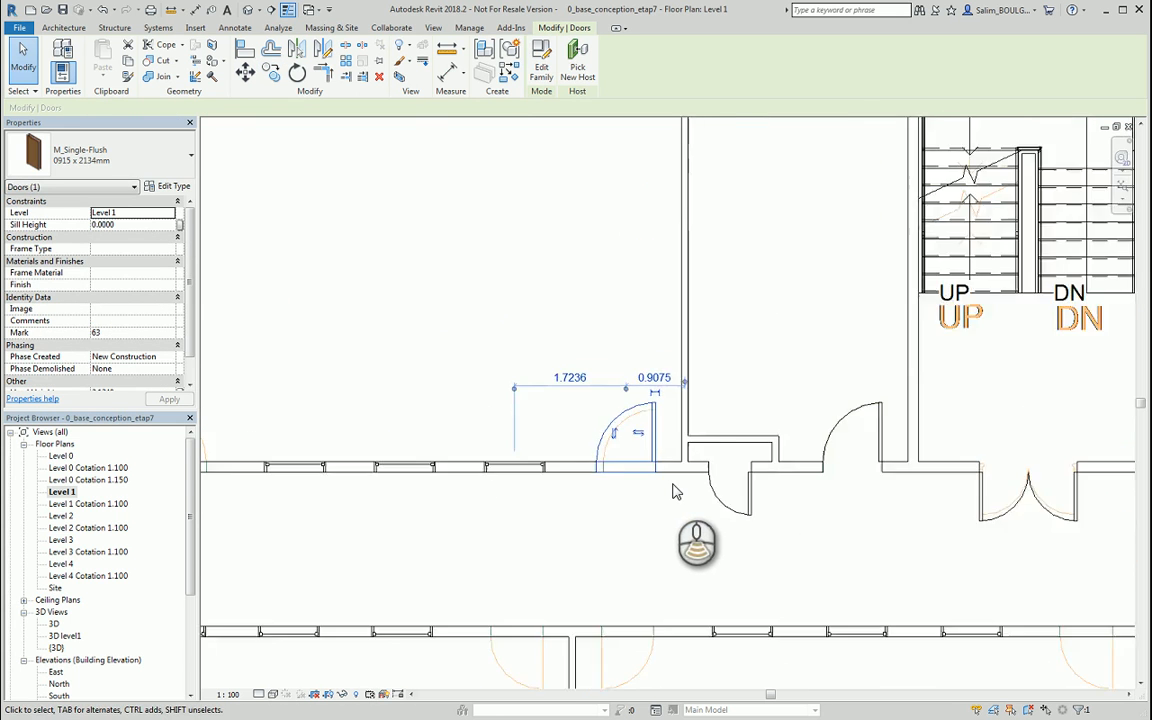
# Step: Use Copy with Constrain and Multiple to copy the M_Single-Flush 0915 x 2134mm door beside the closet to the drawn opening at the same room's other end
pyautogui.scroll(5, 514, 489)
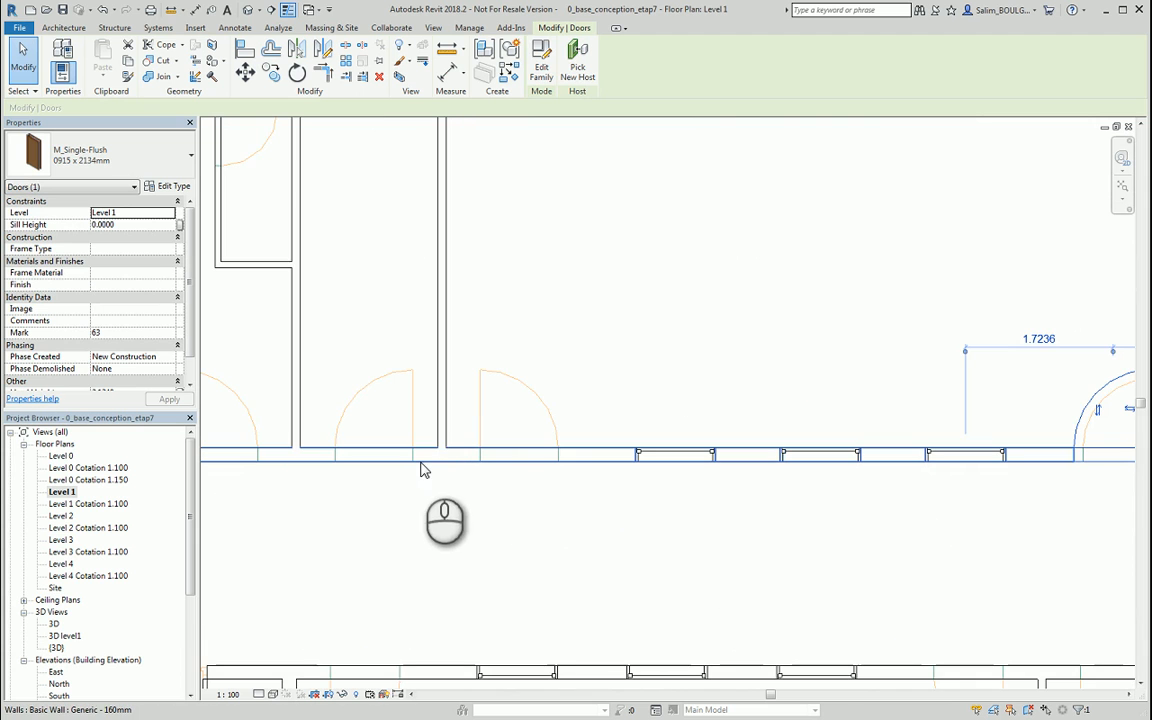
pyautogui.scroll(-4, 784, 429)
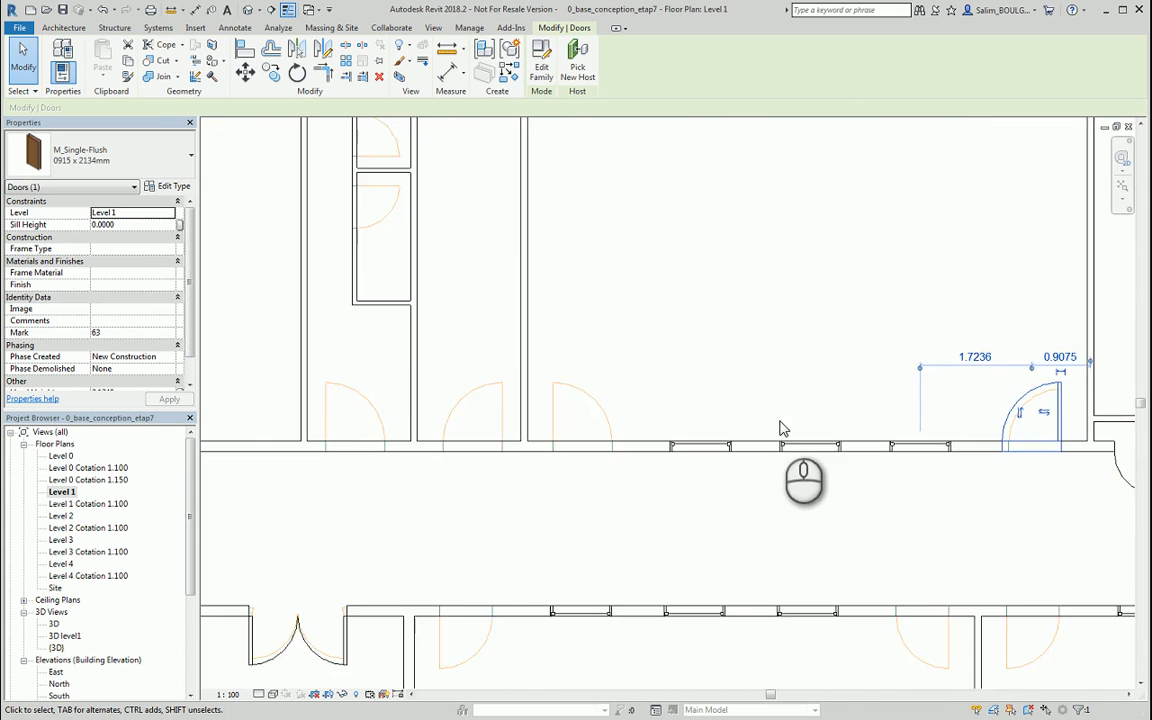
pyautogui.click(271, 72)
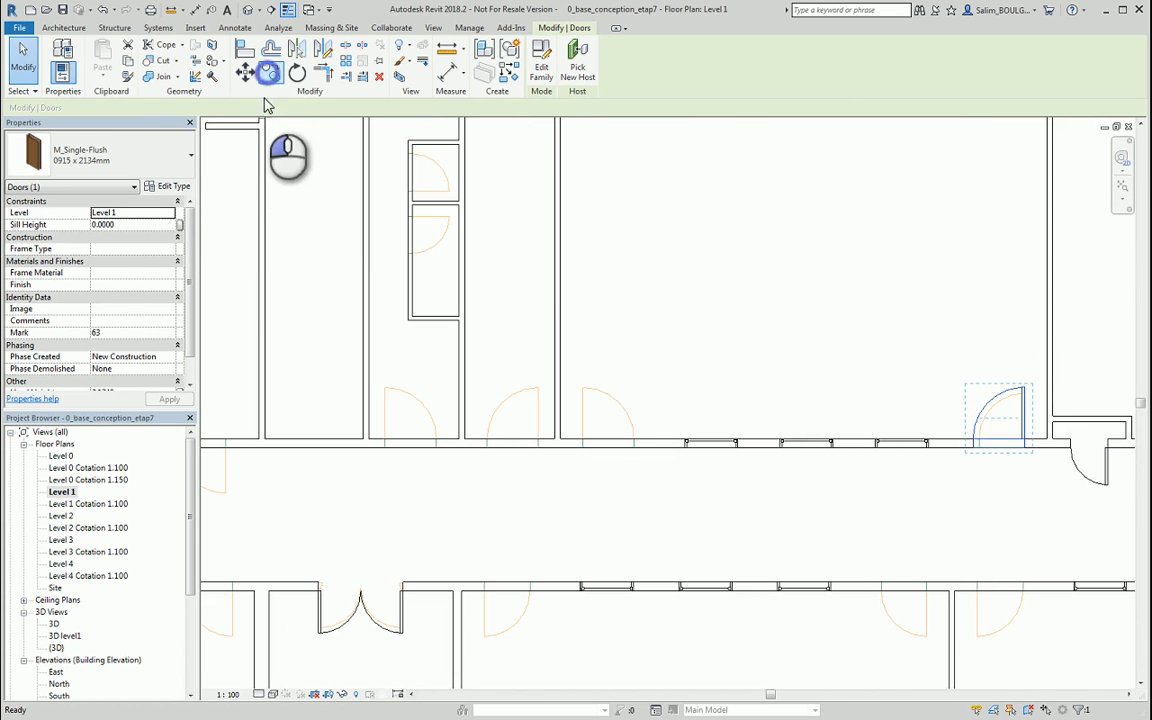
pyautogui.click(179, 108)
pyautogui.scroll(3, 500, 450)
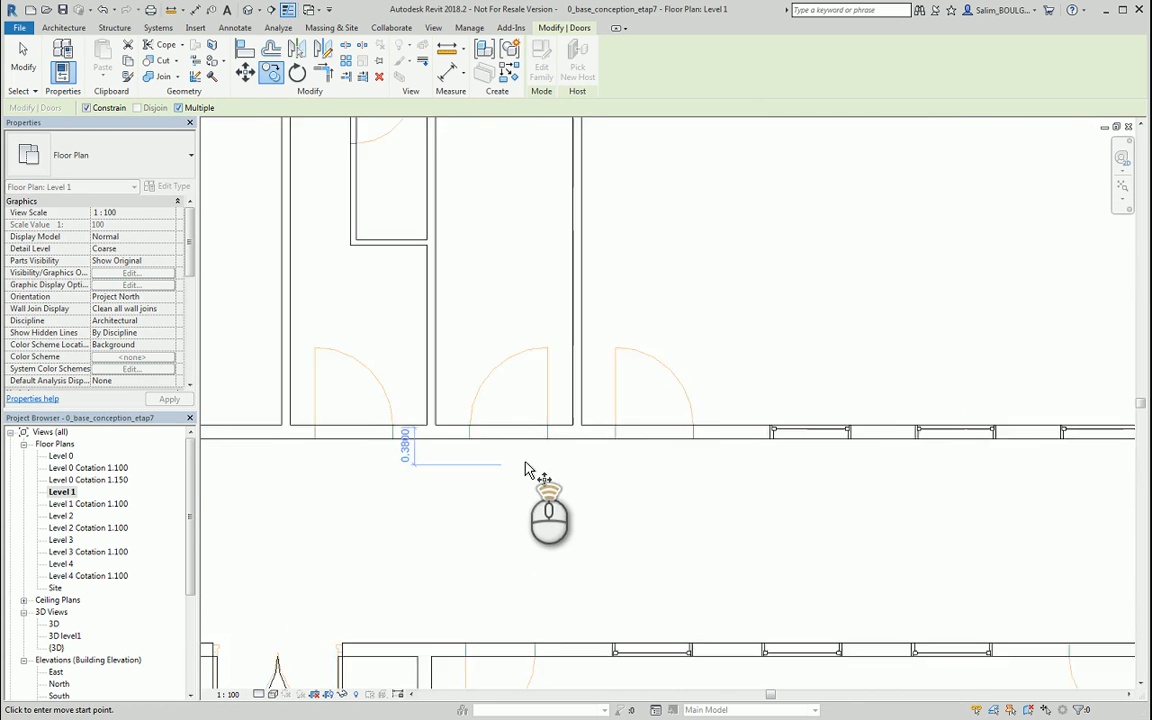
pyautogui.scroll(-3, 556, 456)
pyautogui.scroll(3, 1042, 432)
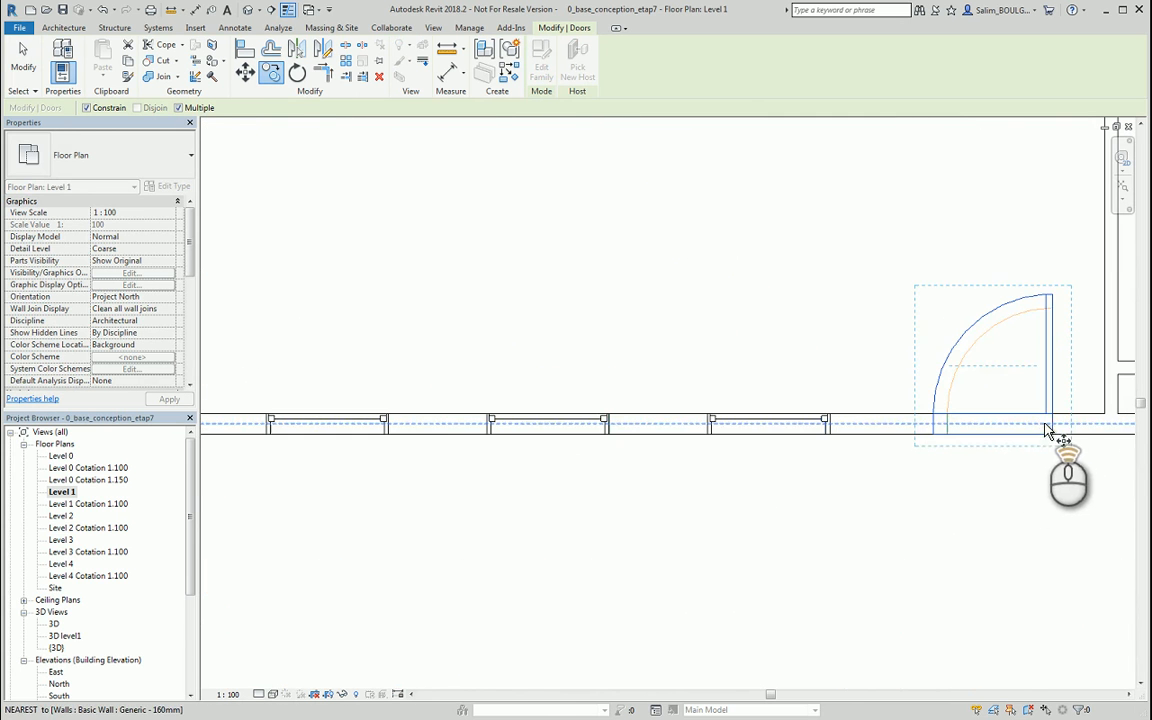
pyautogui.click(1054, 434)
pyautogui.scroll(-2, 1055, 435)
pyautogui.scroll(-2, 900, 440)
pyautogui.scroll(5, 770, 446)
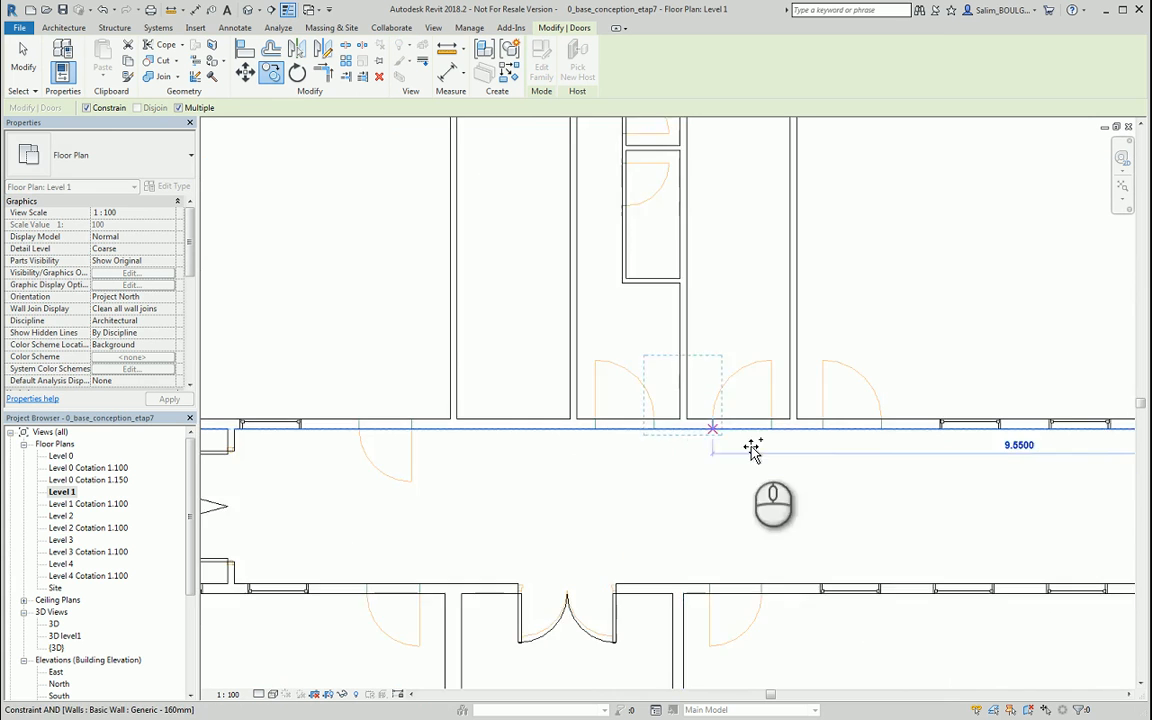
pyautogui.click(893, 399)
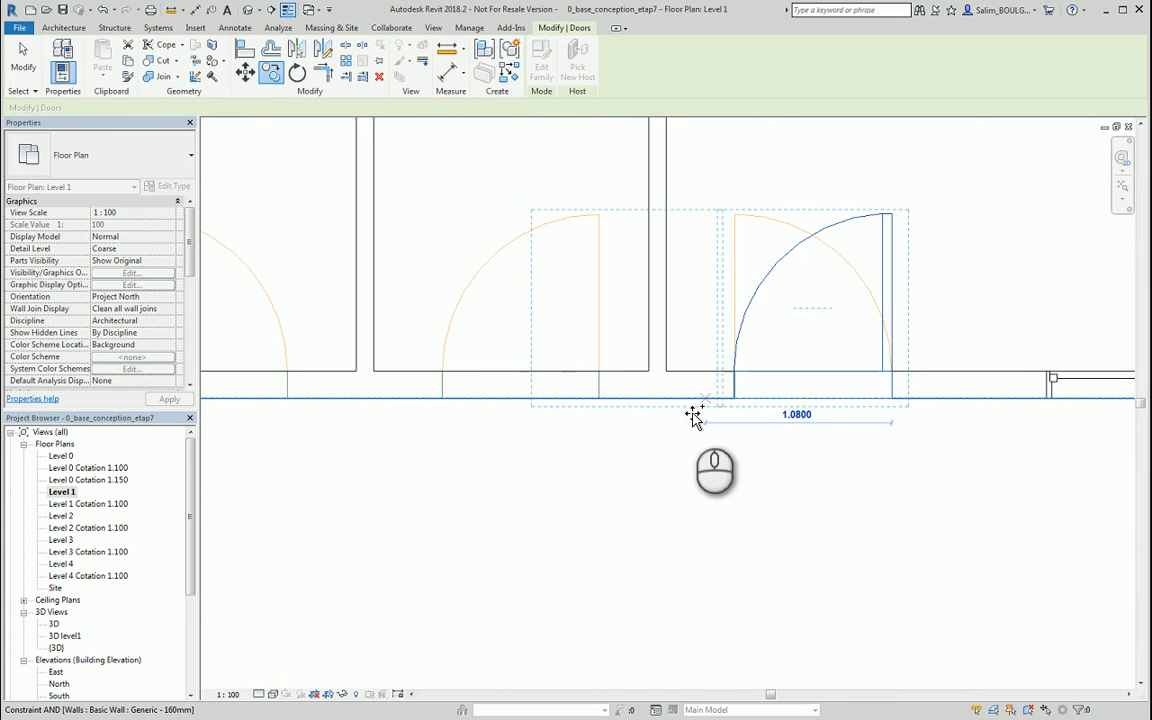
# Step: Place two more copies of the door along the corridor wall at the drawn openings of the two neighbouring narrow rooms
pyautogui.scroll(-3, 535, 465)
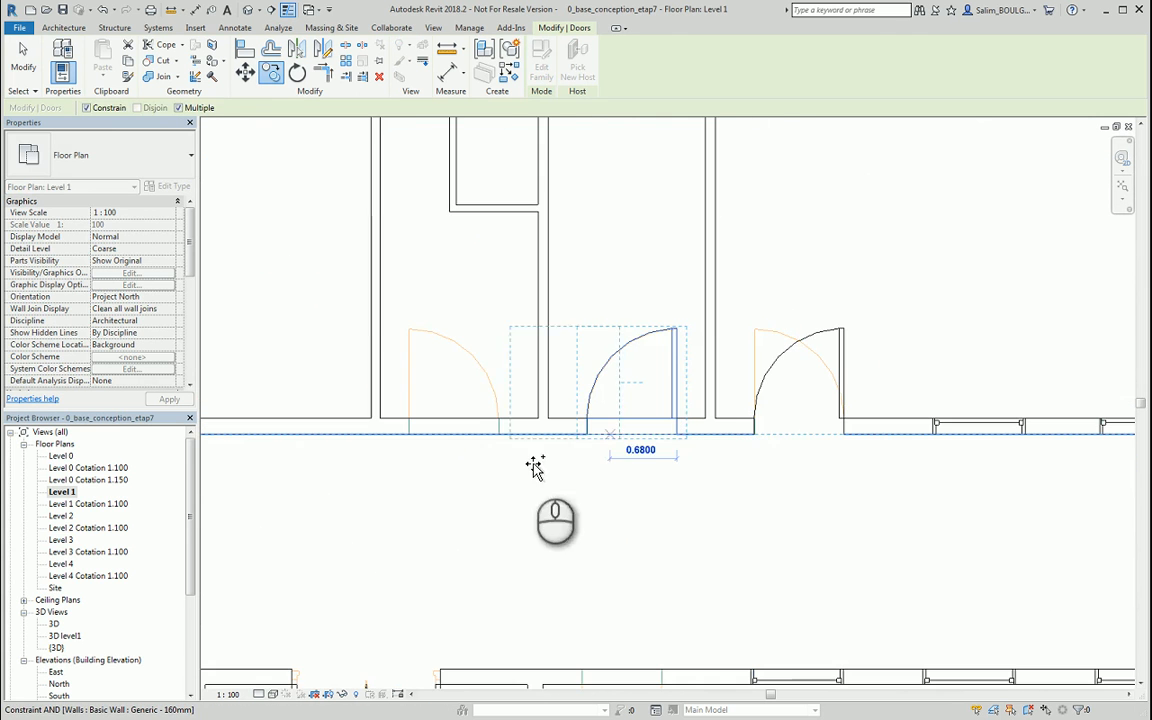
pyautogui.click(496, 438)
pyautogui.scroll(-3, 690, 450)
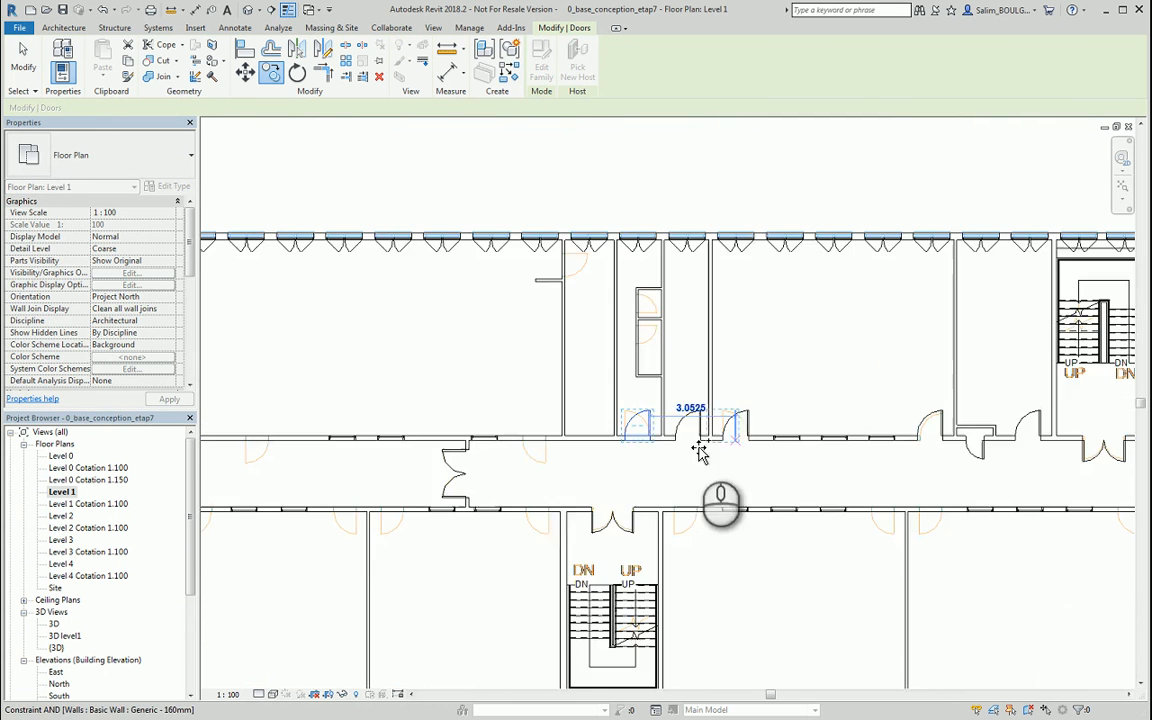
# Step: Copy the door along the corridor wall to the two drawn openings of the large room past the narrow rooms
pyautogui.scroll(3, 600, 440)
pyautogui.scroll(3, 606, 440)
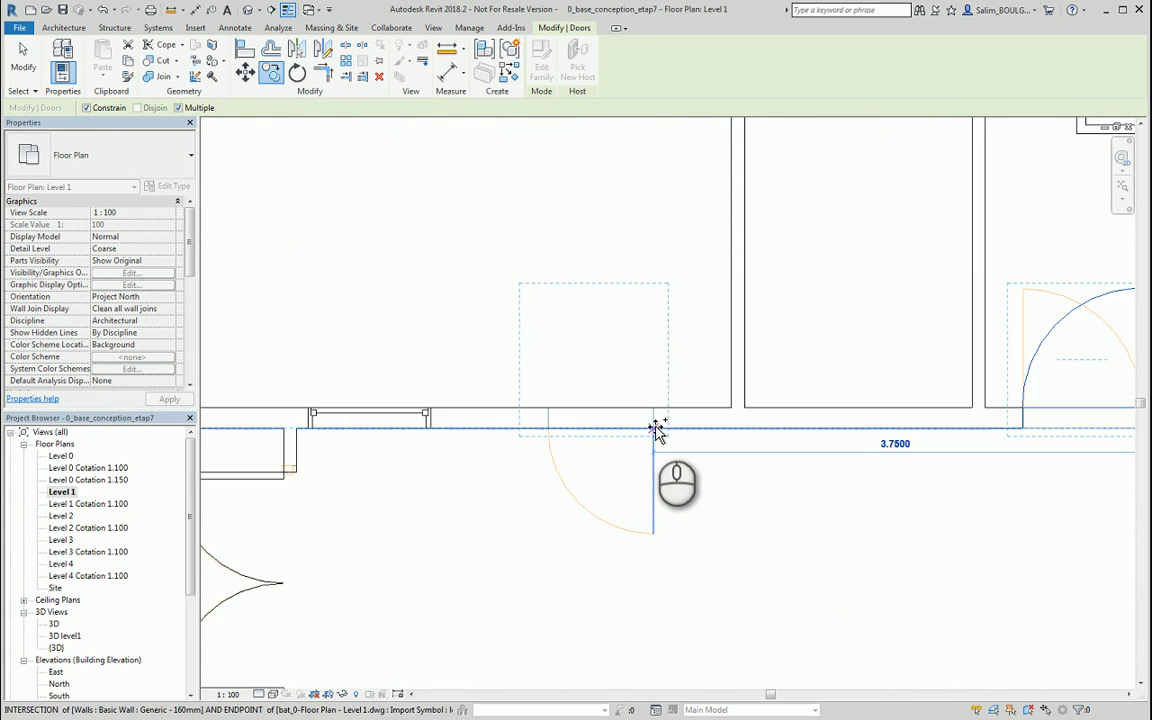
pyautogui.click(655, 430)
pyautogui.scroll(-5, 823, 417)
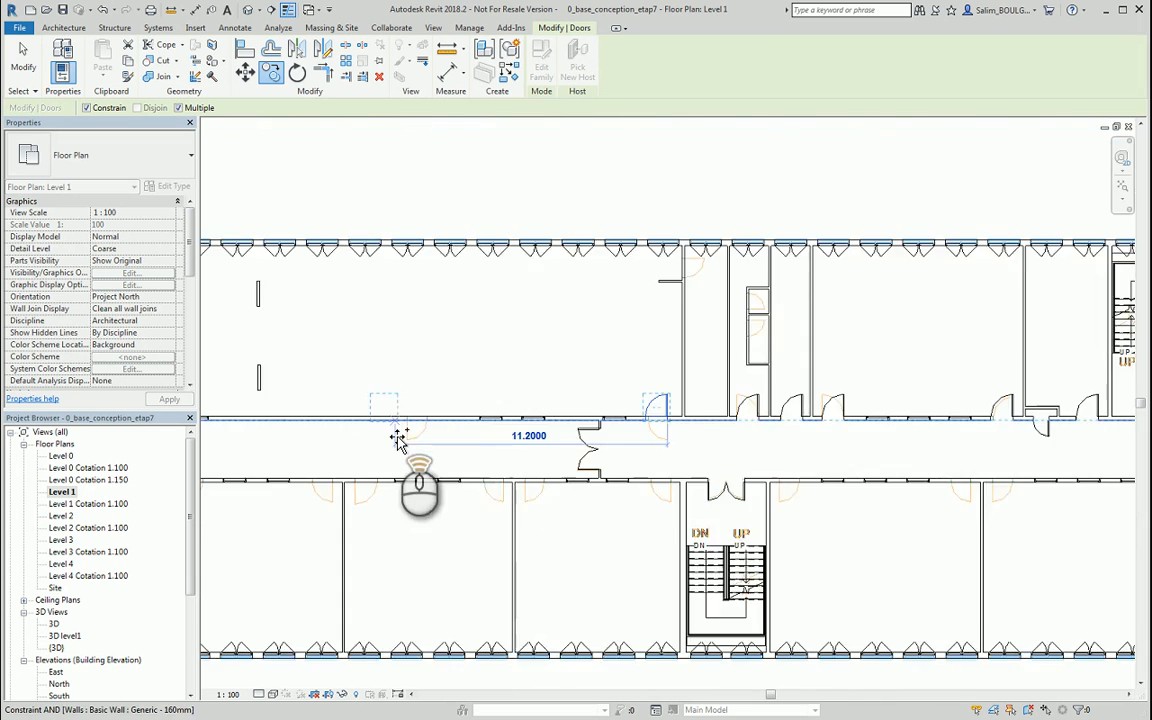
pyautogui.scroll(6, 398, 440)
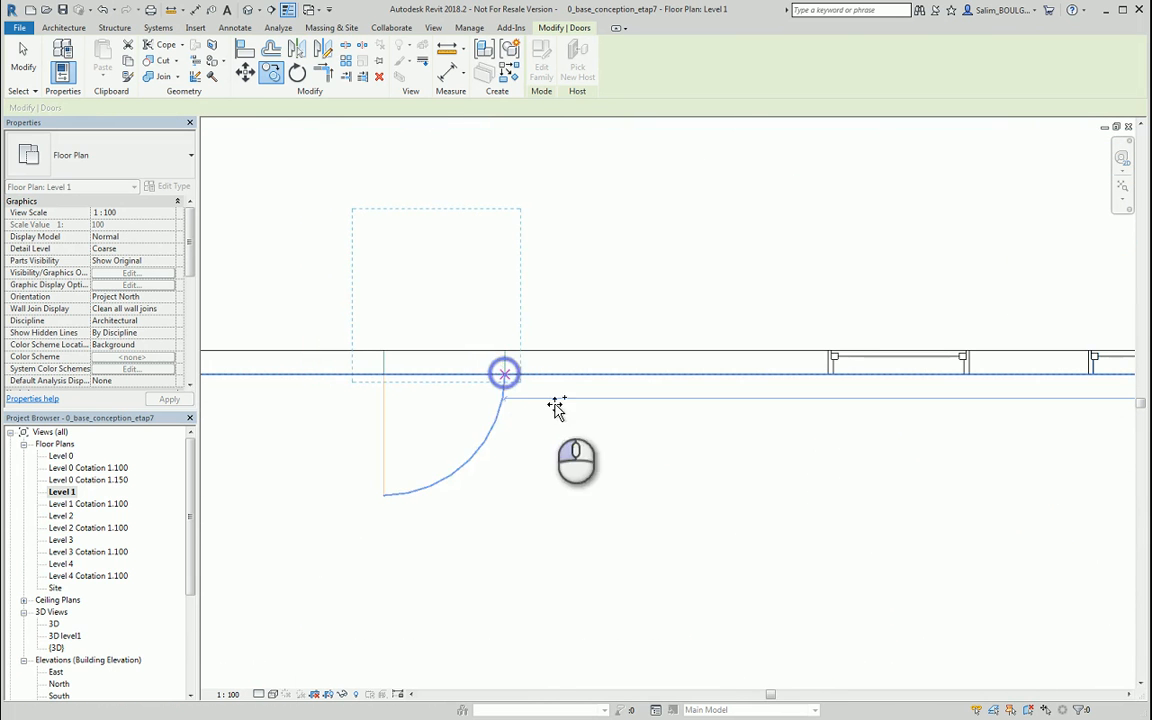
pyautogui.scroll(-5, 866, 429)
# Step: Continue copying the door to both drawn openings of the next room and to the corner room's opening at the corridor's end
pyautogui.scroll(4, 596, 428)
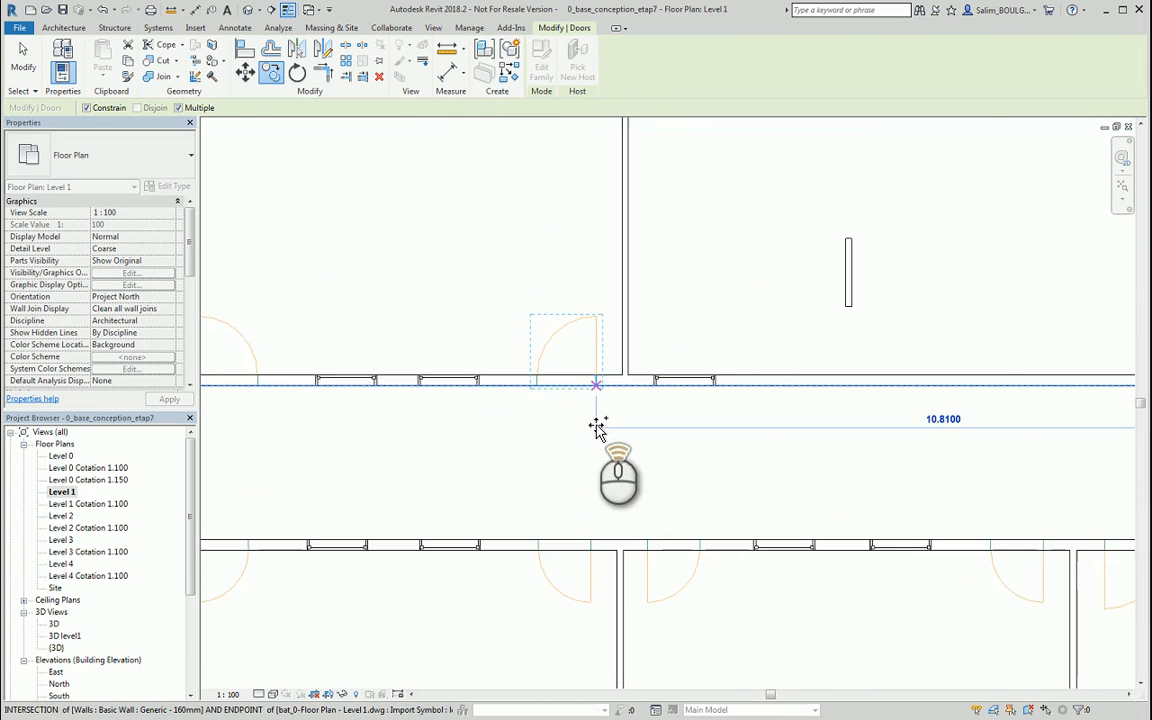
pyautogui.scroll(3, 596, 428)
pyautogui.scroll(-3, 596, 380)
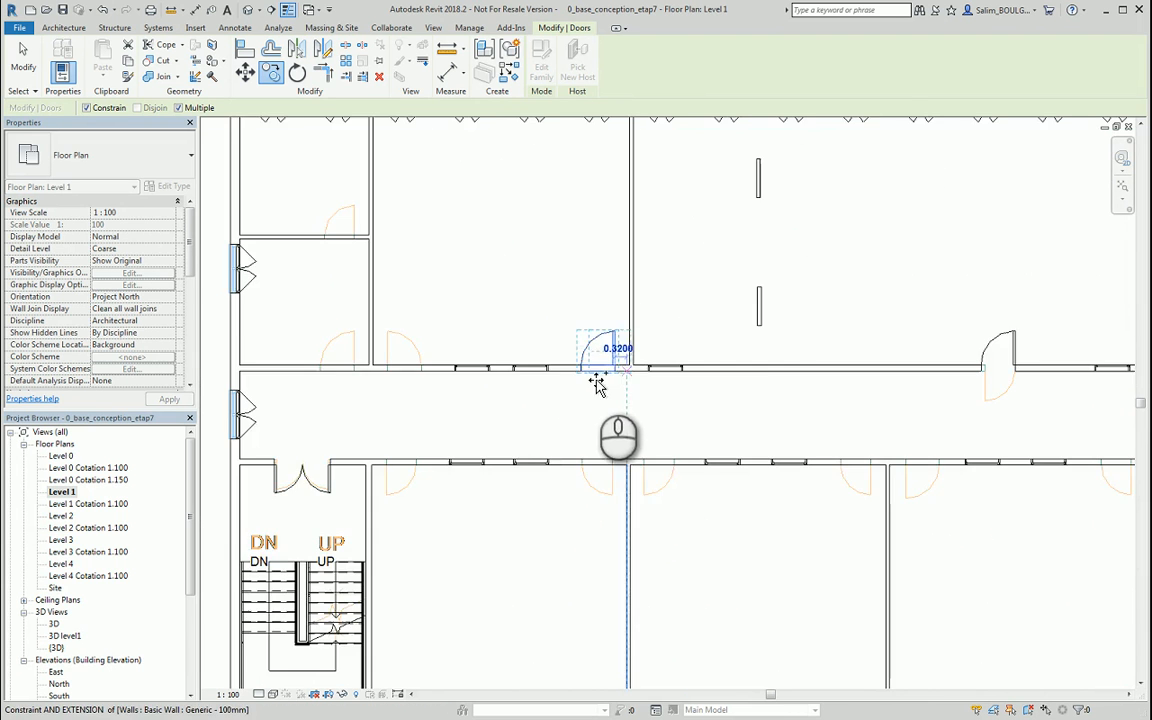
pyautogui.scroll(3, 400, 378)
pyautogui.click(352, 356)
pyautogui.scroll(-5, 766, 393)
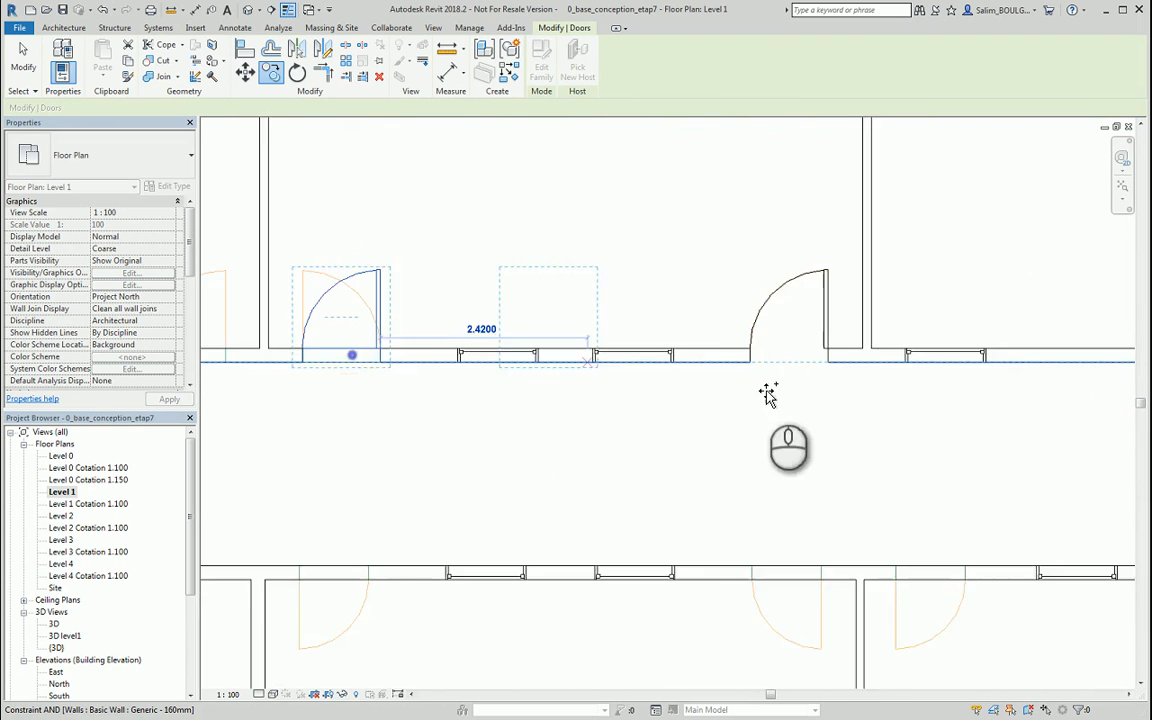
pyautogui.scroll(3, 600, 379)
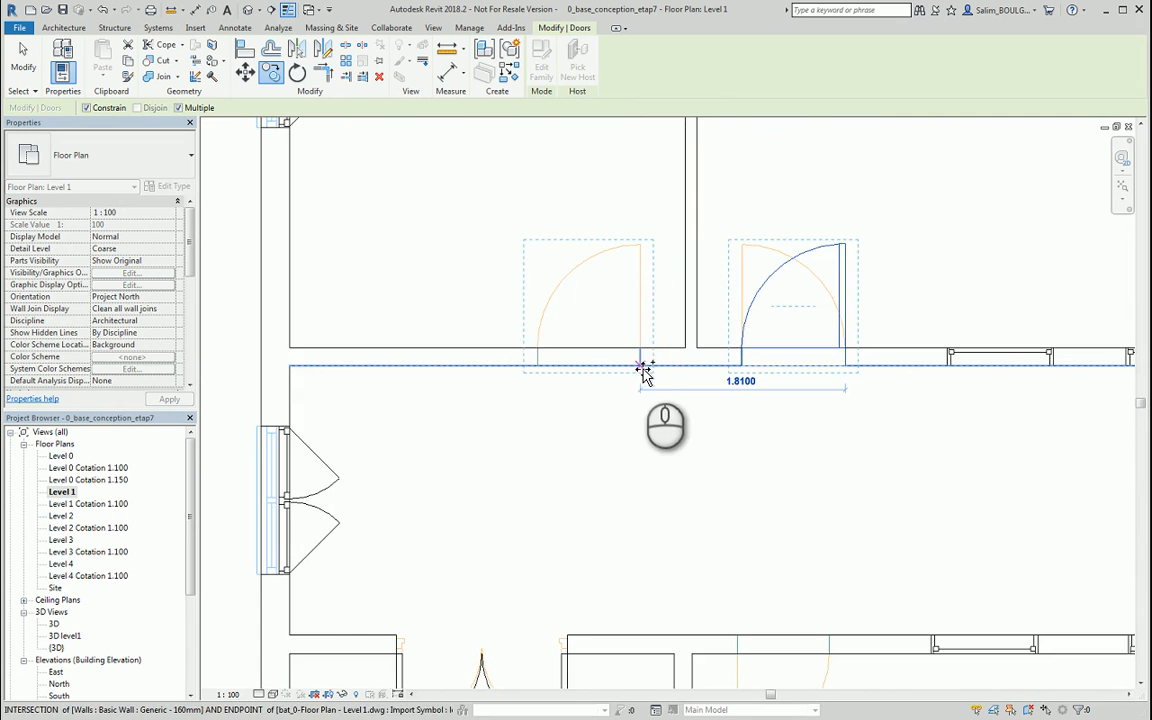
pyautogui.scroll(-5, 643, 372)
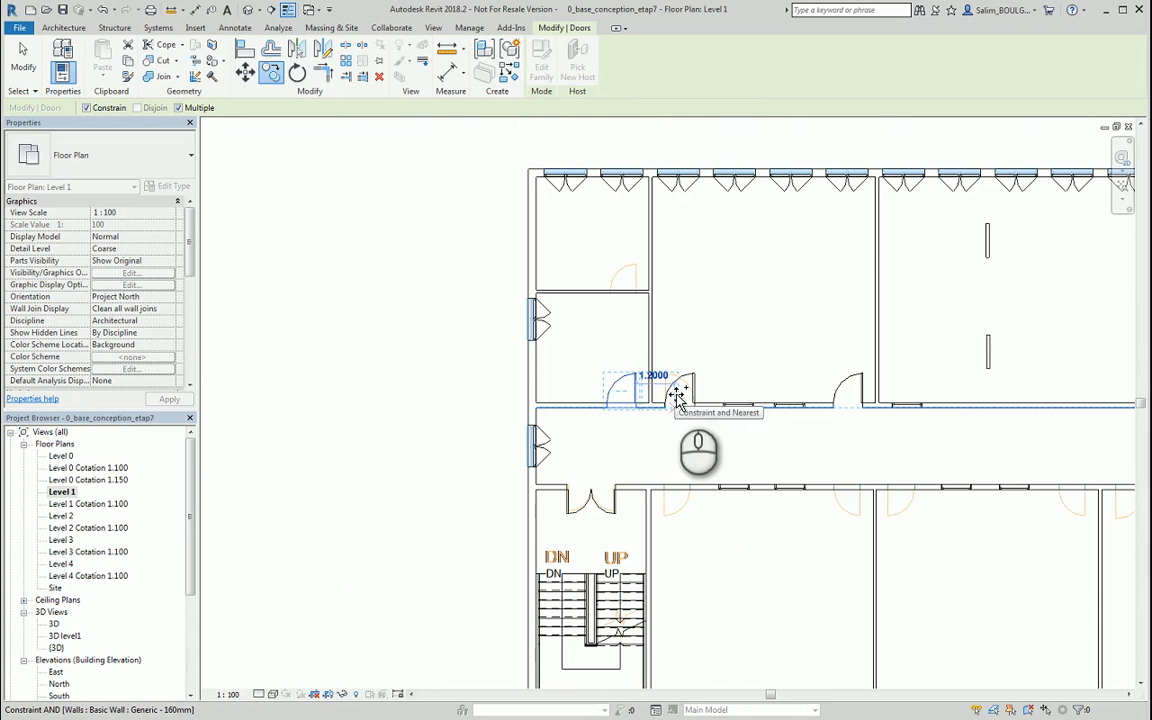
# Step: Copy the corner room's door without the Constrain option to the drawn opening in the partition between the two end rooms
pyautogui.click(675, 400)
pyautogui.scroll(2, 640, 392)
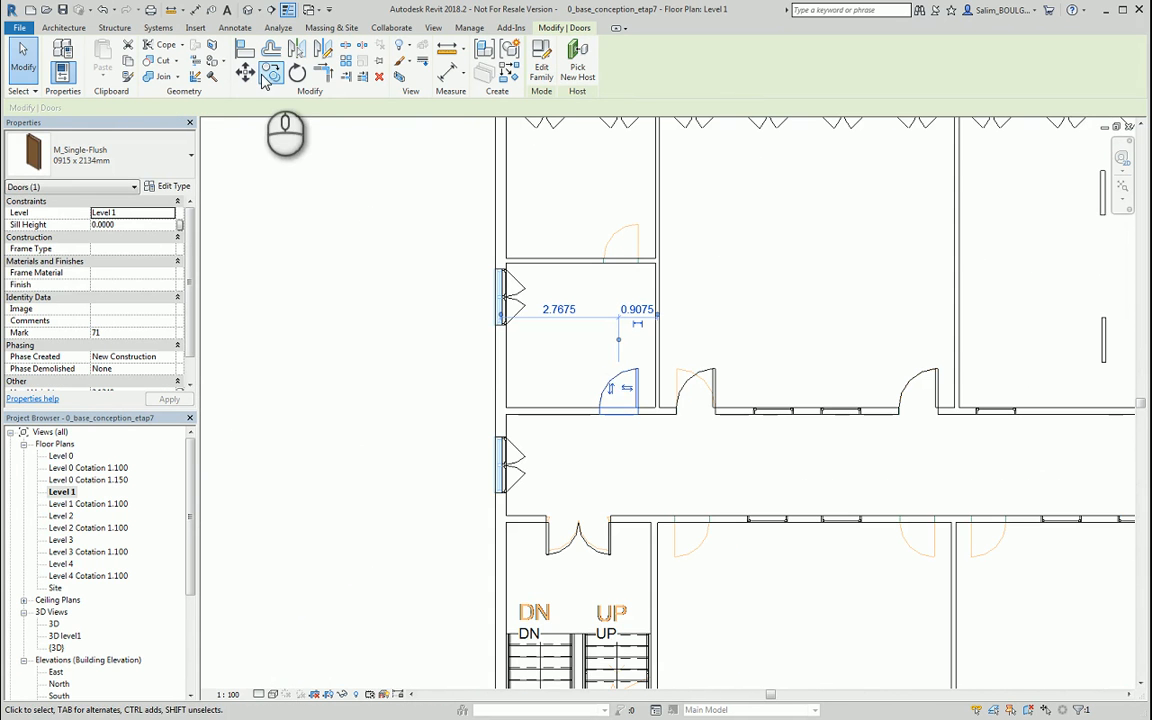
pyautogui.click(268, 76)
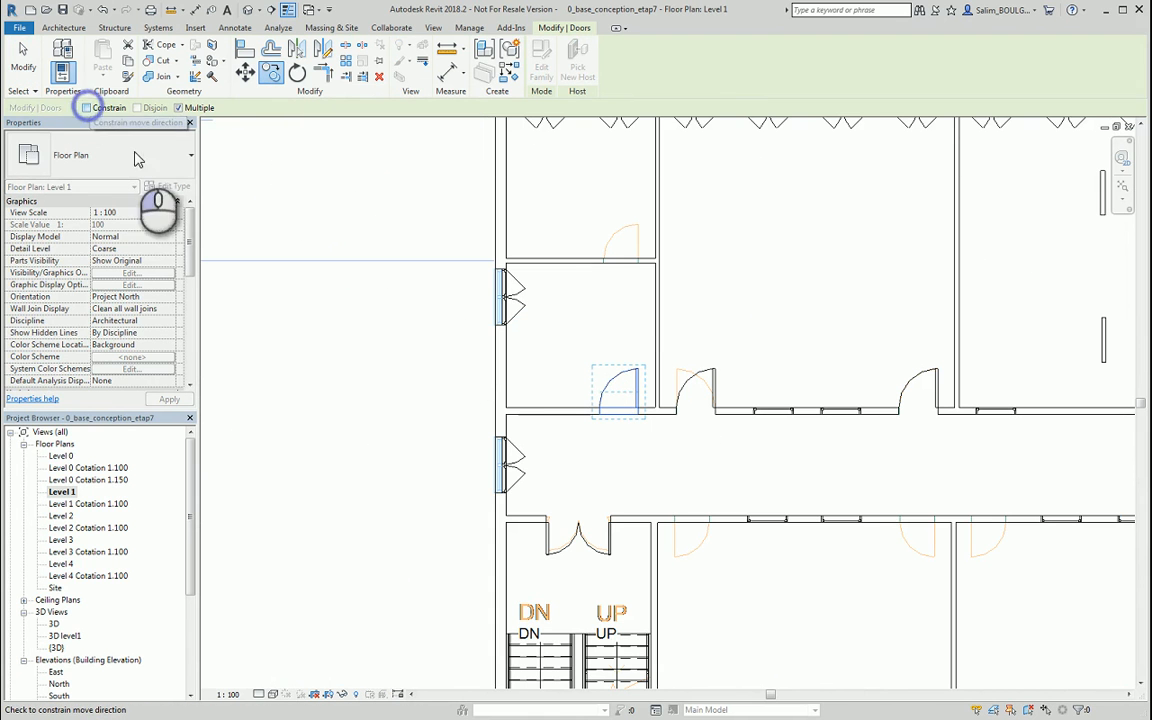
pyautogui.scroll(4, 620, 455)
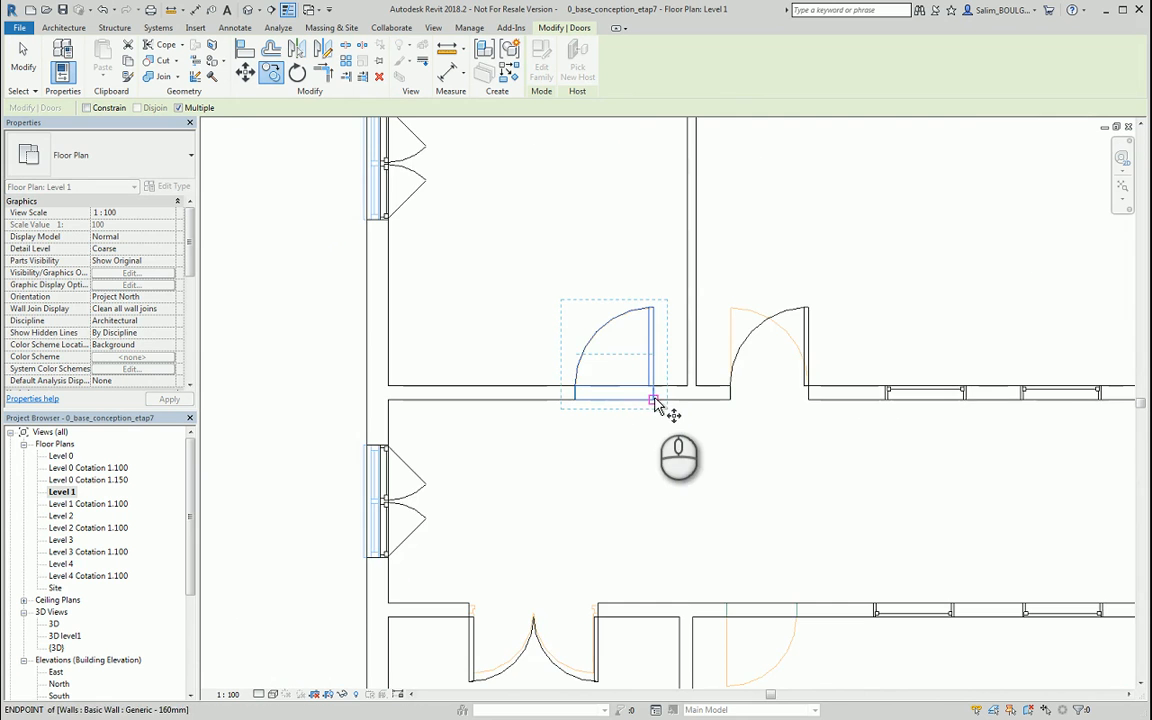
pyautogui.click(654, 400)
pyautogui.scroll(-2, 661, 420)
pyautogui.scroll(4, 661, 252)
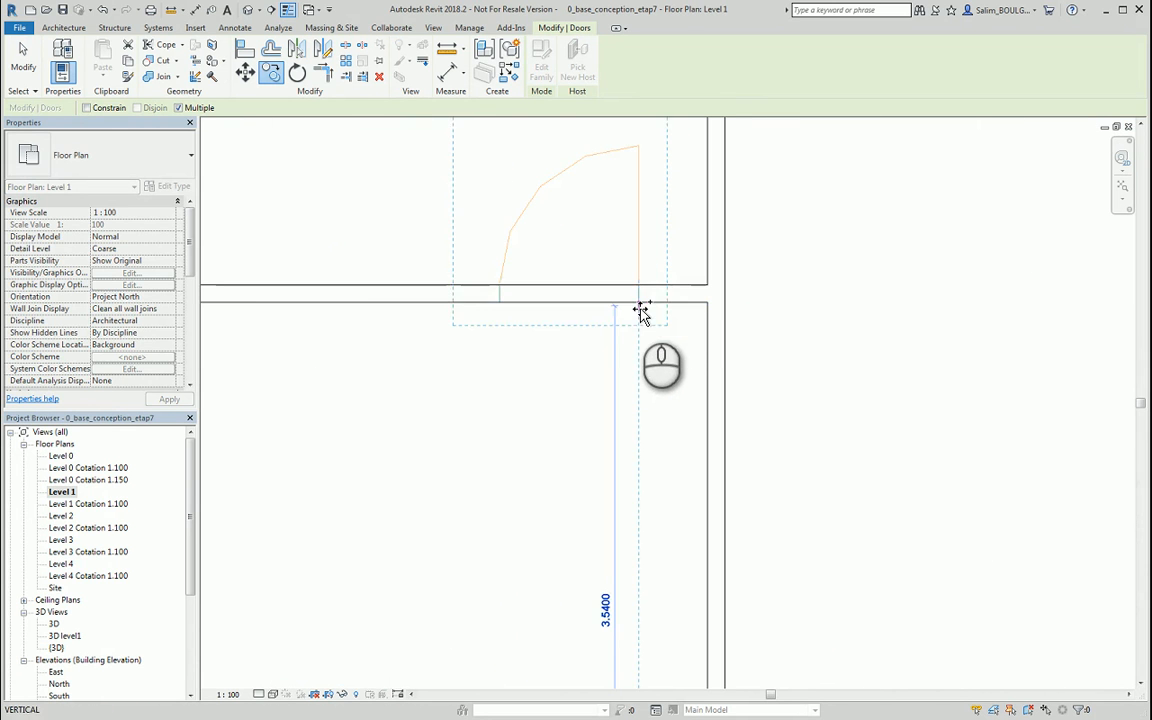
pyautogui.scroll(-6, 541, 310)
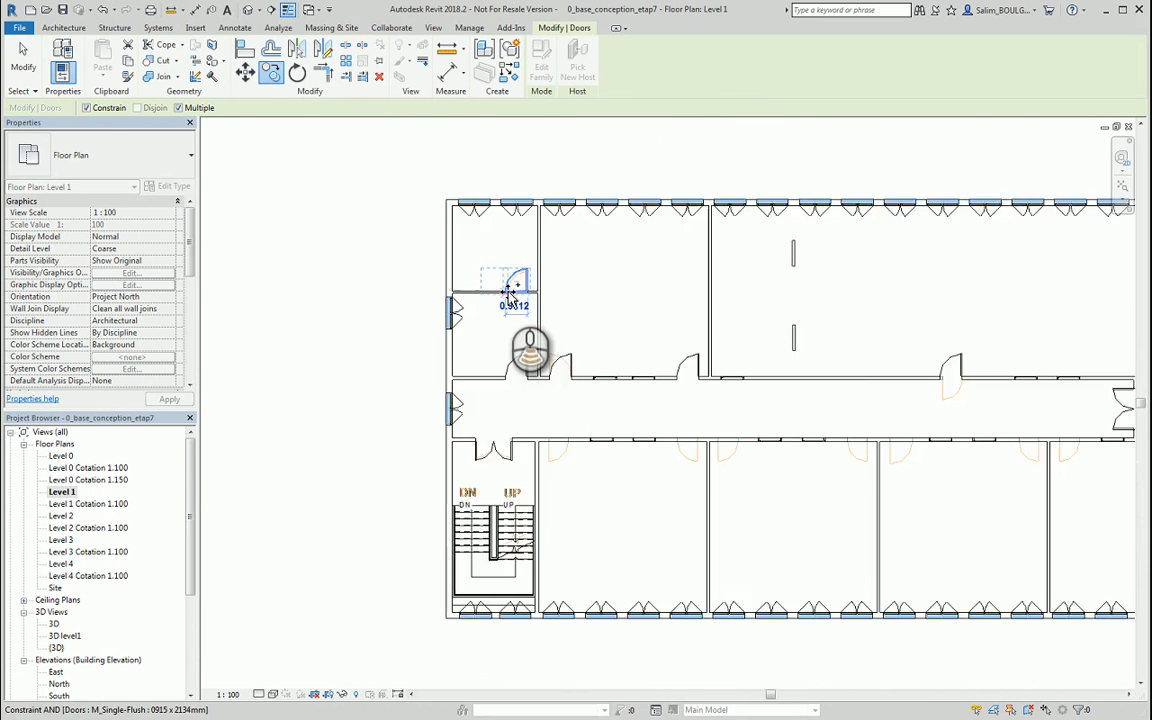
pyautogui.scroll(3, 541, 341)
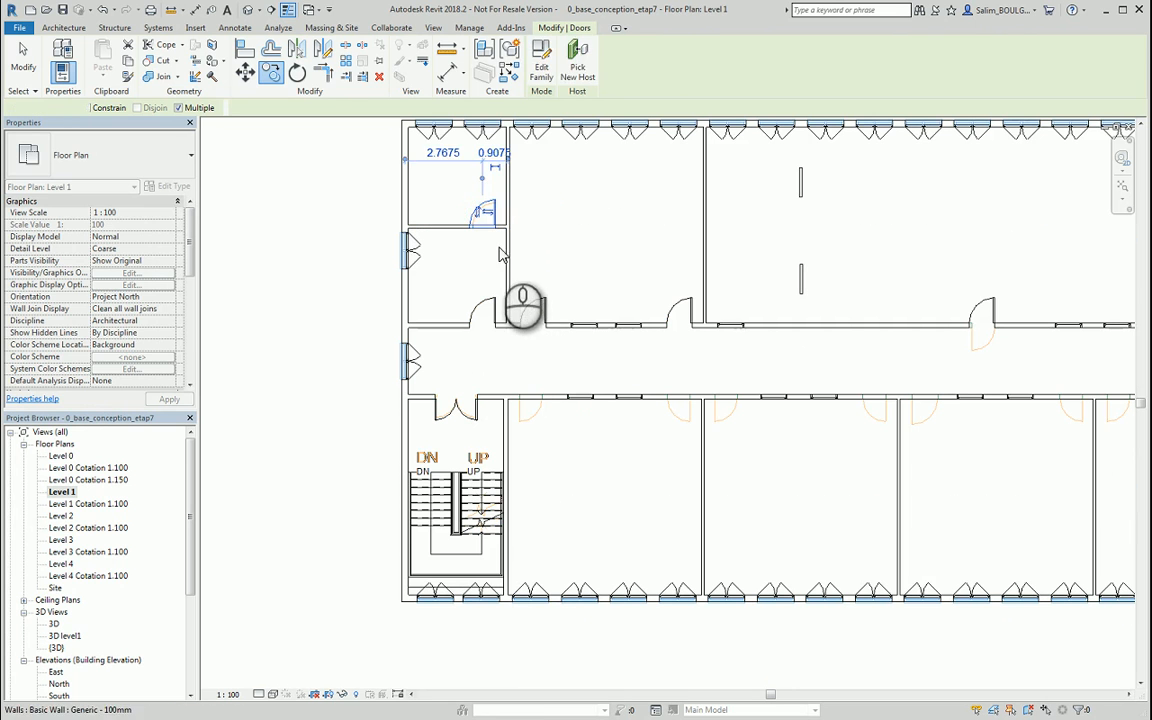
pyautogui.press('Escape')
pyautogui.press('Escape')
# Step: Measure the width of the drawn door opening in the partition between the two end rooms
pyautogui.scroll(5, 470, 288)
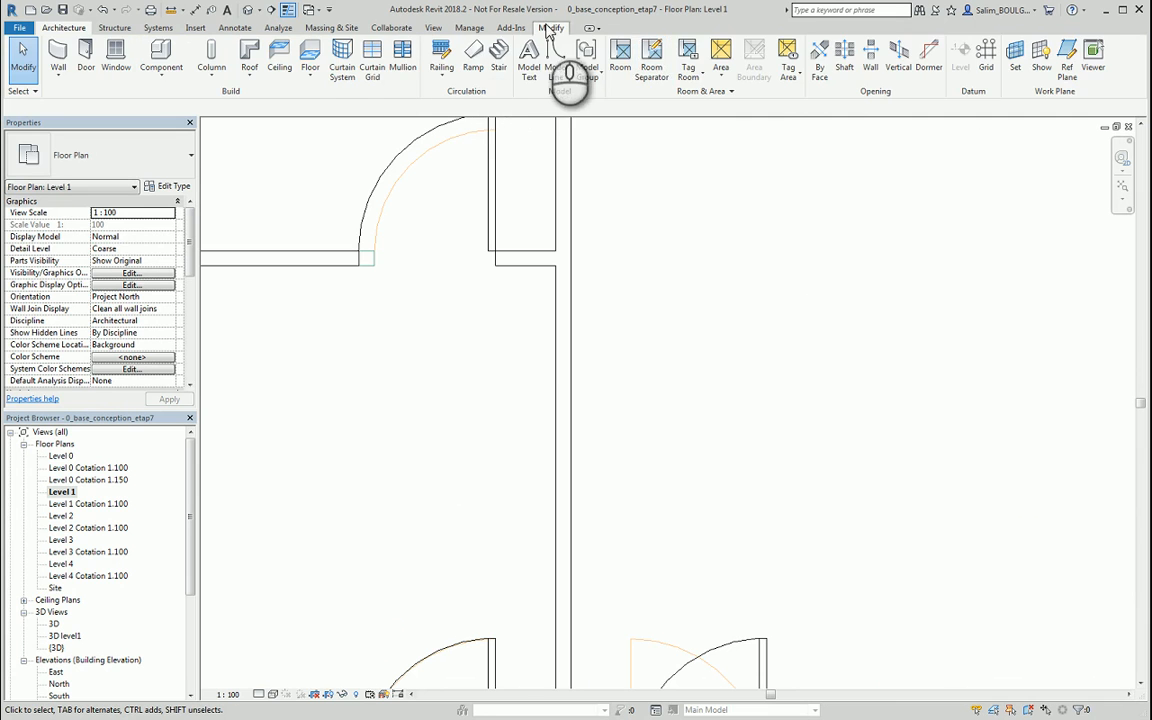
pyautogui.click(549, 28)
pyautogui.click(451, 51)
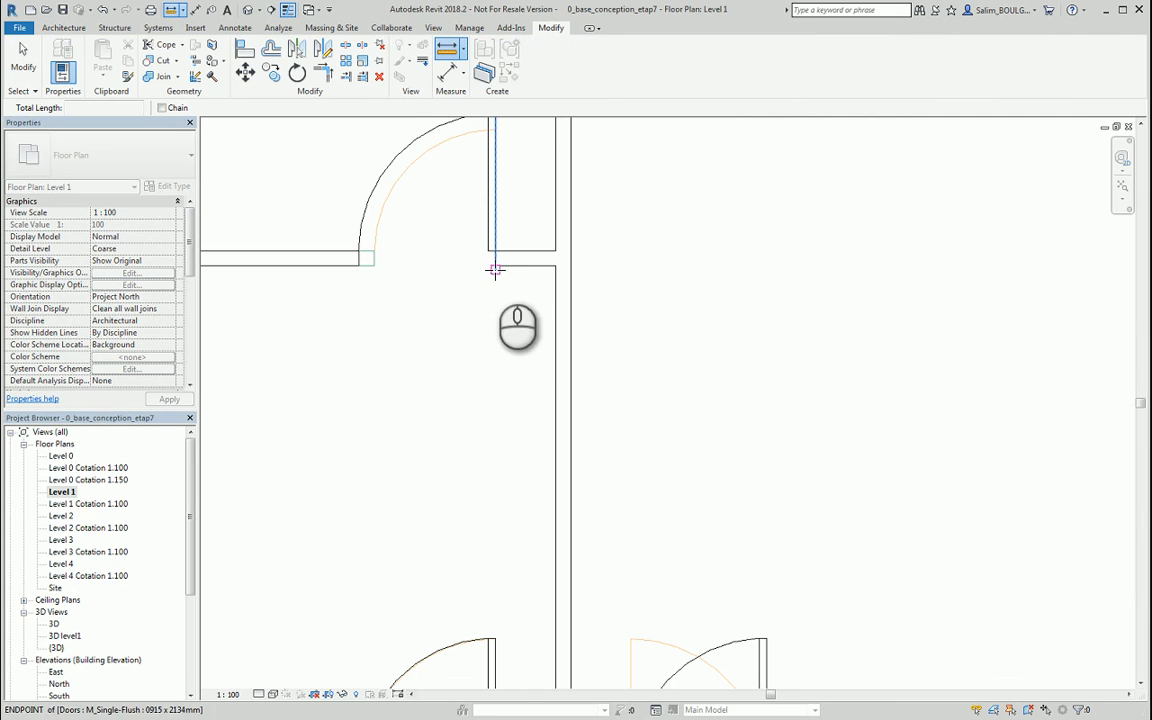
pyautogui.click(495, 270)
pyautogui.click(397, 266)
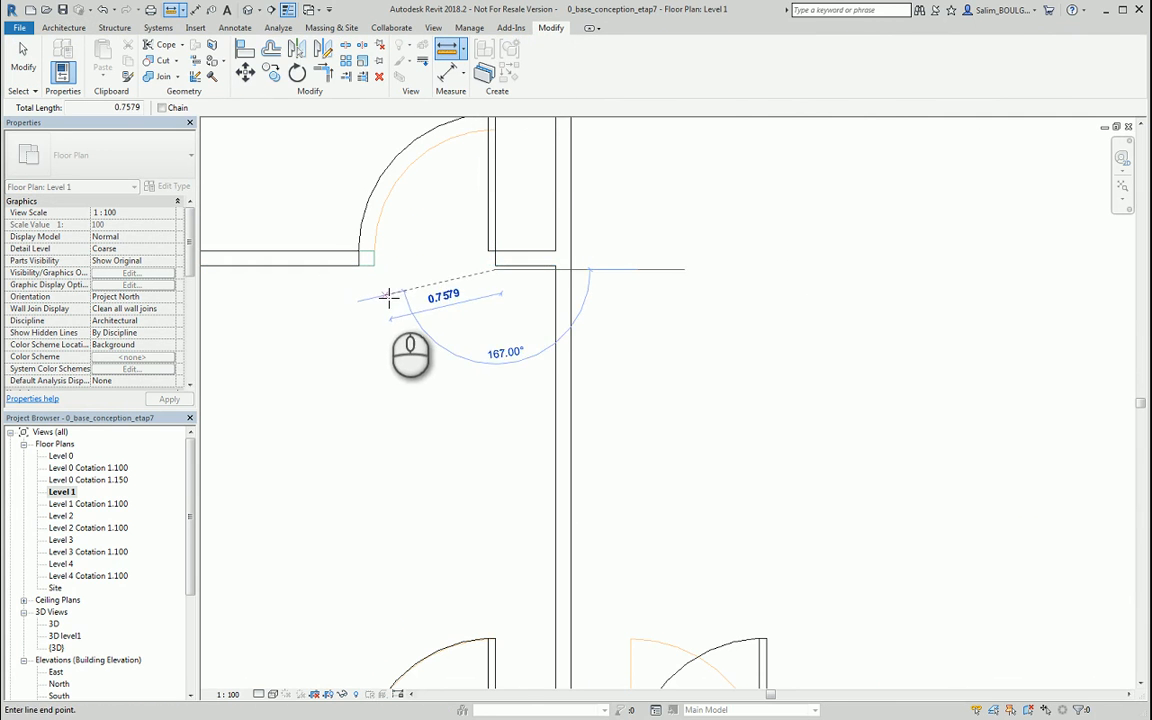
pyautogui.press('Escape')
pyautogui.press('Escape')
pyautogui.click(451, 51)
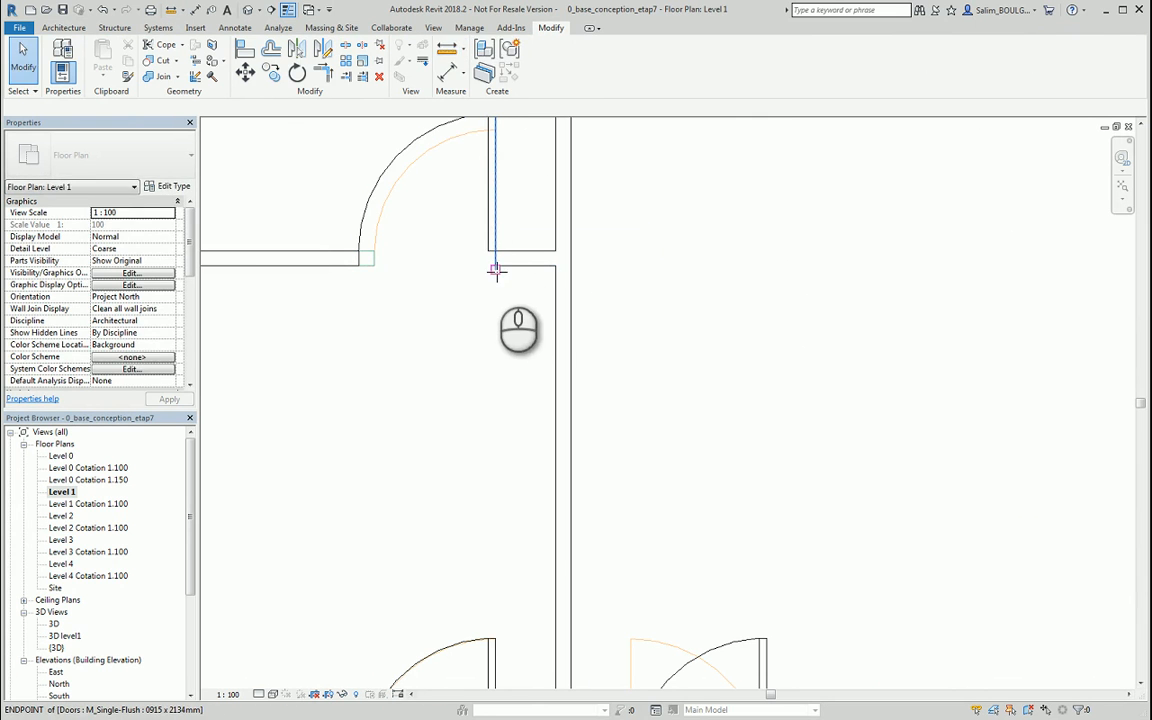
pyautogui.scroll(2, 492, 270)
pyautogui.click(492, 270)
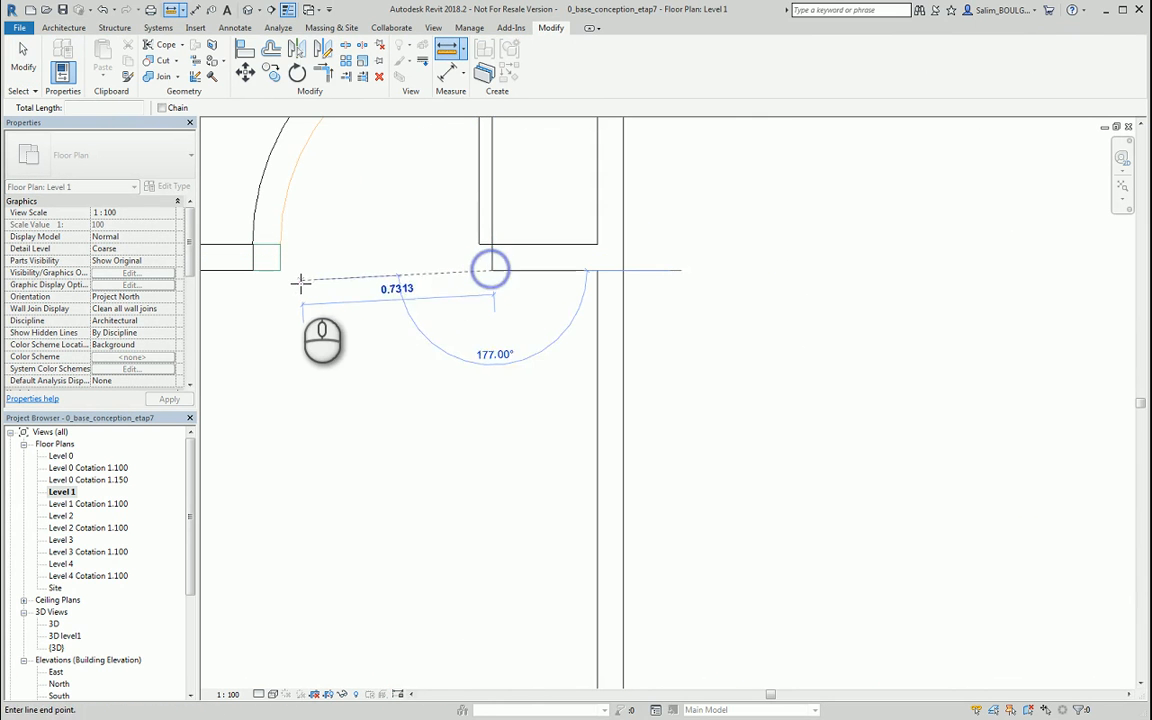
pyautogui.press('Escape')
pyautogui.press('Escape')
pyautogui.scroll(-5, 458, 266)
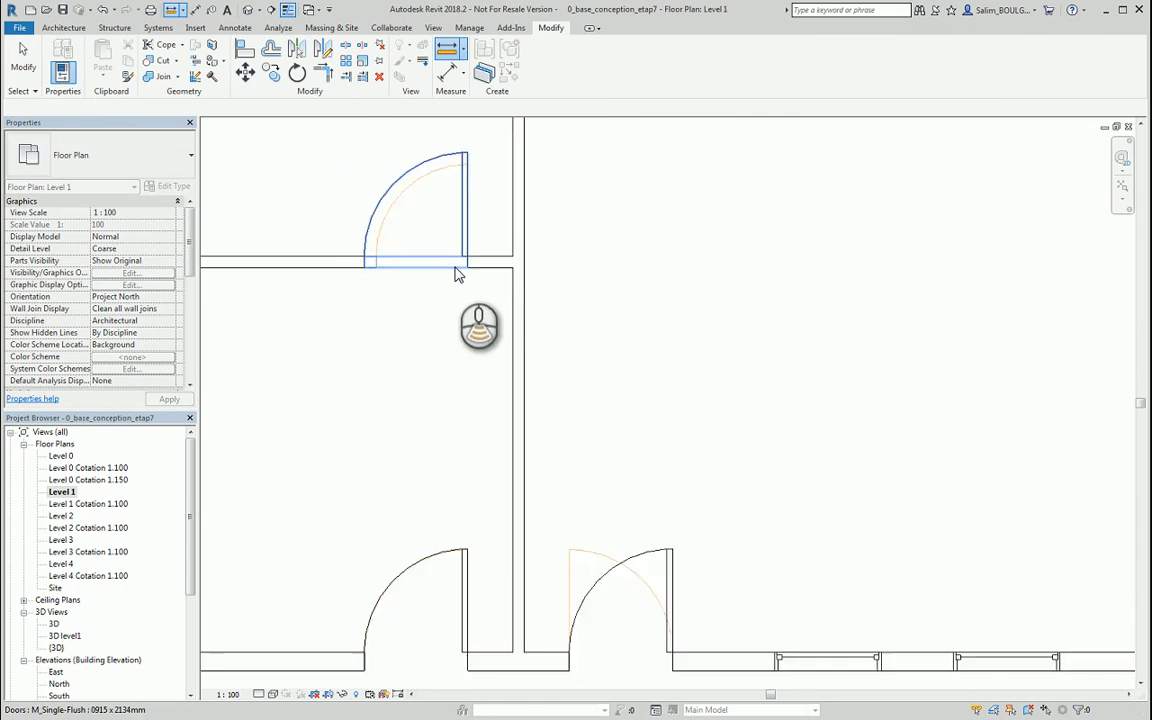
# Step: Change the partition door between the two end rooms to the M_Single-Flush 0813 x 2134mm type
pyautogui.scroll(2, 634, 236)
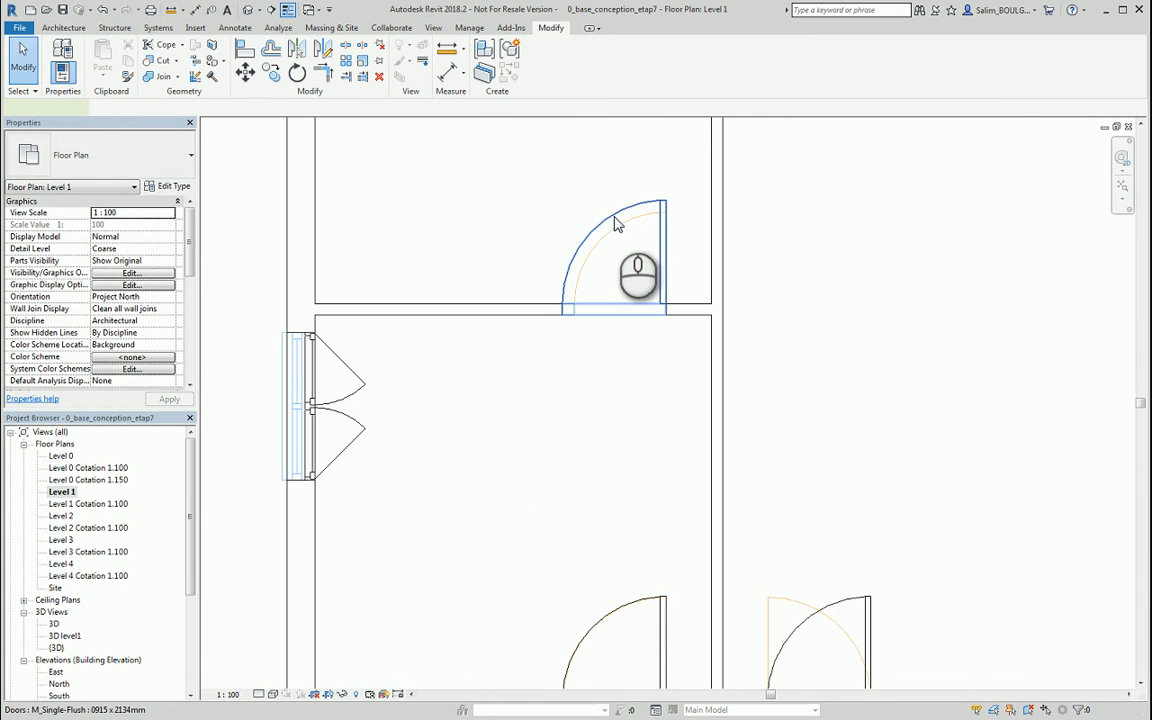
pyautogui.click(617, 224)
pyautogui.click(140, 162)
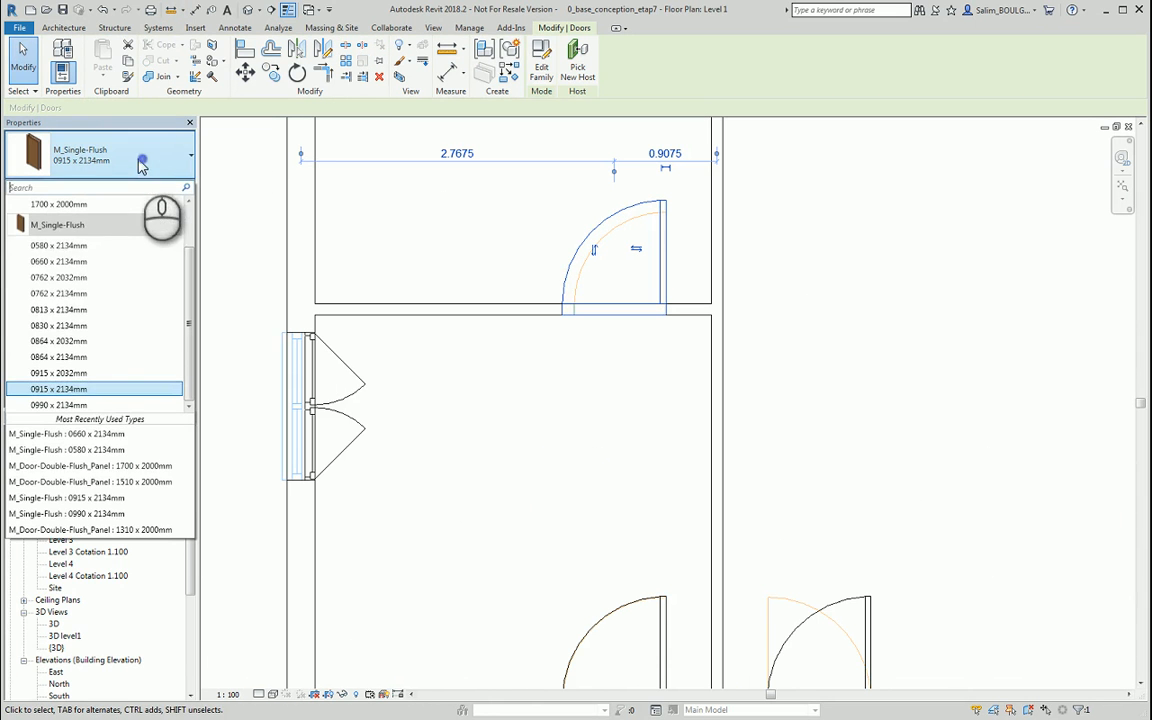
pyautogui.click(78, 314)
# Step: Align the partition door's hinge-side edge with the matching jamb line of the imported drawing
pyautogui.scroll(4, 658, 324)
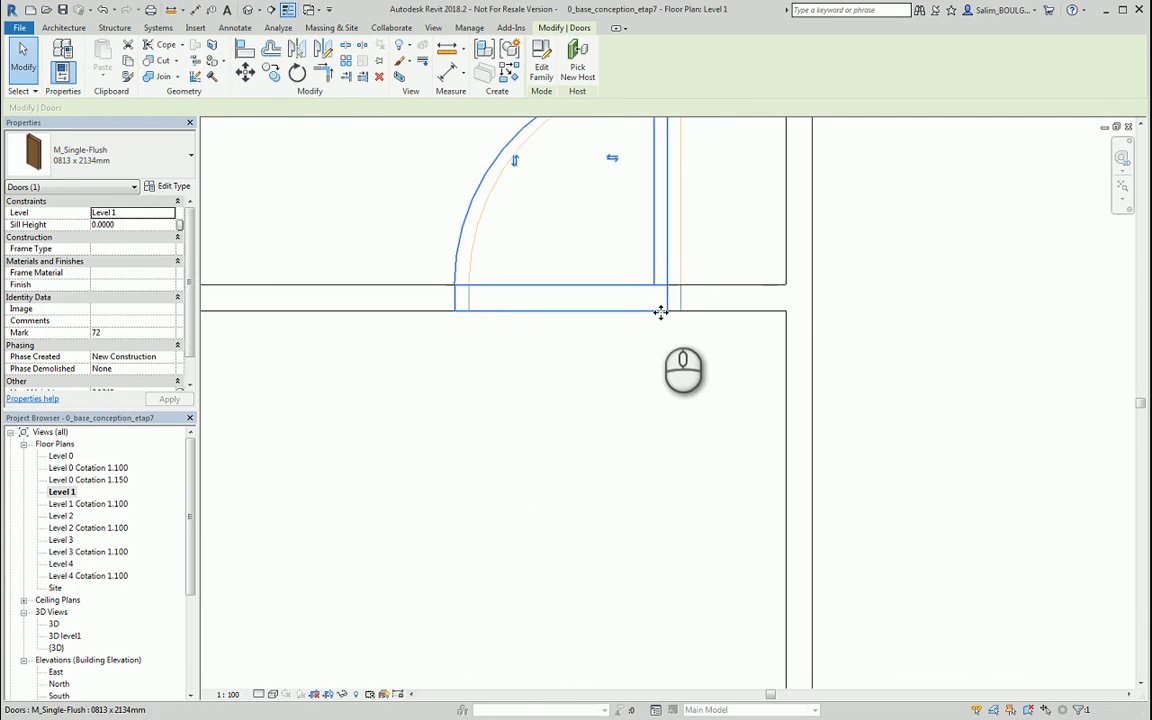
pyautogui.press('Escape')
pyautogui.click(245, 49)
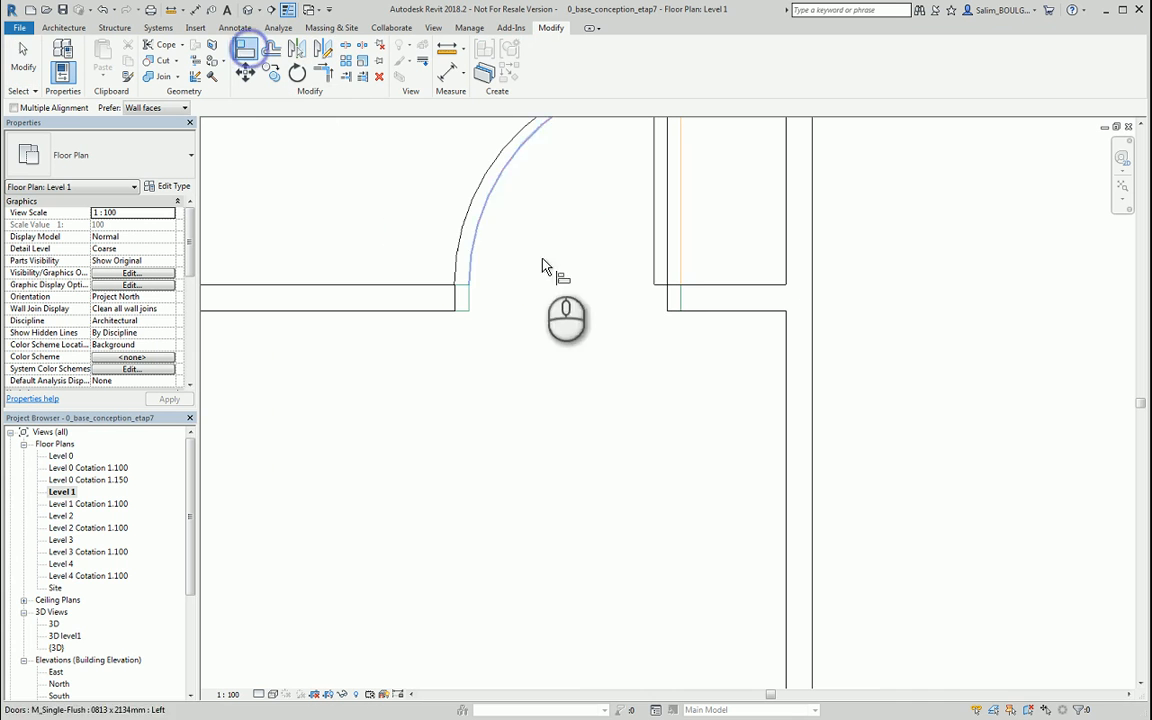
pyautogui.click(668, 276)
pyautogui.click(665, 273)
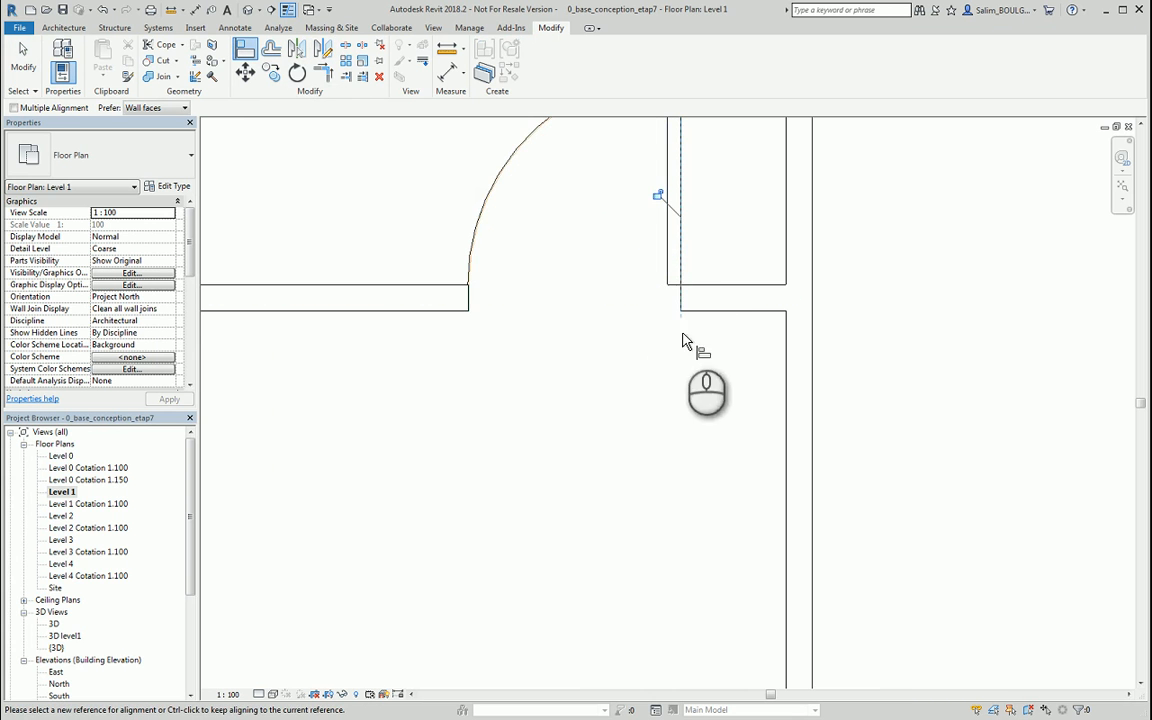
pyautogui.scroll(-5, 609, 301)
pyautogui.scroll(4, 576, 293)
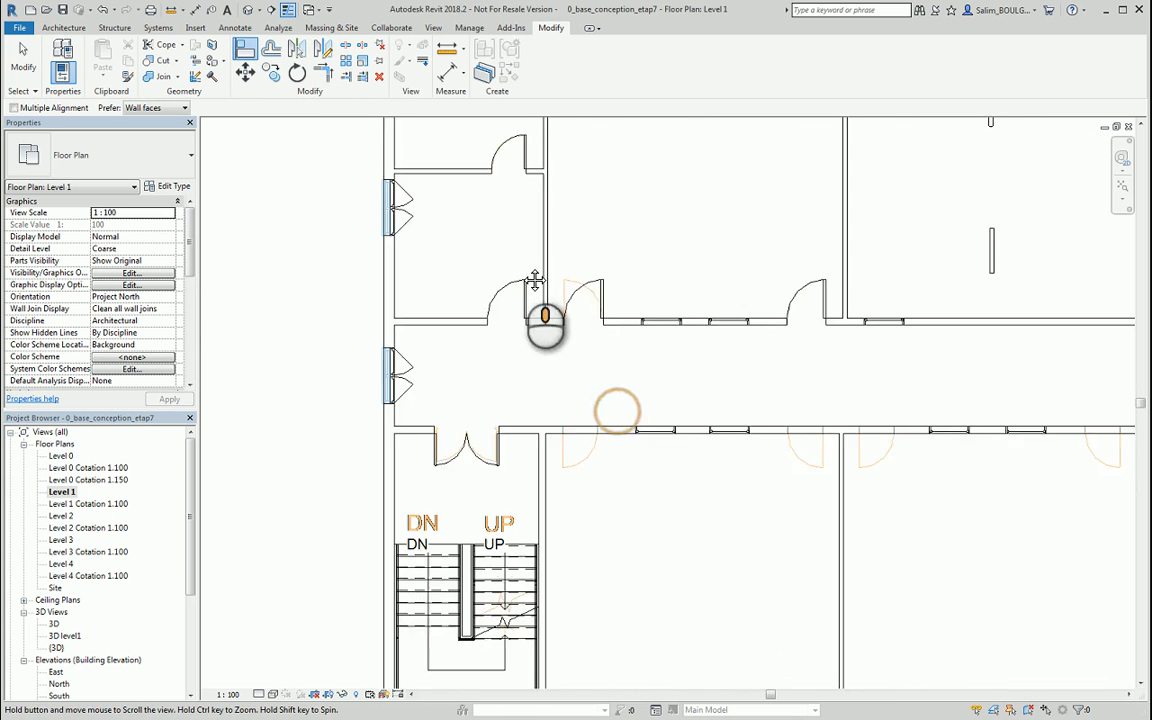
# Step: Flip the hinge side of the first upper corridor door past the end-room partition to match the drawn swing
pyautogui.scroll(2, 576, 293)
pyautogui.click(630, 328)
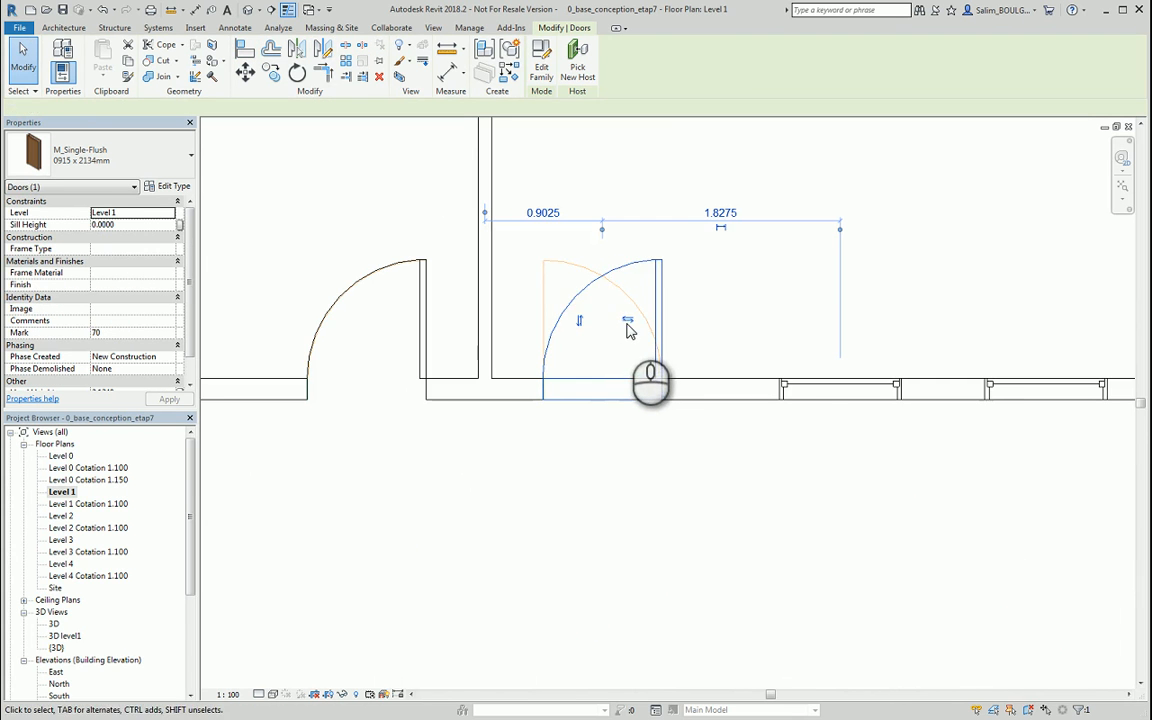
pyautogui.scroll(2, 650, 385)
pyautogui.scroll(-5, 658, 380)
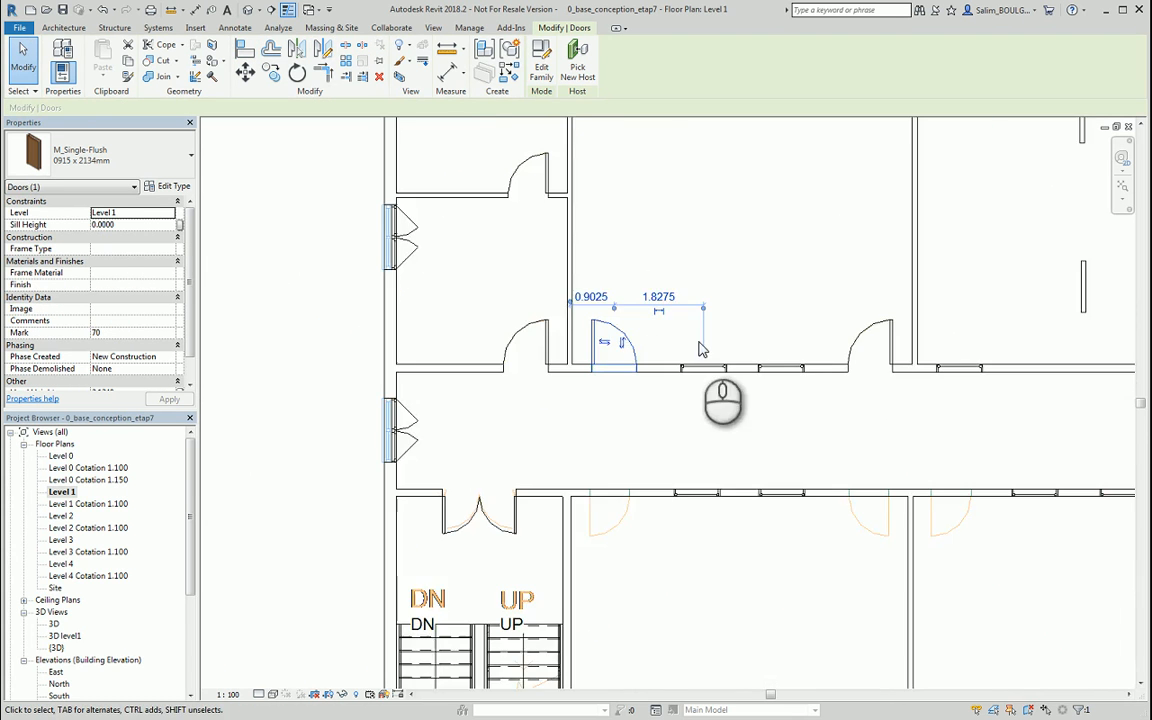
pyautogui.moveTo(662, 297); pyautogui.dragTo(488, 251, button='middle')
pyautogui.scroll(4, 599, 275)
pyautogui.scroll(-4, 621, 286)
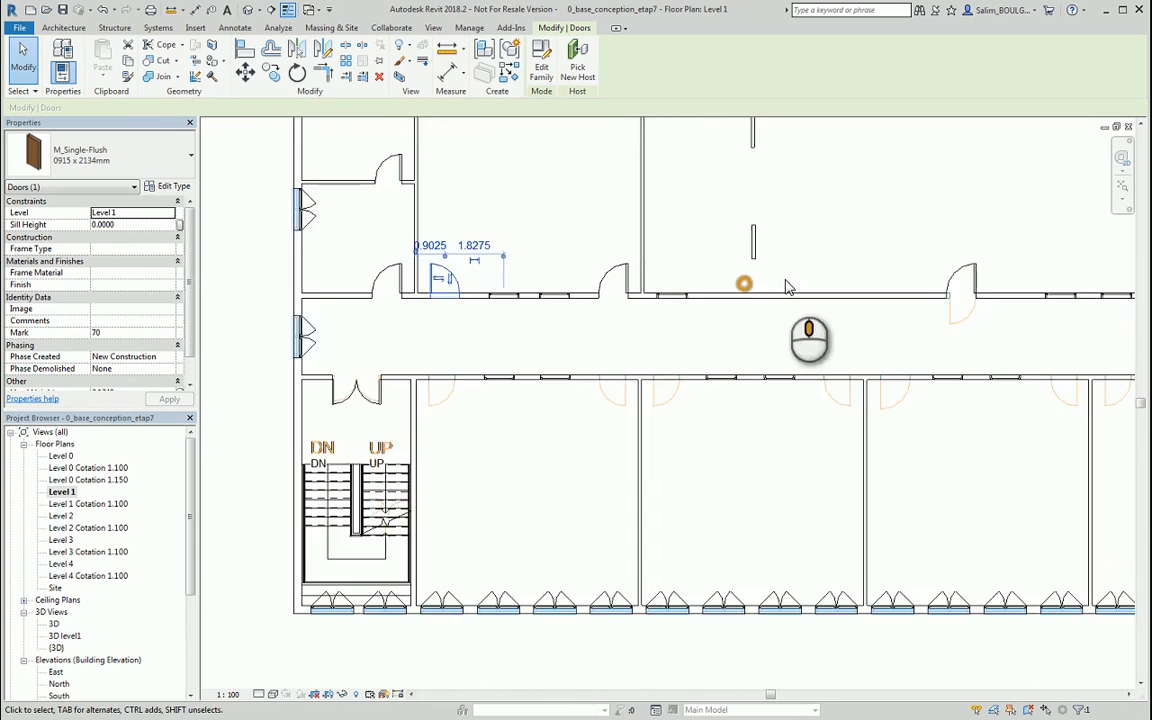
# Step: Flip the facing and hinge side of the column hall's single door so it swings into the corridor as drawn
pyautogui.moveTo(787, 283); pyautogui.dragTo(442, 275, button='middle')
pyautogui.click(598, 276)
pyautogui.scroll(4, 620, 310)
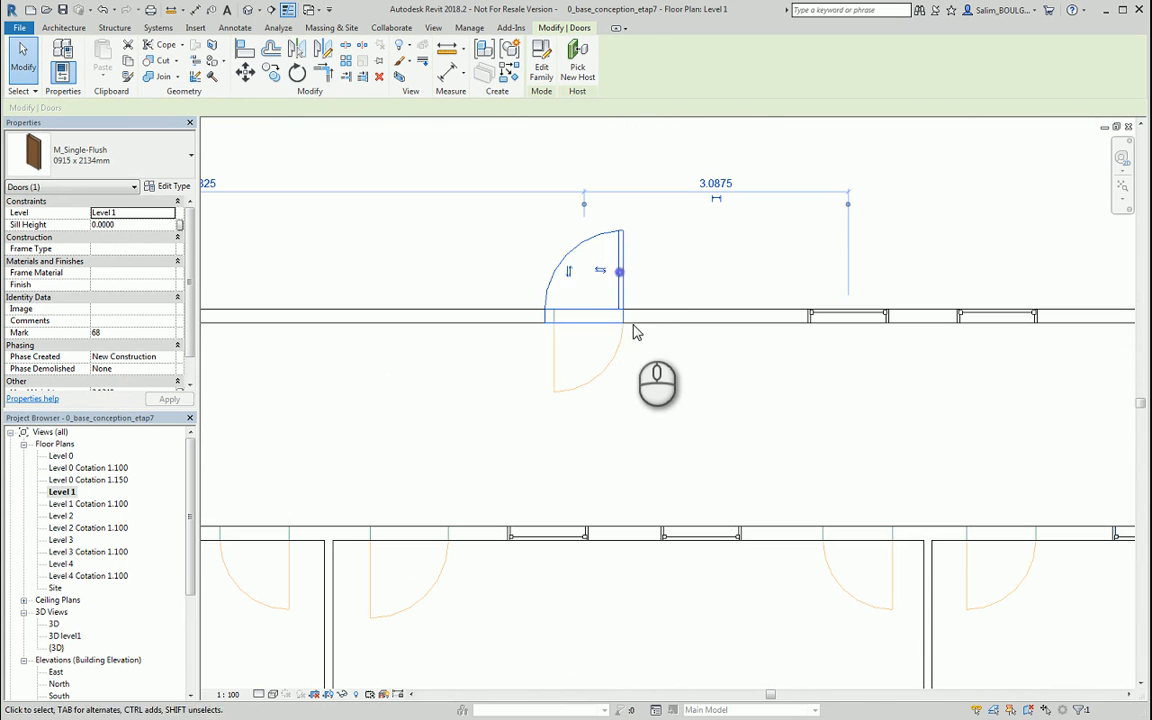
pyautogui.click(569, 272)
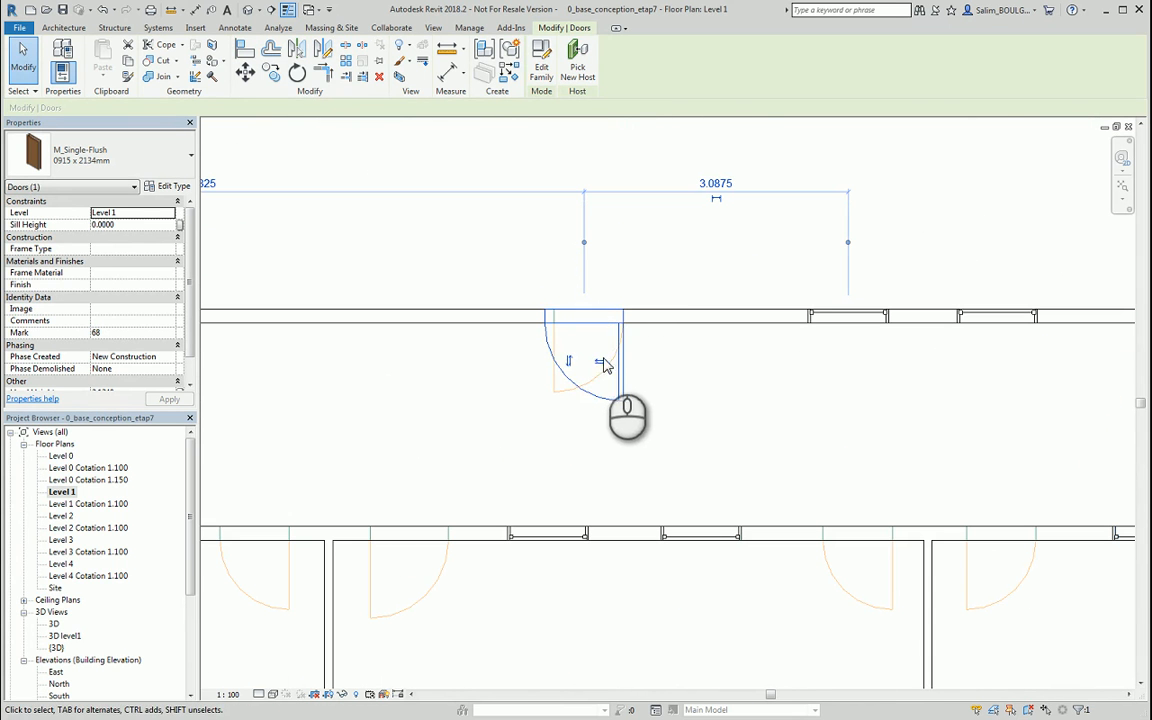
pyautogui.scroll(3, 574, 347)
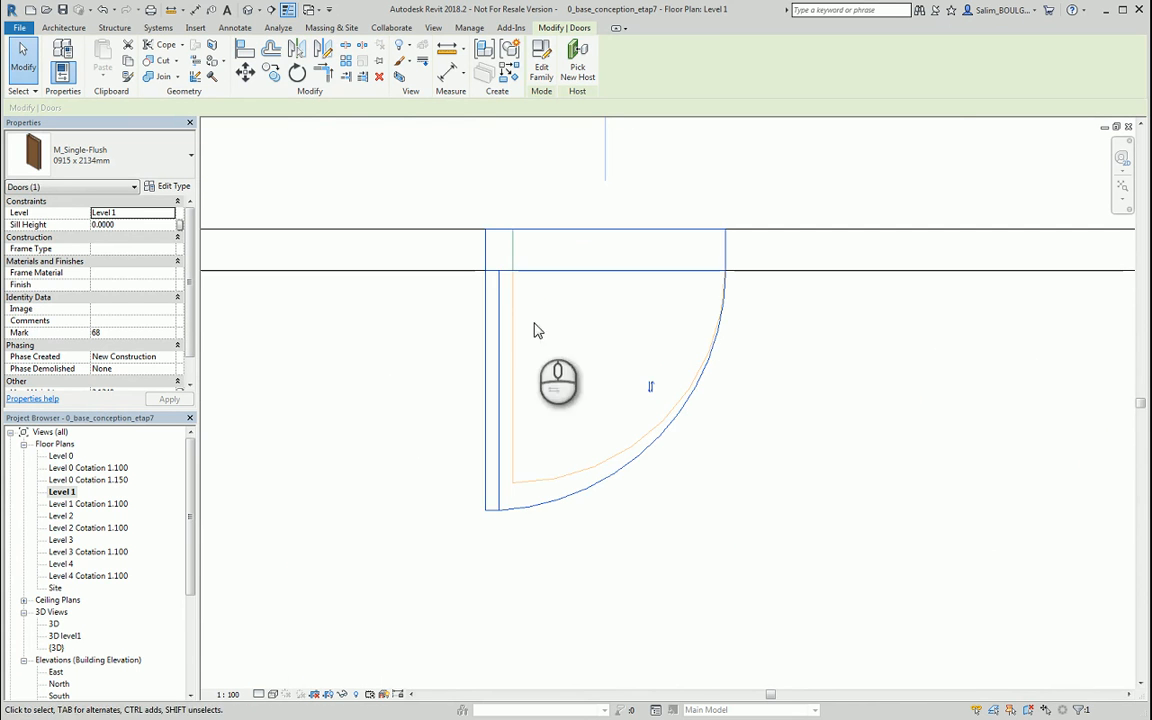
# Step: Align the hinge-side edge of the column hall's door with the matching jamb line of the imported drawing
pyautogui.click(247, 52)
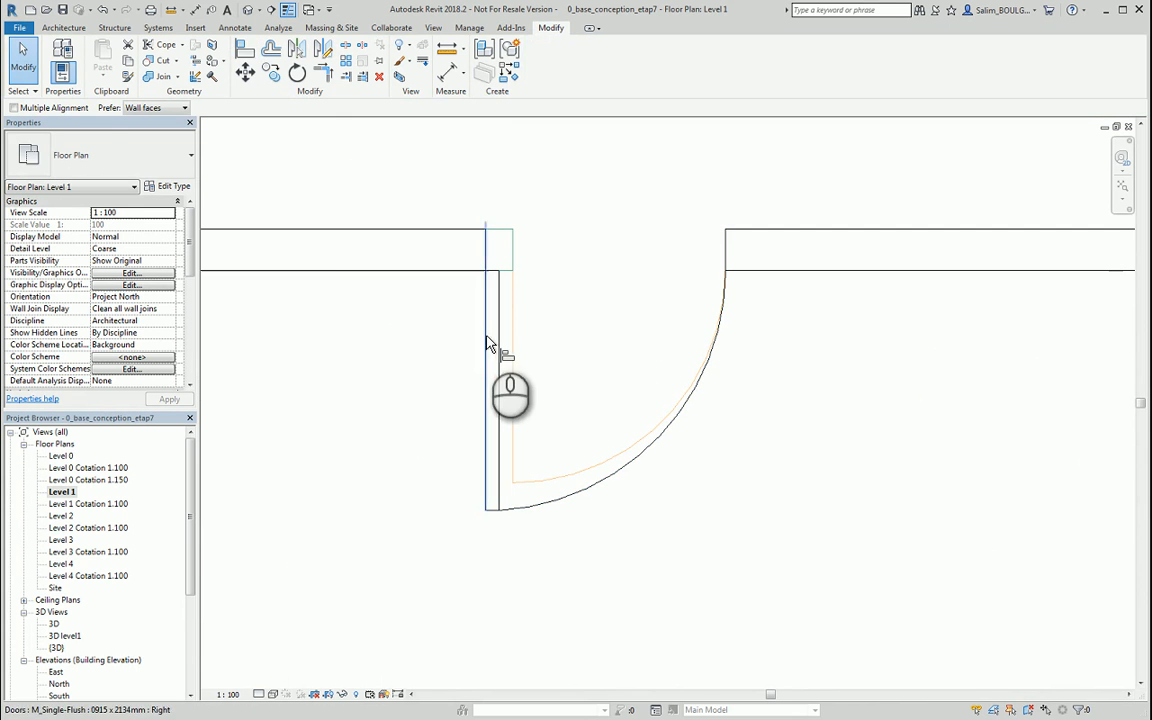
pyautogui.click(485, 347)
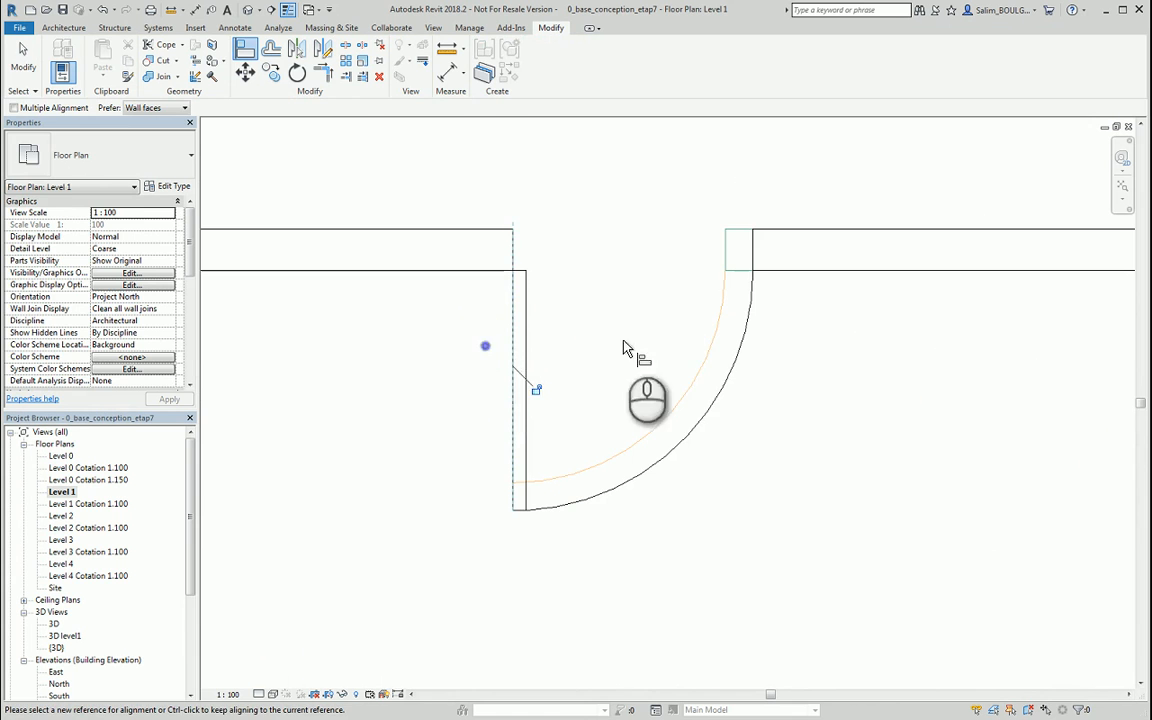
pyautogui.press('Escape')
pyautogui.press('Escape')
# Step: Measure the width of the drawn opening at the column hall's corridor door
pyautogui.click(699, 351)
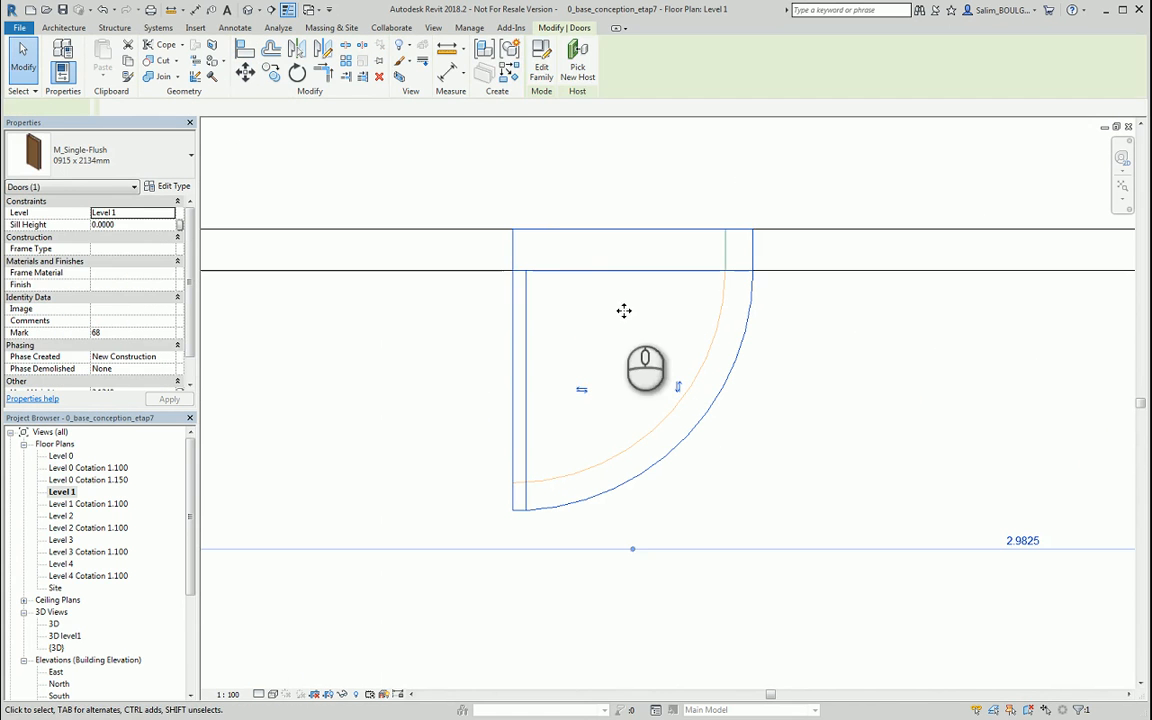
pyautogui.click(481, 50)
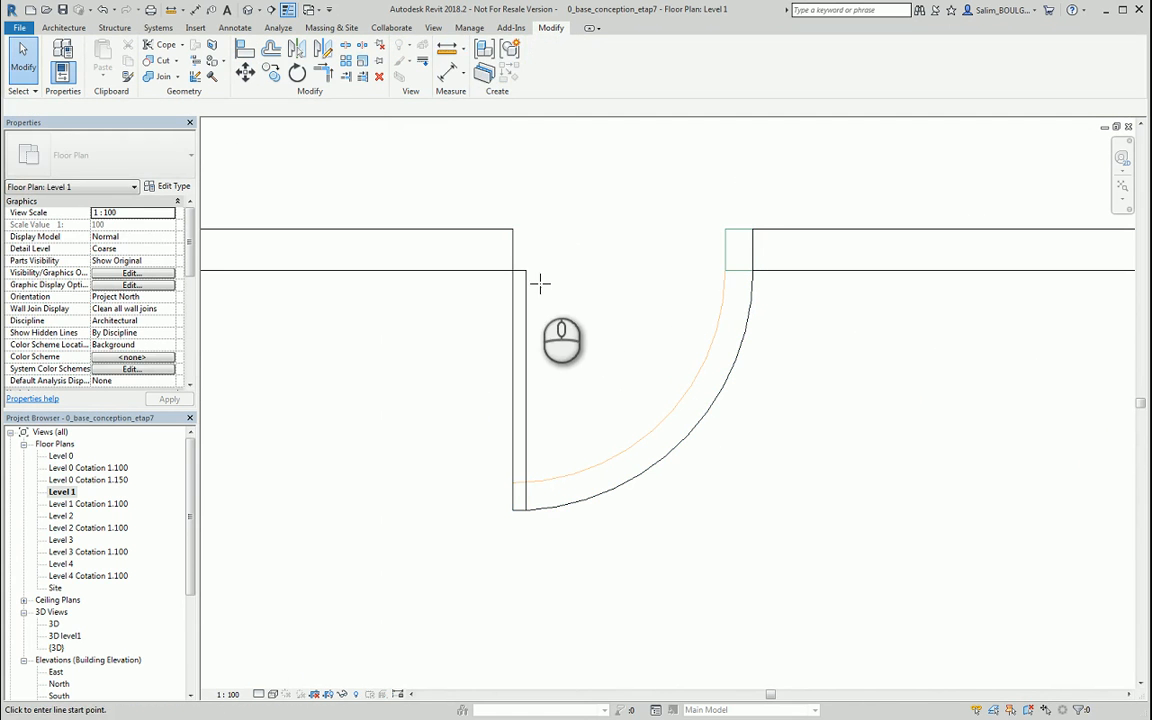
pyautogui.click(514, 268)
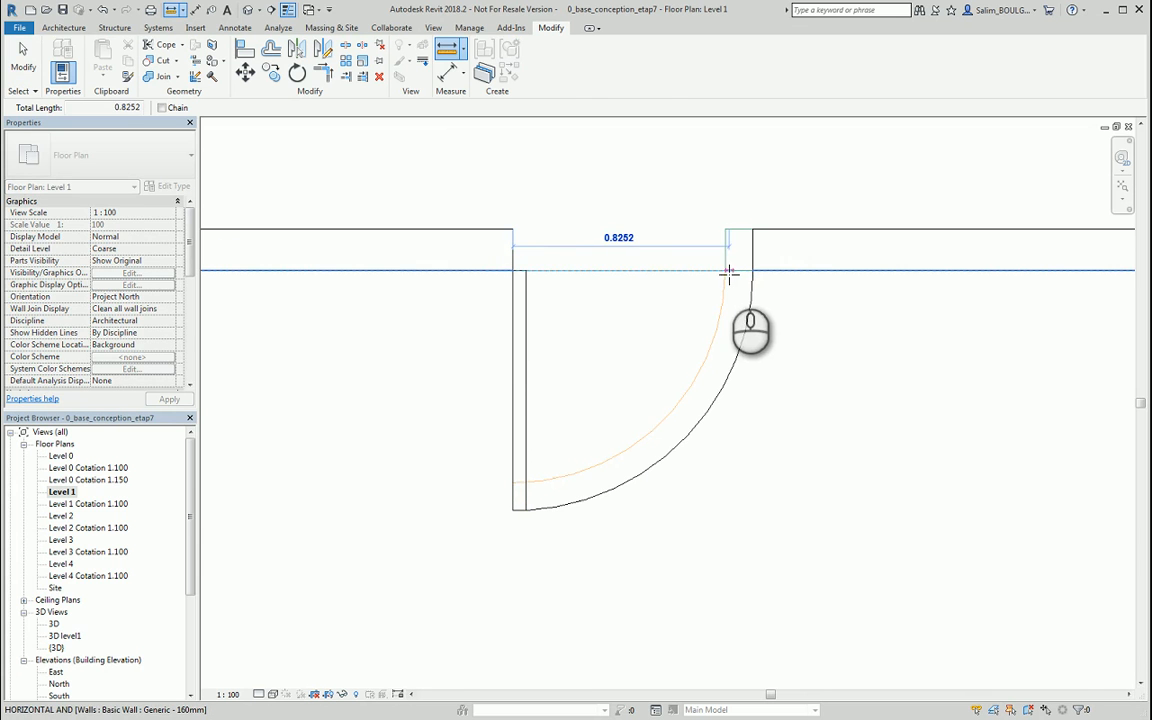
pyautogui.press('Escape')
pyautogui.press('Escape')
# Step: Change the column hall's corridor door to the M_Single-Flush 0813 x 2134mm type and align its hinge-side edge with the drawn jamb
pyautogui.click(708, 400)
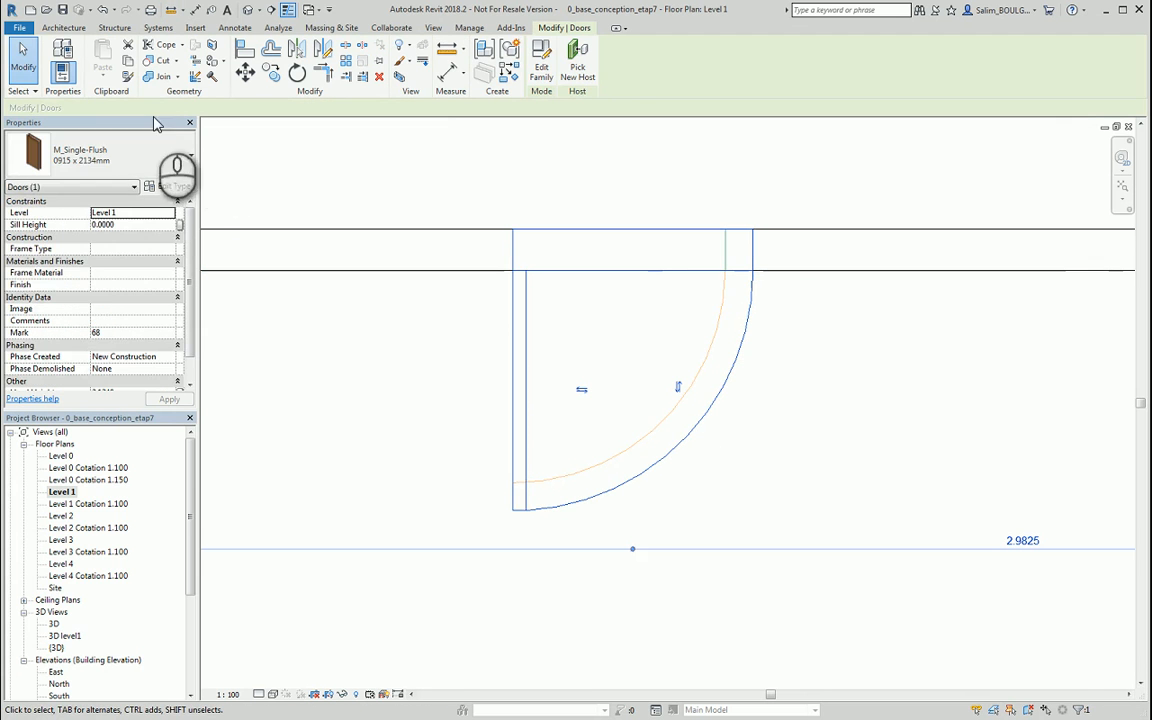
pyautogui.click(141, 159)
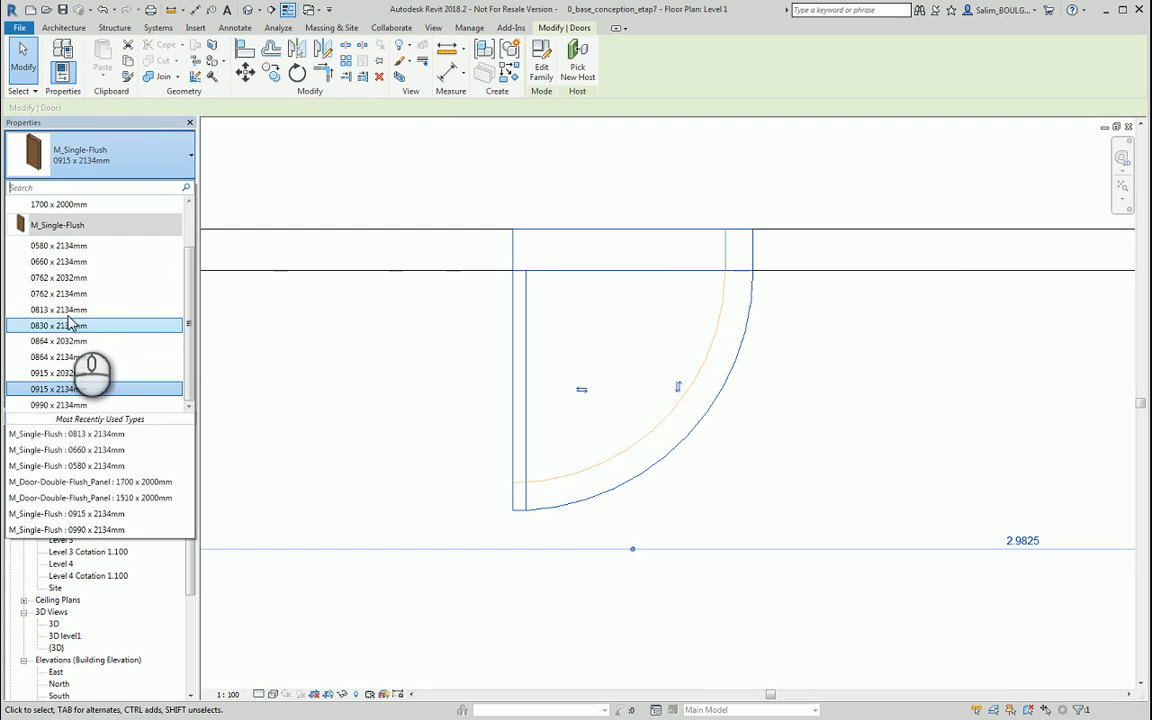
pyautogui.click(62, 310)
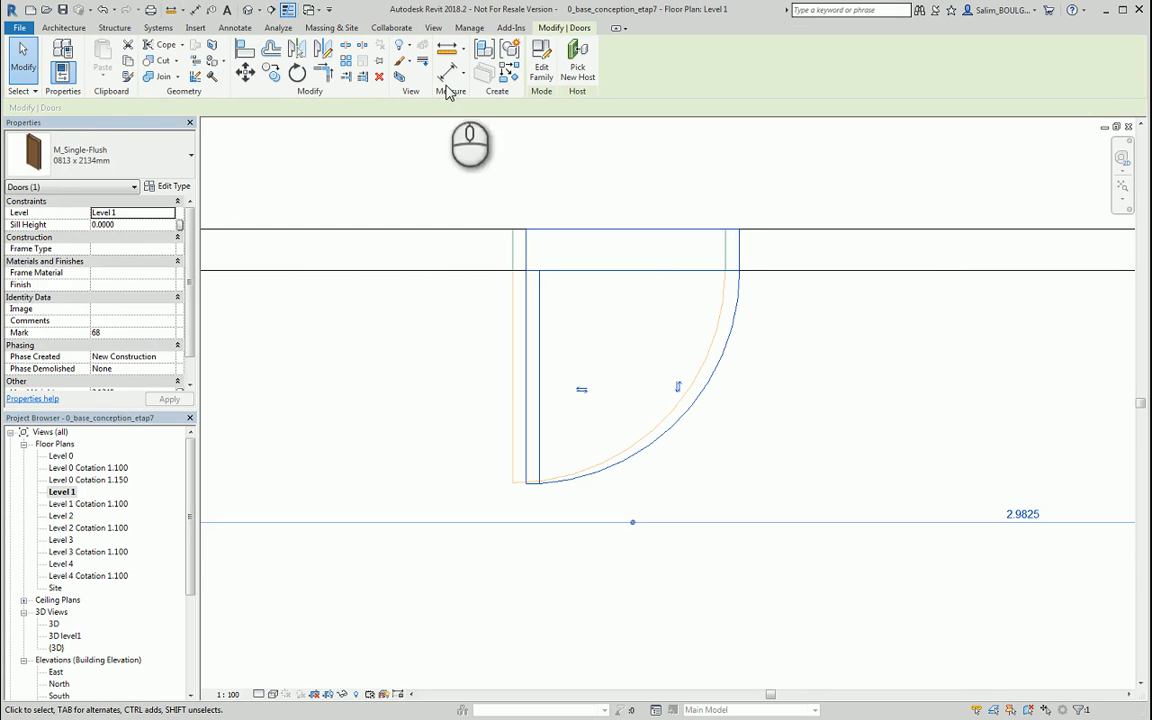
pyautogui.click(245, 48)
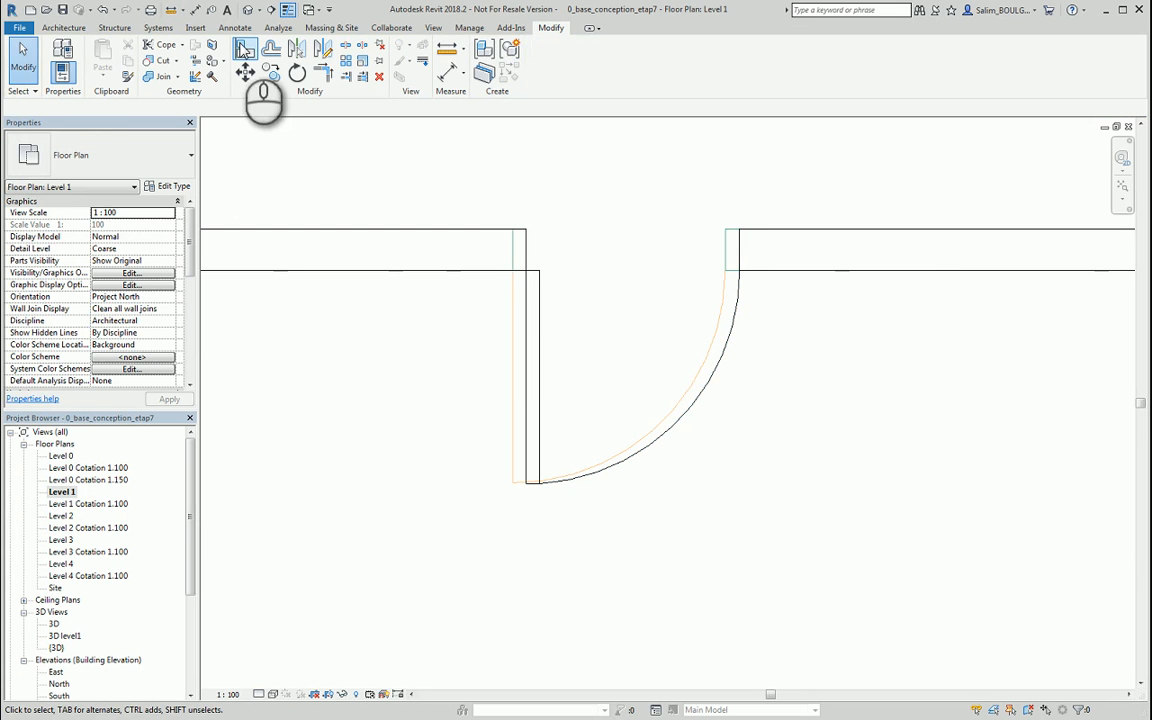
pyautogui.click(526, 334)
pyautogui.scroll(-4, 635, 262)
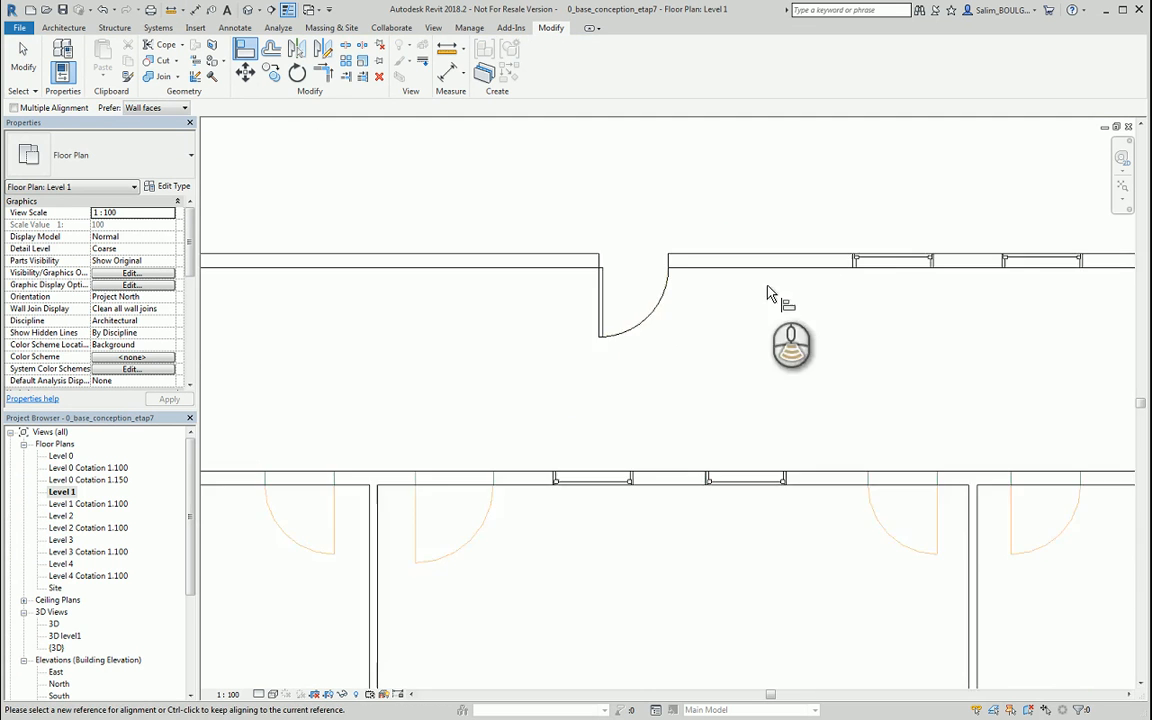
# Step: Change the single door beside the corridor's double door to M_Single-Flush 0813 x 2134mm and flip it to open into the corridor
pyautogui.scroll(-1, 869, 278)
pyautogui.moveTo(869, 278); pyautogui.dragTo(322, 267, button='middle')
pyautogui.moveTo(711, 265); pyautogui.dragTo(492, 304, button='middle')
pyautogui.scroll(4, 597, 285)
pyautogui.moveTo(633, 270); pyautogui.dragTo(626, 379, button='middle')
pyautogui.press('Escape')
pyautogui.press('Escape')
pyautogui.click(655, 297)
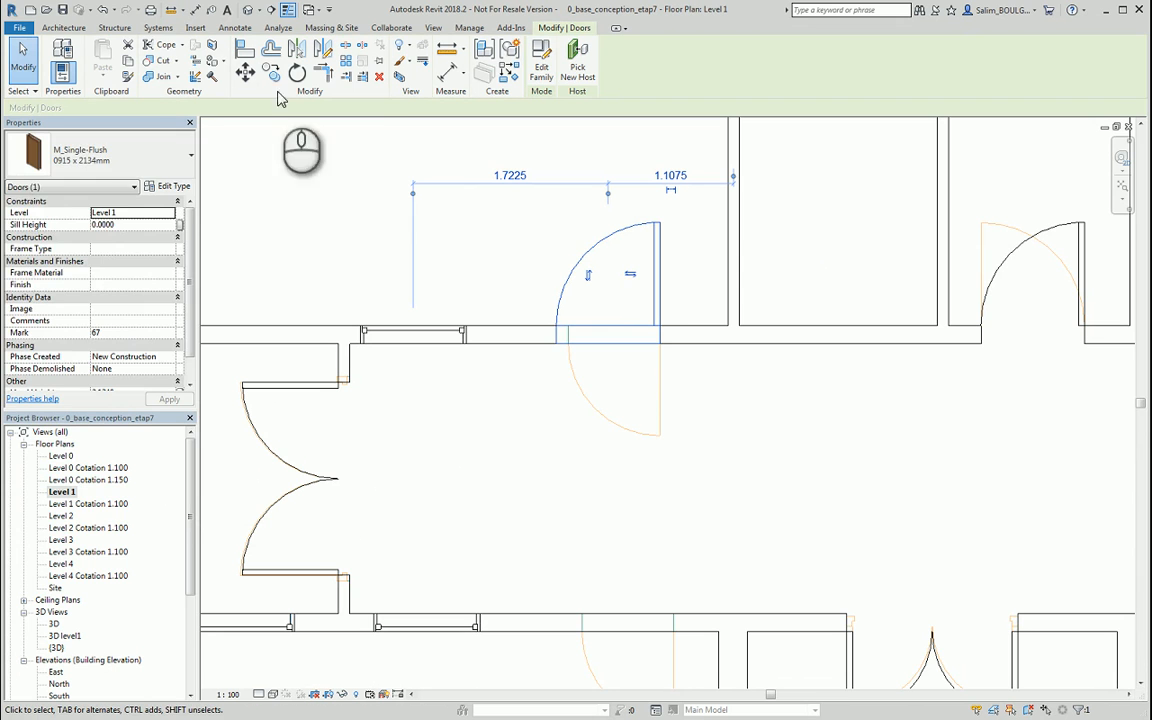
pyautogui.click(175, 160)
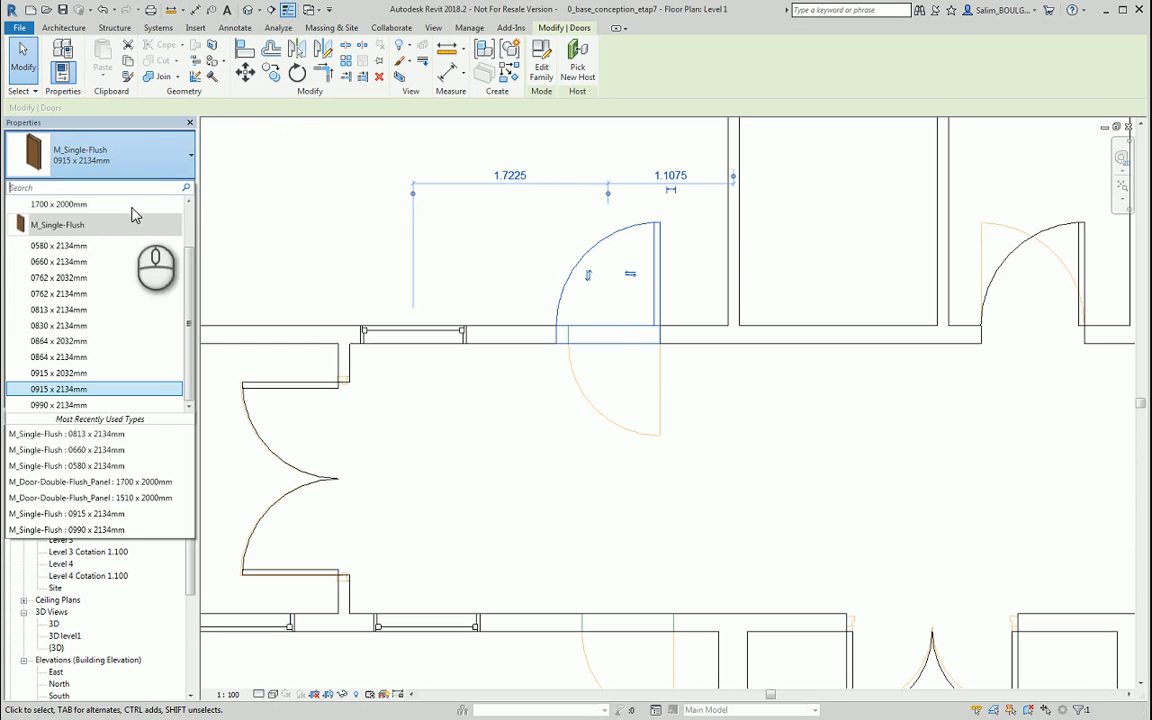
pyautogui.click(58, 310)
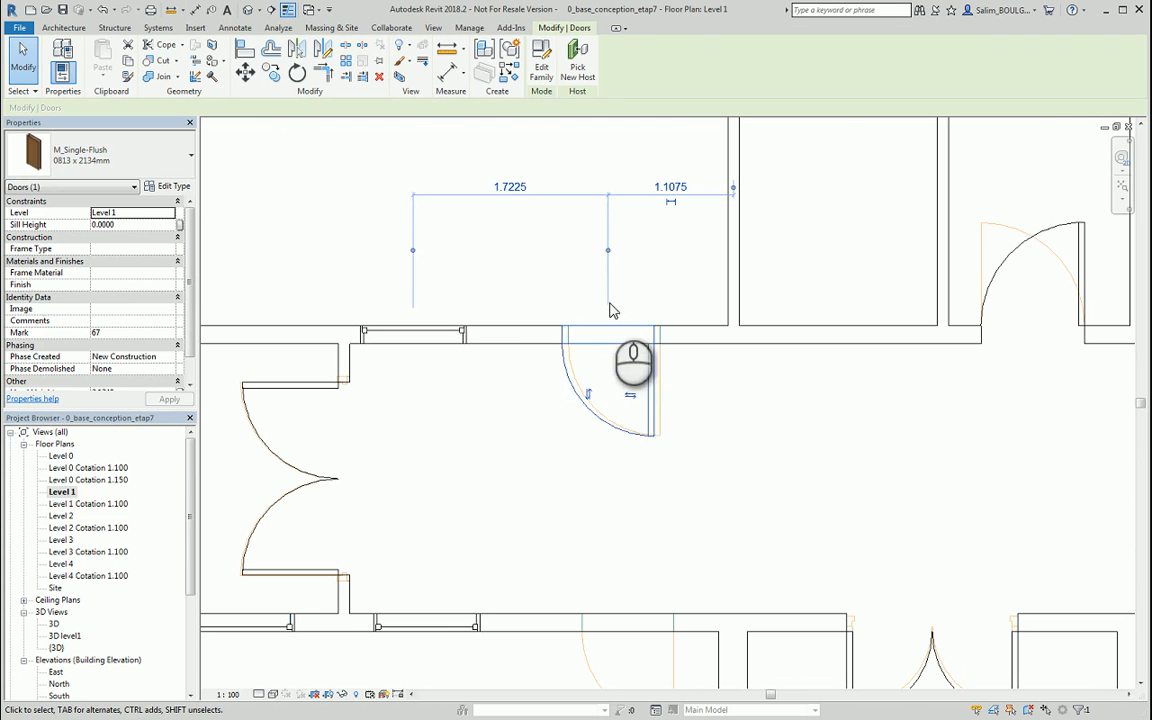
# Step: Align the hinge-side edge of the single door beside the corridor's double door with the drawn jamb line
pyautogui.scroll(3, 613, 311)
pyautogui.click(271, 50)
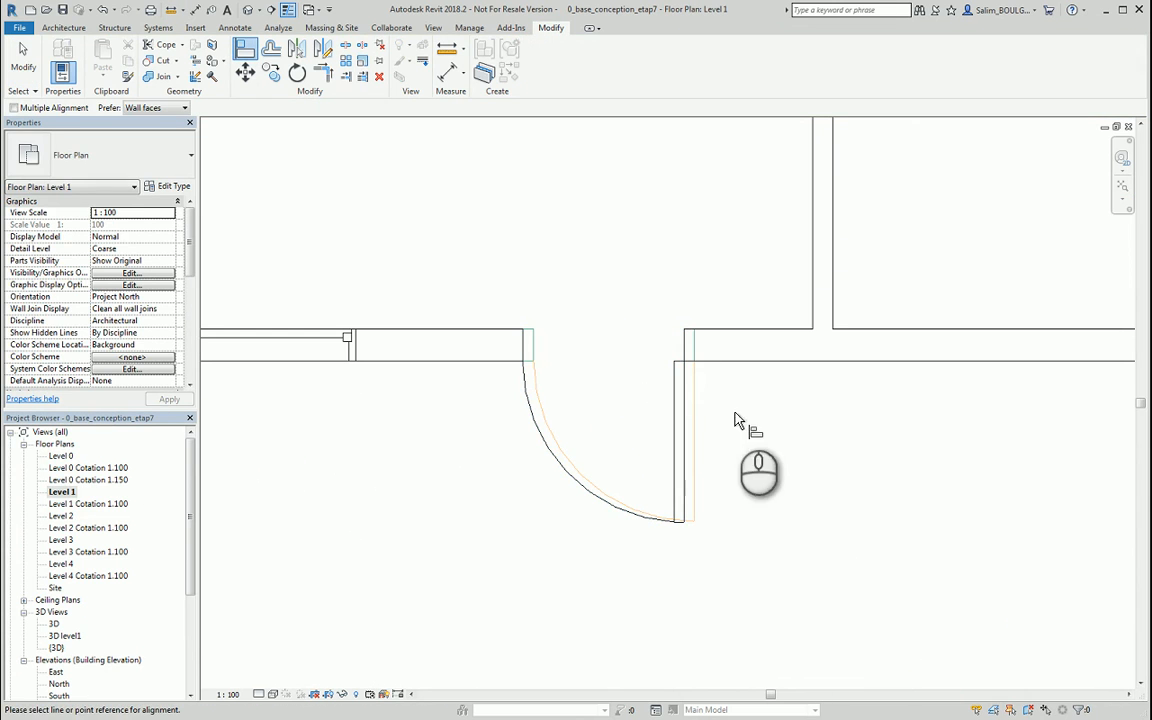
pyautogui.click(684, 408)
pyautogui.scroll(-4, 680, 385)
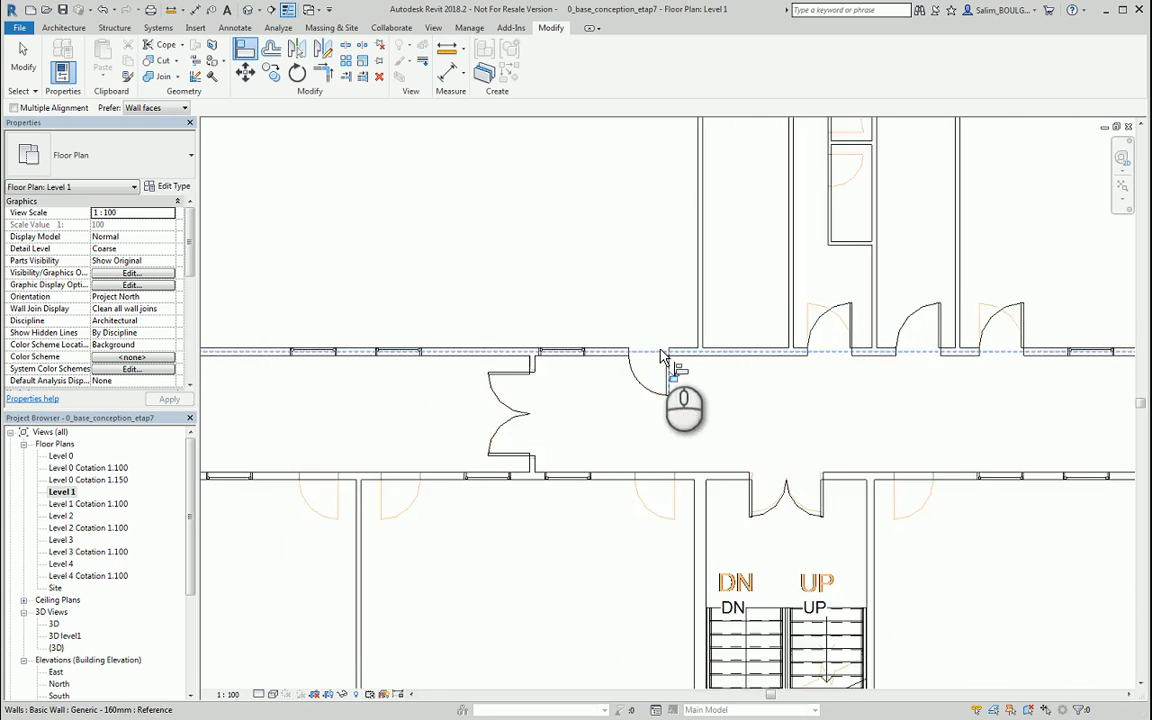
# Step: Flip the hinge side of the corridor door to the room with the two small cubicles to match the drawing
pyautogui.scroll(4, 800, 320)
pyautogui.scroll(2, 790, 328)
pyautogui.press('Escape')
pyautogui.press('Escape')
pyautogui.click(753, 280)
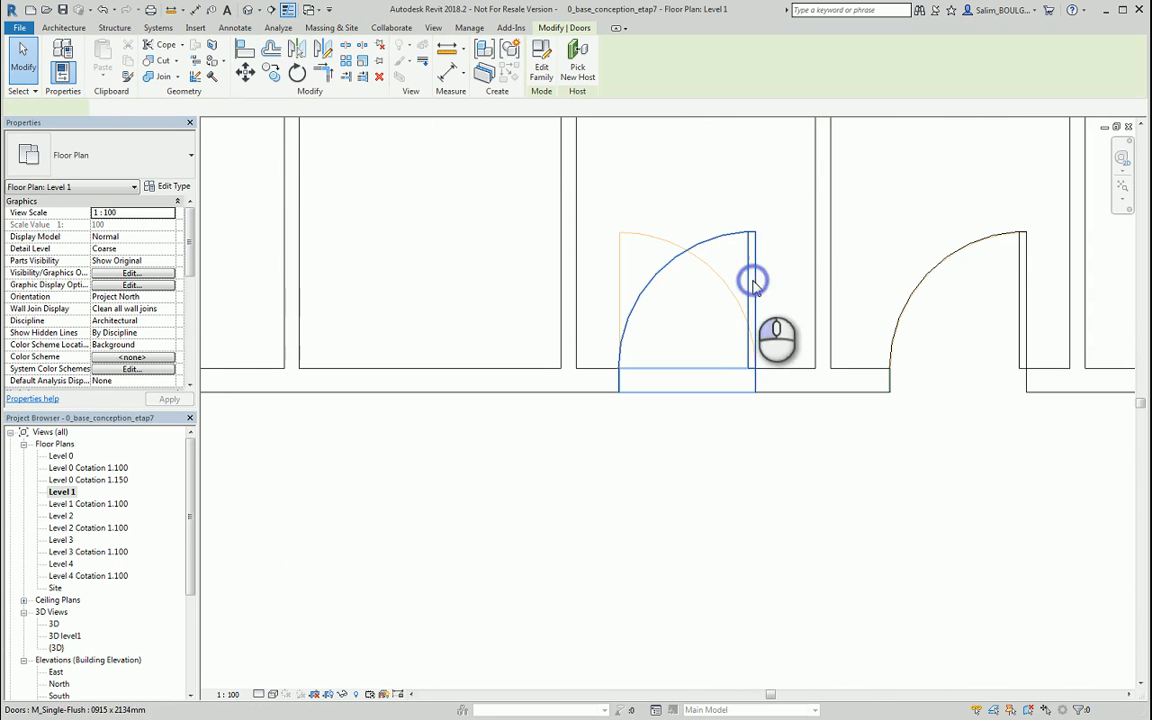
pyautogui.scroll(-5, 716, 305)
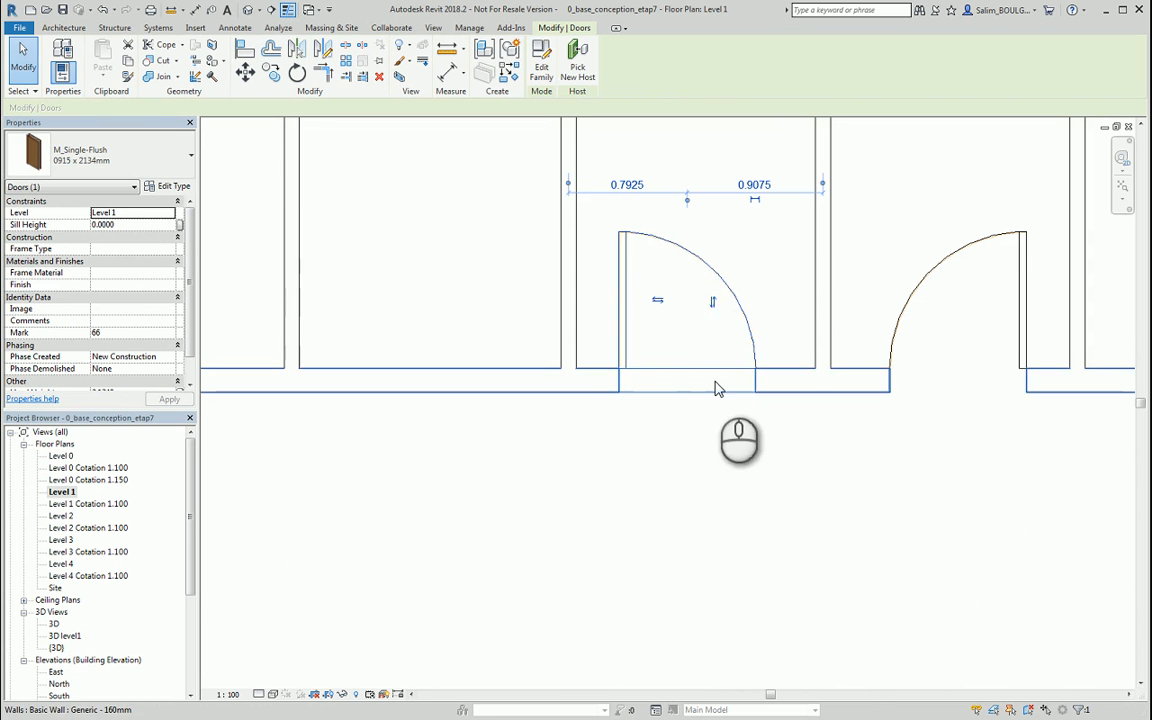
# Step: Flip the hinge side of the large room's corridor door, two doors past the cubicle room's partition, to match the drawn swing
pyautogui.moveTo(863, 357); pyautogui.dragTo(522, 366, button='middle')
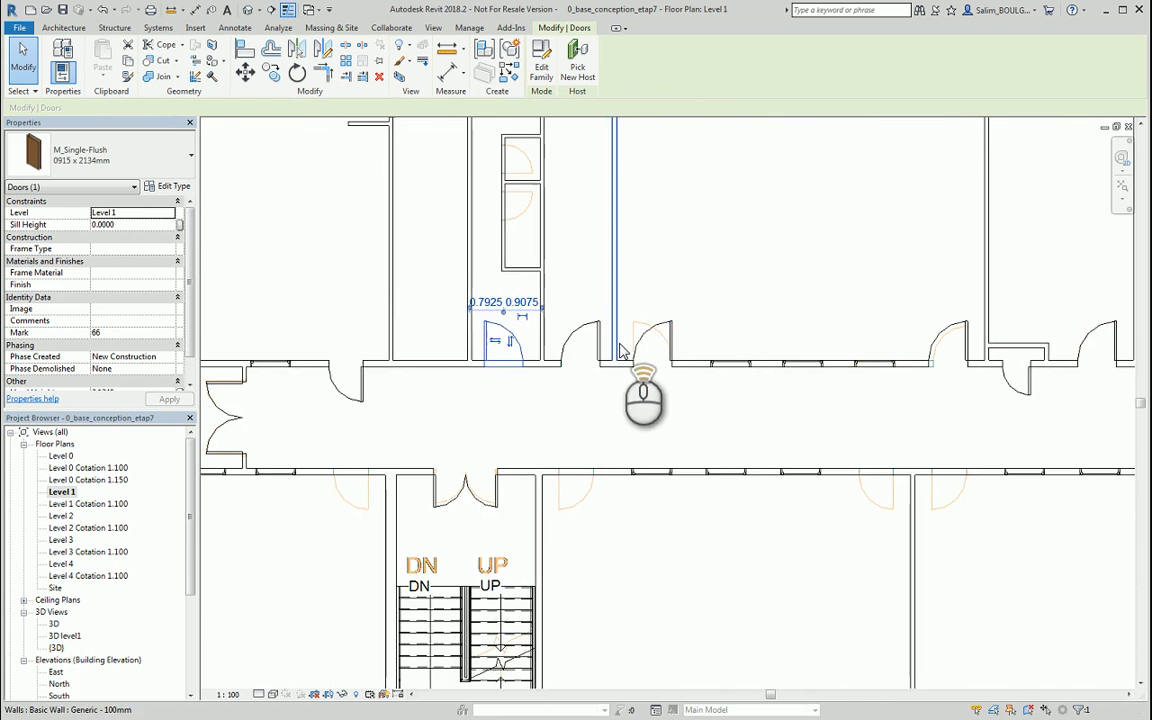
pyautogui.scroll(3, 622, 350)
pyautogui.click(672, 334)
pyautogui.click(727, 341)
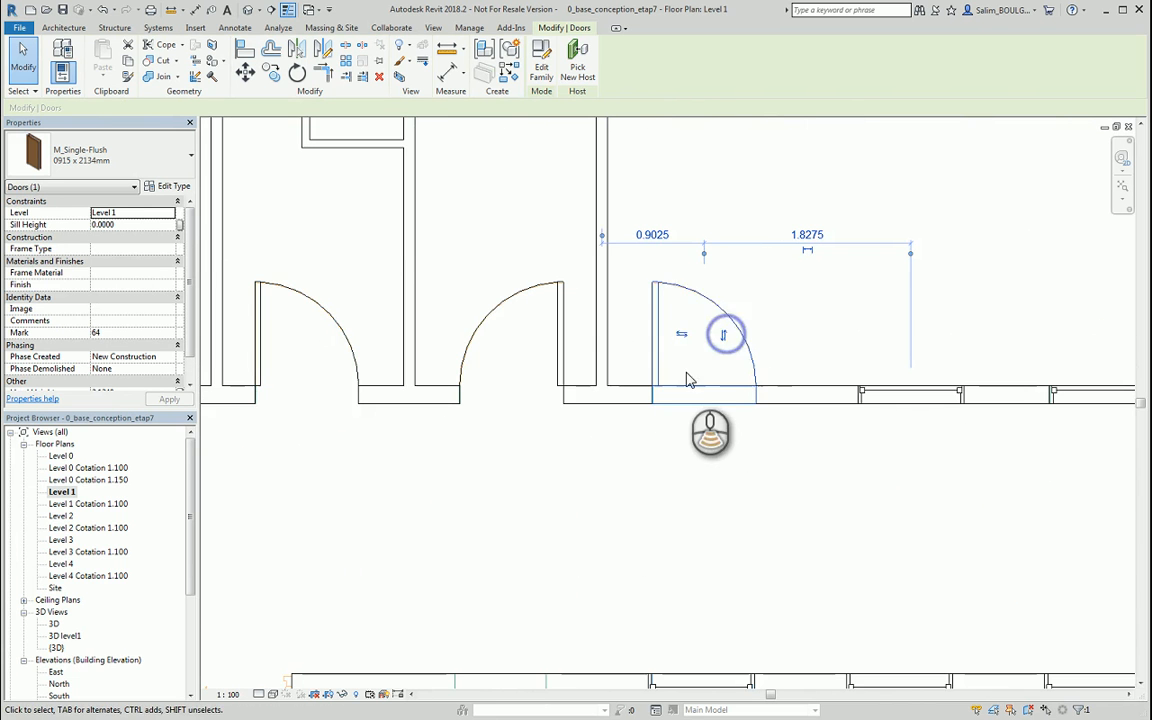
# Step: Measure the width of the drawn door opening in the partition near the upper facade, above the short stub wall
pyautogui.scroll(-4, 689, 378)
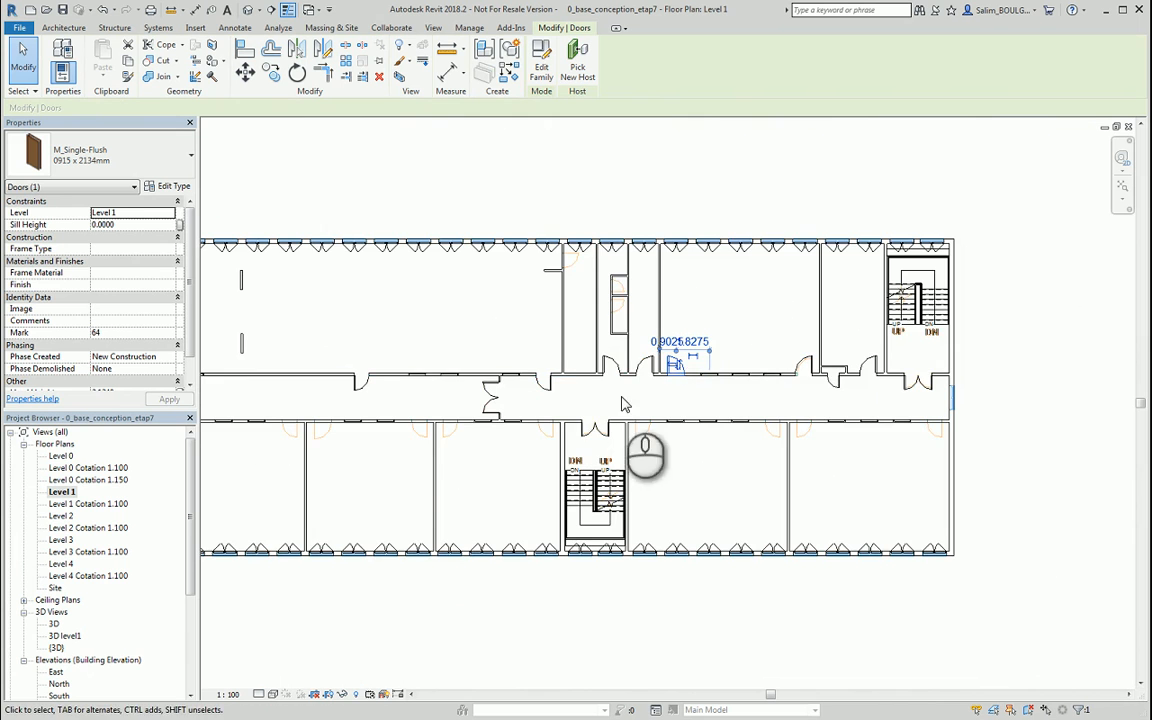
pyautogui.moveTo(462, 402); pyautogui.dragTo(650, 390, button='middle')
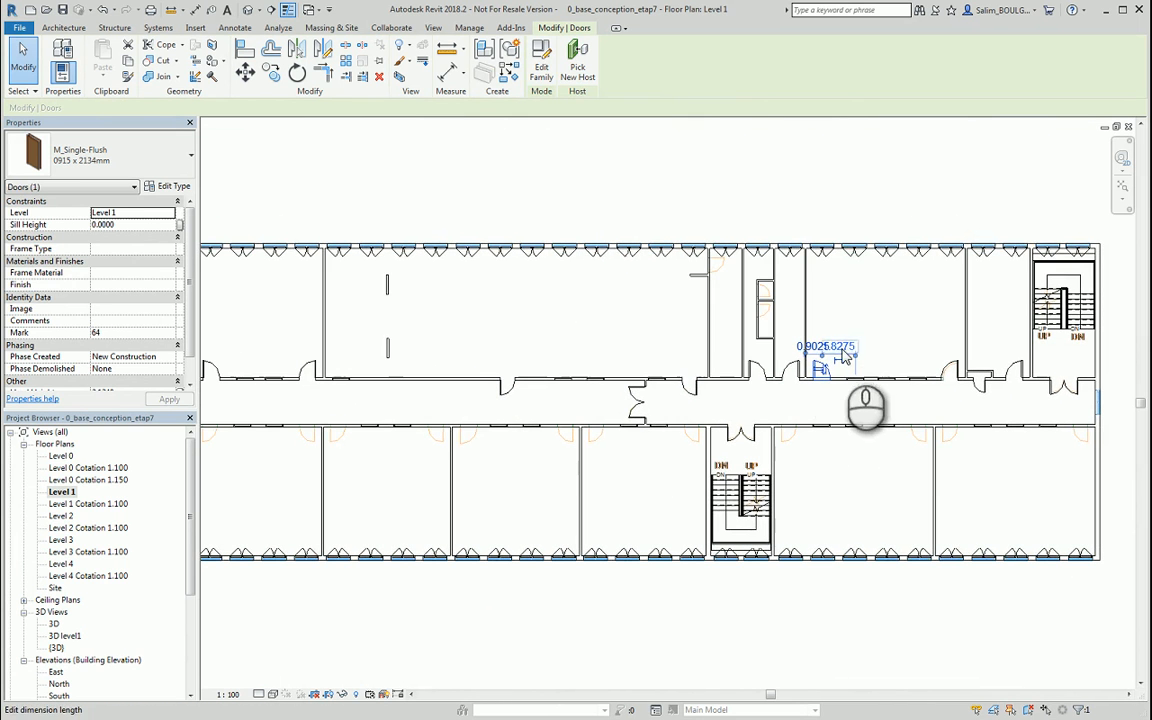
pyautogui.scroll(5, 843, 358)
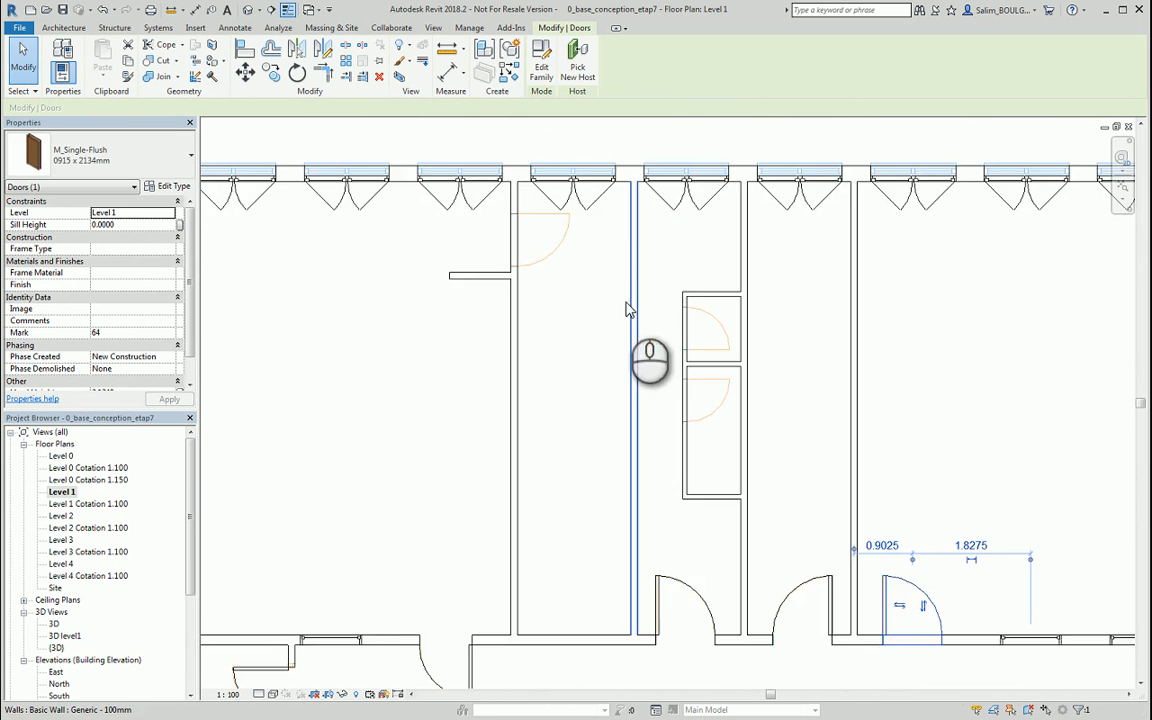
pyautogui.click(622, 302)
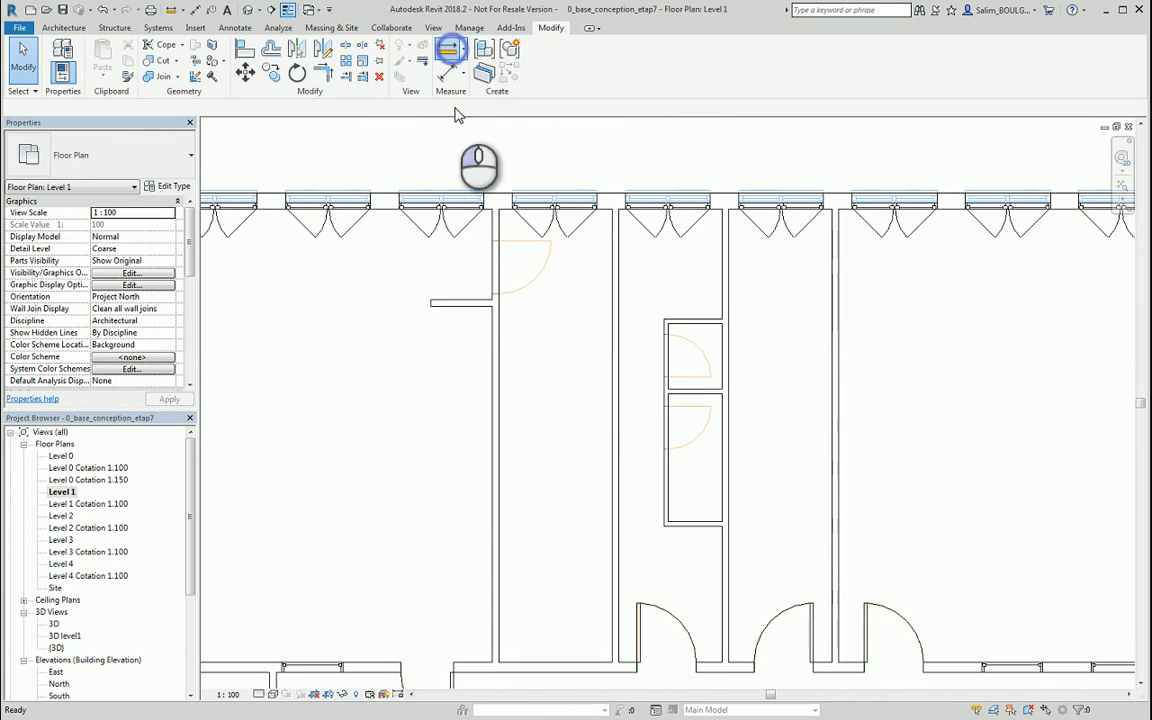
pyautogui.scroll(2, 496, 249)
pyautogui.click(505, 237)
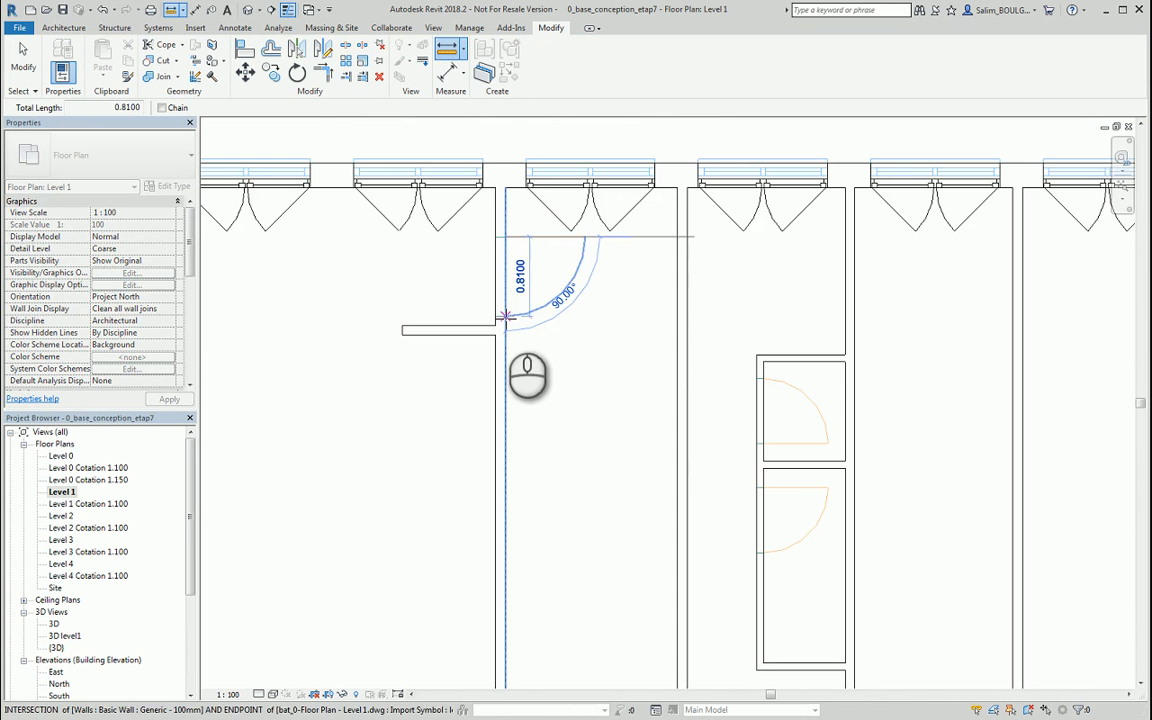
pyautogui.press('Escape')
pyautogui.press('Escape')
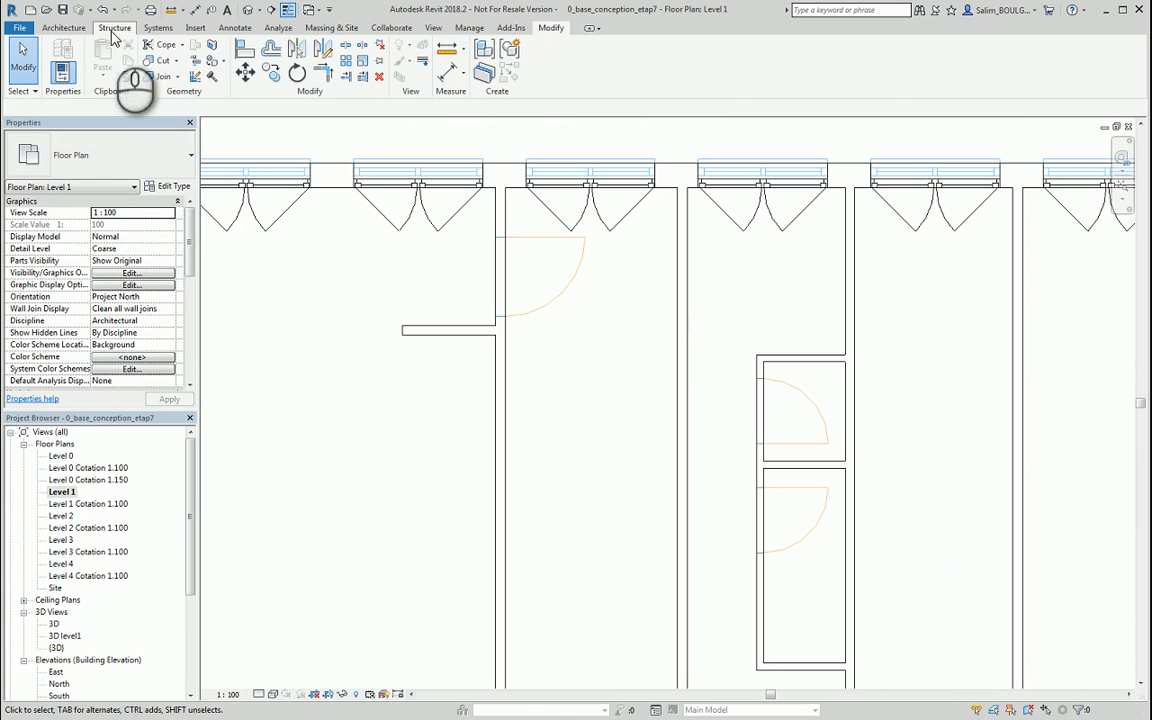
# Step: Place an M_Single-Flush 0813 x 2134mm door in the partition above the short stub wall, hinged at the upper jamb as drawn
pyautogui.click(65, 28)
pyautogui.click(85, 67)
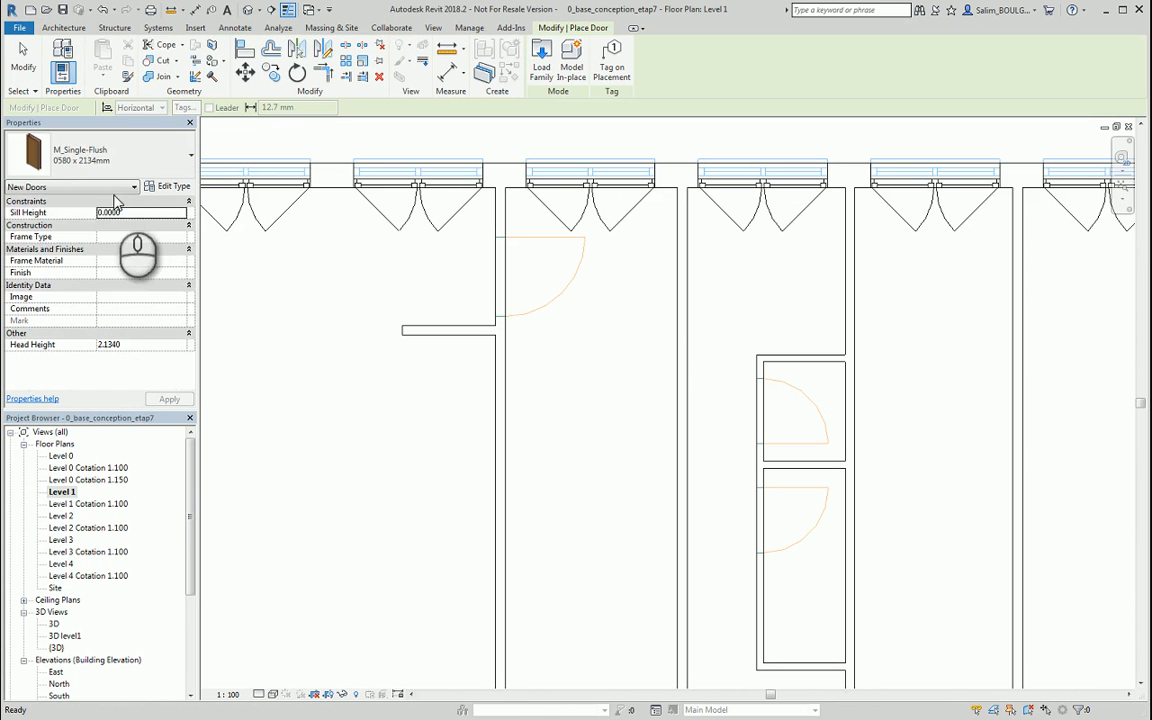
pyautogui.click(95, 165)
pyautogui.click(60, 311)
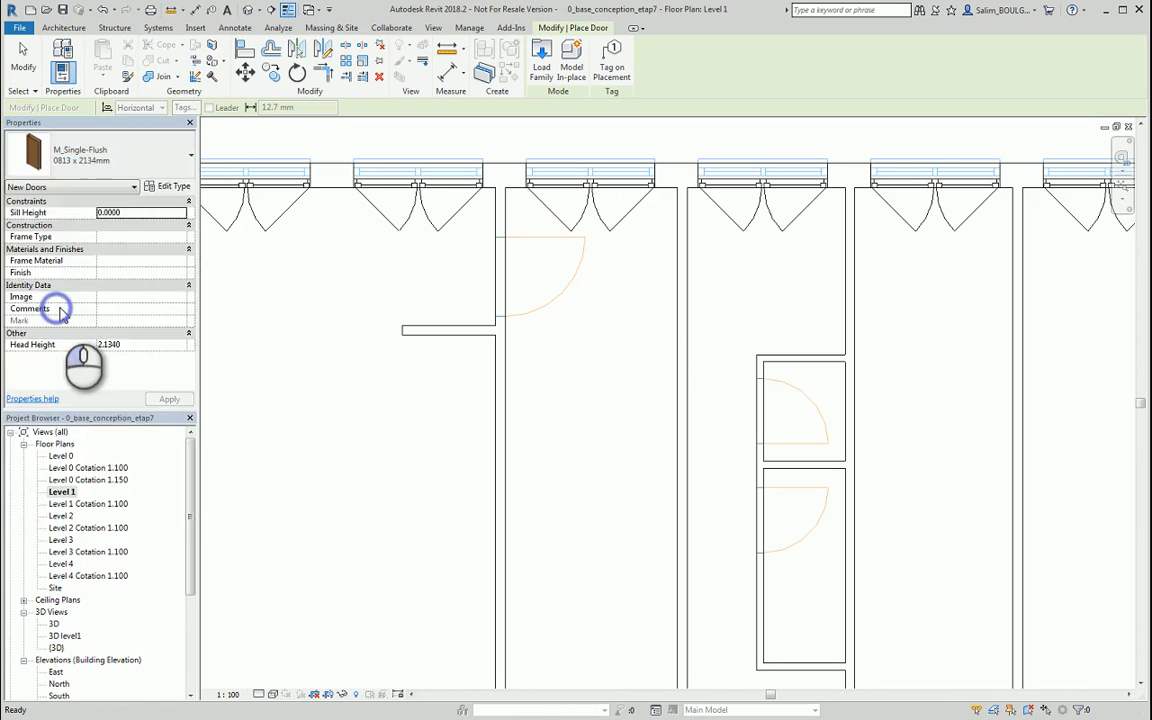
pyautogui.scroll(2, 520, 287)
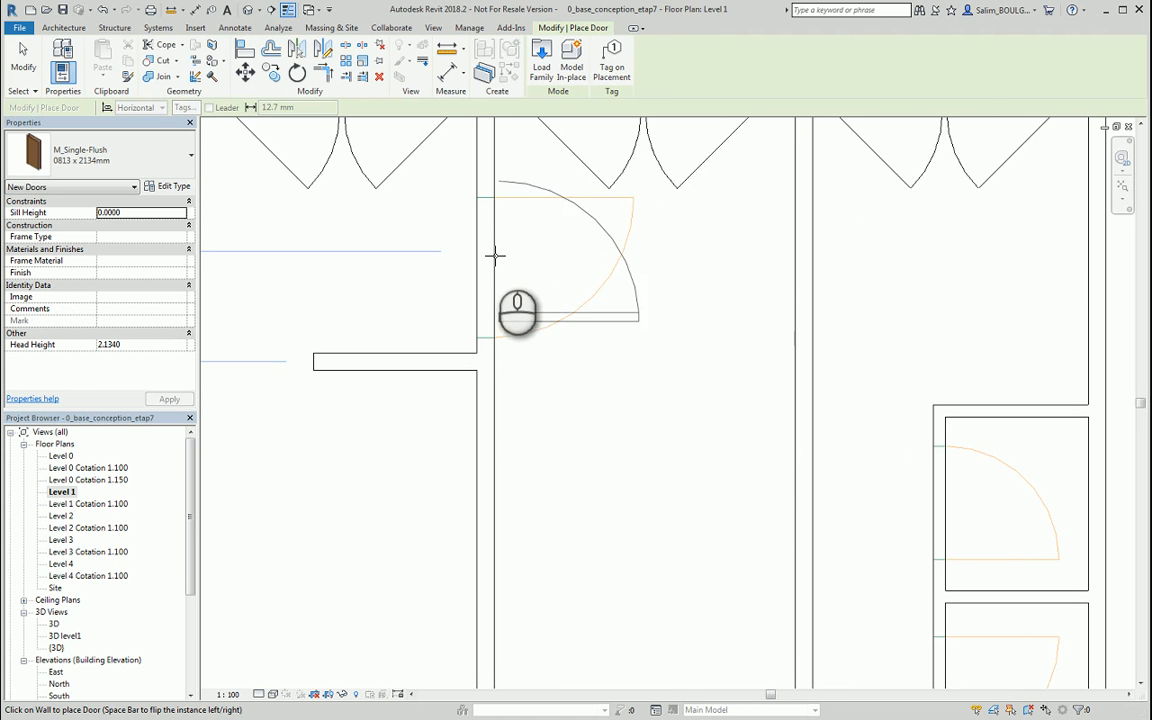
pyautogui.press('space')
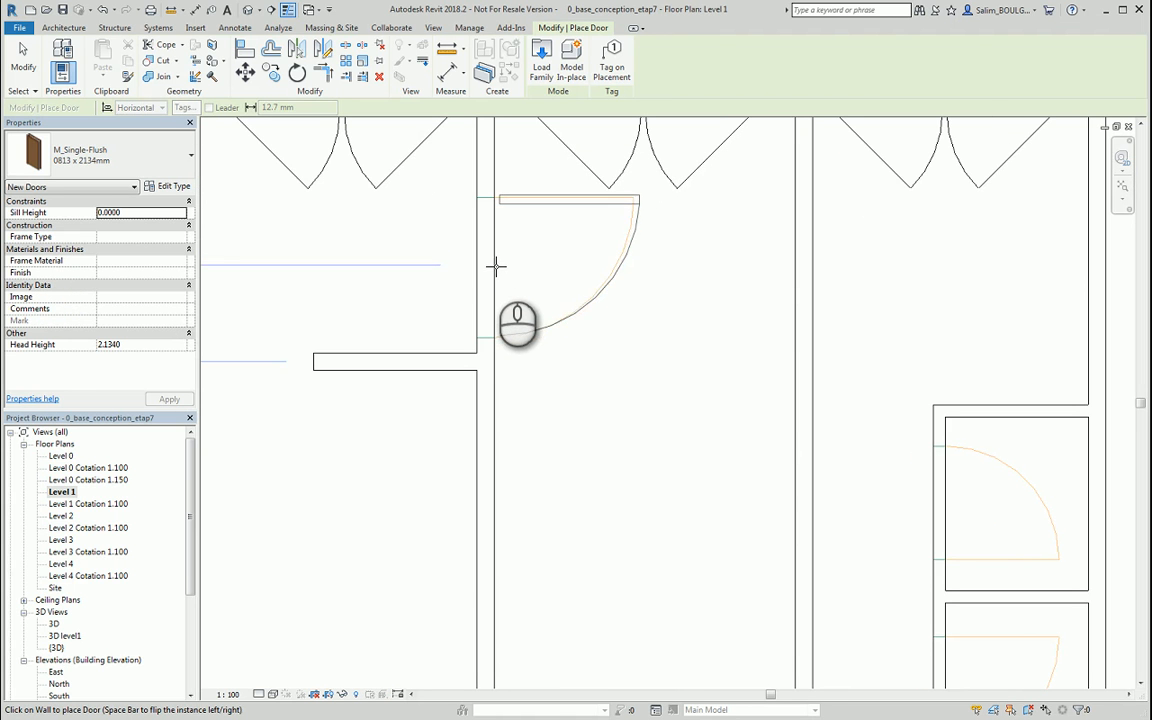
pyautogui.click(487, 283)
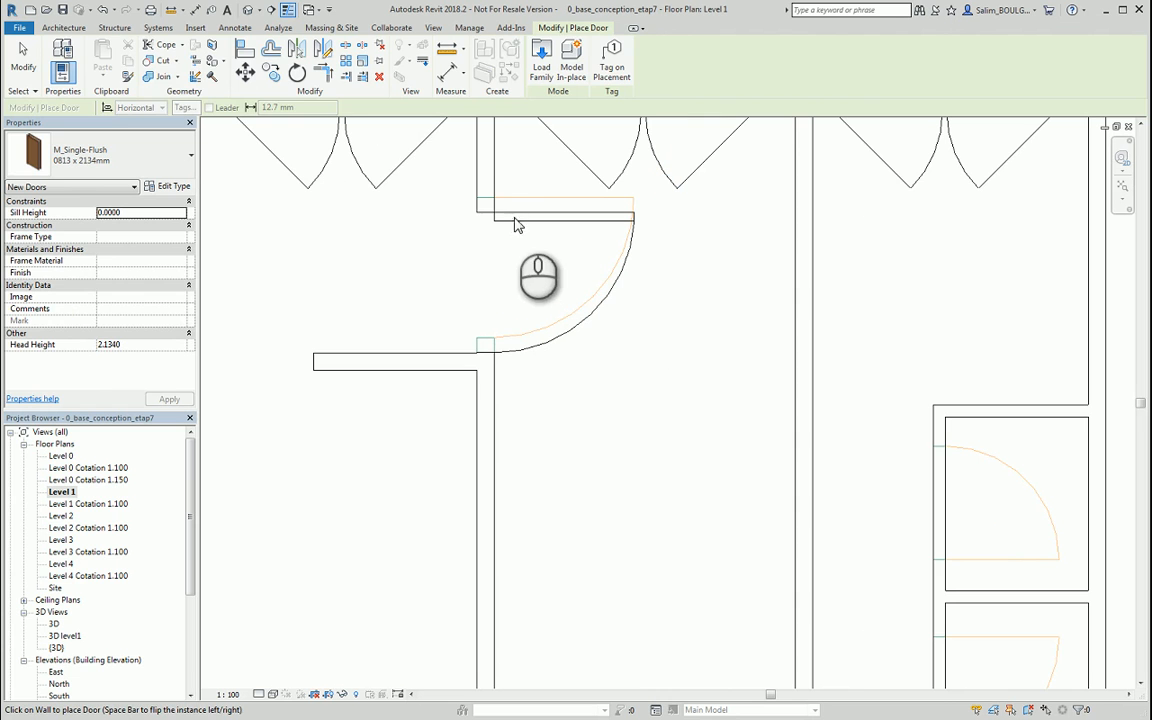
pyautogui.press('Escape')
pyautogui.press('Escape')
# Step: Align the new partition door's hinge-side edge with the upper jamb line of the drawn opening
pyautogui.click(551, 27)
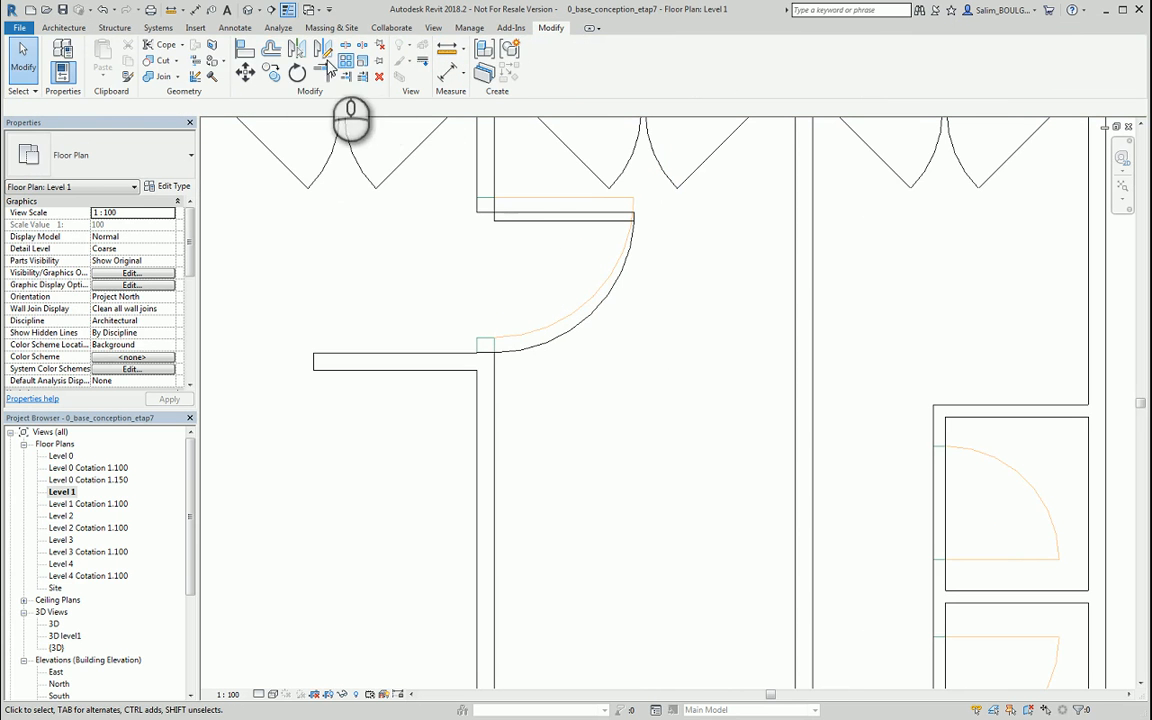
pyautogui.click(248, 50)
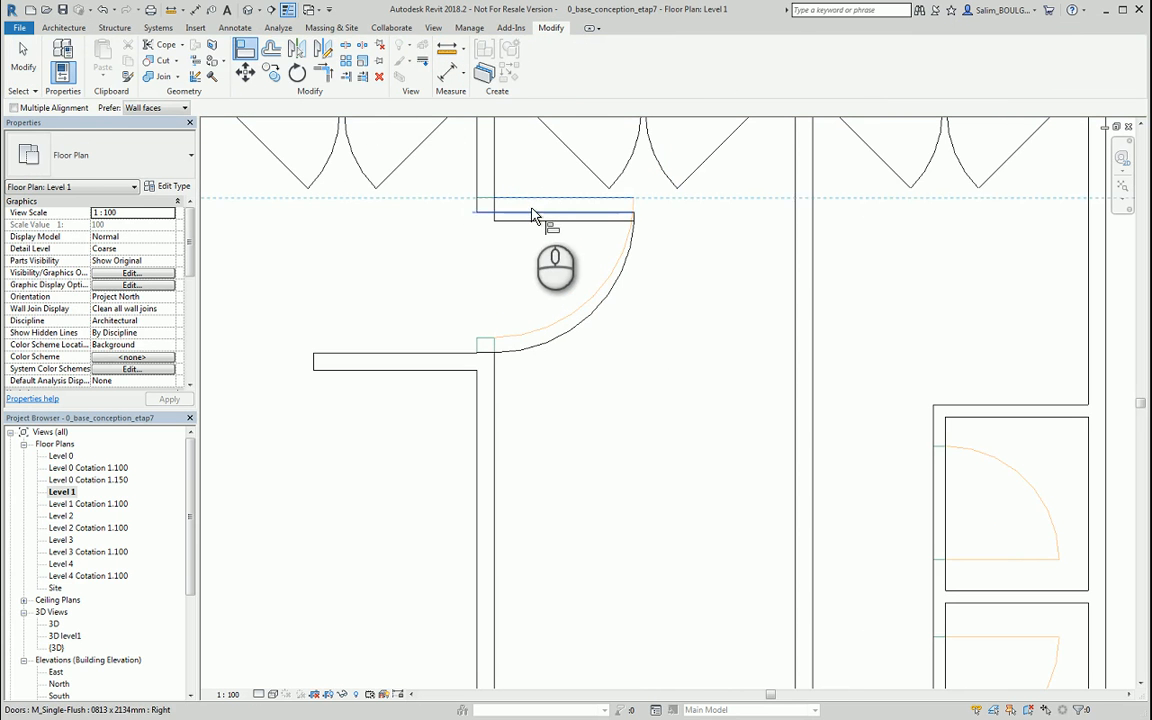
pyautogui.click(533, 215)
# Step: Measure the width of the drawn door opening in the upper cubicle
pyautogui.scroll(-5, 607, 327)
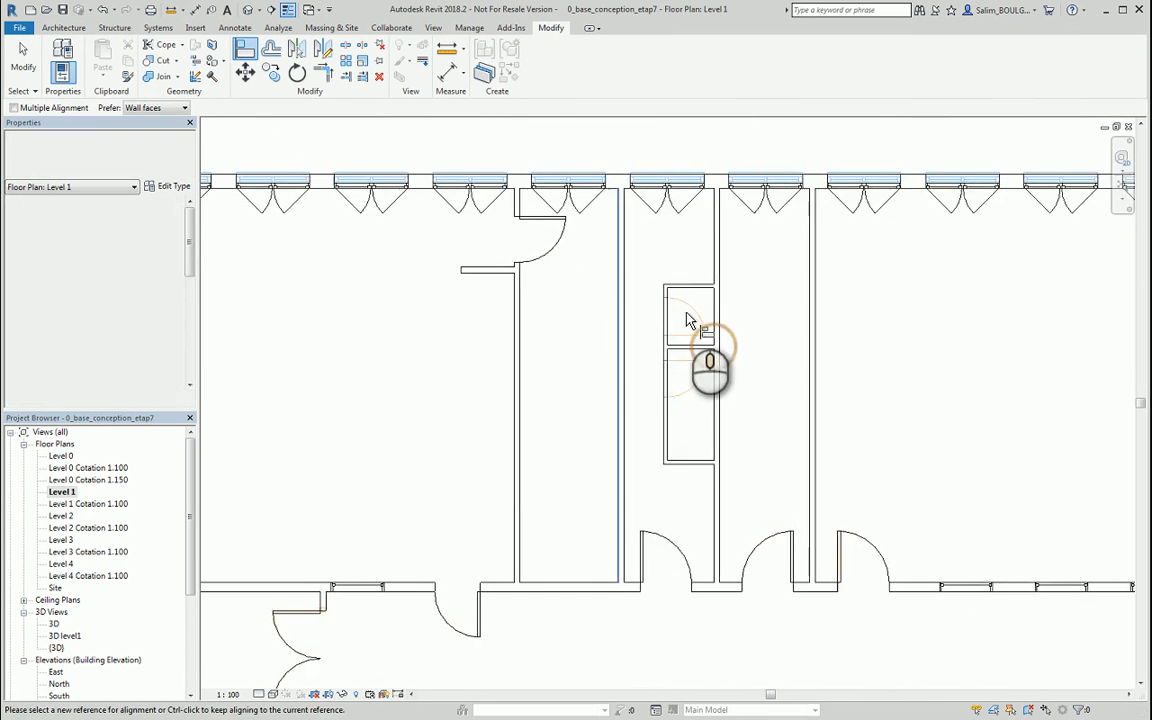
pyautogui.scroll(3, 687, 314)
pyautogui.press('Escape')
pyautogui.click(446, 48)
pyautogui.scroll(4, 682, 372)
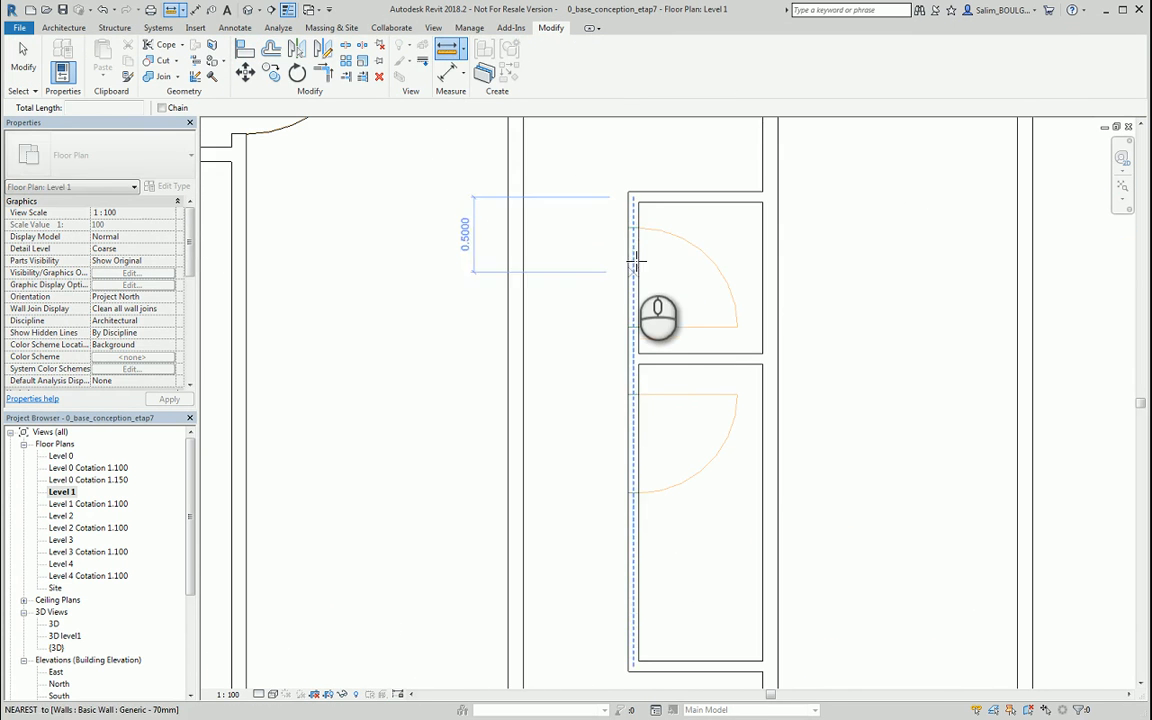
pyautogui.click(640, 227)
pyautogui.press('Escape')
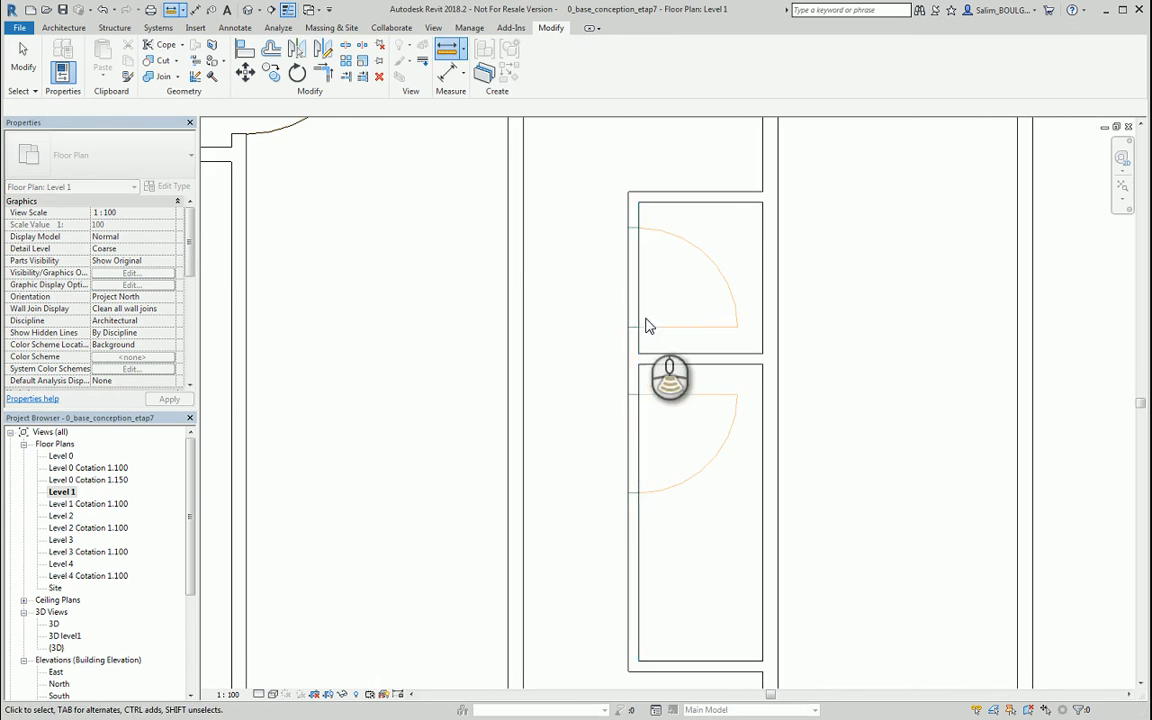
# Step: Measure the width of the drawn door opening in the lower cubicle
pyautogui.scroll(-3, 648, 300)
pyautogui.scroll(2, 630, 260)
pyautogui.click(450, 48)
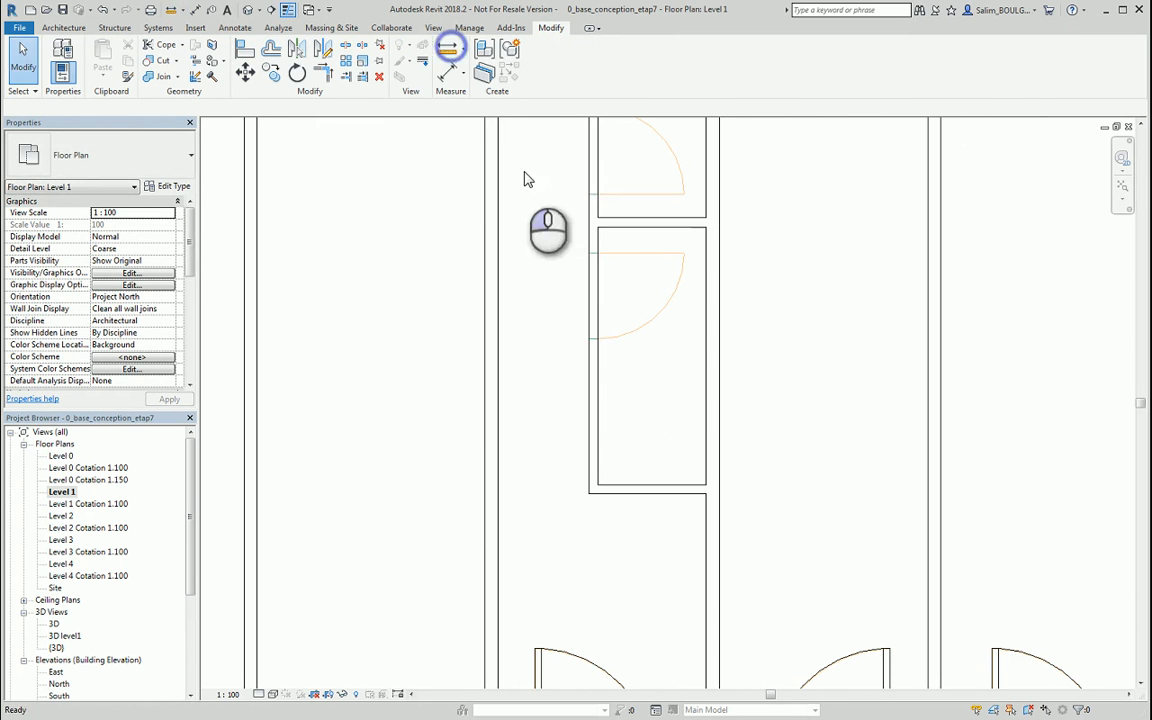
pyautogui.click(599, 252)
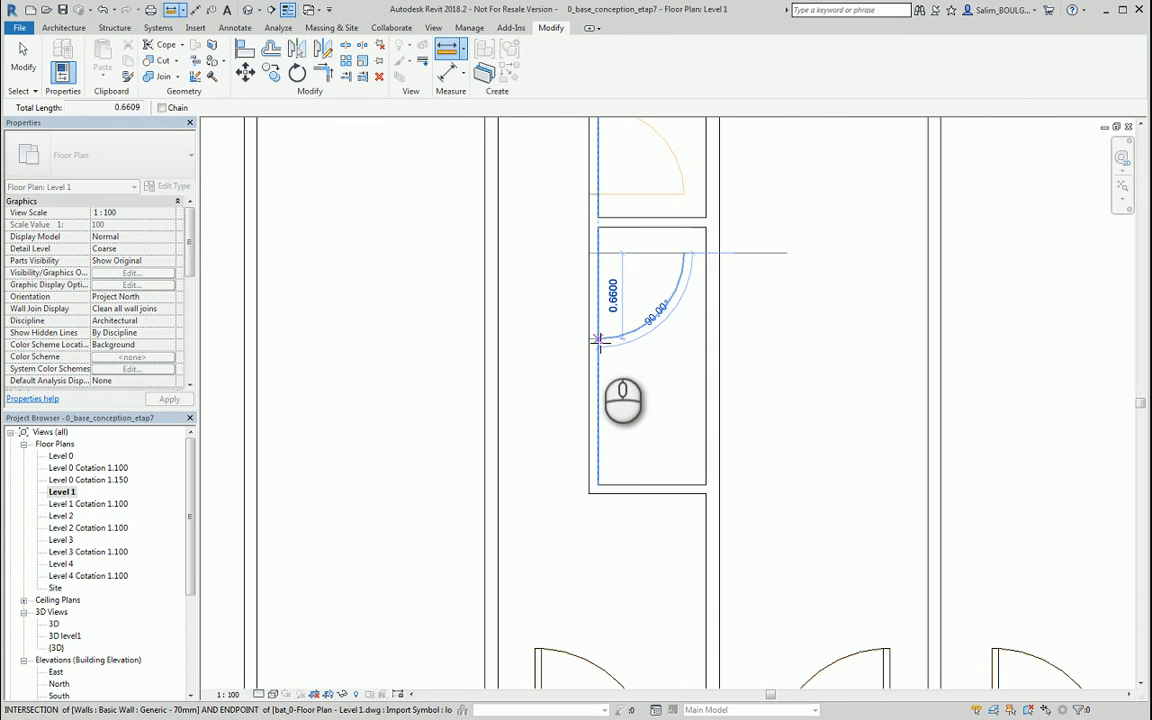
pyautogui.press('Escape')
pyautogui.press('Escape')
# Step: Place M_Single-Flush 0660 x 2134mm doors in both cubicles, swinging inward and hinged towards their shared wall as drawn
pyautogui.moveTo(517, 266); pyautogui.dragTo(492, 404, button='middle')
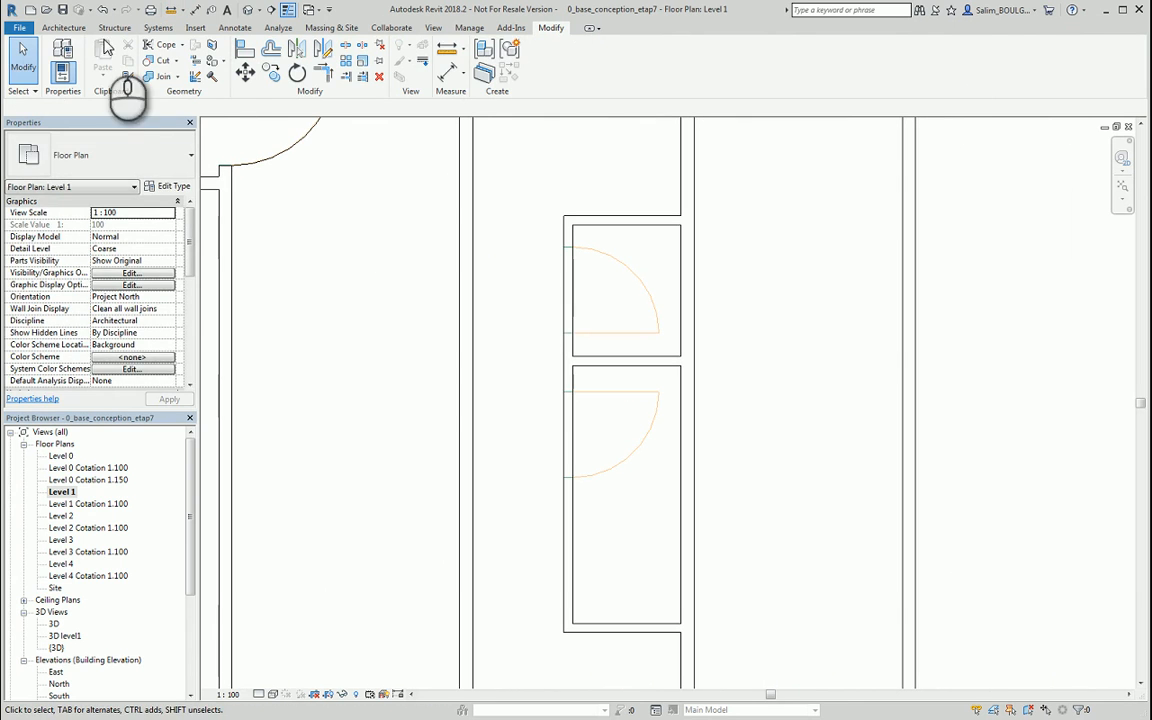
pyautogui.click(74, 27)
pyautogui.click(86, 66)
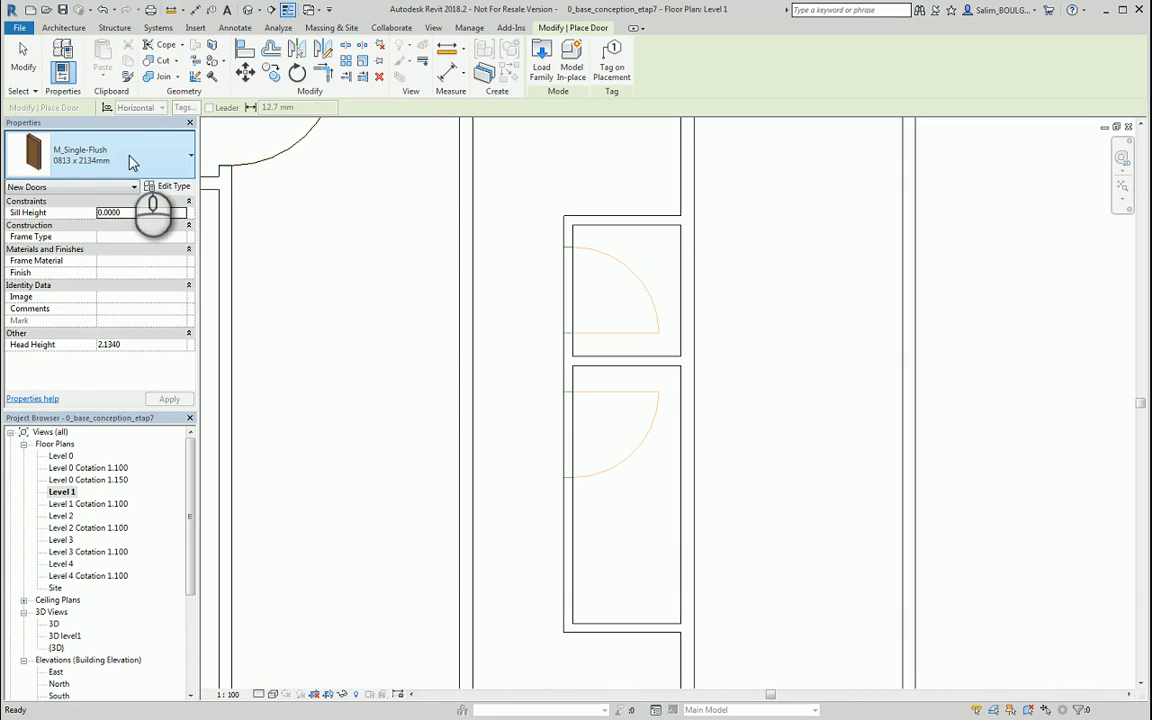
pyautogui.click(141, 150)
pyautogui.click(62, 258)
pyautogui.scroll(3, 590, 280)
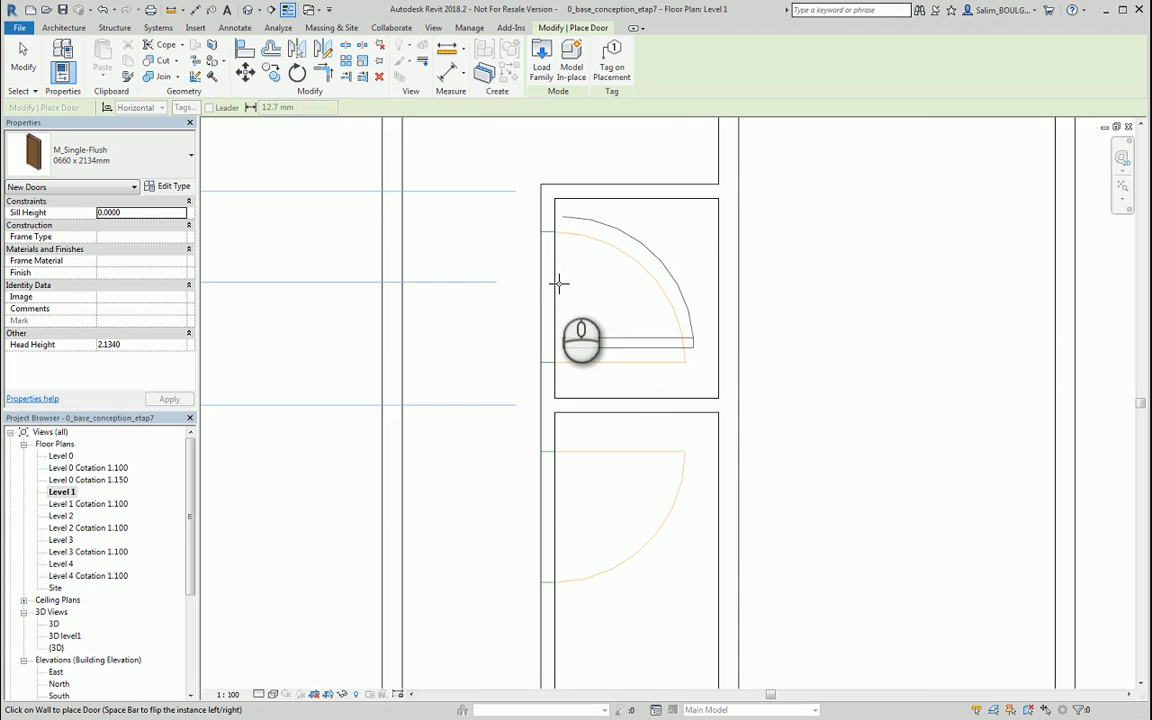
pyautogui.click(556, 280)
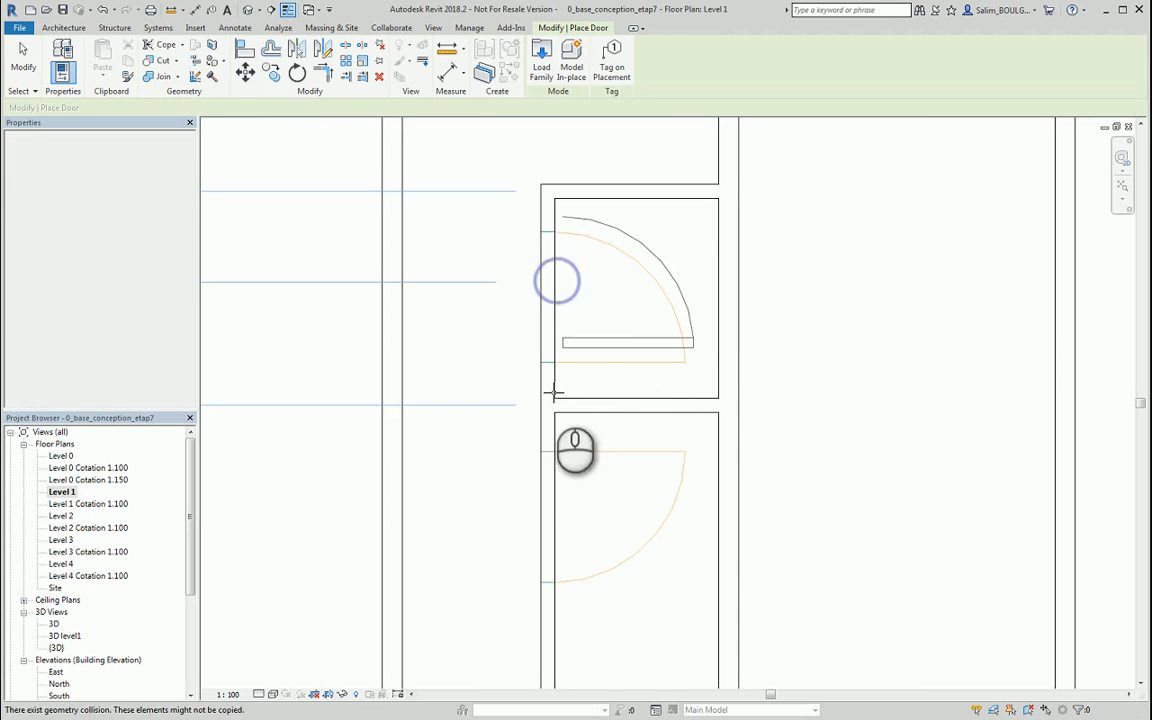
pyautogui.press('space')
pyautogui.click(556, 520)
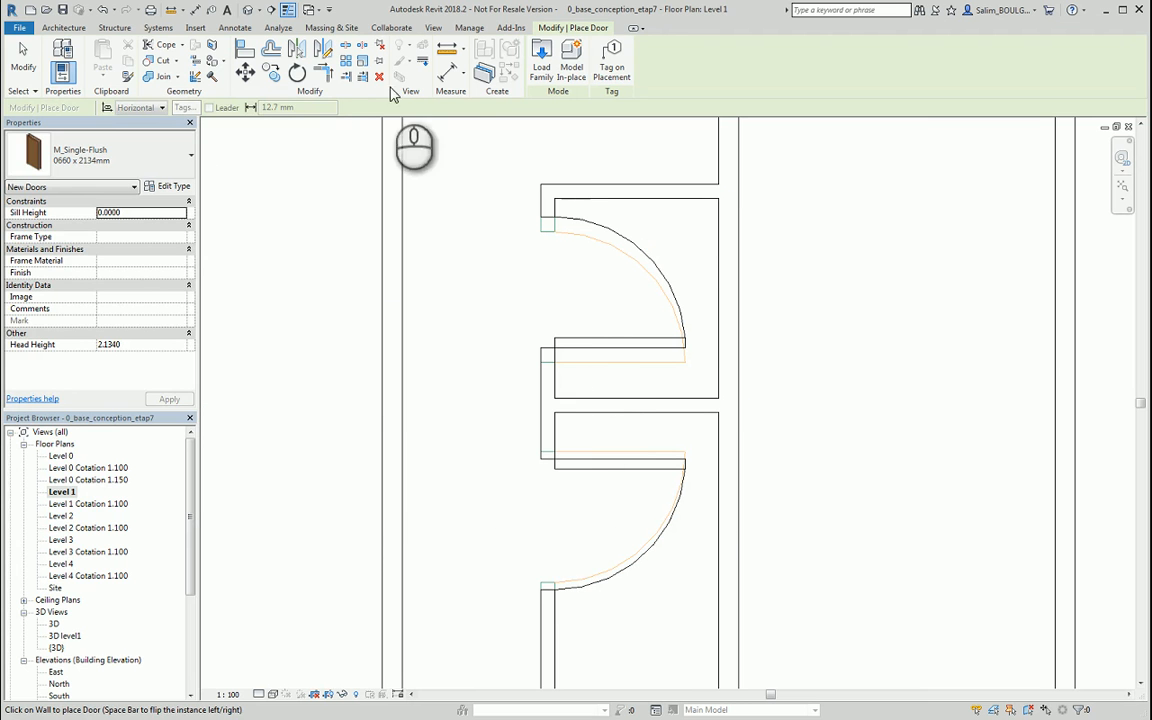
# Step: Align the hinge-side edges of the two cubicle doors with their drawn door lines
pyautogui.click(245, 48)
pyautogui.scroll(3, 586, 368)
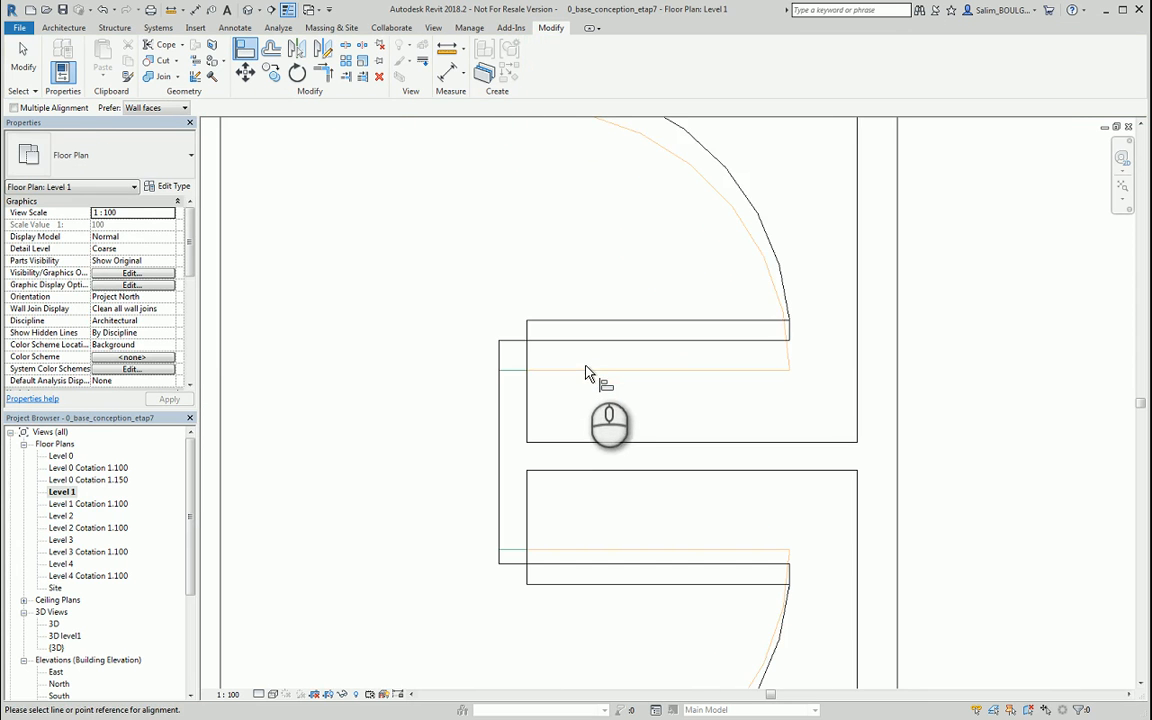
pyautogui.click(582, 346)
pyautogui.scroll(-3, 597, 522)
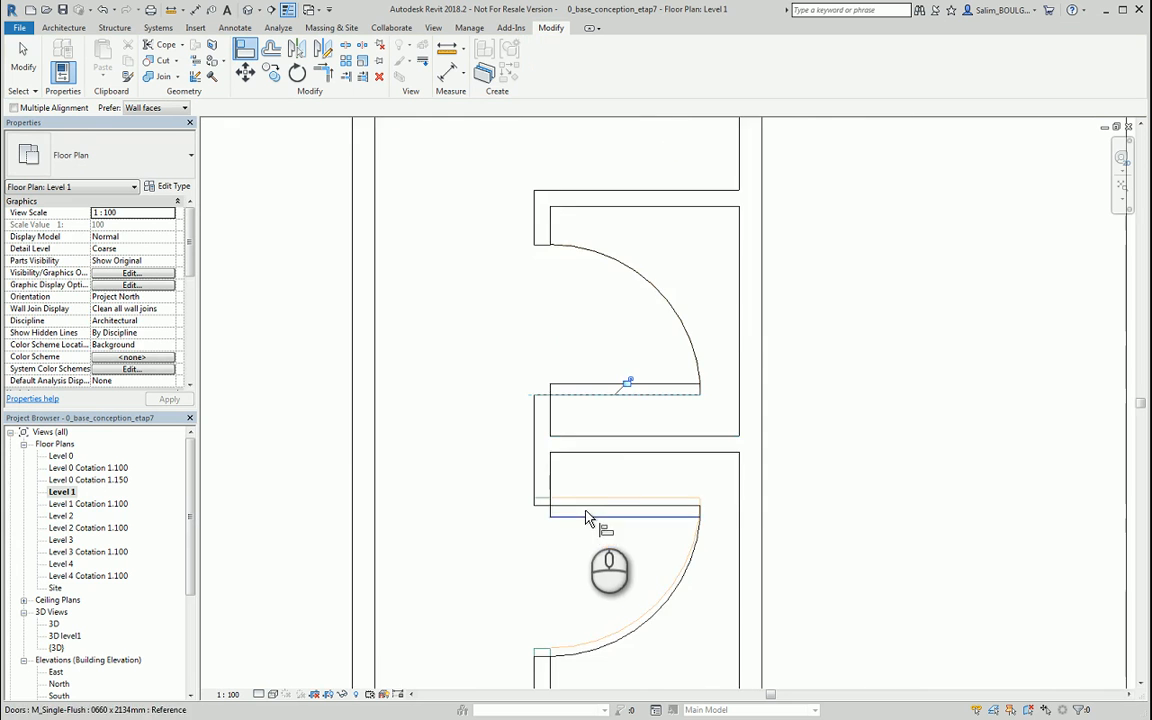
pyautogui.click(589, 498)
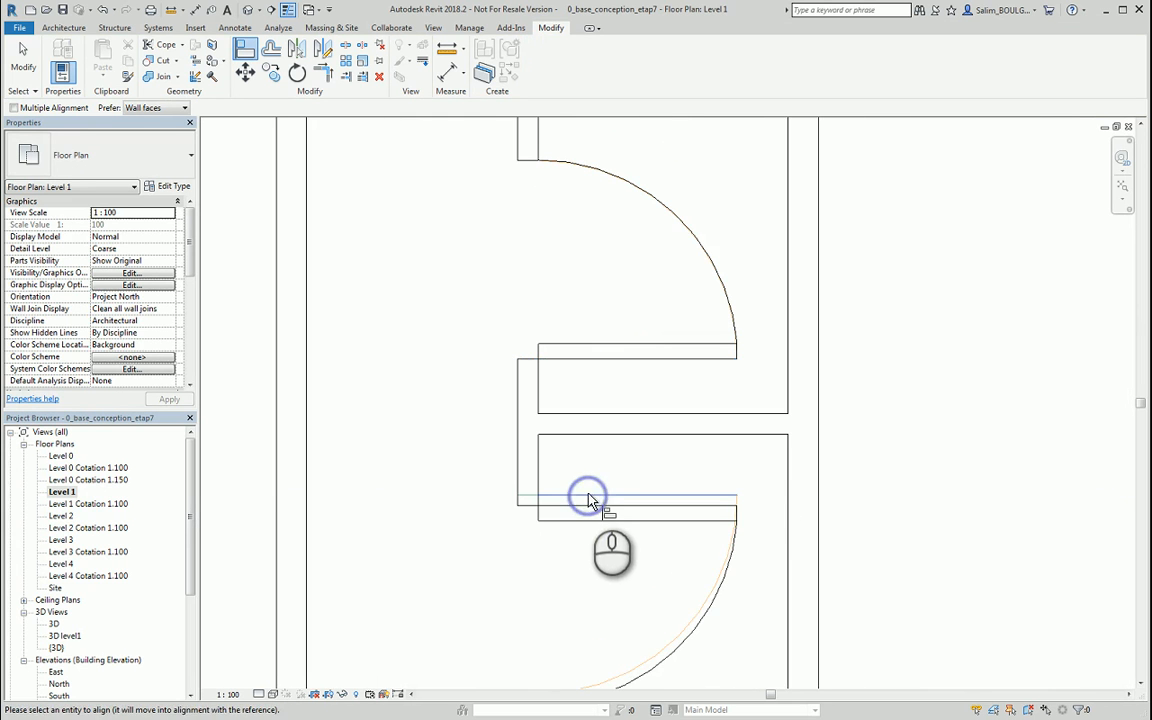
# Step: Measure the width of the drawn door opening in the lower corridor wall, opposite the stairwell's double door
pyautogui.scroll(-5, 590, 508)
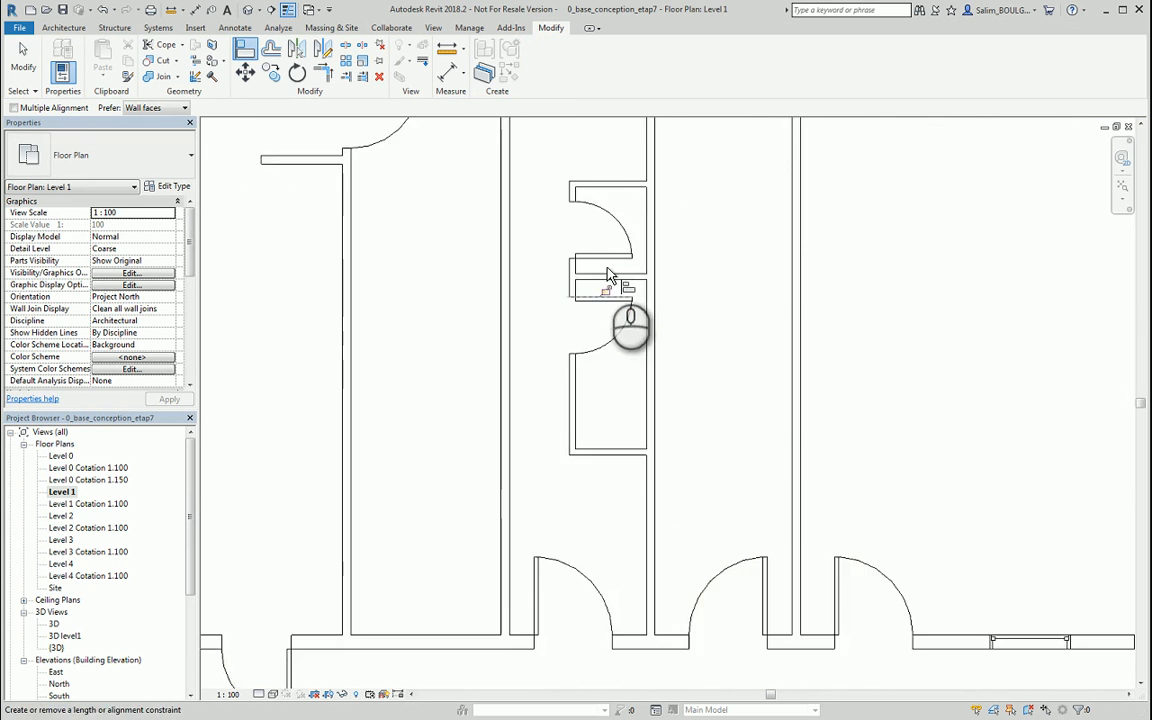
pyautogui.scroll(-1, 620, 300)
pyautogui.scroll(6, 735, 340)
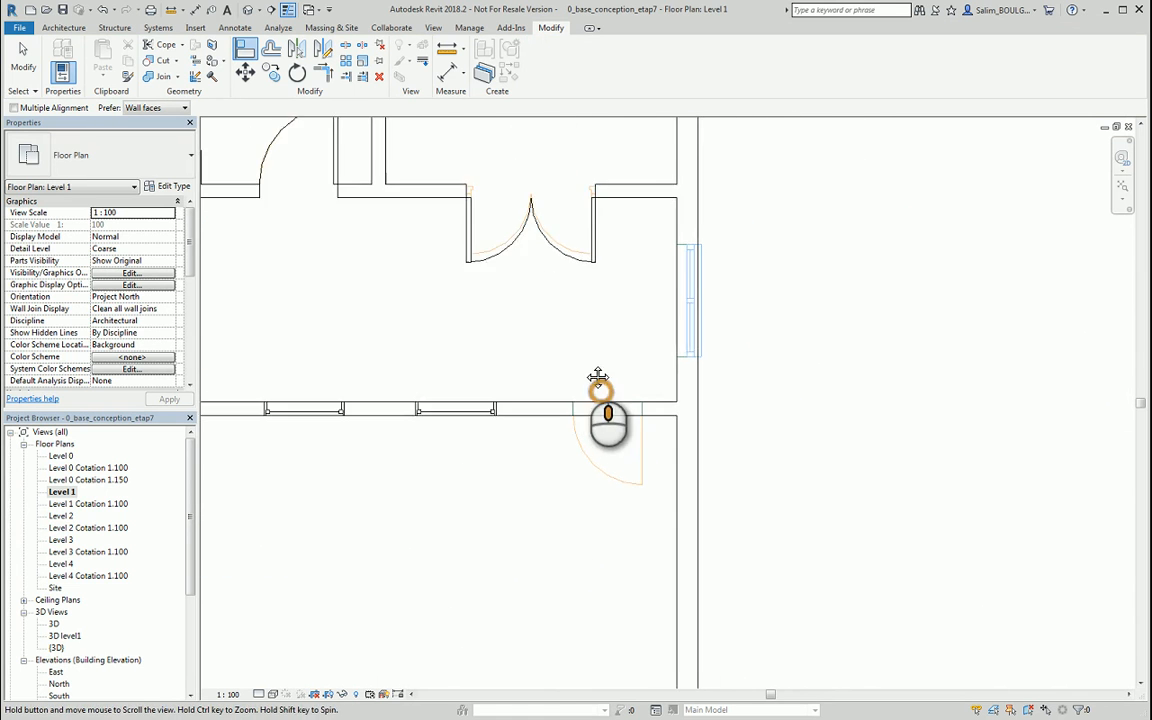
pyautogui.moveTo(599, 378); pyautogui.dragTo(584, 311, button='middle')
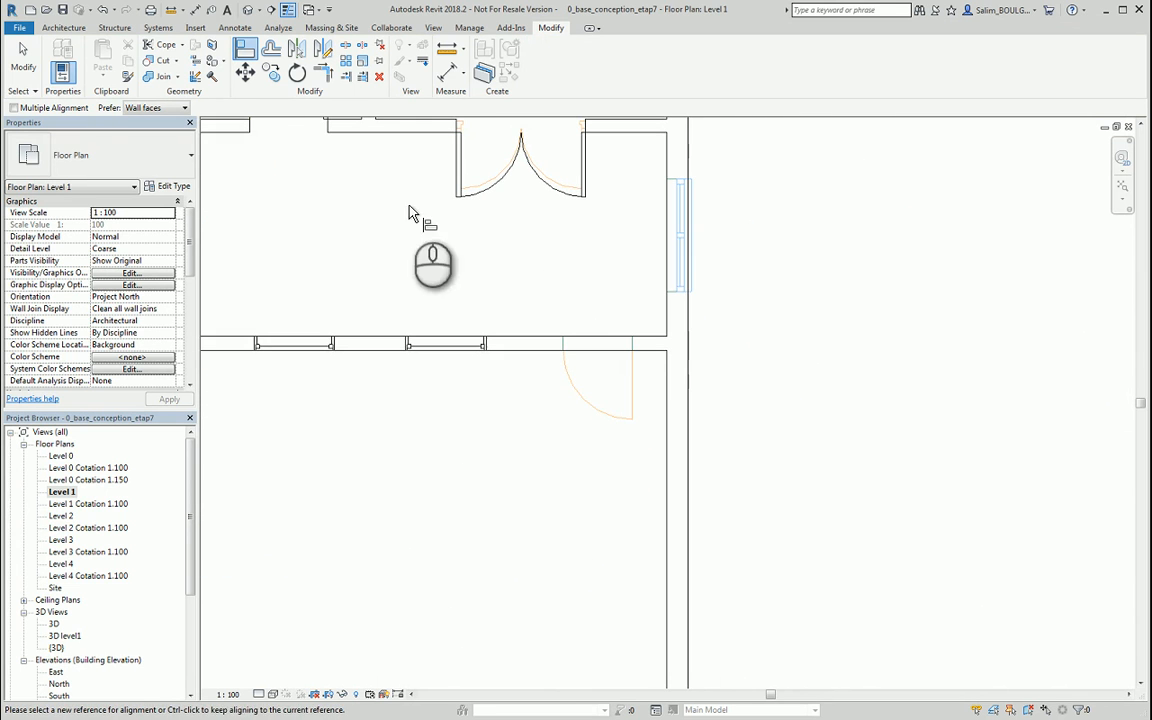
pyautogui.click(446, 49)
pyautogui.scroll(2, 630, 365)
pyautogui.click(640, 314)
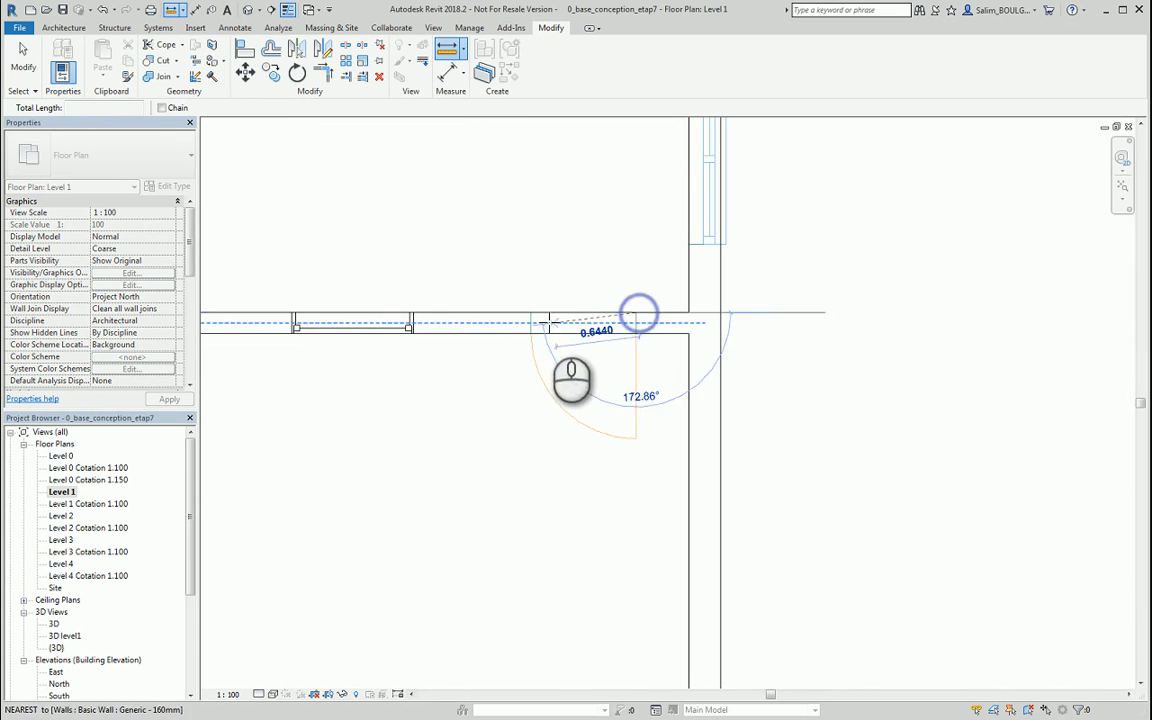
pyautogui.click(532, 314)
pyautogui.press('Escape')
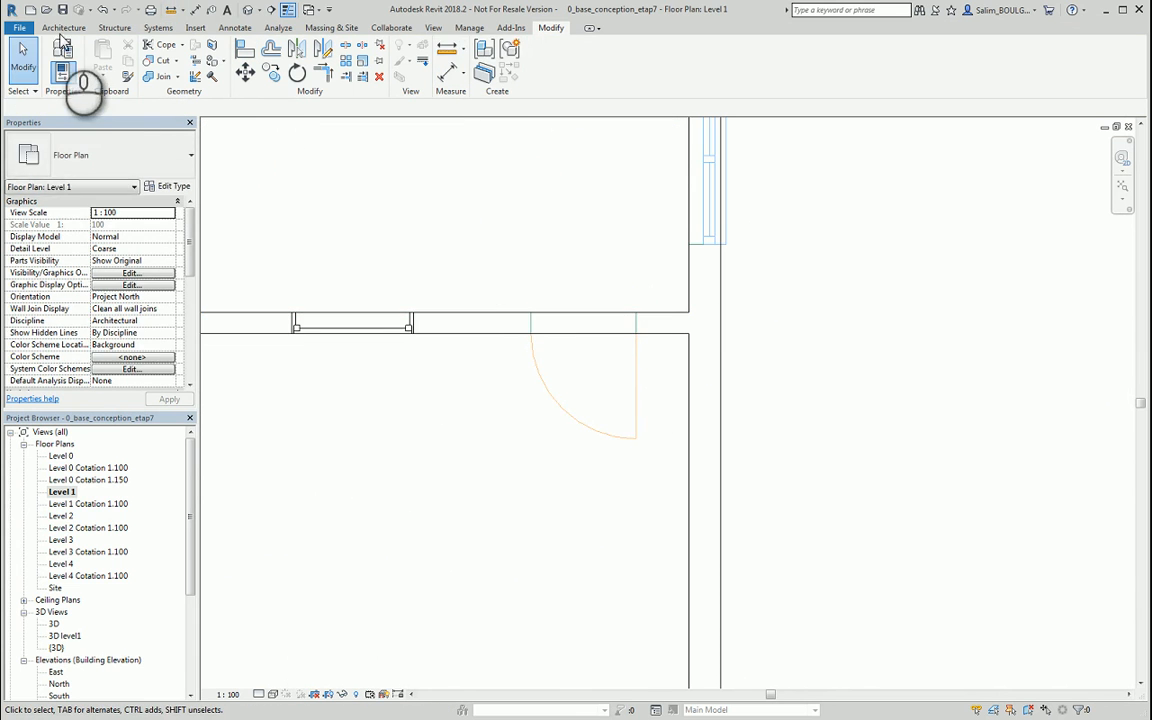
# Step: Place an M_Single-Flush 0813 x 2134mm door in the lower corridor wall opposite the stairwell, hinged beside the building's end wall
pyautogui.click(63, 27)
pyautogui.click(78, 48)
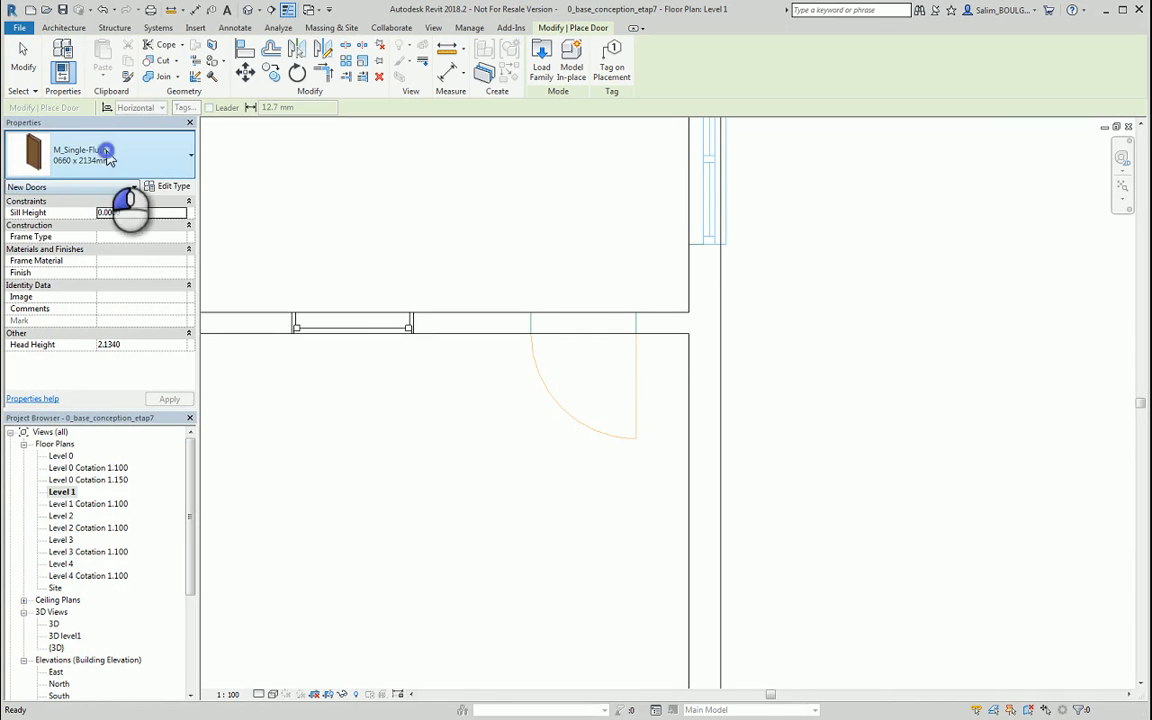
pyautogui.click(112, 165)
pyautogui.click(60, 314)
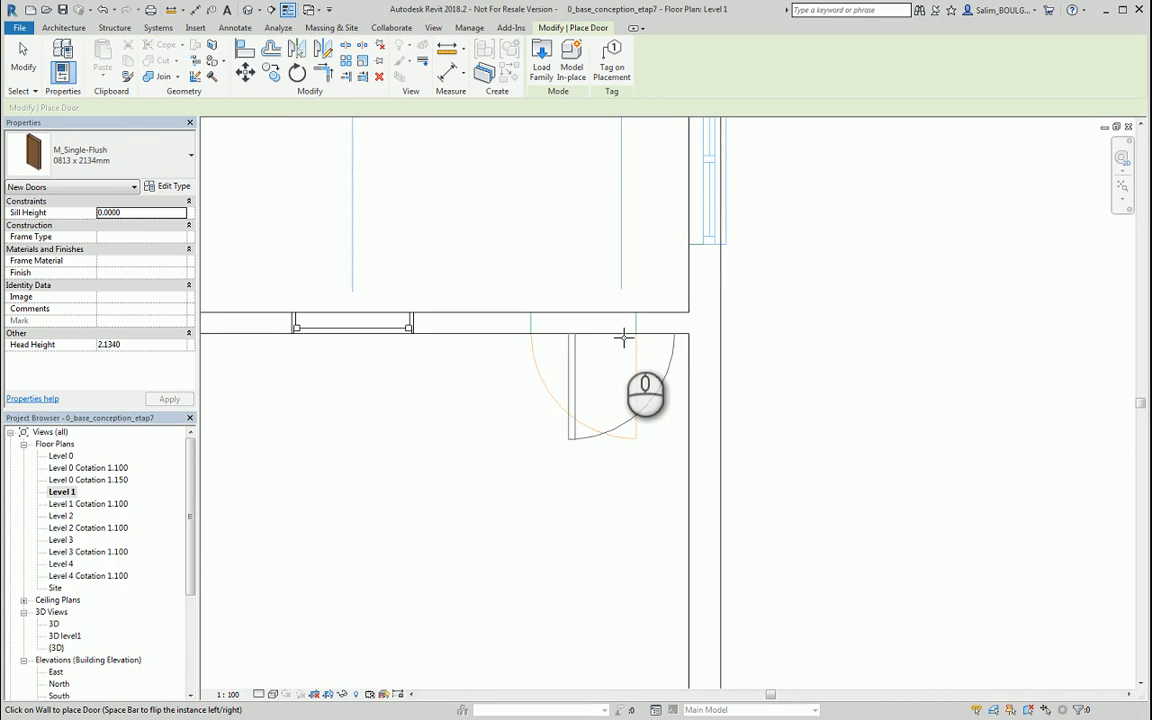
pyautogui.click(571, 336)
pyautogui.scroll(-2, 543, 368)
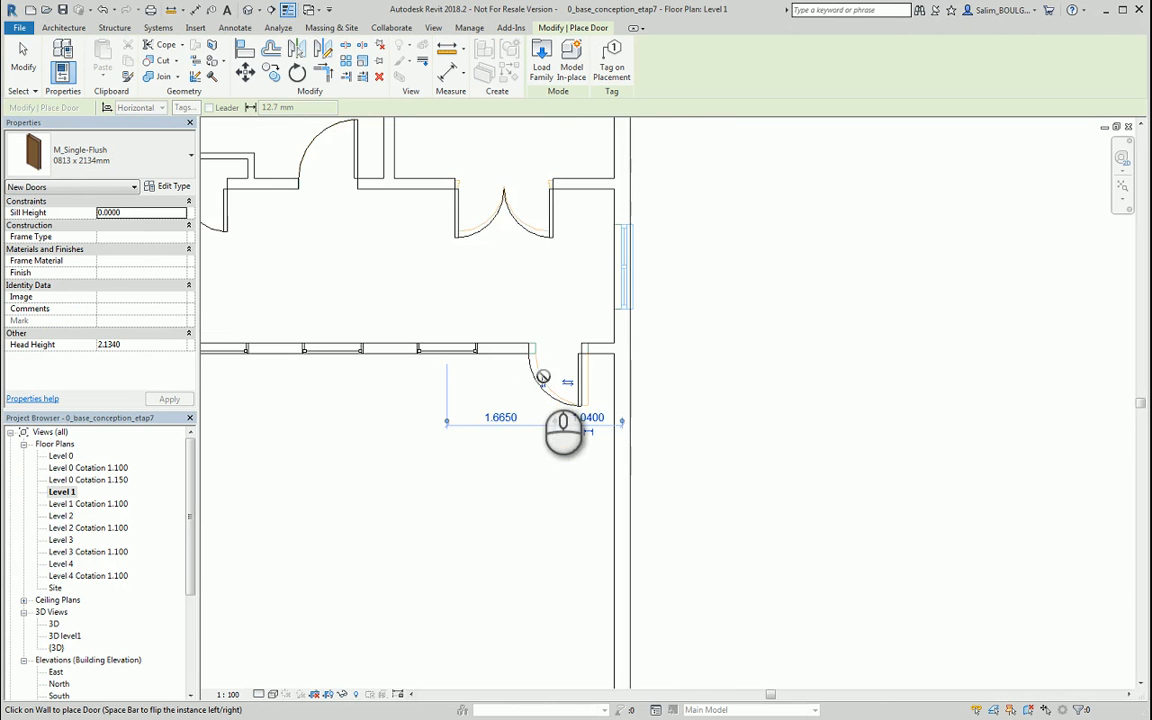
pyautogui.moveTo(532, 373); pyautogui.dragTo(604, 388, button='middle')
pyautogui.scroll(1, 623, 375)
pyautogui.press('Escape')
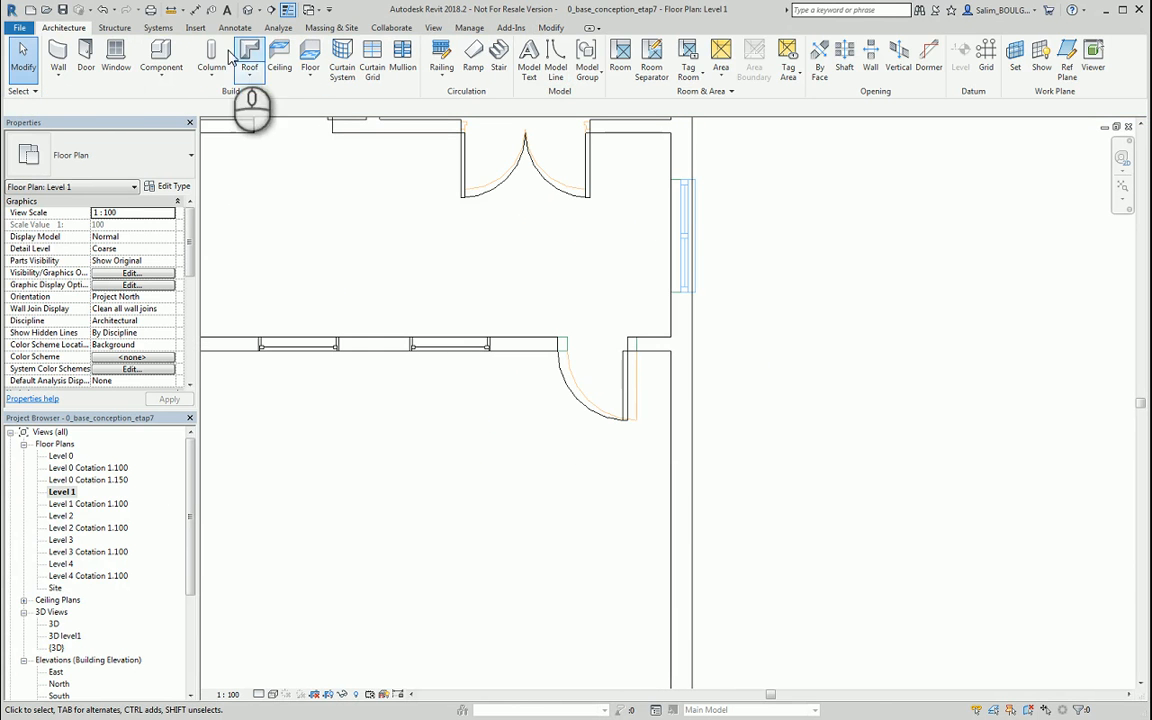
# Step: Align the hinge-side edge of the new lower corridor door with the drawn door line
pyautogui.click(551, 28)
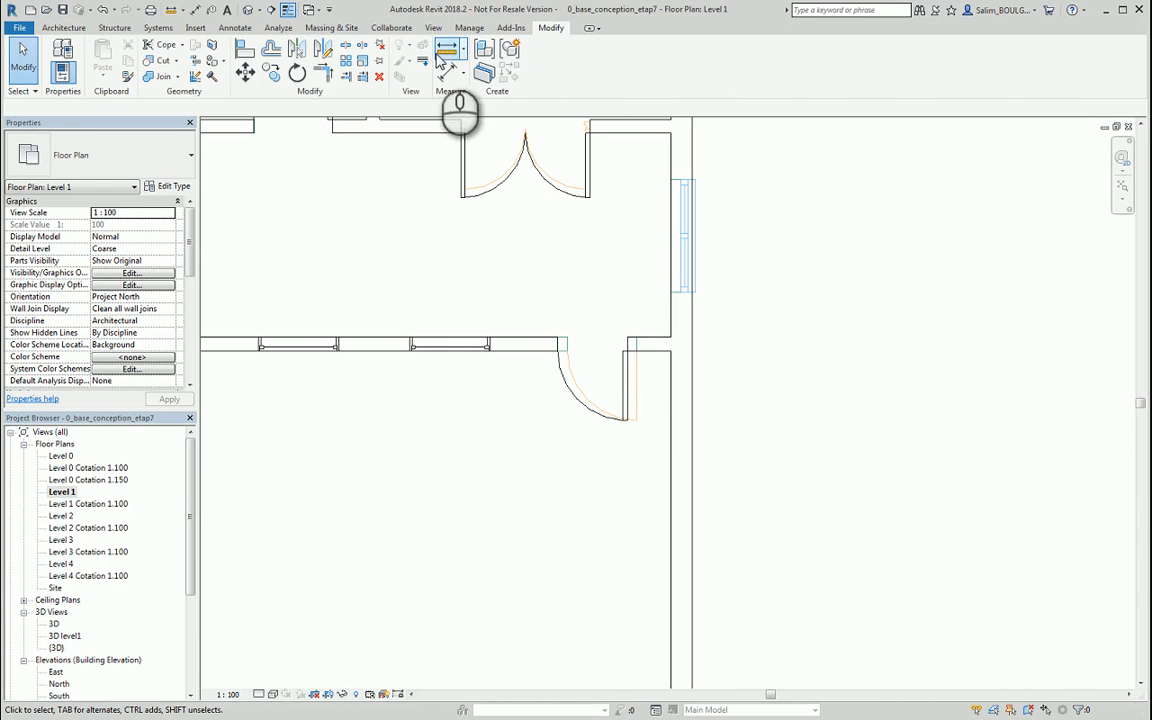
pyautogui.click(245, 48)
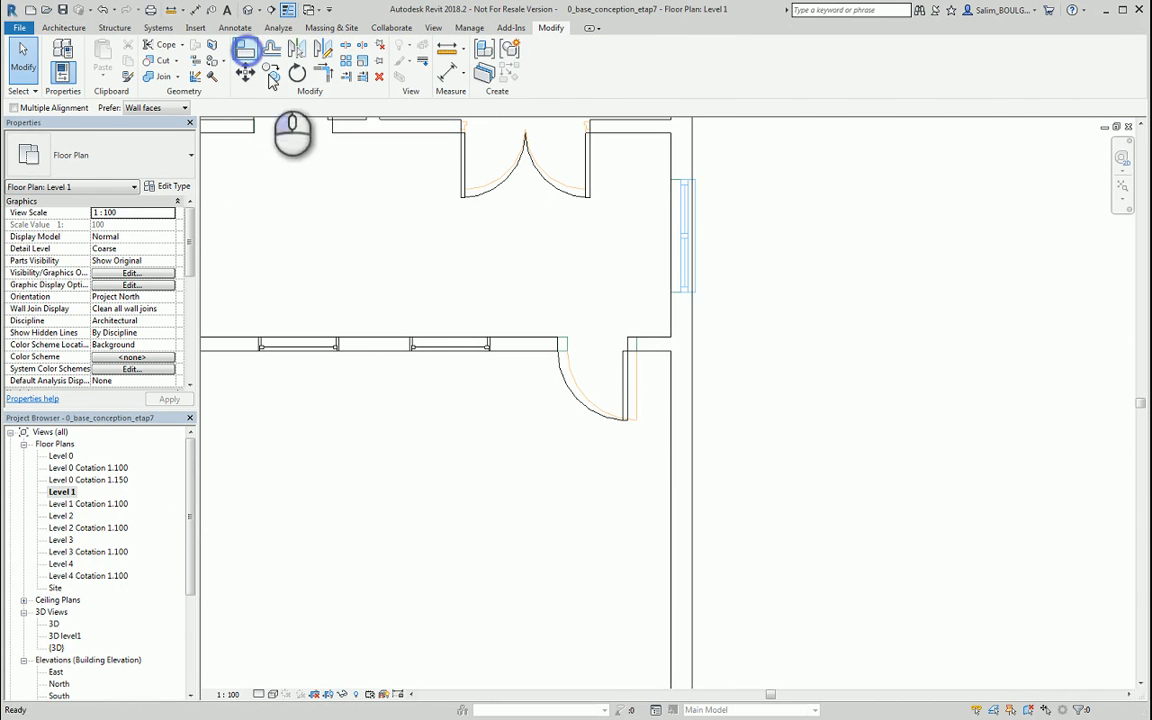
pyautogui.click(630, 388)
# Step: Copy the lower corridor door, with multiple copies enabled, onto the drawn opening beside the partition at the far end of the same room
pyautogui.scroll(-5, 630, 388)
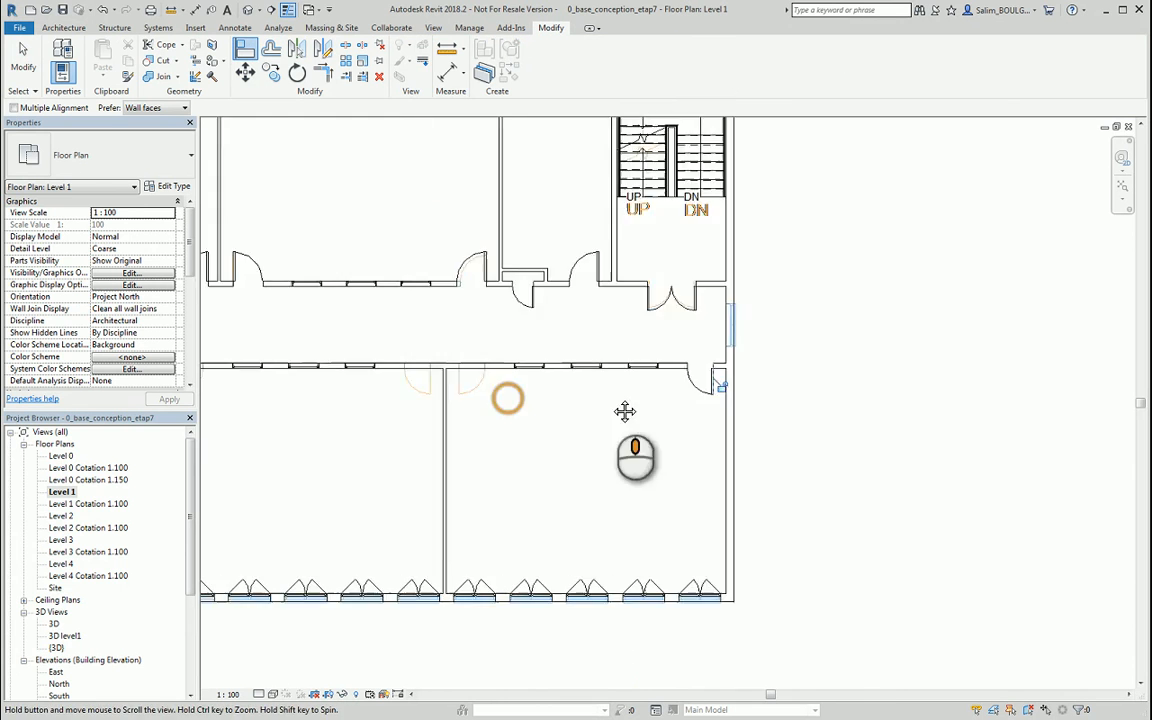
pyautogui.scroll(2, 686, 383)
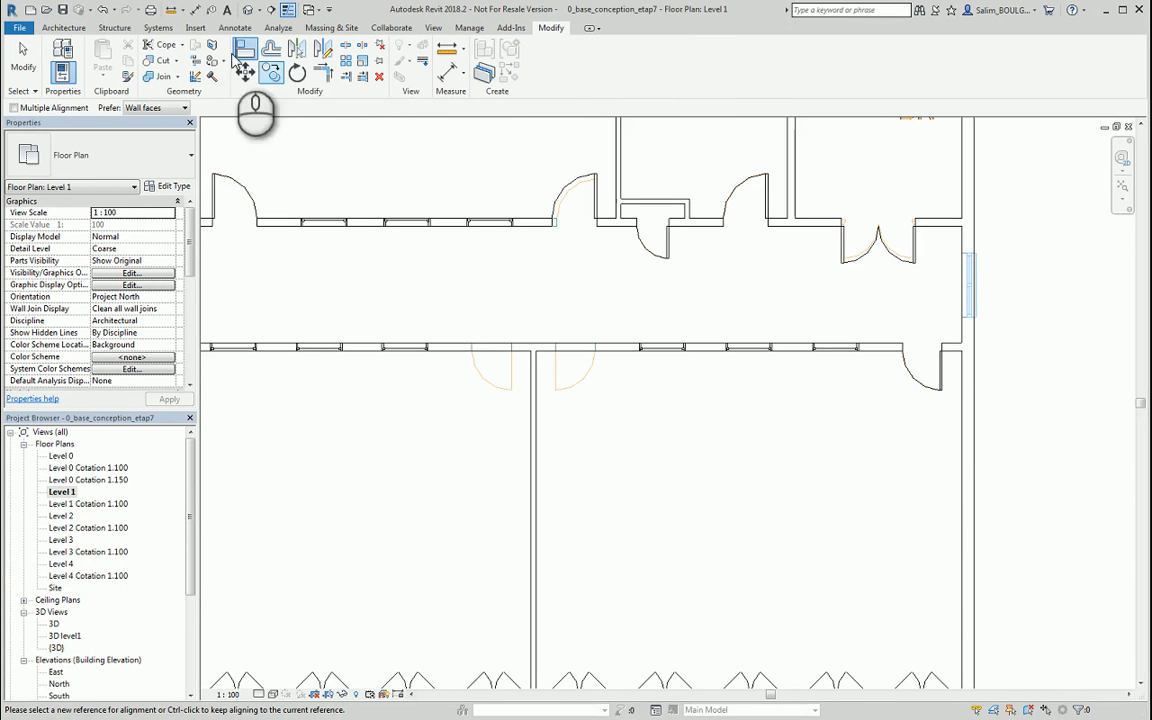
pyautogui.press('Escape')
pyautogui.click(925, 375)
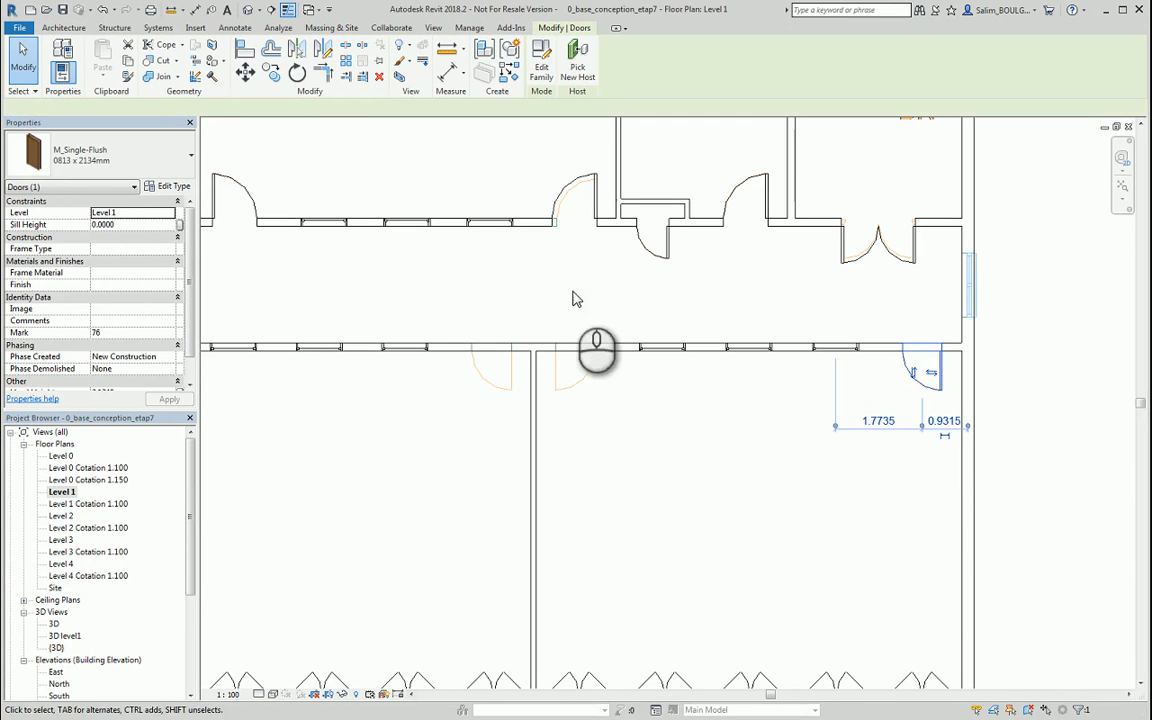
pyautogui.click(271, 74)
pyautogui.click(181, 108)
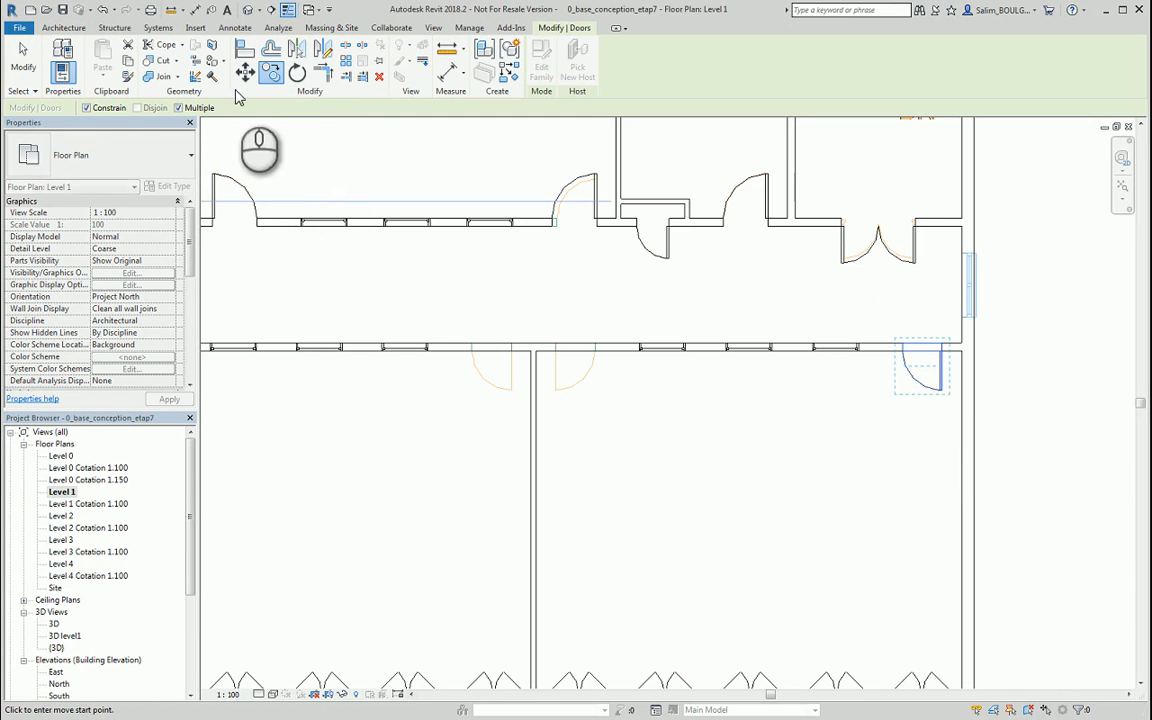
pyautogui.scroll(5, 938, 360)
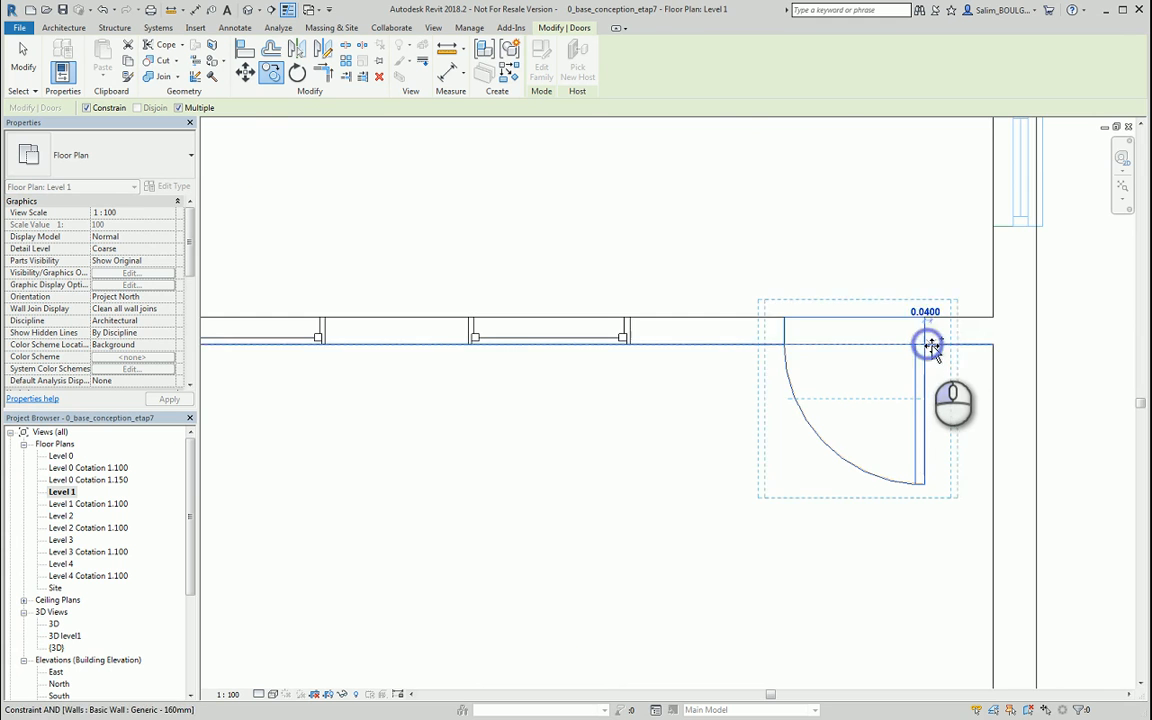
pyautogui.scroll(-4, 931, 347)
pyautogui.scroll(4, 470, 350)
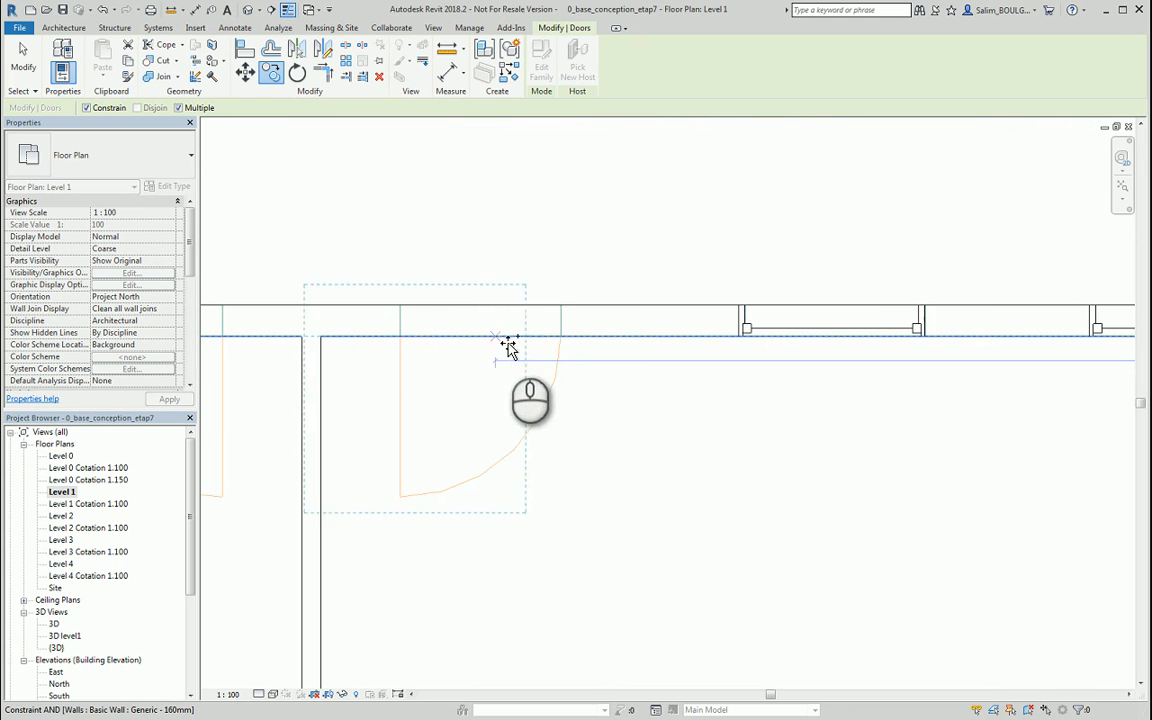
pyautogui.click(561, 336)
# Step: Place two more copies on the drawn openings of the next lower room, across the partition and beside the central stairwell
pyautogui.scroll(-3, 828, 368)
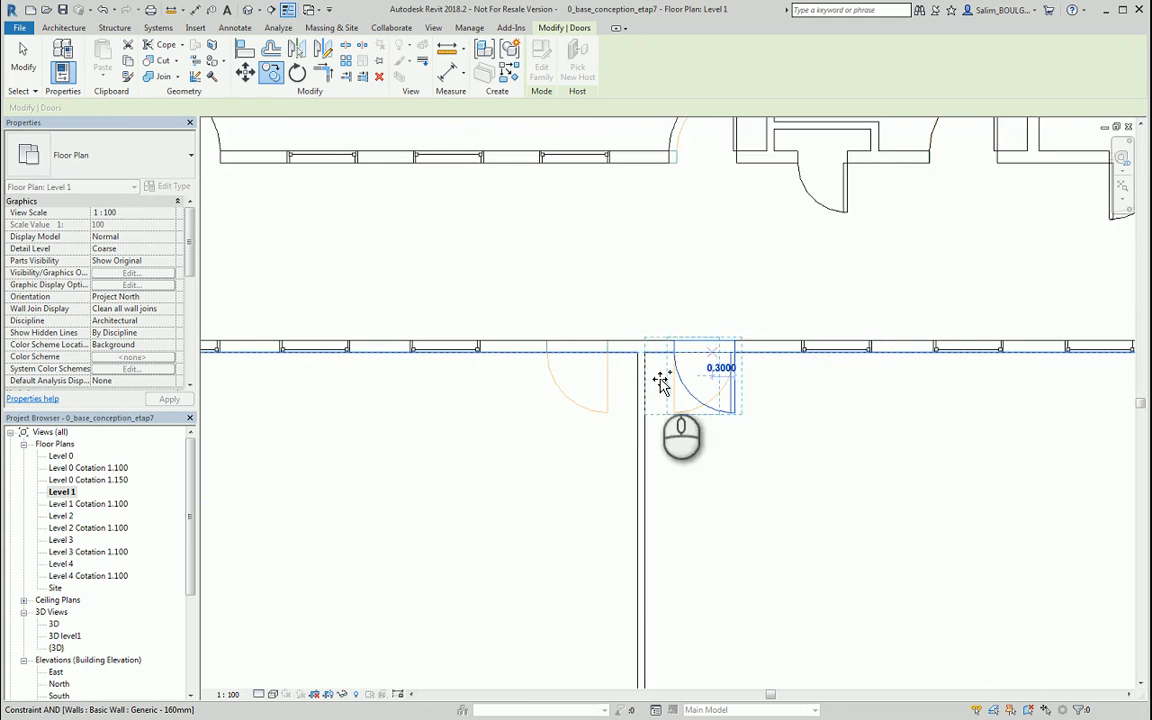
pyautogui.scroll(2, 616, 366)
pyautogui.scroll(2, 615, 365)
pyautogui.click(588, 321)
pyautogui.scroll(-6, 880, 370)
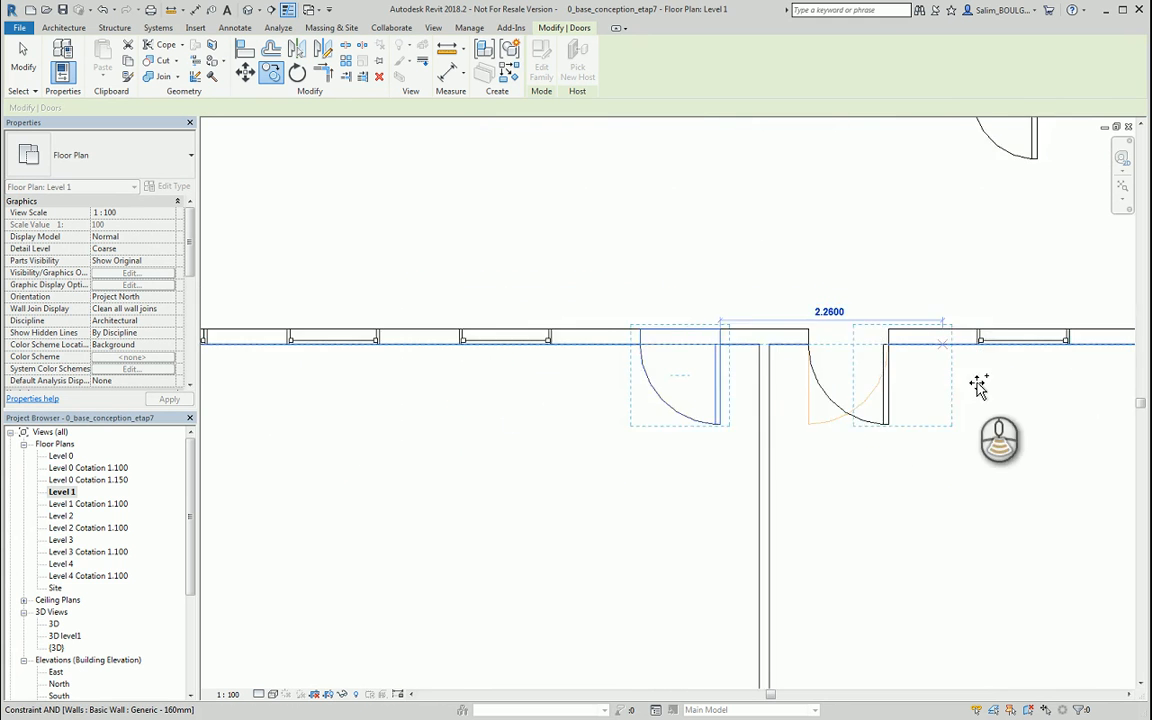
pyautogui.scroll(4, 676, 386)
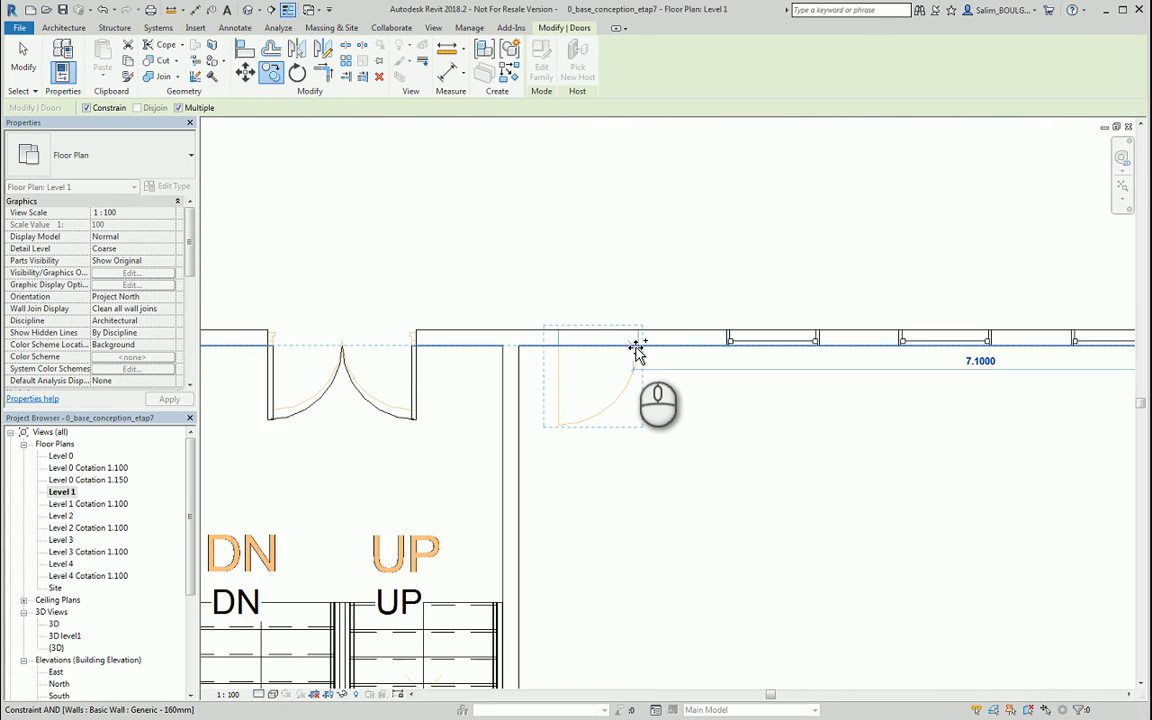
pyautogui.click(638, 347)
# Step: Place door copies on both drawn openings of the lower room on the other side of the central stairwell
pyautogui.scroll(6, 853, 413)
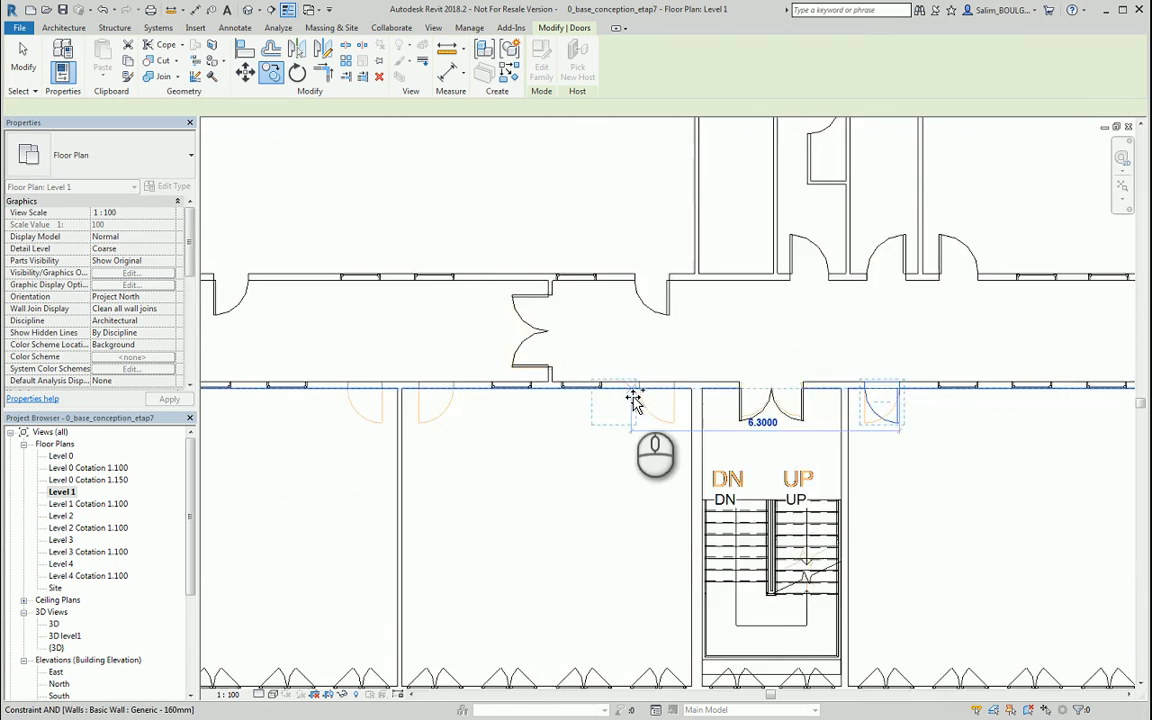
pyautogui.scroll(-4, 750, 400)
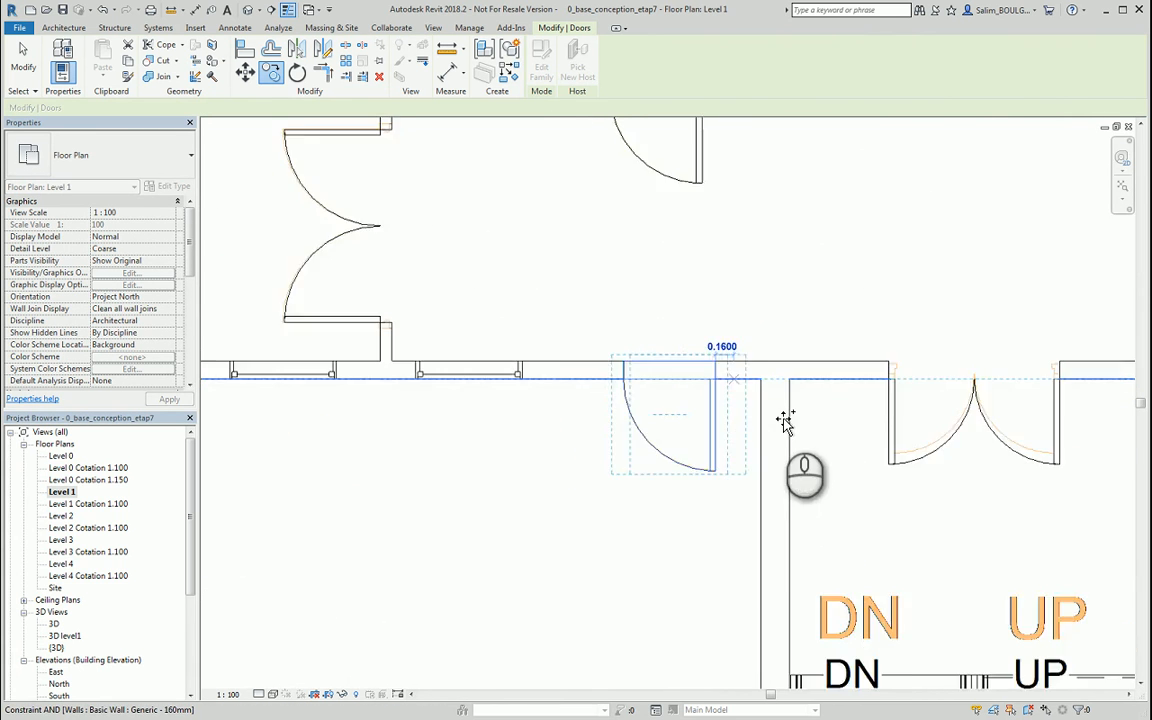
pyautogui.scroll(4, 600, 419)
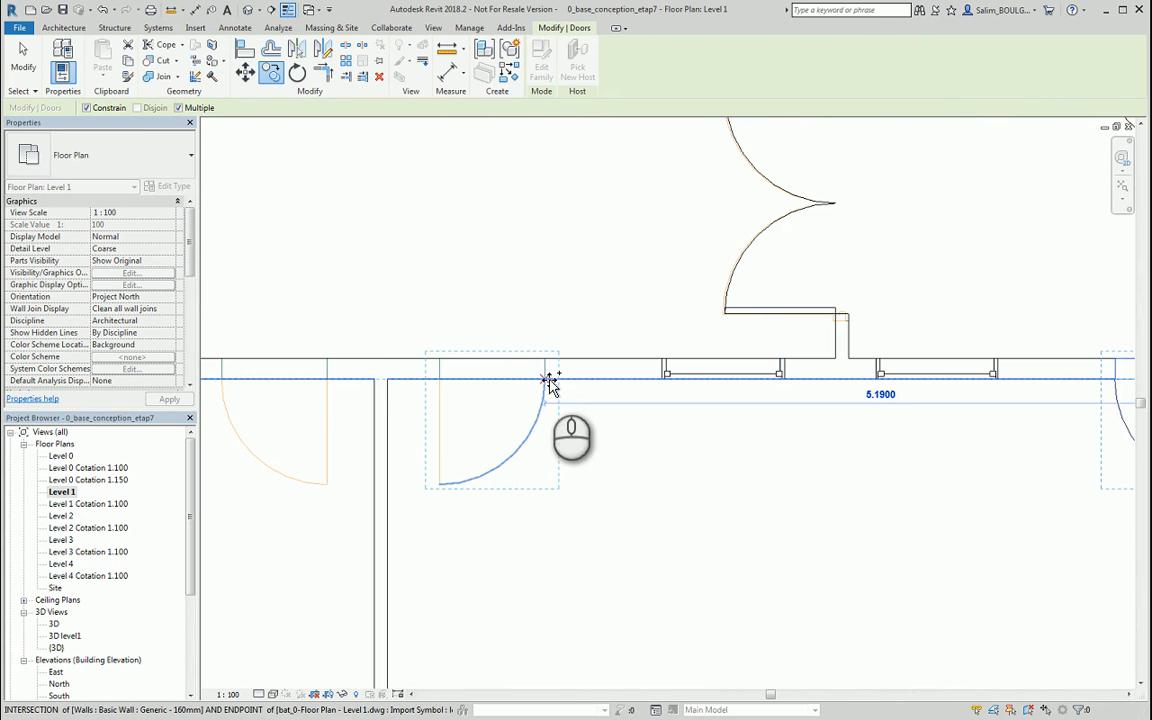
pyautogui.scroll(-4, 556, 388)
# Step: Place door copies at both ends of the corridor wall of the second lower room past the central stairwell
pyautogui.scroll(4, 700, 396)
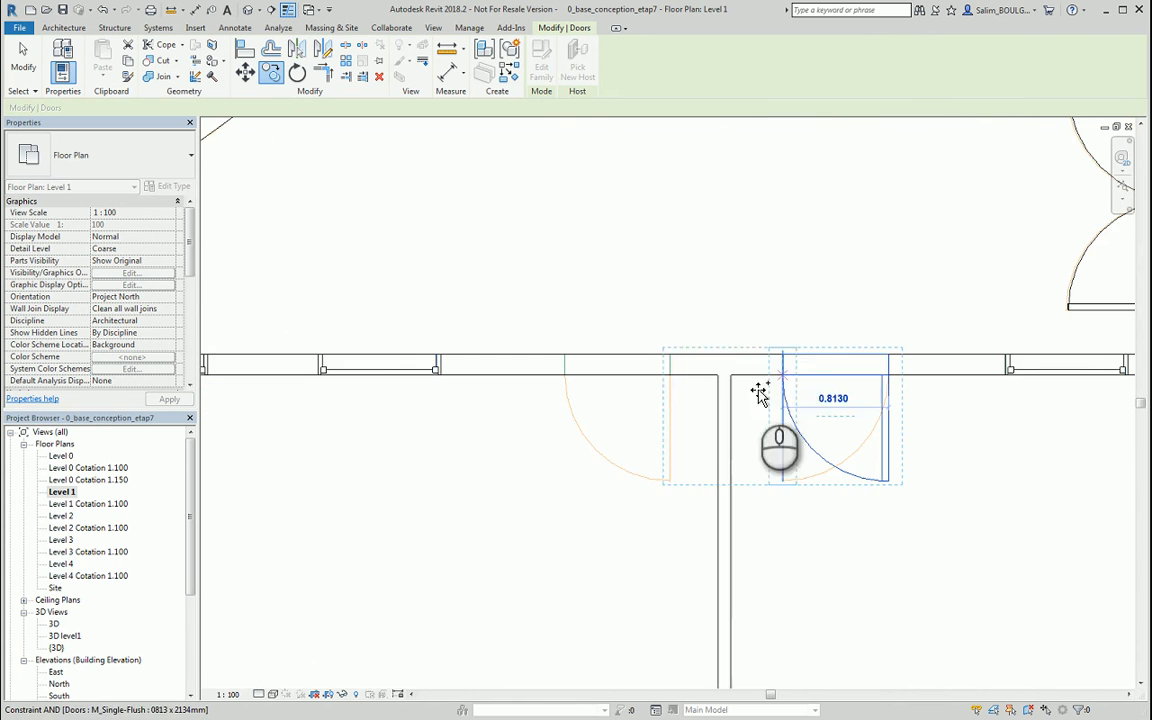
pyautogui.scroll(-4, 700, 390)
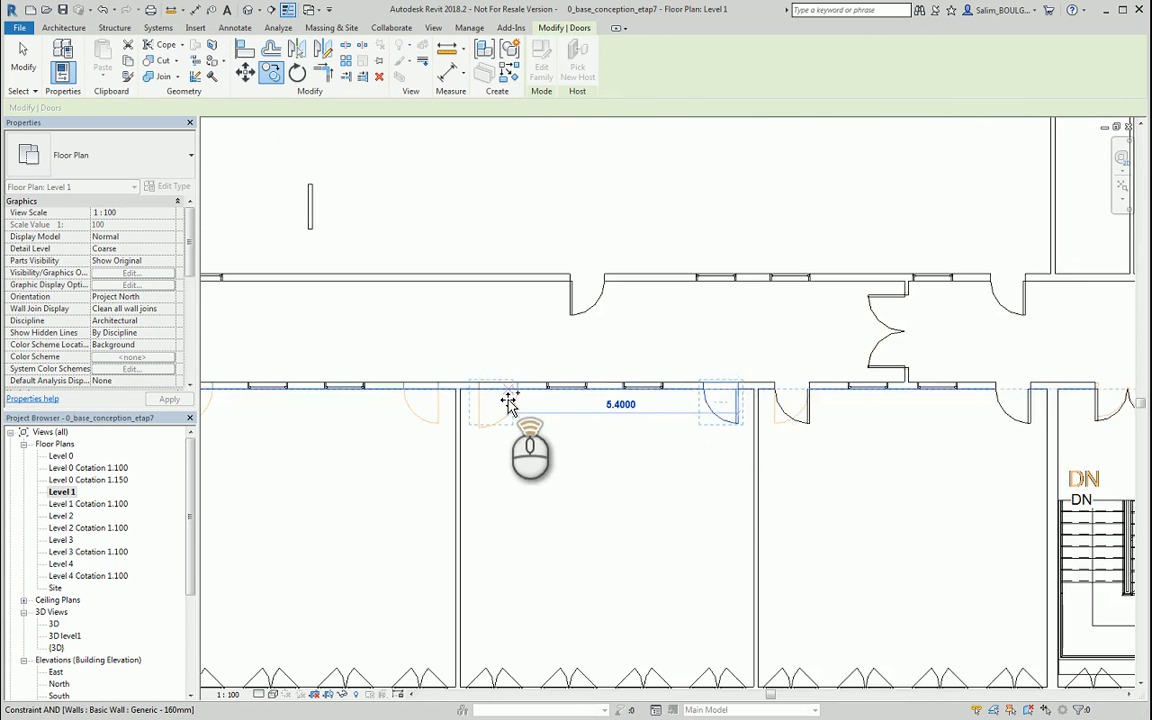
pyautogui.scroll(4, 528, 390)
pyautogui.scroll(-4, 663, 404)
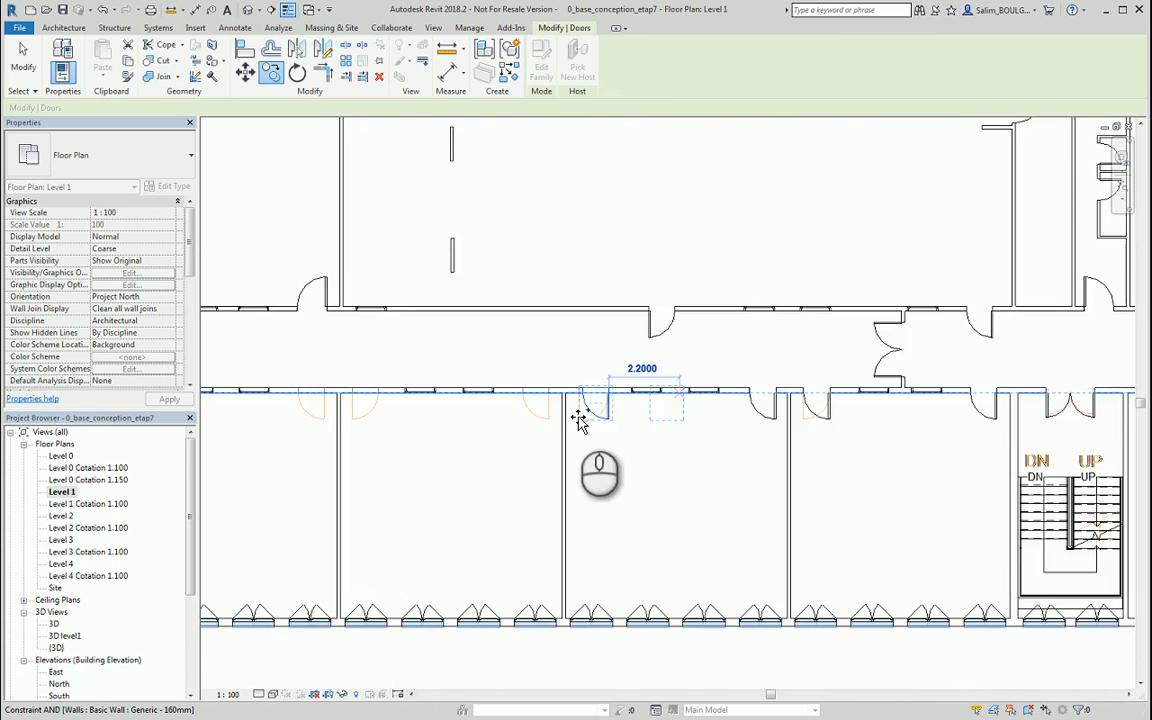
# Step: Place door copies on both drawn openings of the third lower room past the central stairwell
pyautogui.scroll(4, 570, 410)
pyautogui.click(648, 372)
pyautogui.scroll(-4, 771, 411)
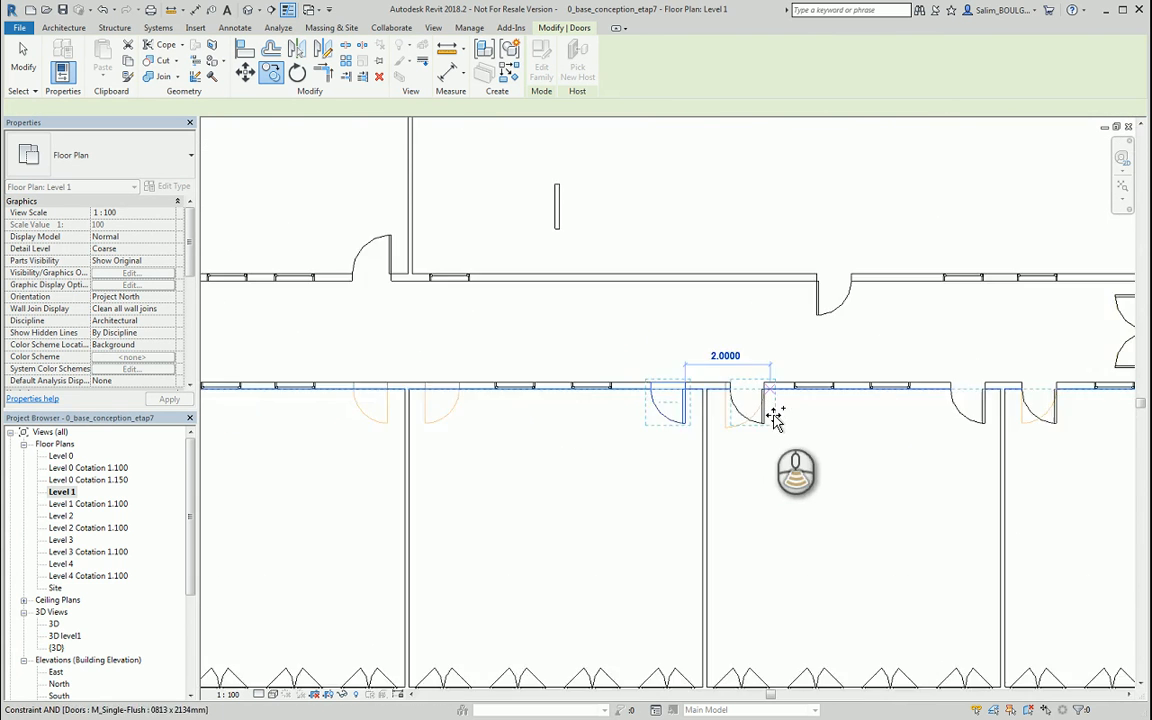
pyautogui.scroll(4, 560, 400)
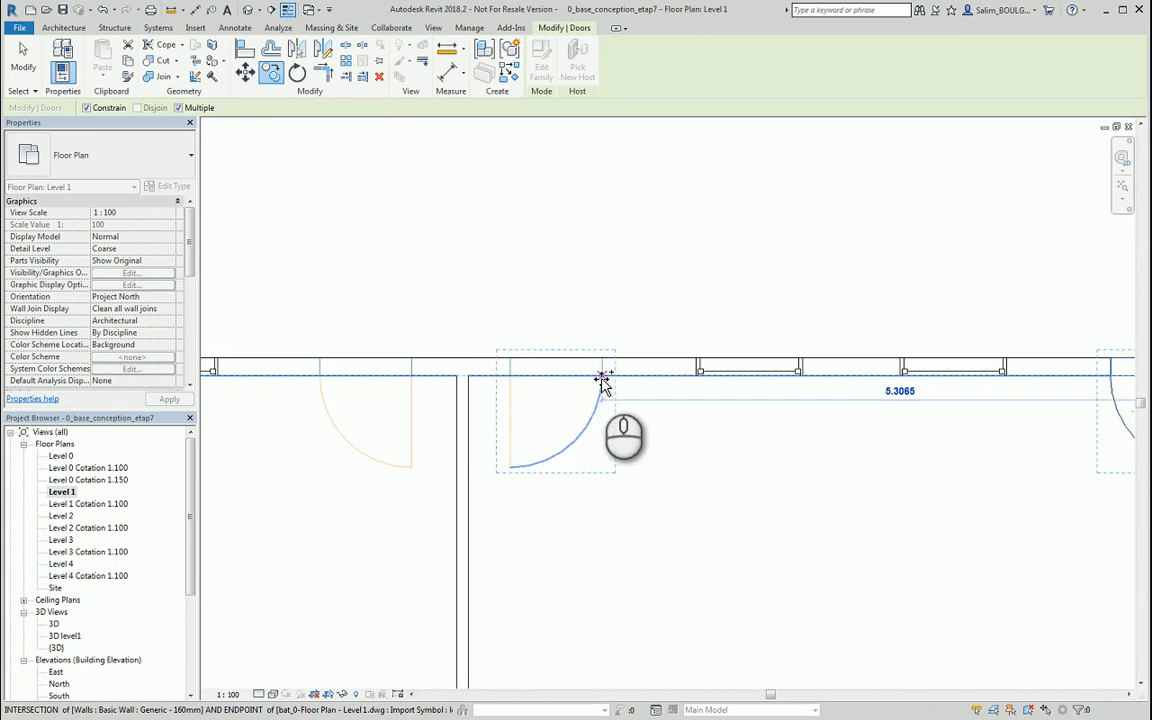
pyautogui.click(600, 380)
# Step: Place the last two door copies on the drawn openings of the lower room beside the end stairwell and finish copying
pyautogui.scroll(-4, 540, 381)
pyautogui.scroll(5, 476, 382)
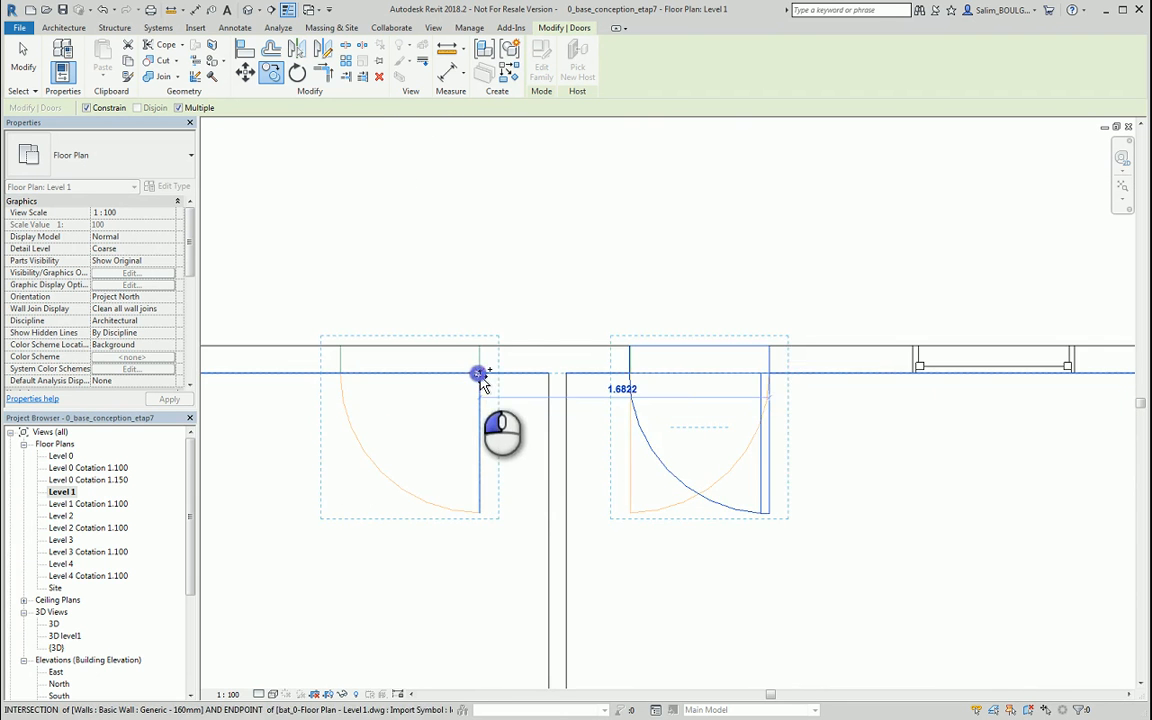
pyautogui.scroll(-4, 663, 386)
pyautogui.scroll(4, 535, 388)
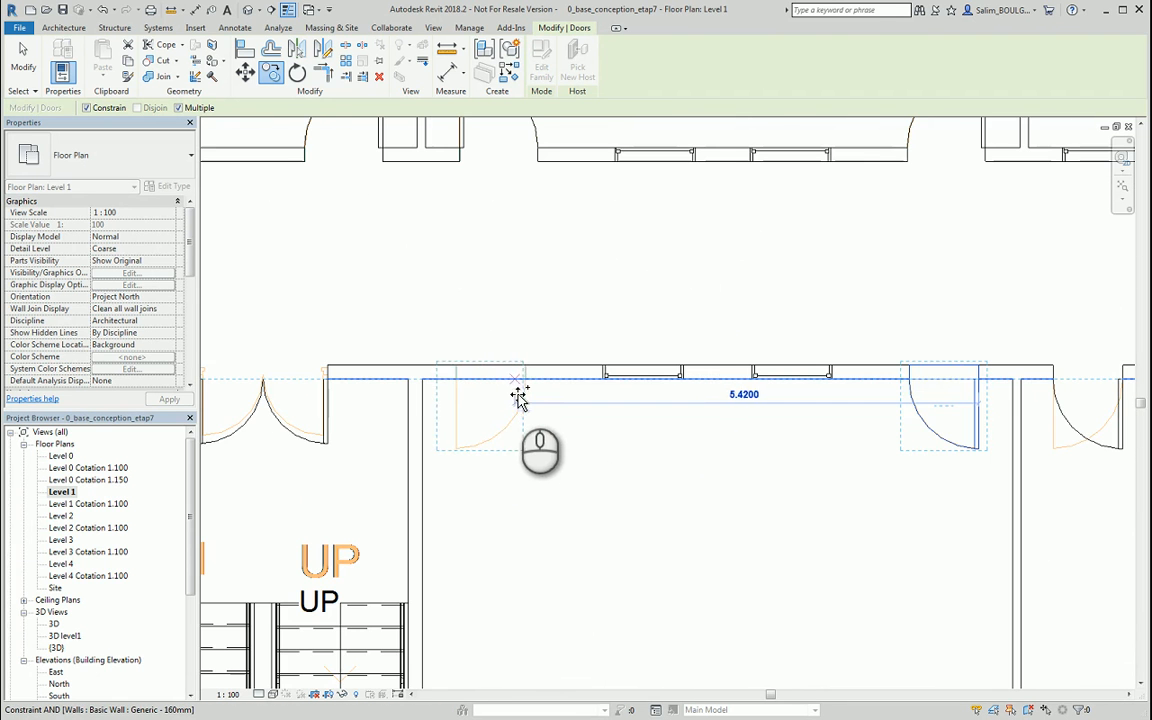
pyautogui.click(581, 442)
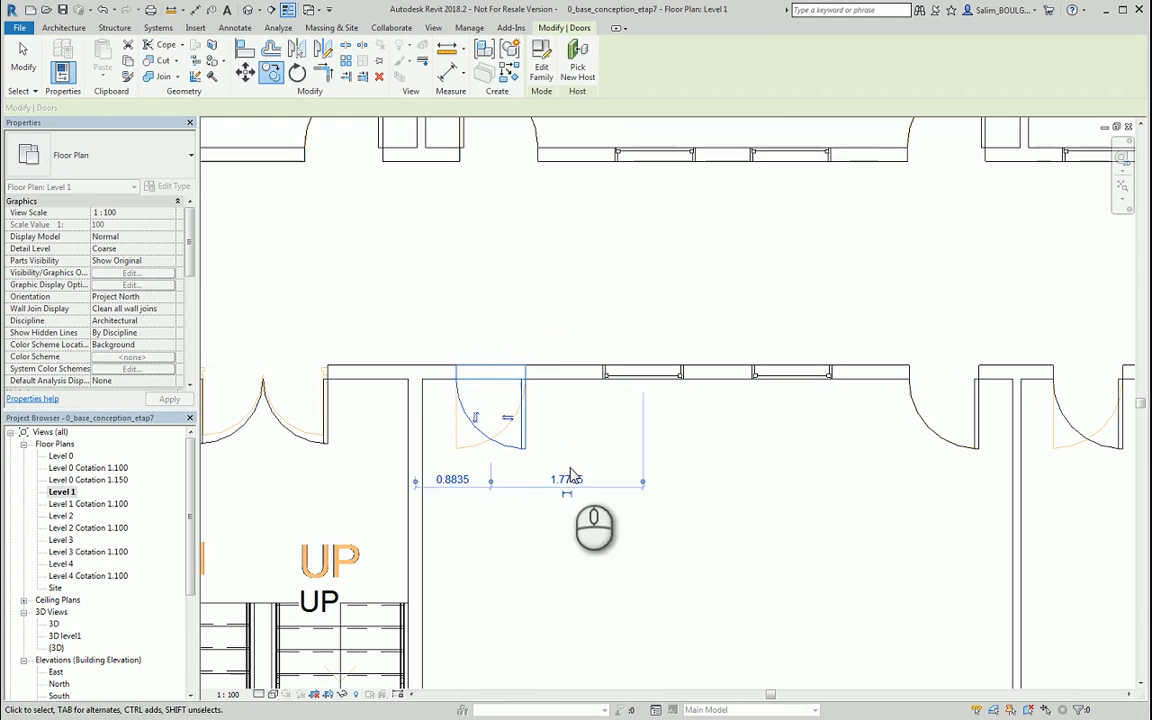
pyautogui.press('Escape')
pyautogui.press('Escape')
# Step: Flip the hand of the door beside the end stairwell and of the matching door just past the first partition
pyautogui.click(508, 436)
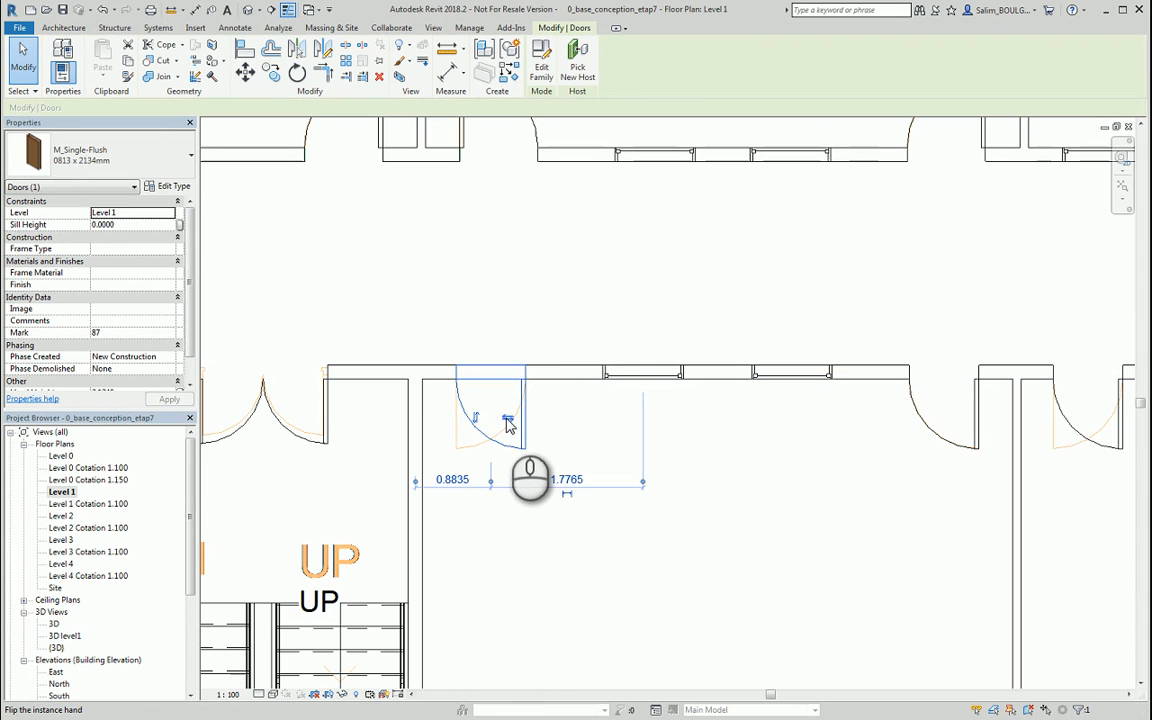
pyautogui.scroll(-2, 566, 441)
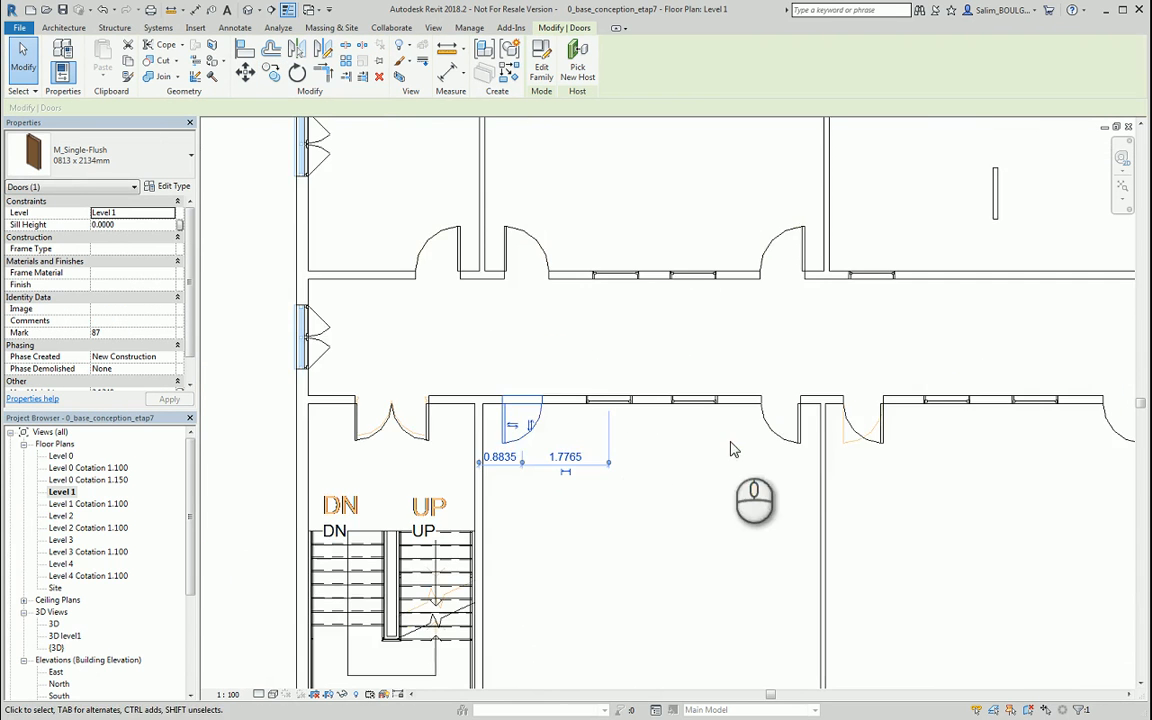
pyautogui.moveTo(730, 443); pyautogui.dragTo(538, 446, button='middle')
pyautogui.scroll(2, 577, 440)
pyautogui.moveTo(682, 426); pyautogui.dragTo(540, 445, button='middle')
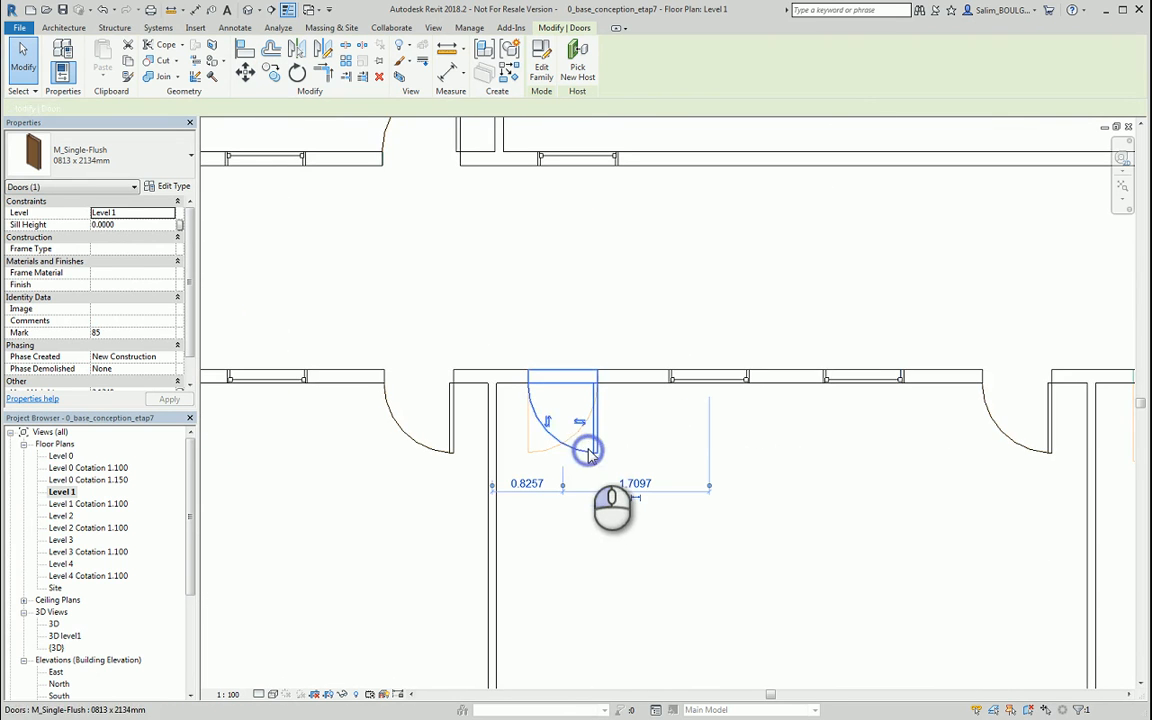
pyautogui.click(581, 424)
# Step: Flip the hand of the copied door just past the second partition from the end stairwell
pyautogui.scroll(-4, 711, 432)
pyautogui.moveTo(825, 435); pyautogui.dragTo(360, 466, button='middle')
pyautogui.scroll(3, 505, 466)
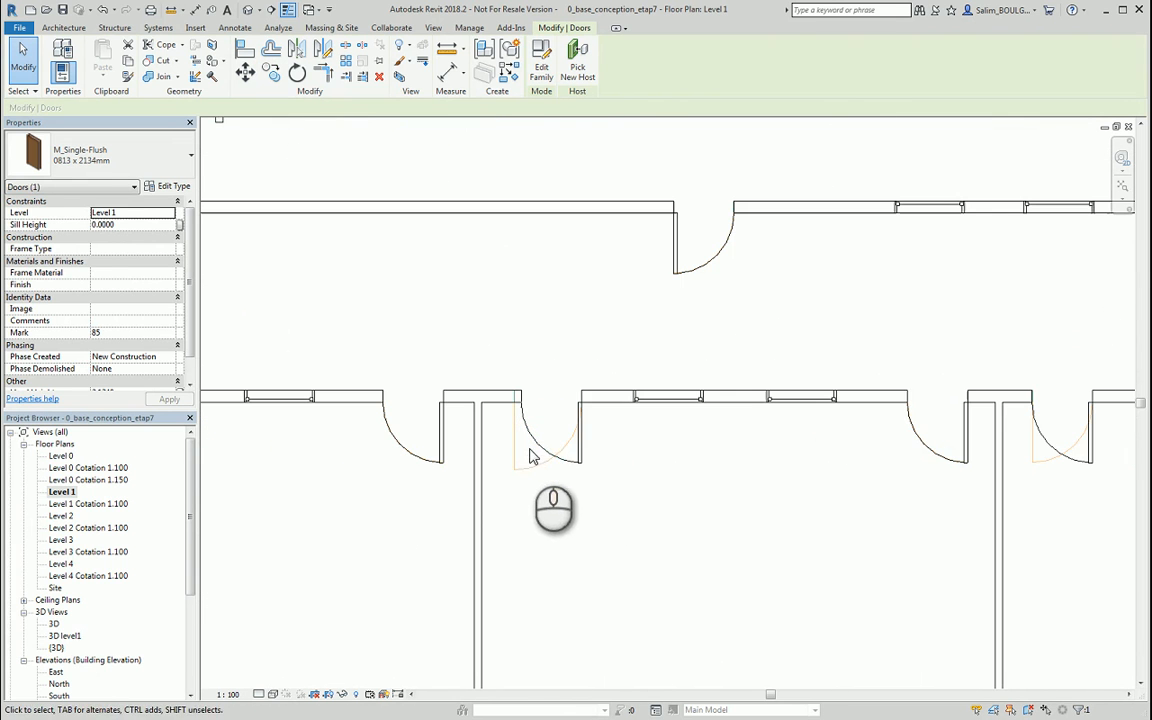
pyautogui.click(575, 463)
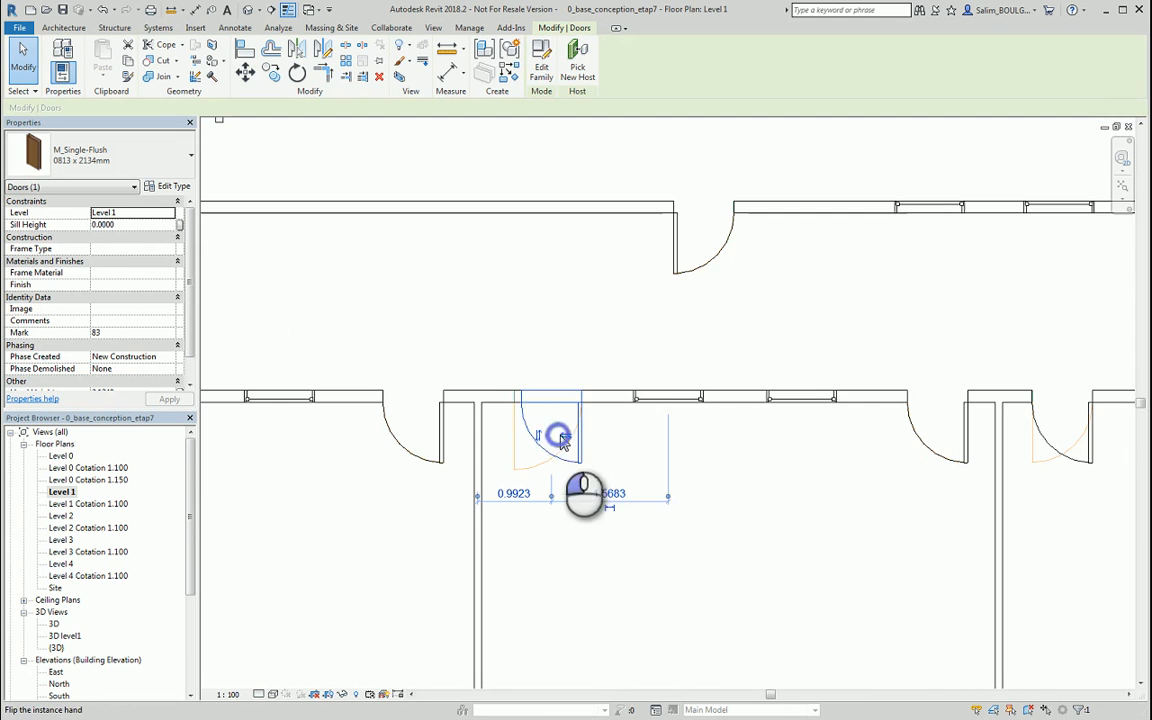
pyautogui.scroll(-2, 590, 480)
# Step: Align the hinge-side edge of the flipped door past the second partition with its drawn door line
pyautogui.moveTo(763, 450); pyautogui.dragTo(673, 455, button='middle')
pyautogui.scroll(-1, 498, 436)
pyautogui.scroll(3, 463, 428)
pyautogui.click(463, 427)
pyautogui.scroll(4, 484, 425)
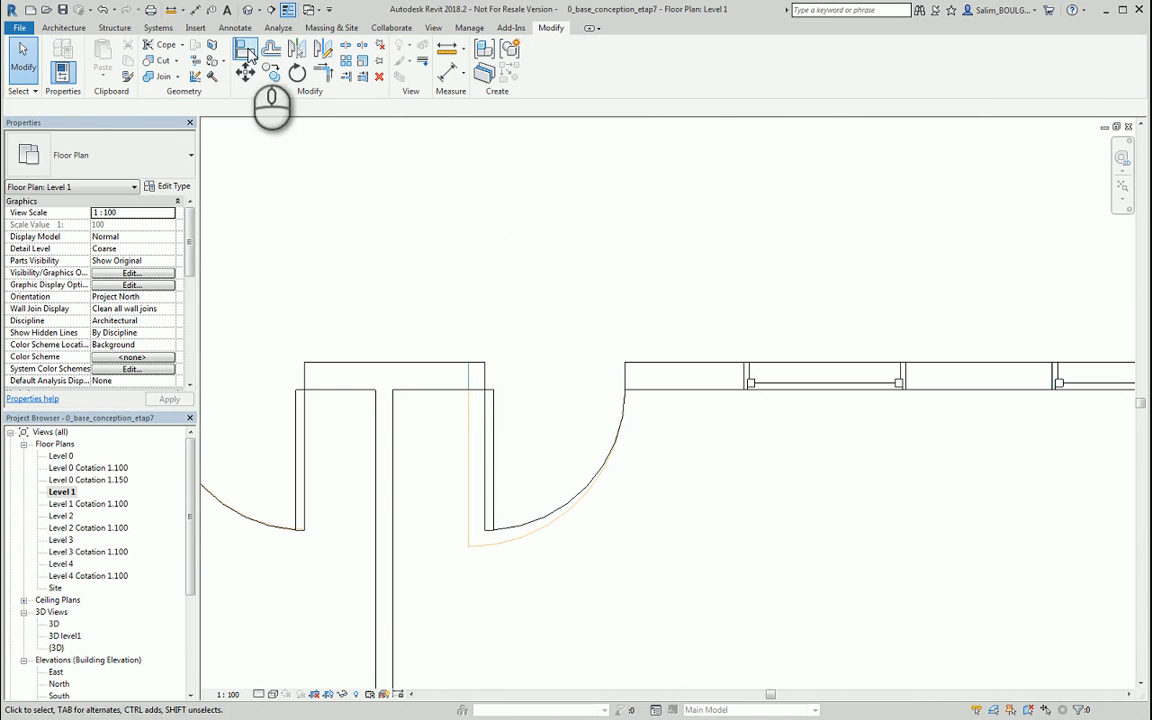
pyautogui.click(245, 50)
pyautogui.click(467, 411)
pyautogui.click(485, 421)
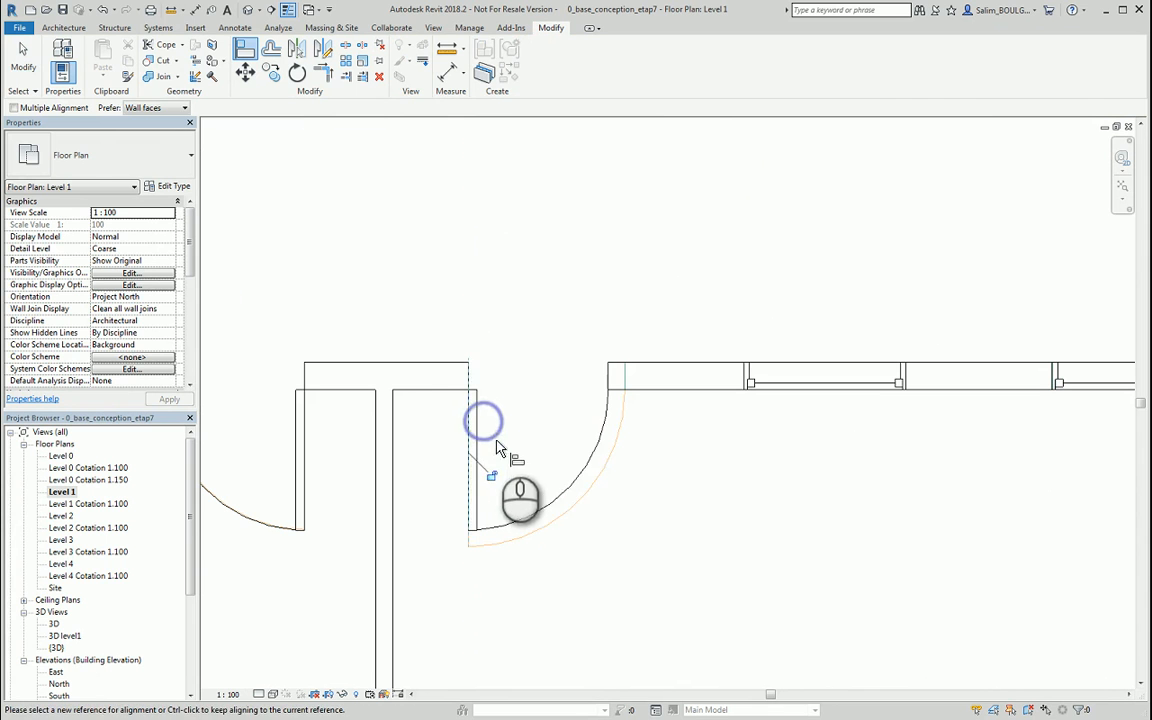
pyautogui.press('Escape')
pyautogui.press('Escape')
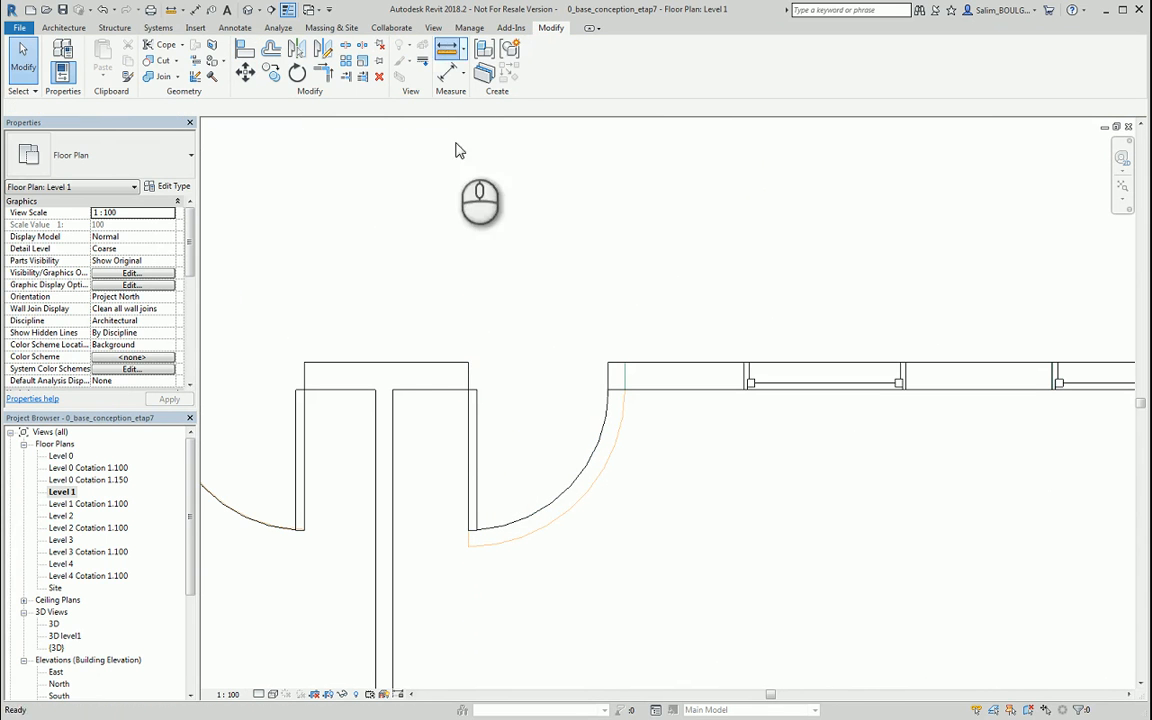
# Step: Measure the width of the drawn door opening at that door
pyautogui.click(468, 390)
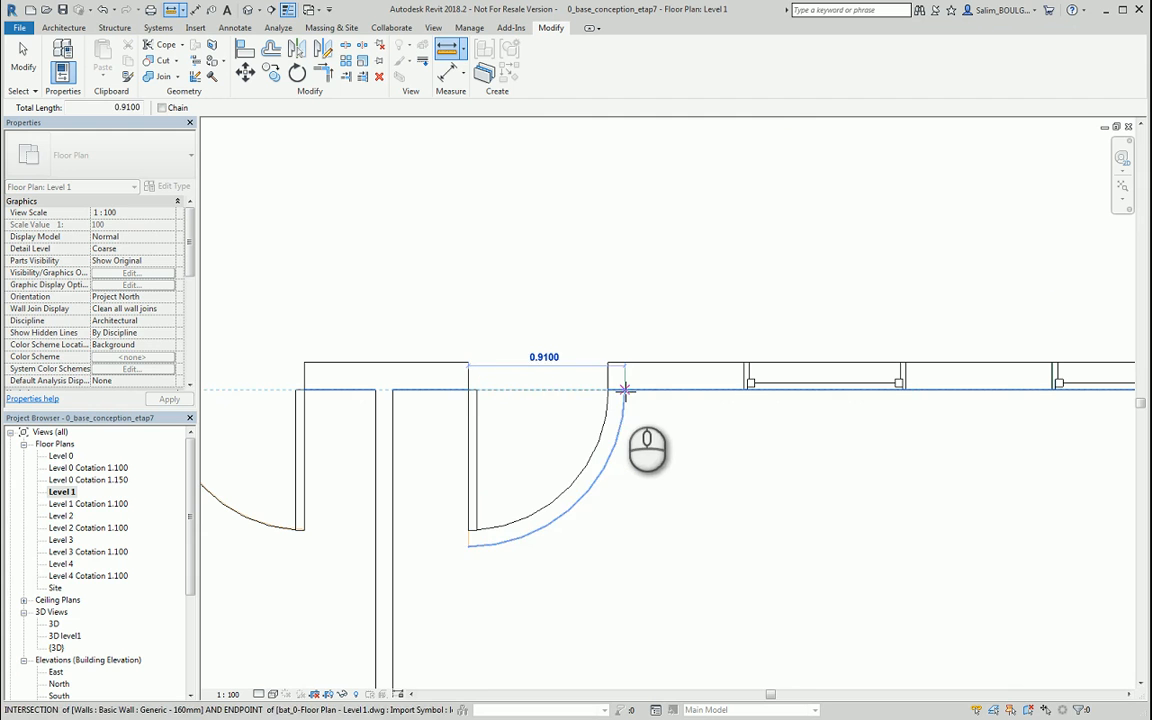
pyautogui.press('Escape')
pyautogui.press('Escape')
# Step: Change the door past the second partition to the M_Single-Flush 0915 x 2032mm type
pyautogui.click(595, 446)
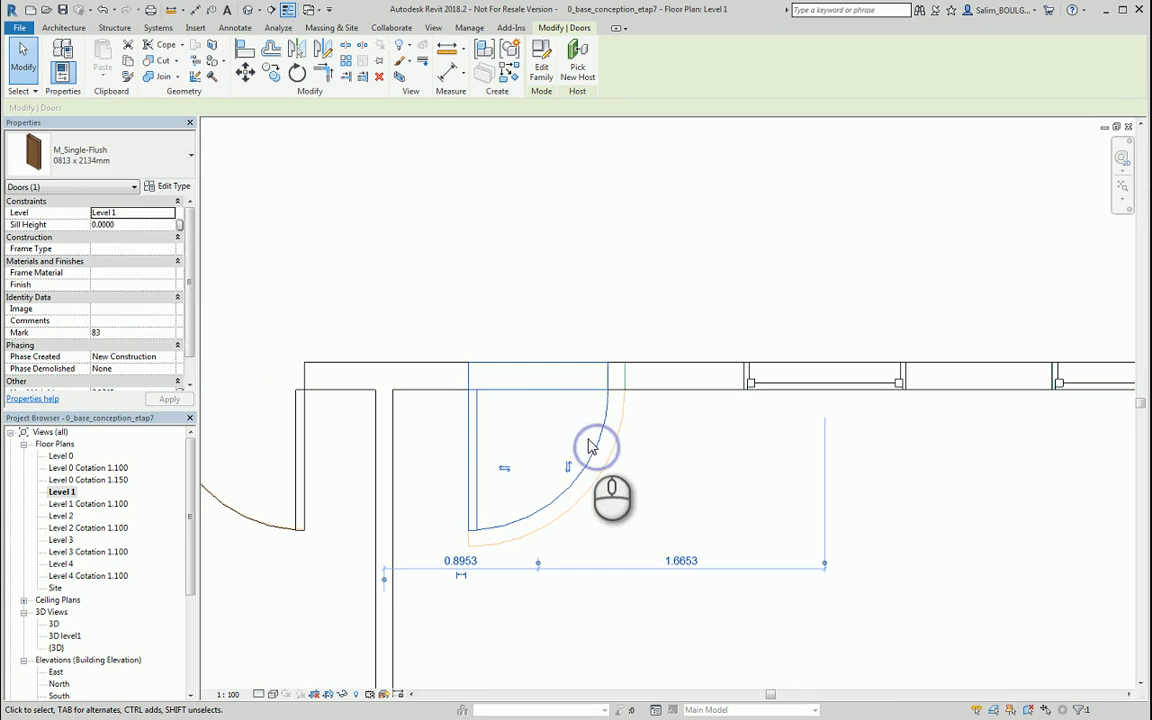
pyautogui.click(155, 167)
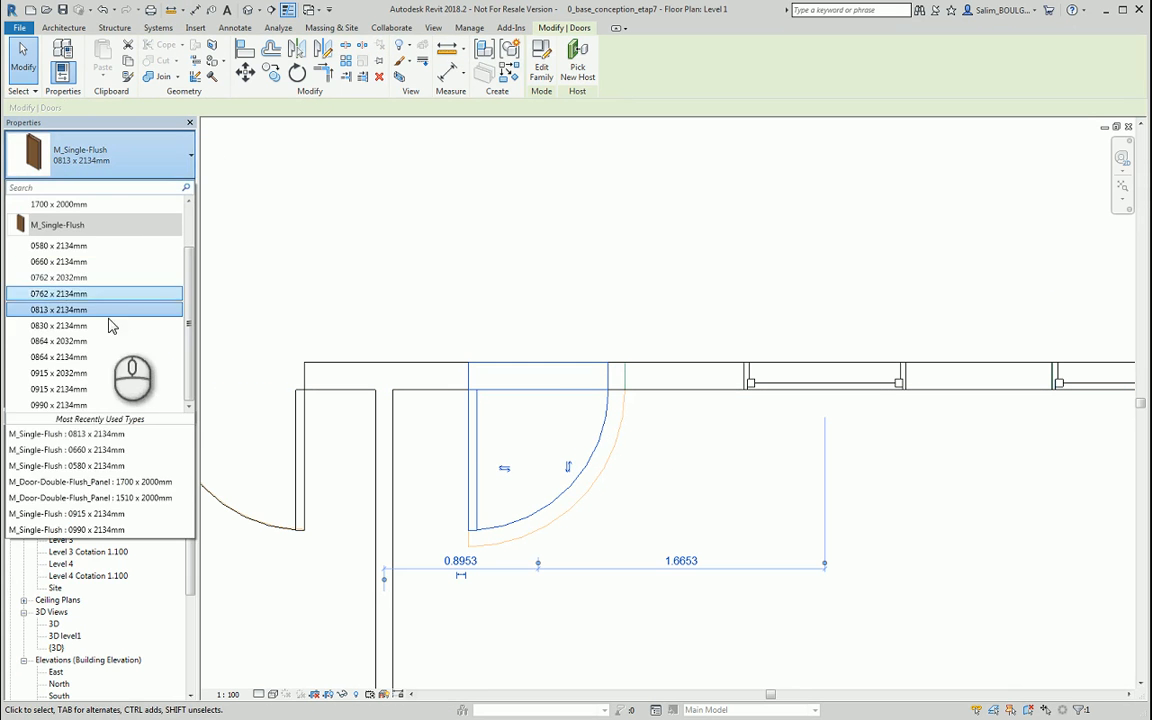
pyautogui.click(60, 373)
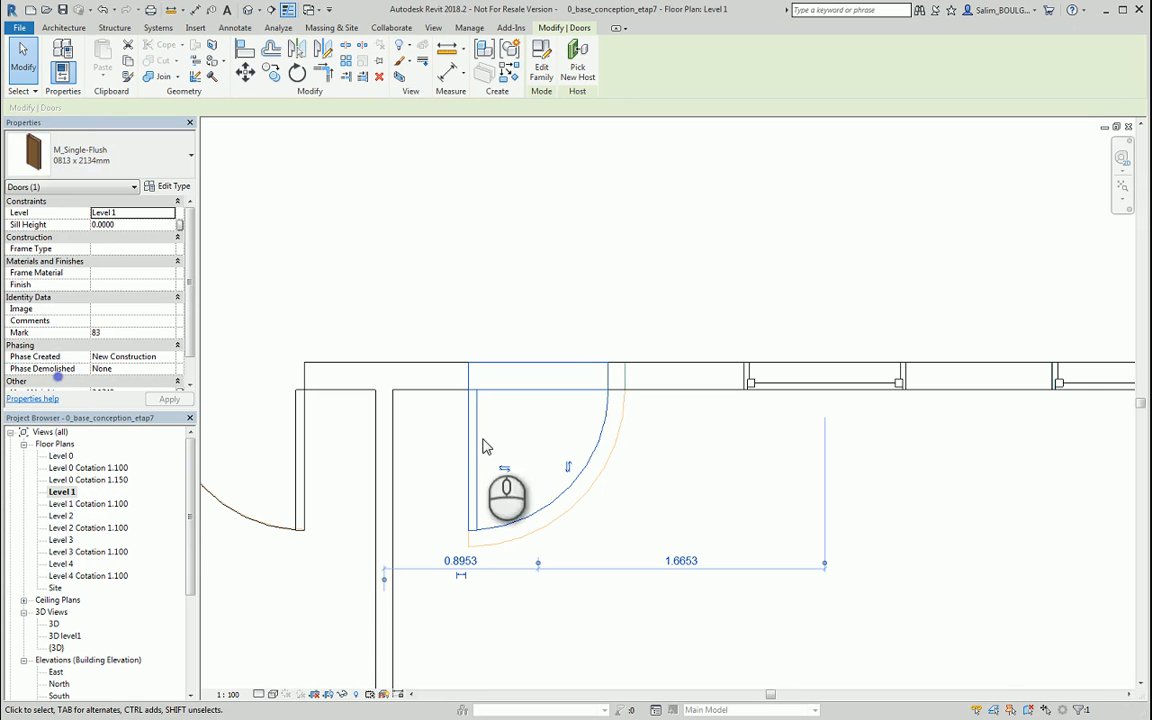
pyautogui.click(503, 478)
pyautogui.scroll(3, 483, 429)
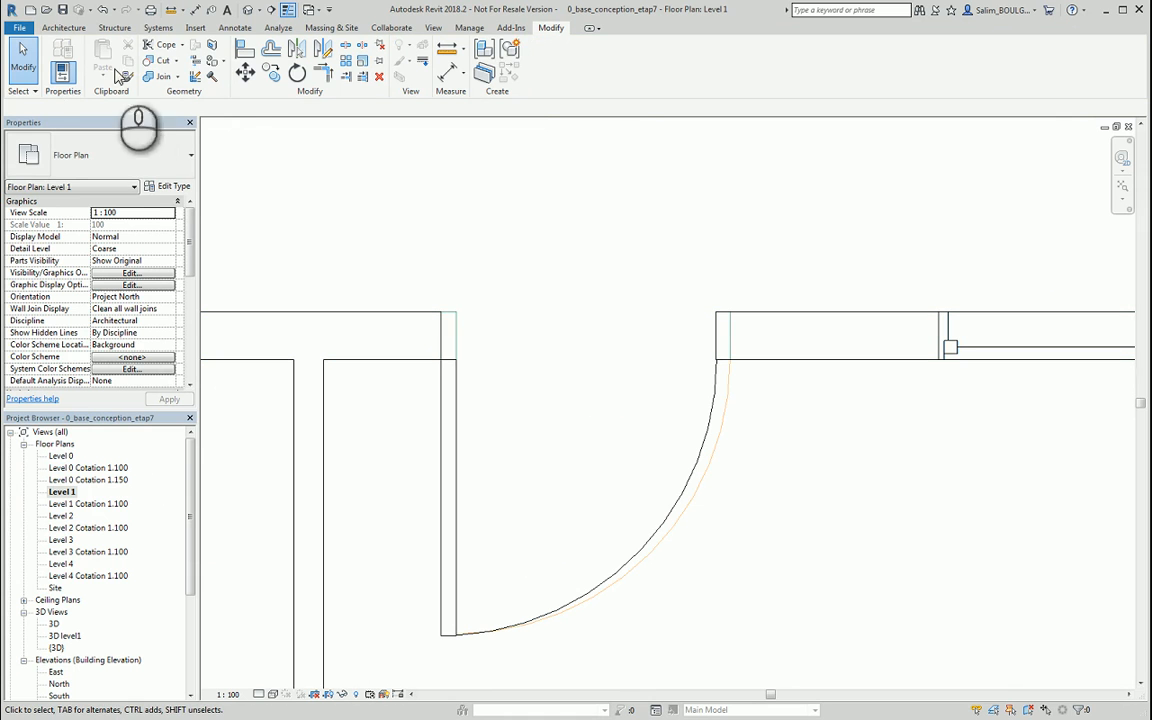
# Step: Align the latch-side edge of the resized door with the drawn opening's edge
pyautogui.click(245, 50)
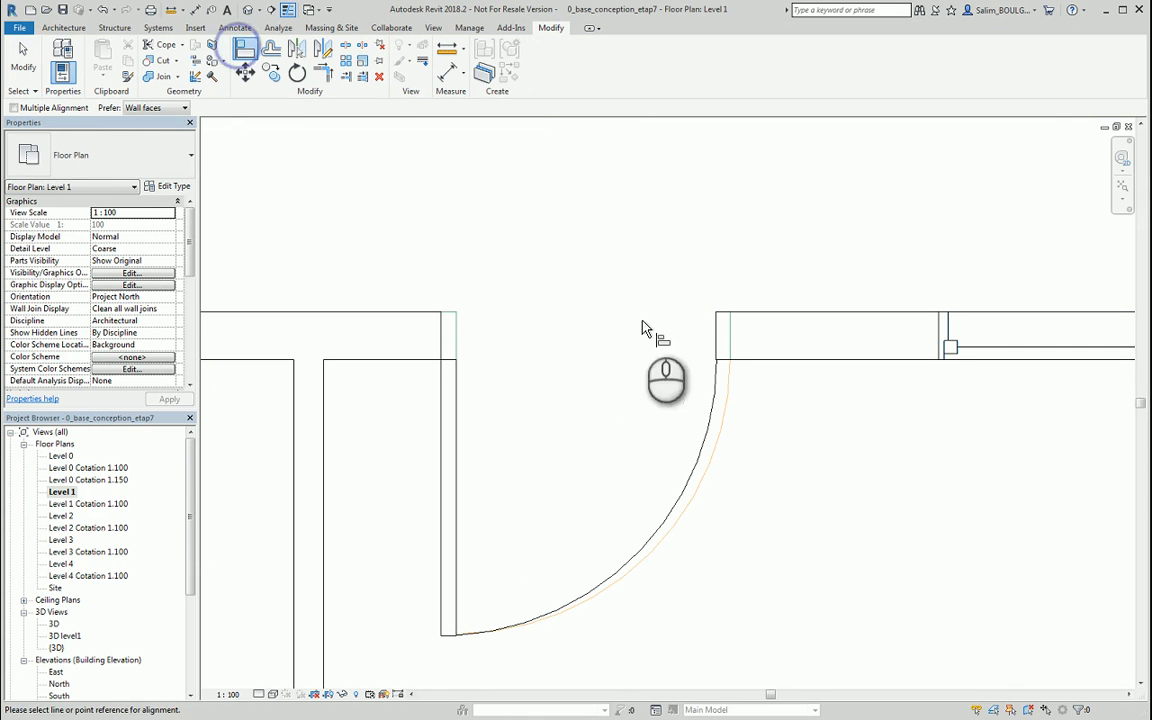
pyautogui.click(726, 345)
pyautogui.click(727, 388)
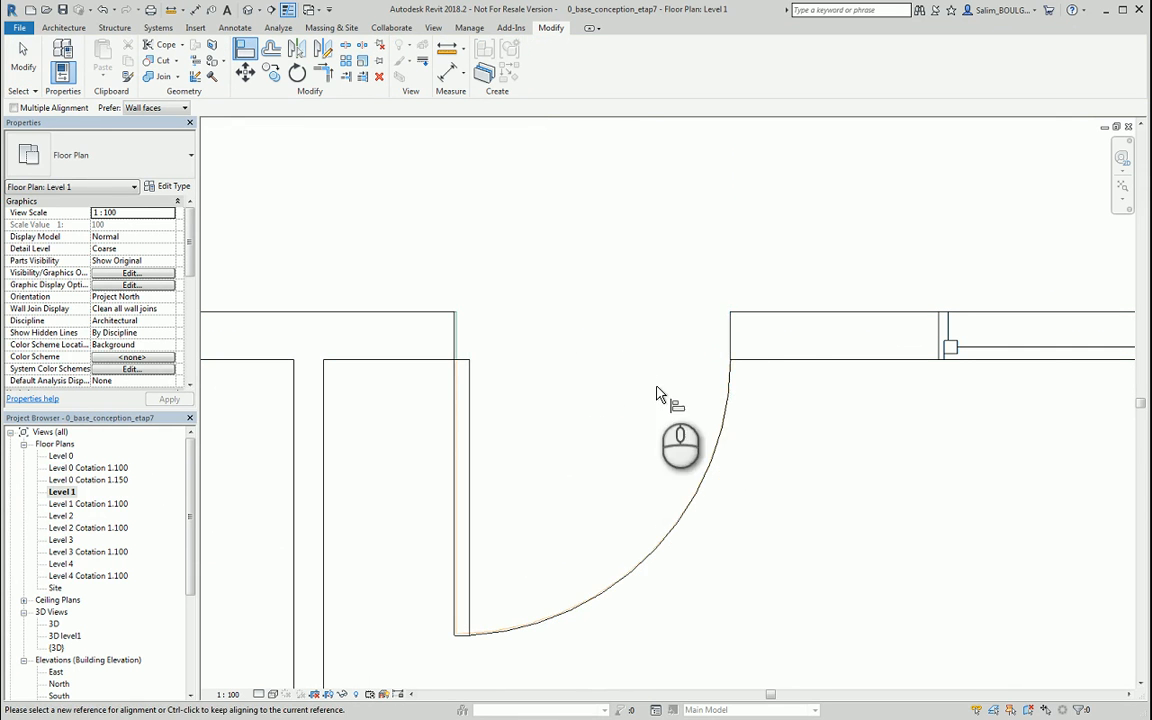
# Step: Align the leaf edge of the resized door past the second partition with the drawn door line
pyautogui.scroll(-8, 657, 393)
pyautogui.scroll(4, 592, 382)
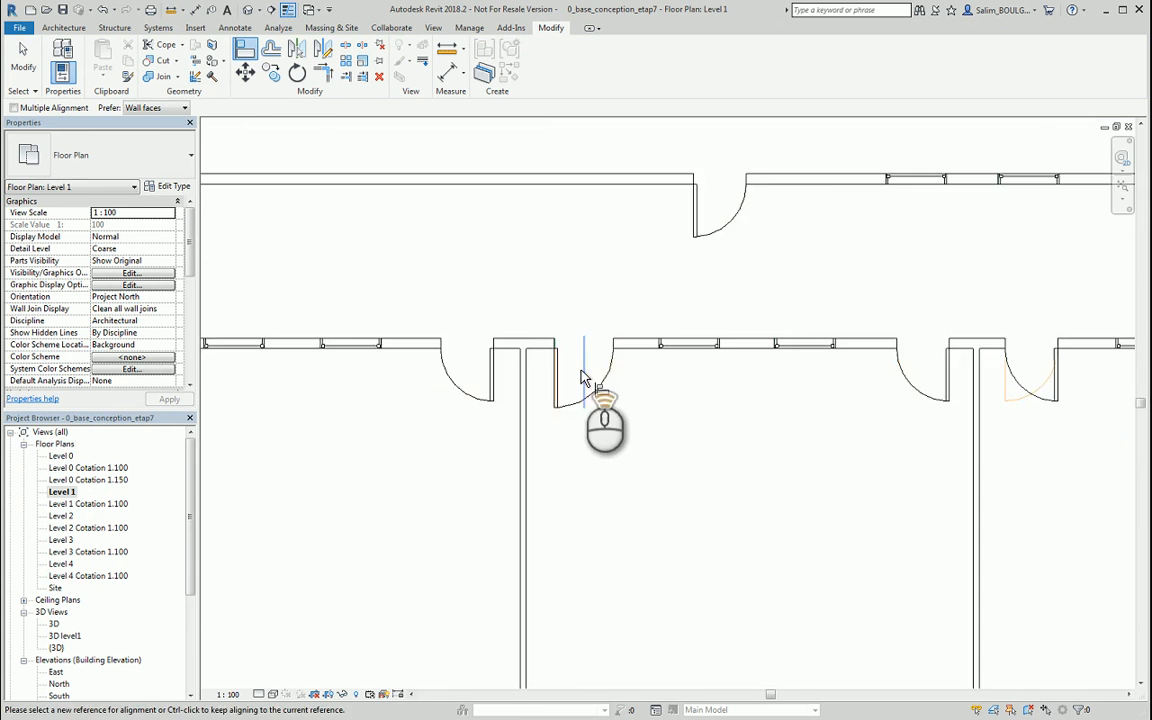
pyautogui.scroll(6, 583, 378)
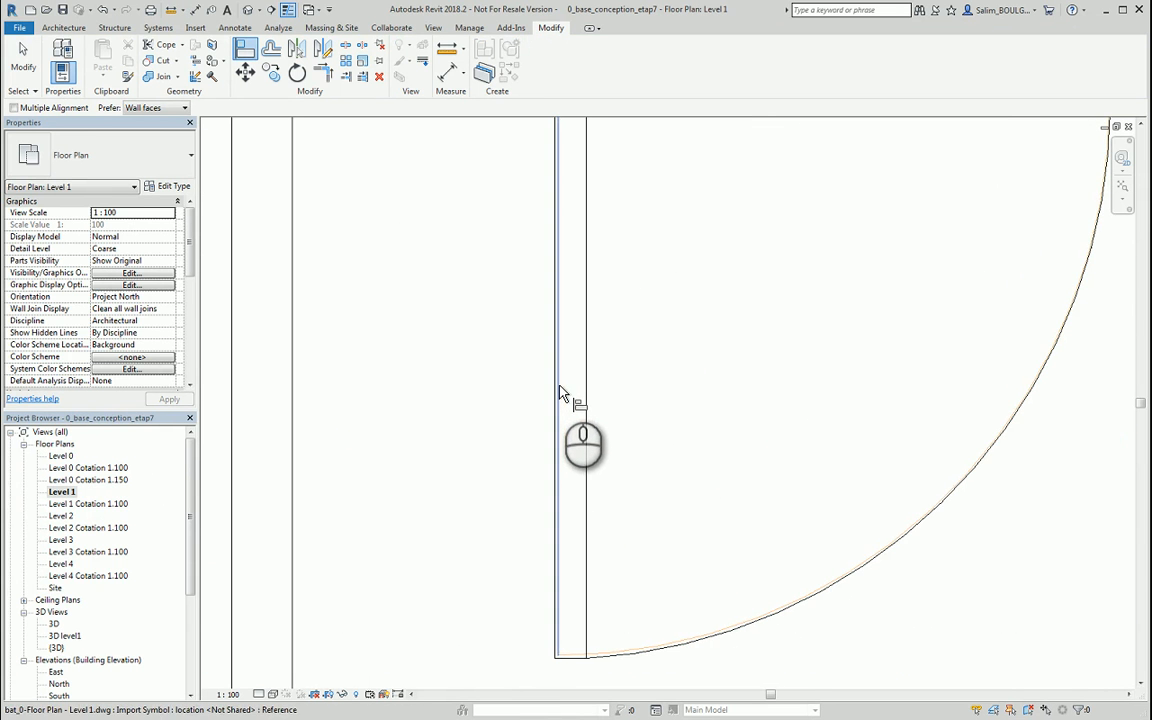
pyautogui.click(559, 387)
pyautogui.click(553, 392)
pyautogui.scroll(-6, 474, 374)
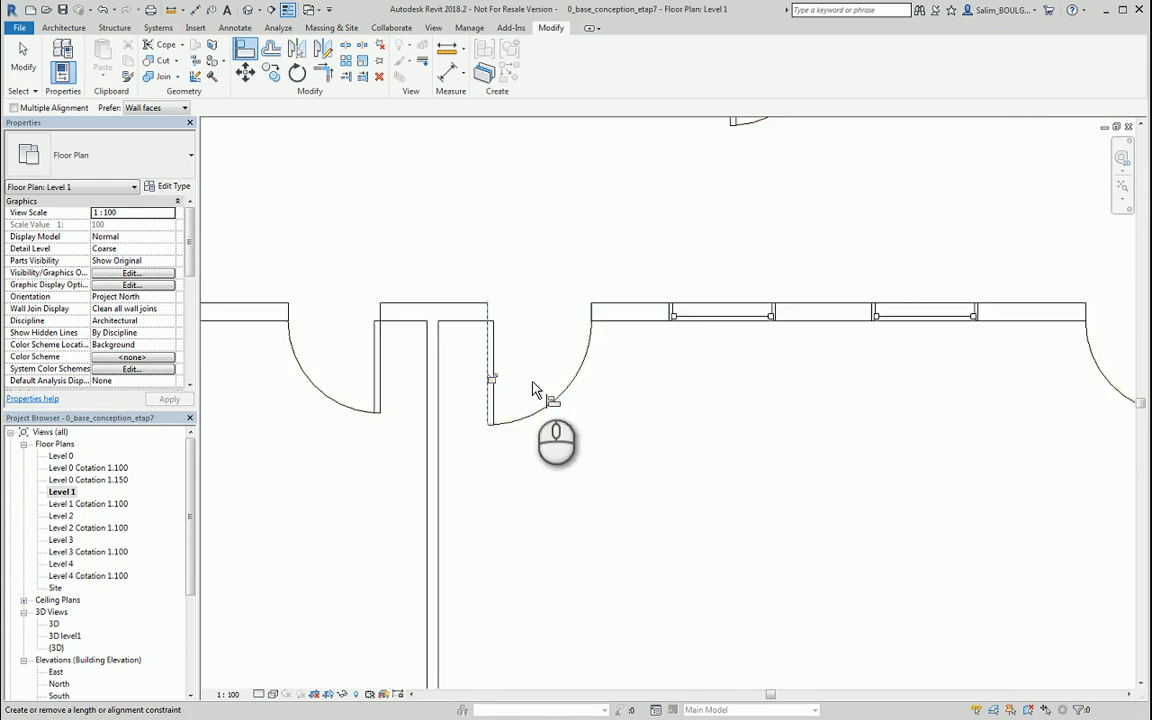
pyautogui.scroll(-3, 535, 389)
pyautogui.moveTo(687, 391); pyautogui.dragTo(492, 378, button='middle')
pyautogui.scroll(1, 706, 381)
pyautogui.press('Escape')
pyautogui.press('Escape')
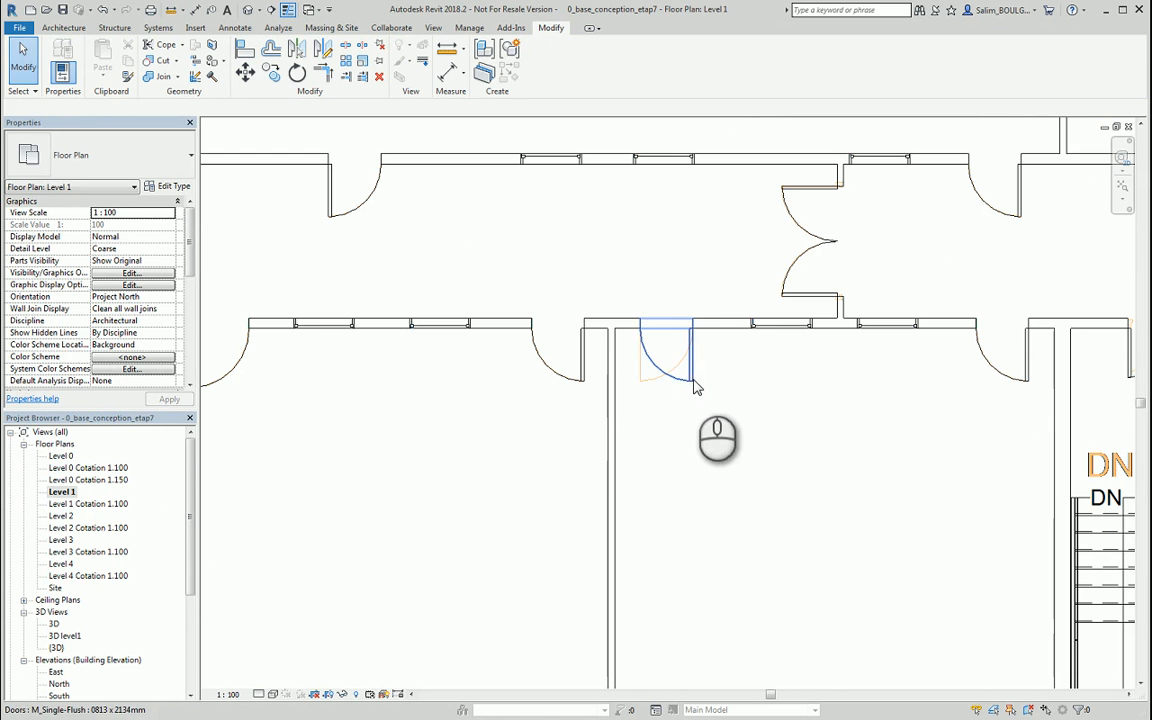
# Step: Flip the hand of the doors past the next partition and just past the middle staircase to match the drawn swings
pyautogui.click(668, 367)
pyautogui.click(682, 357)
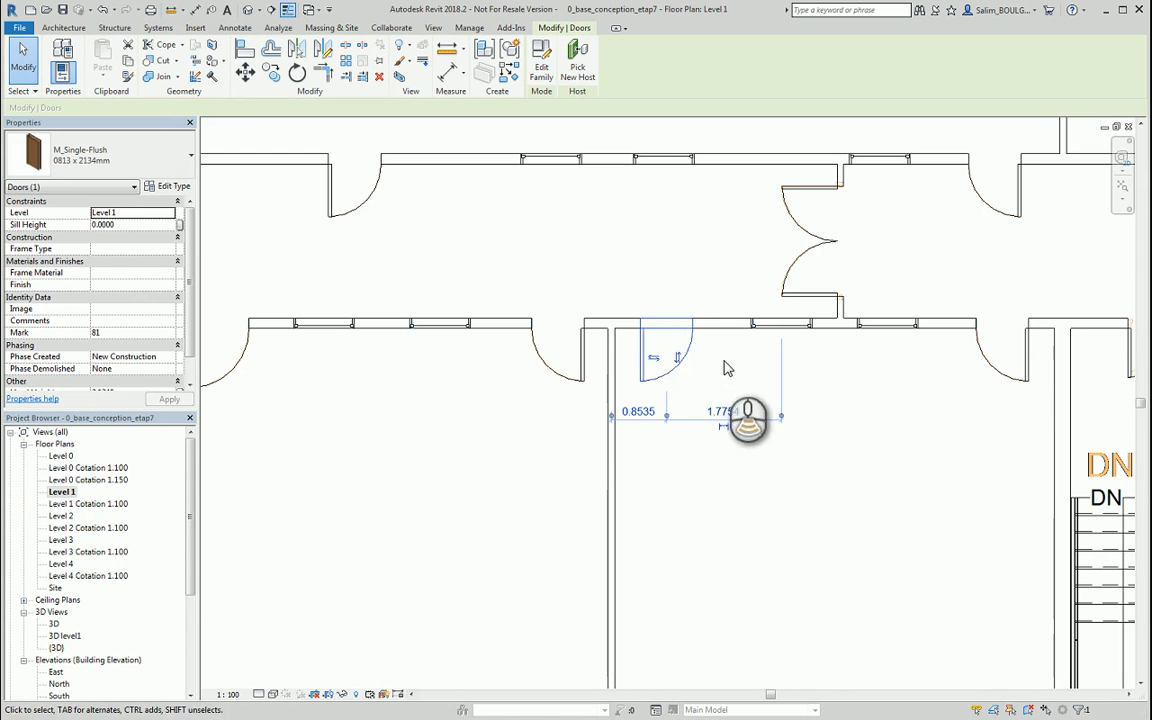
pyautogui.scroll(-2, 796, 373)
pyautogui.moveTo(796, 374); pyautogui.dragTo(618, 379, button='middle')
pyautogui.scroll(3, 630, 386)
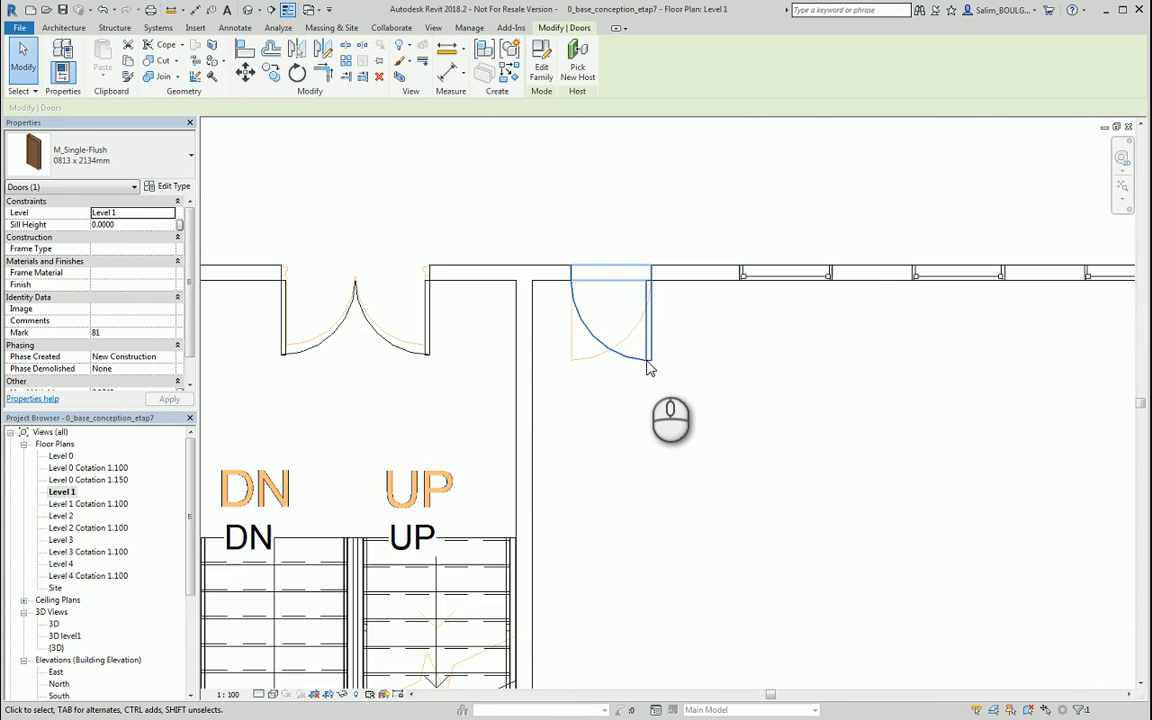
pyautogui.click(648, 354)
pyautogui.scroll(-3, 662, 360)
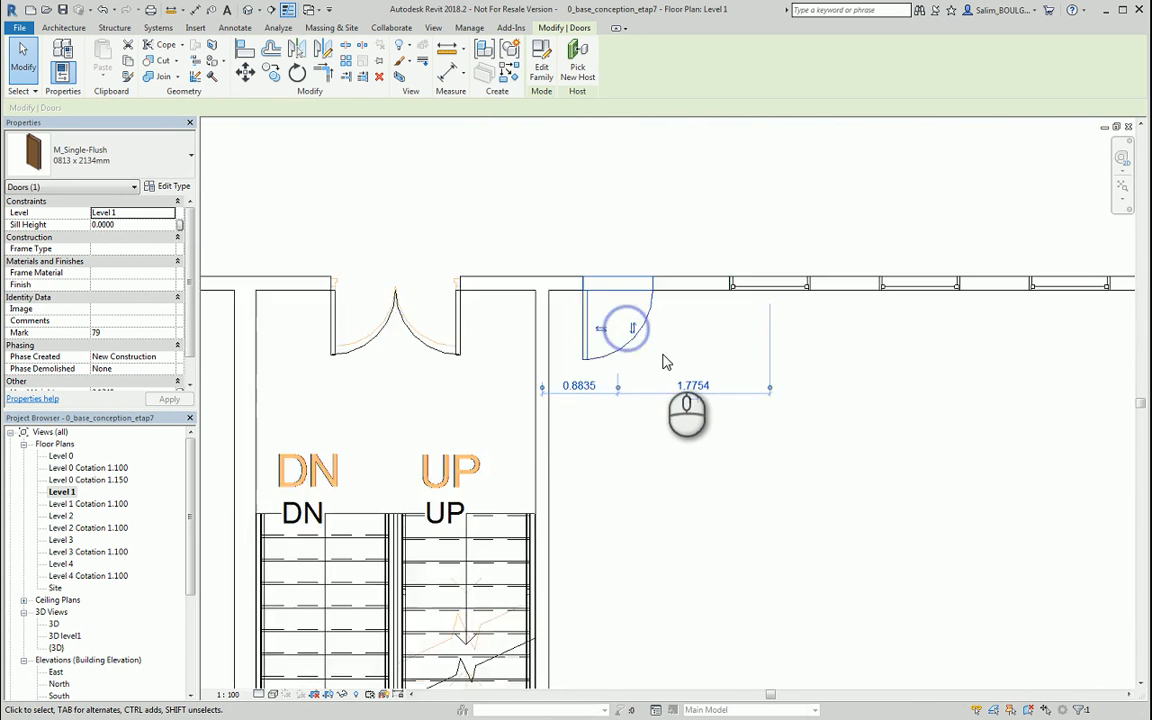
# Step: Flip the hand of the lower corridor door just past the last partition to match the drawn swing
pyautogui.scroll(-1, 752, 358)
pyautogui.moveTo(754, 358); pyautogui.dragTo(606, 352, button='middle')
pyautogui.scroll(4, 767, 345)
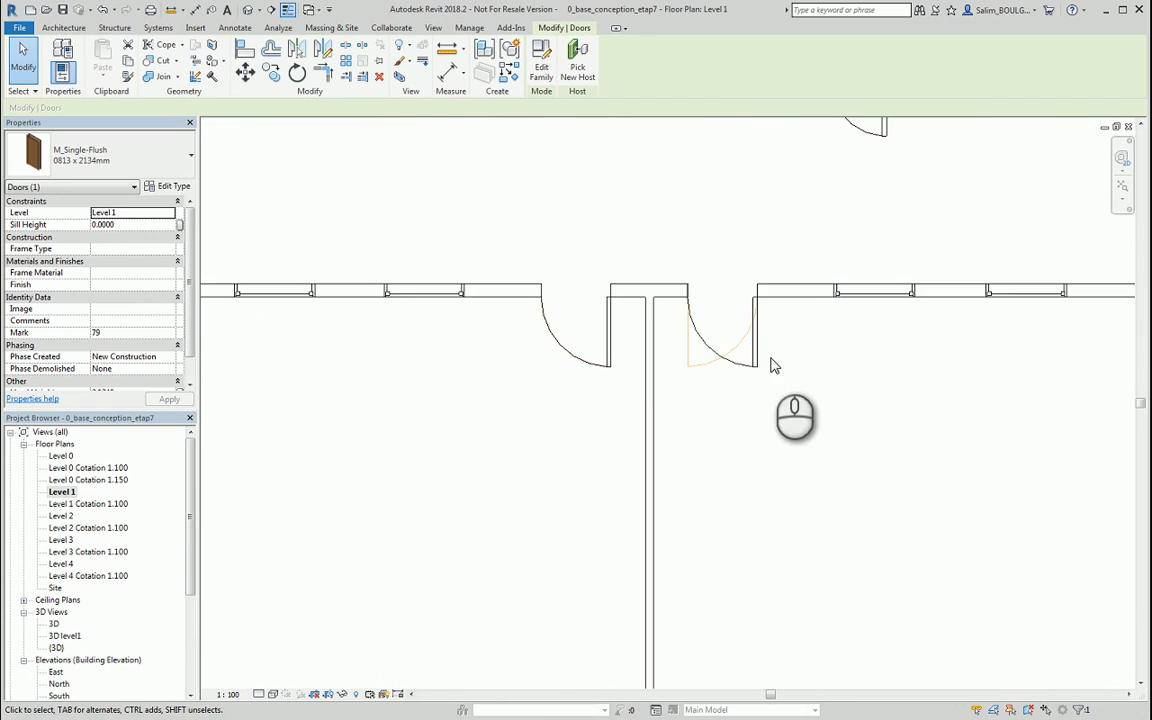
pyautogui.click(736, 335)
pyautogui.scroll(-4, 815, 372)
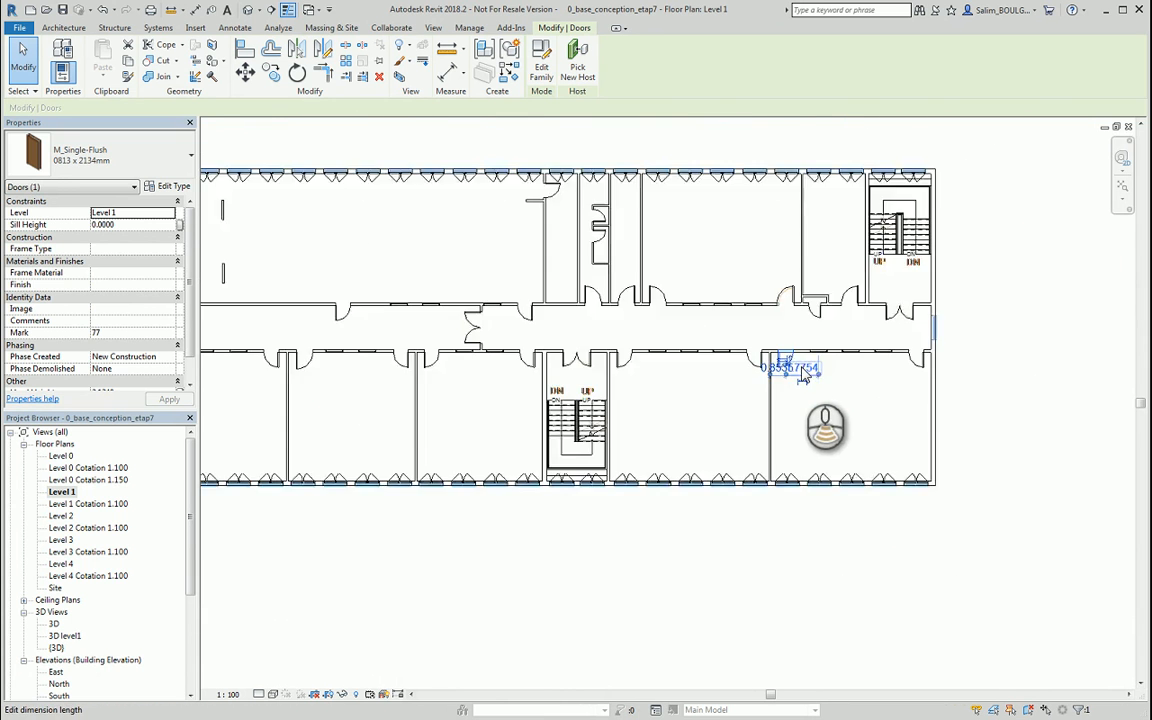
pyautogui.moveTo(825, 369); pyautogui.dragTo(868, 386, button='middle')
pyautogui.press('Escape')
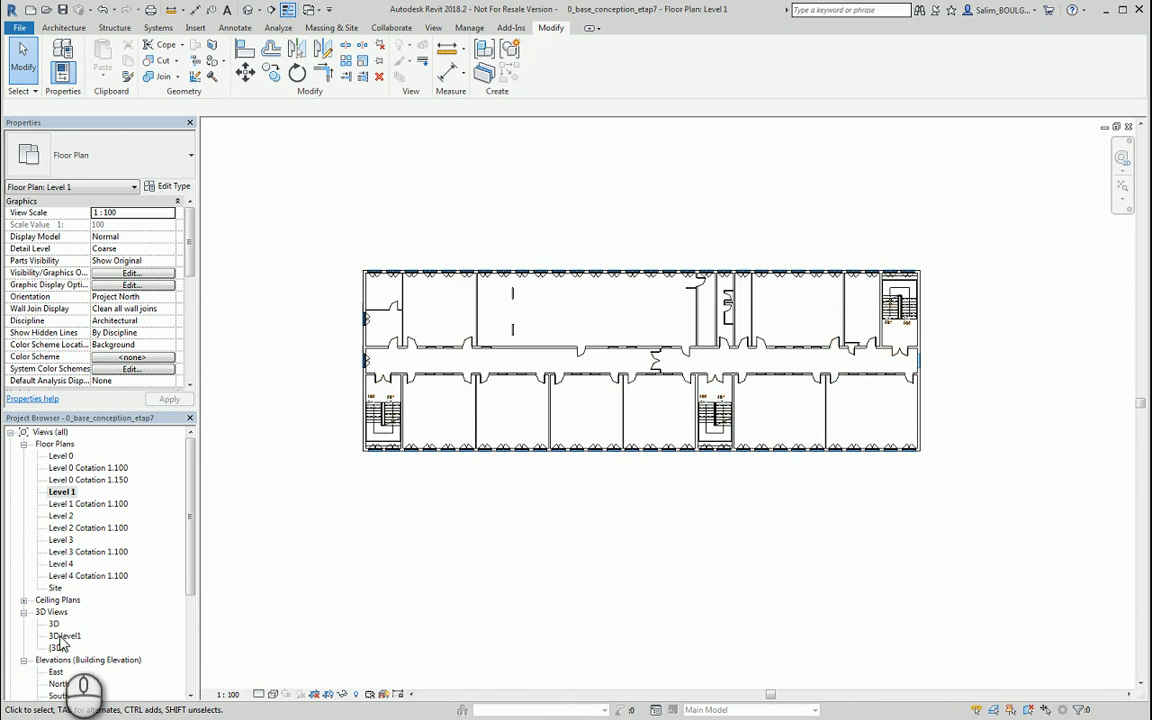
# Step: Open the 3D level1 view and inspect the placed corridor doors
pyautogui.doubleClick(62, 637)
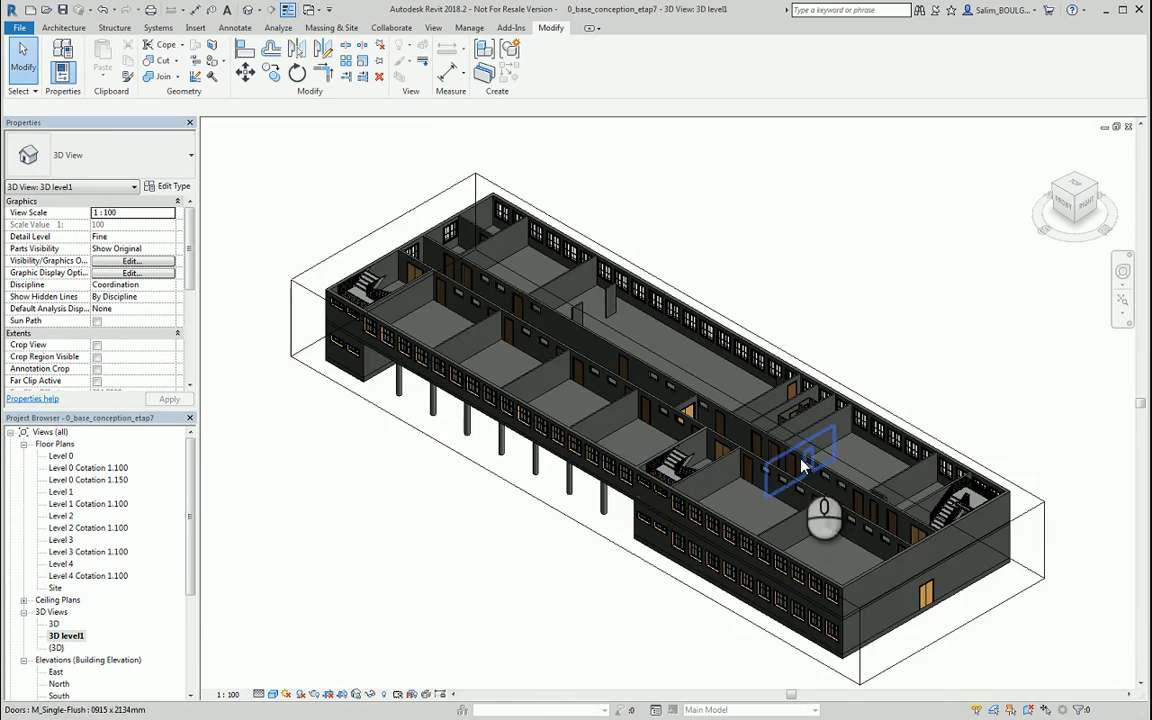
pyautogui.scroll(4, 805, 480)
pyautogui.scroll(-5, 805, 480)
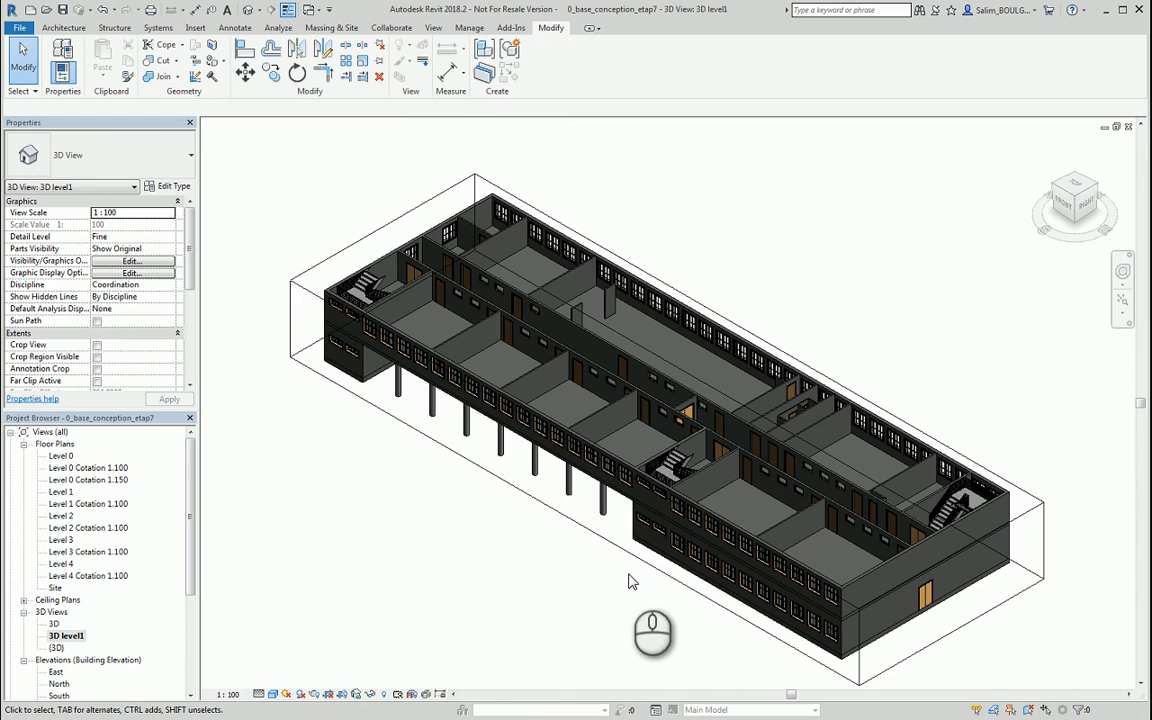
# Step: Open the Level 1 Cotation 1.100 floor plan and frame the building
pyautogui.doubleClick(89, 504)
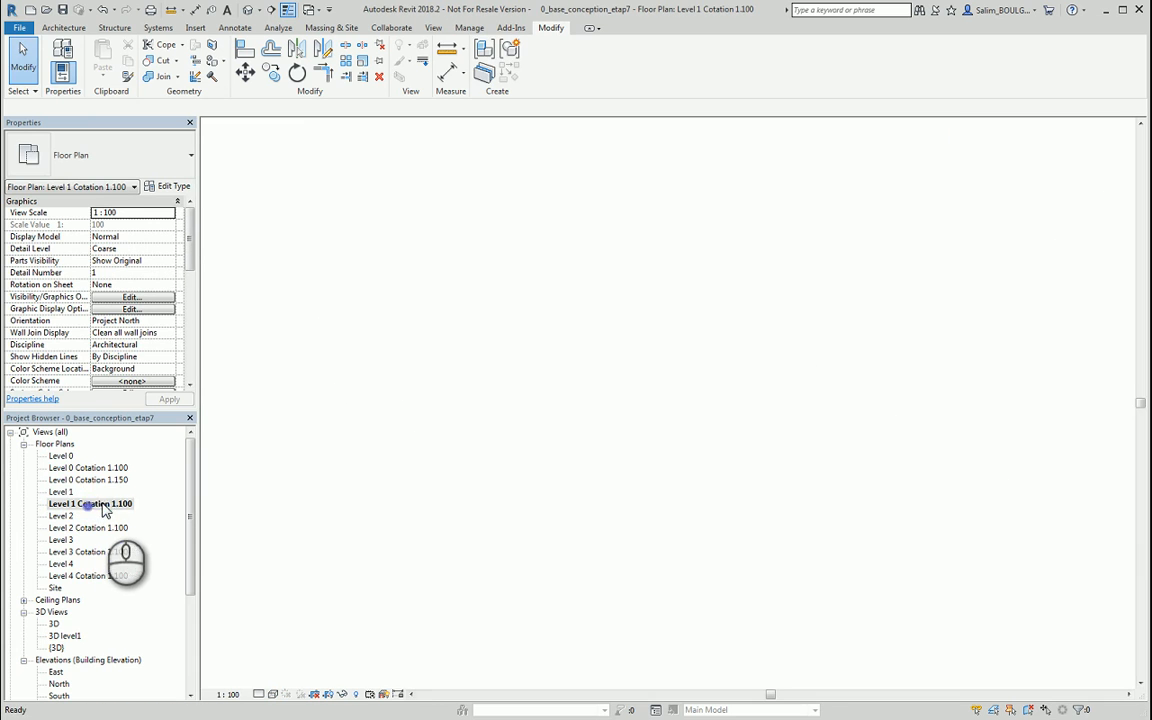
pyautogui.scroll(2, 592, 348)
pyautogui.scroll(-1, 590, 390)
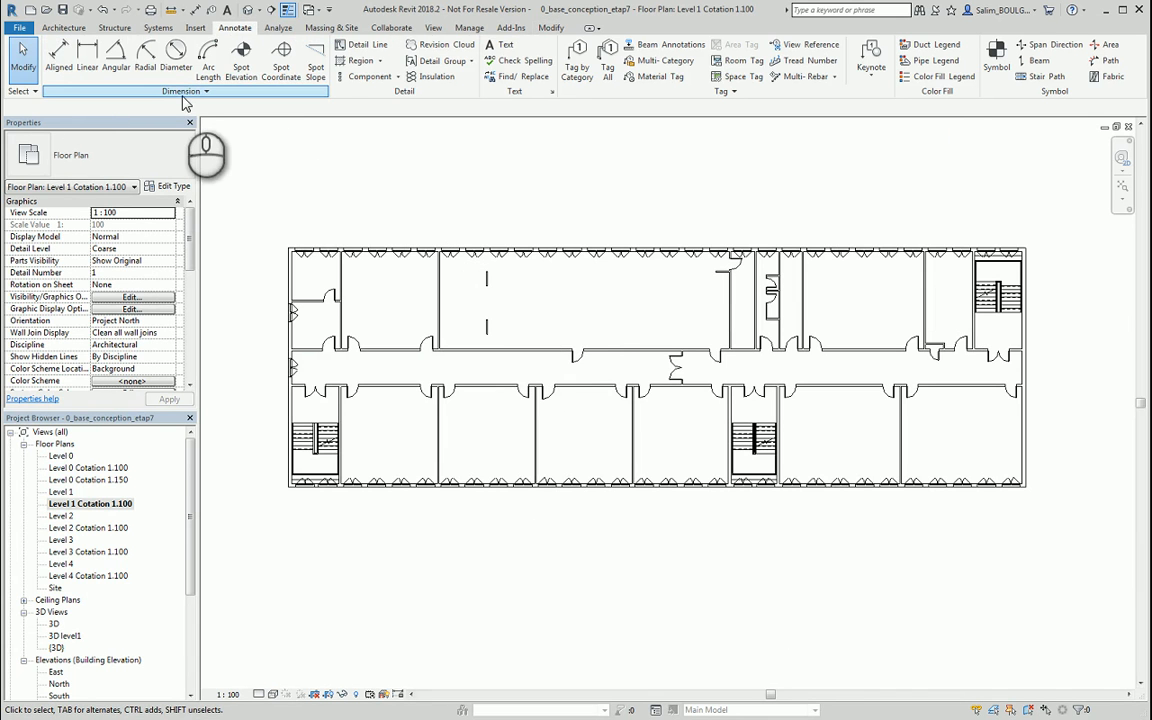
# Step: Place aligned dimensions for the inner width and depth of the upper-left corner room
pyautogui.click(59, 55)
pyautogui.scroll(3, 286, 248)
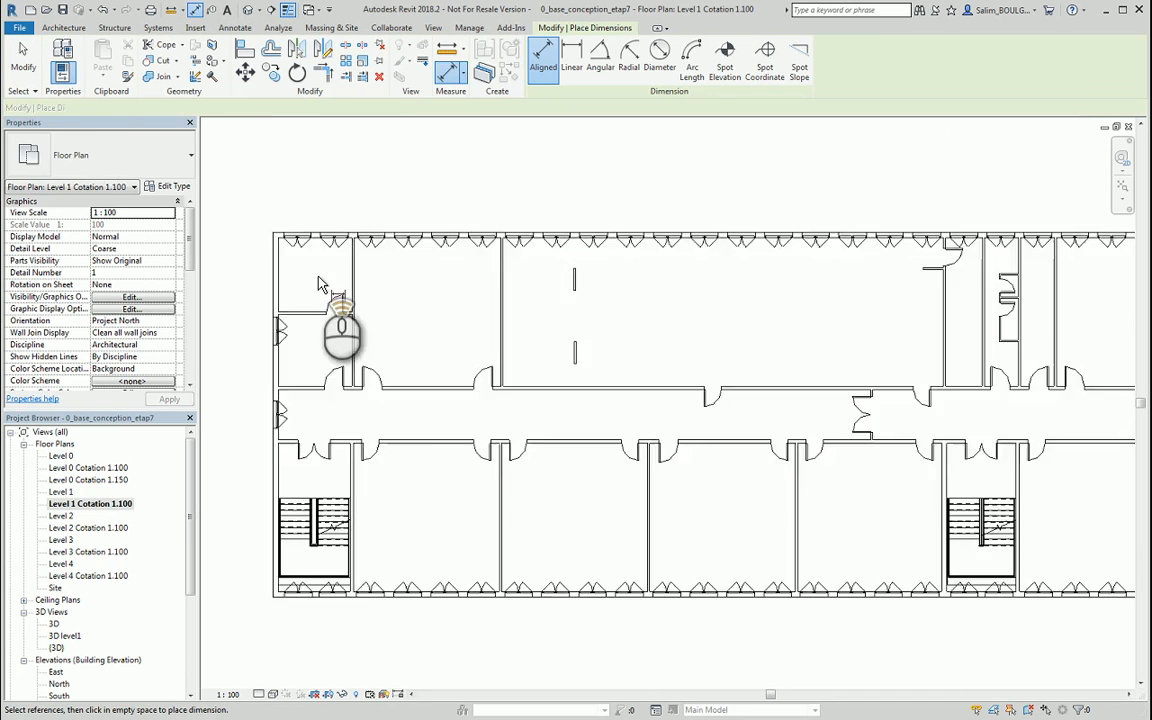
pyautogui.click(241, 273)
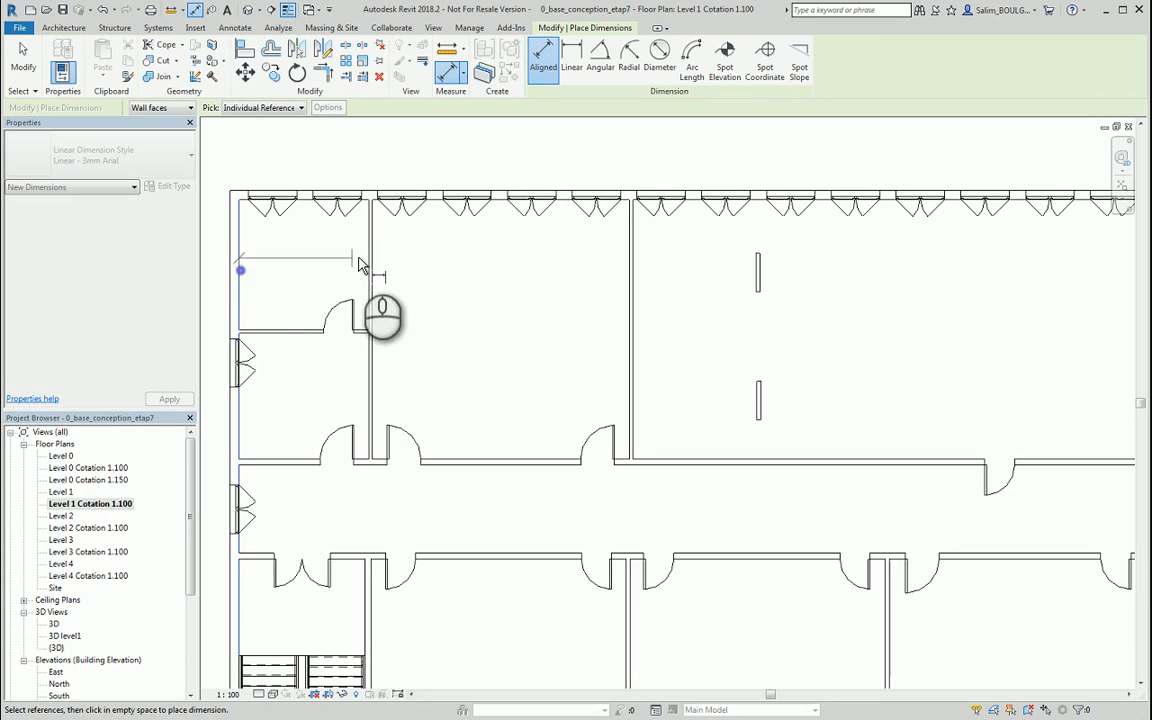
pyautogui.click(368, 263)
pyautogui.click(333, 255)
pyautogui.click(304, 199)
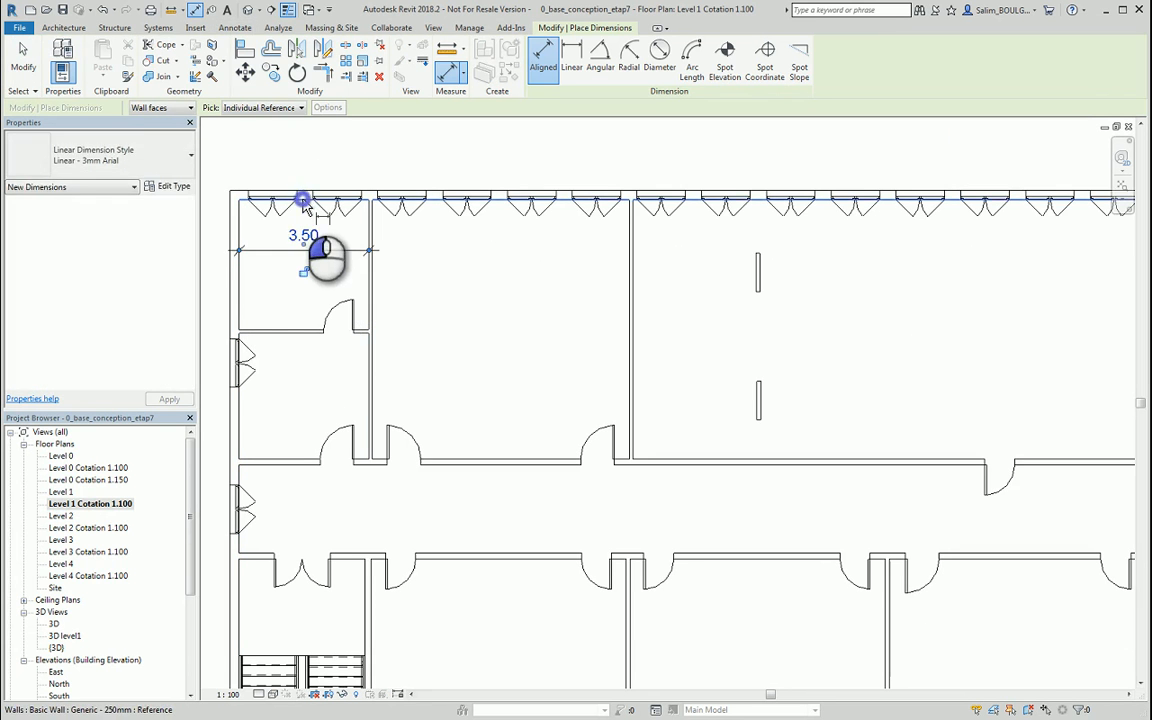
pyautogui.click(293, 329)
pyautogui.click(273, 302)
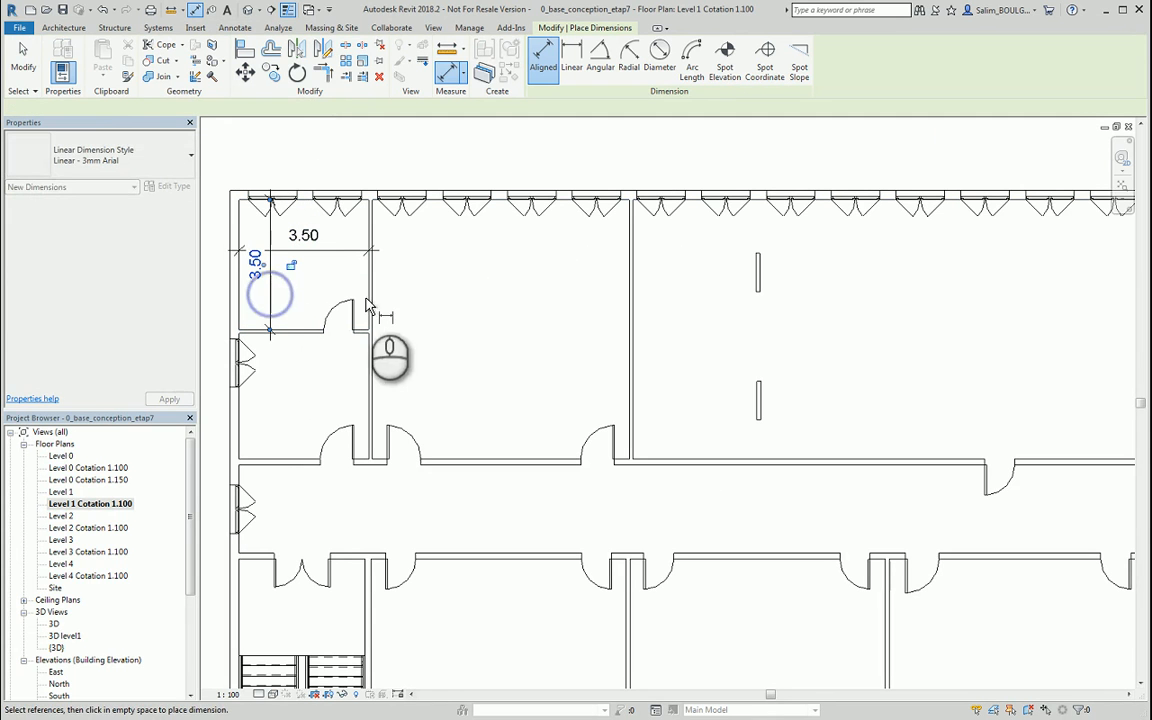
# Step: Dimension the depth and width of the room directly below the corner room, lining the depth up with the one above
pyautogui.click(297, 332)
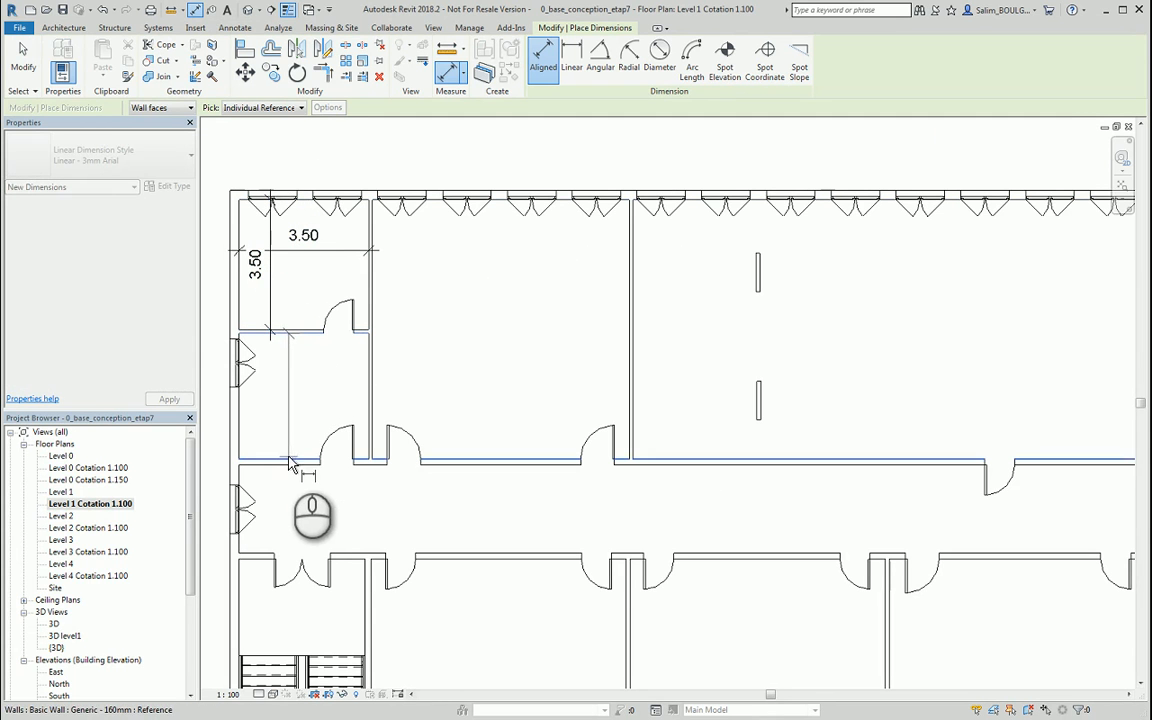
pyautogui.click(287, 459)
pyautogui.click(266, 398)
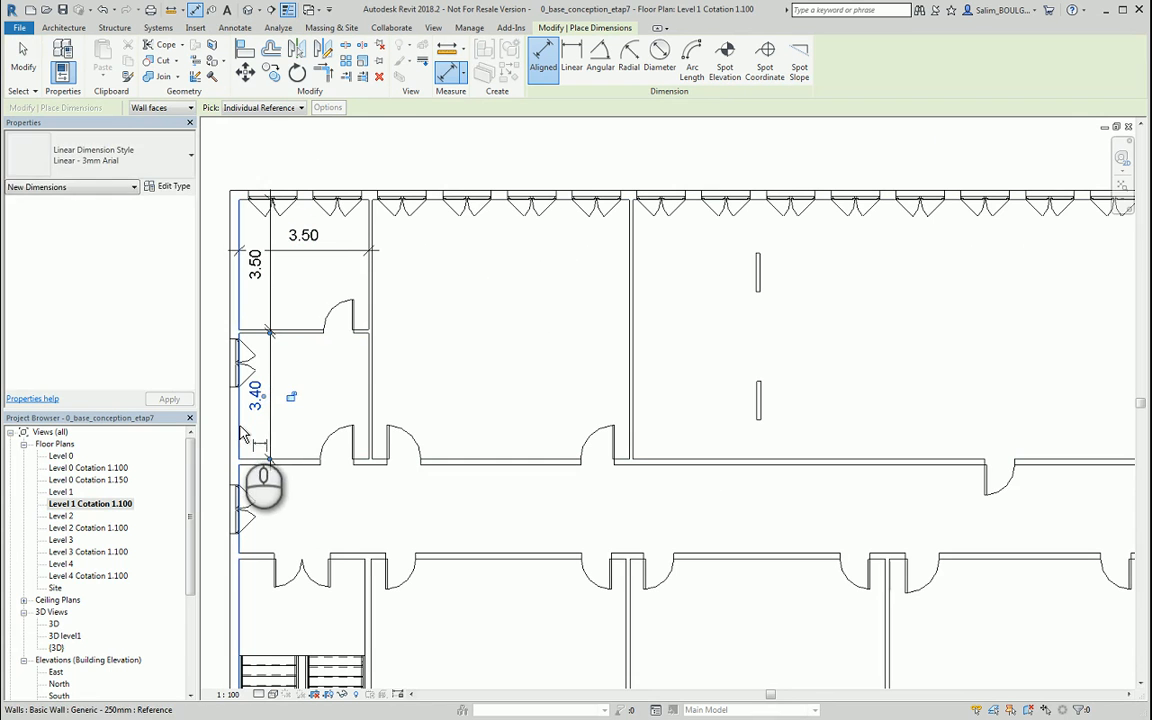
pyautogui.click(238, 419)
pyautogui.click(366, 407)
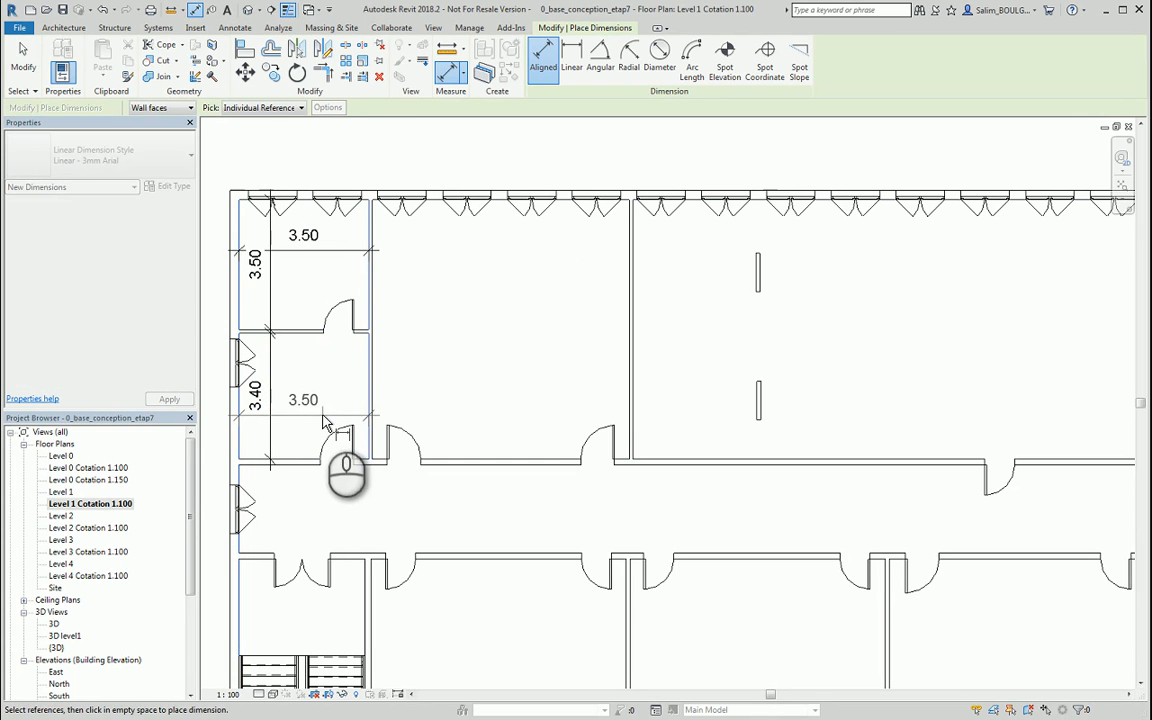
pyautogui.click(320, 412)
# Step: Dimension the inner width of the upper-row room between the corner rooms and the large hall
pyautogui.click(372, 352)
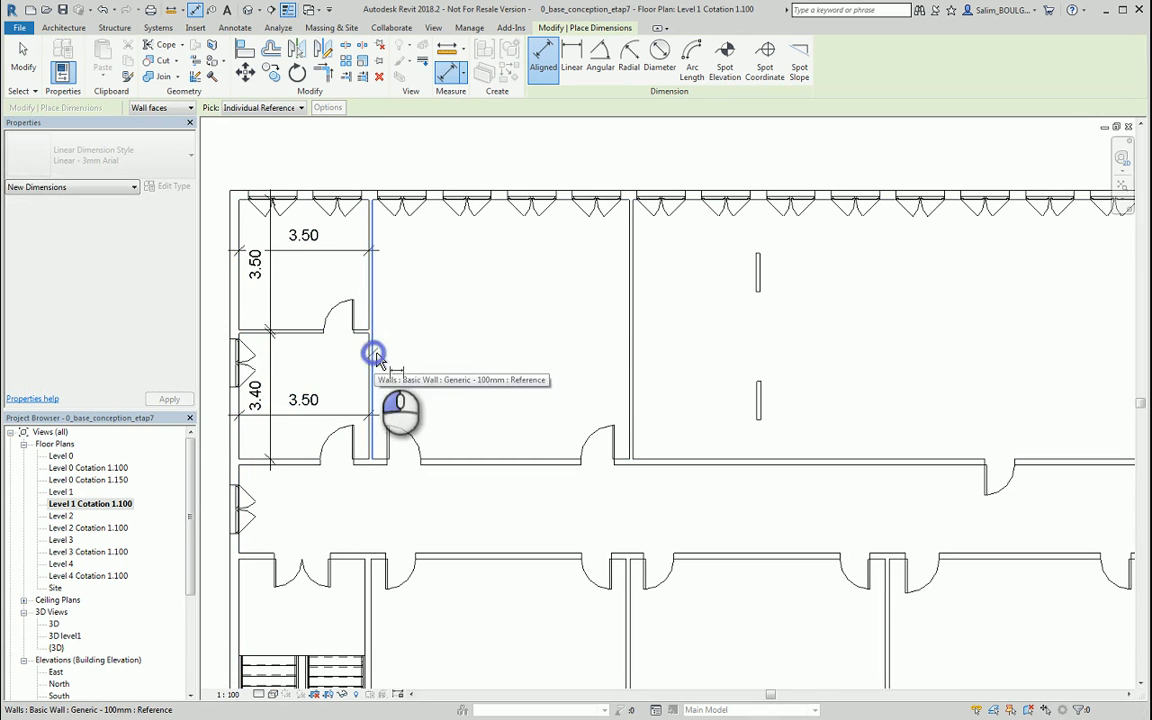
pyautogui.click(632, 352)
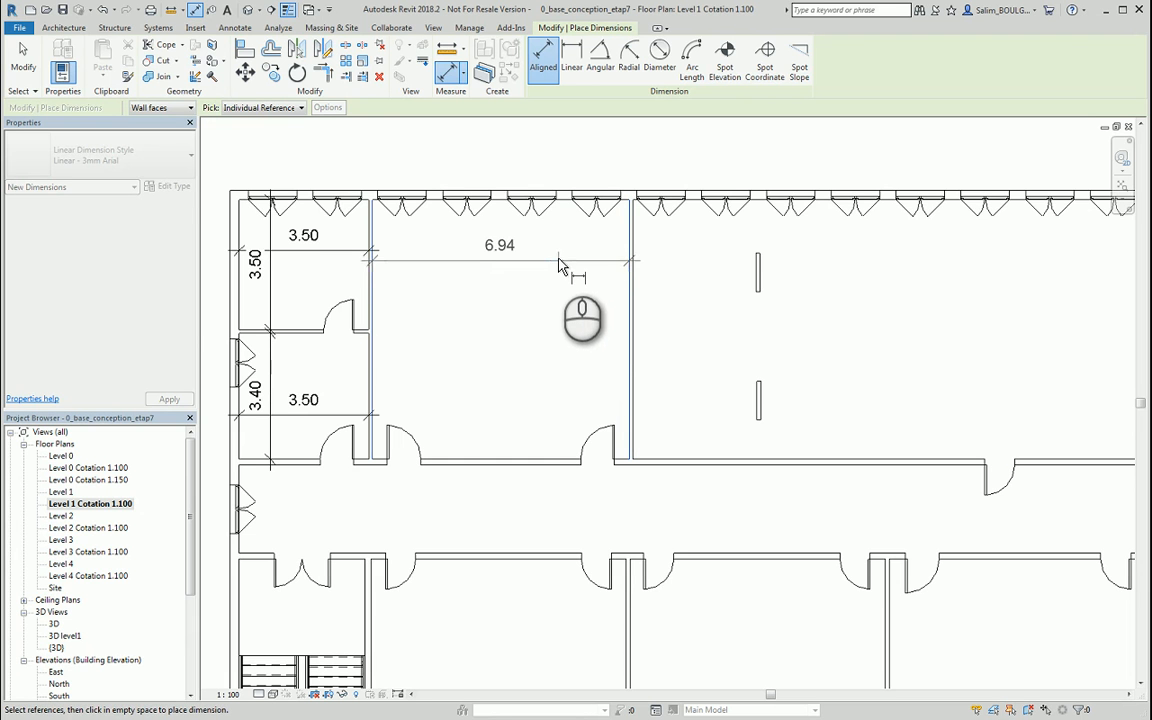
pyautogui.click(556, 254)
# Step: Dimension the width and depth of the large upper hall, continuing the width along the existing dimension line
pyautogui.click(634, 292)
pyautogui.scroll(-2, 650, 300)
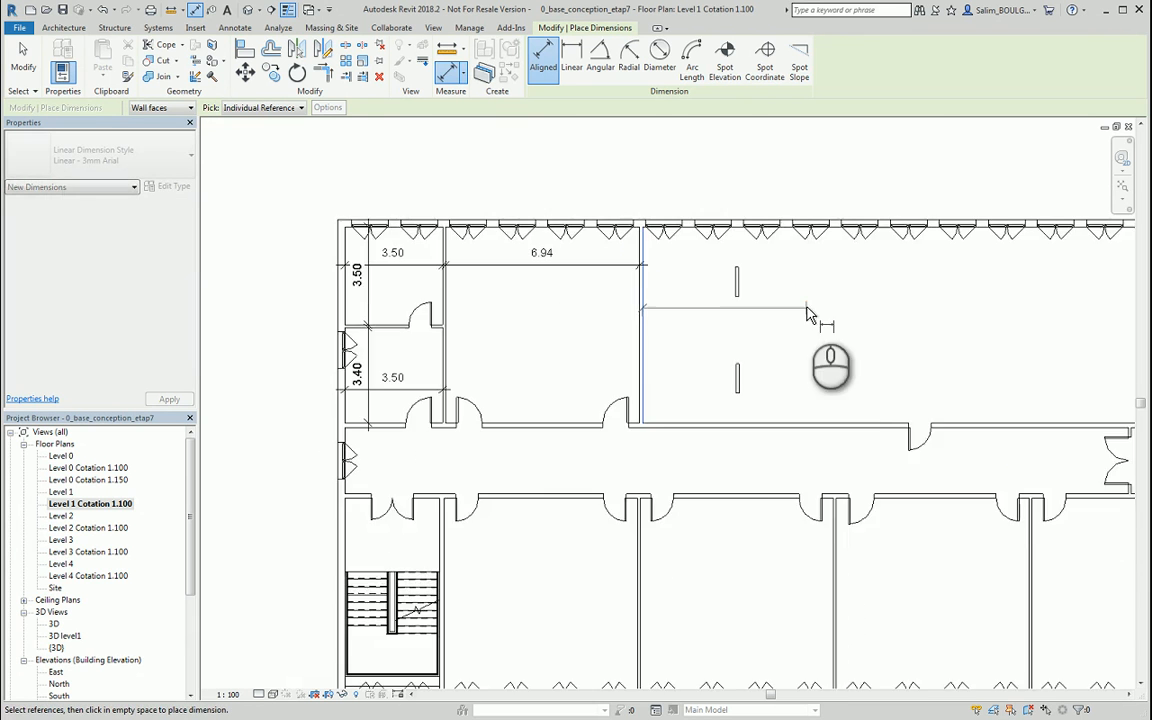
pyautogui.moveTo(808, 314); pyautogui.dragTo(466, 324, button='middle')
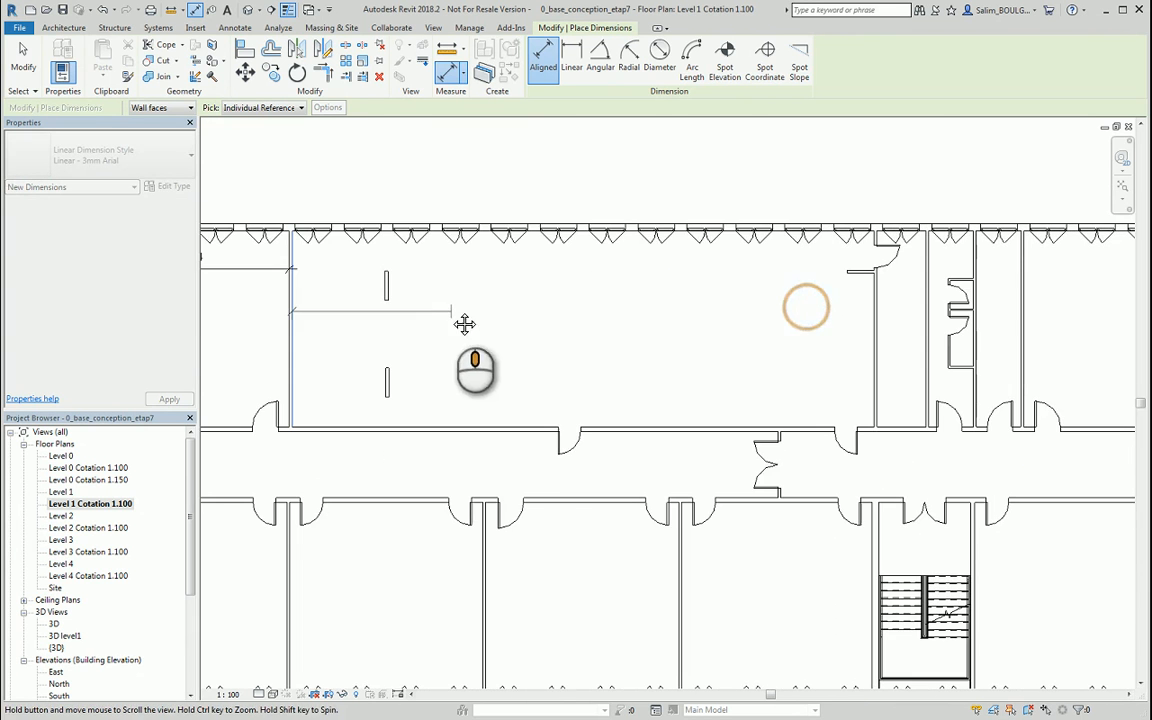
pyautogui.click(873, 313)
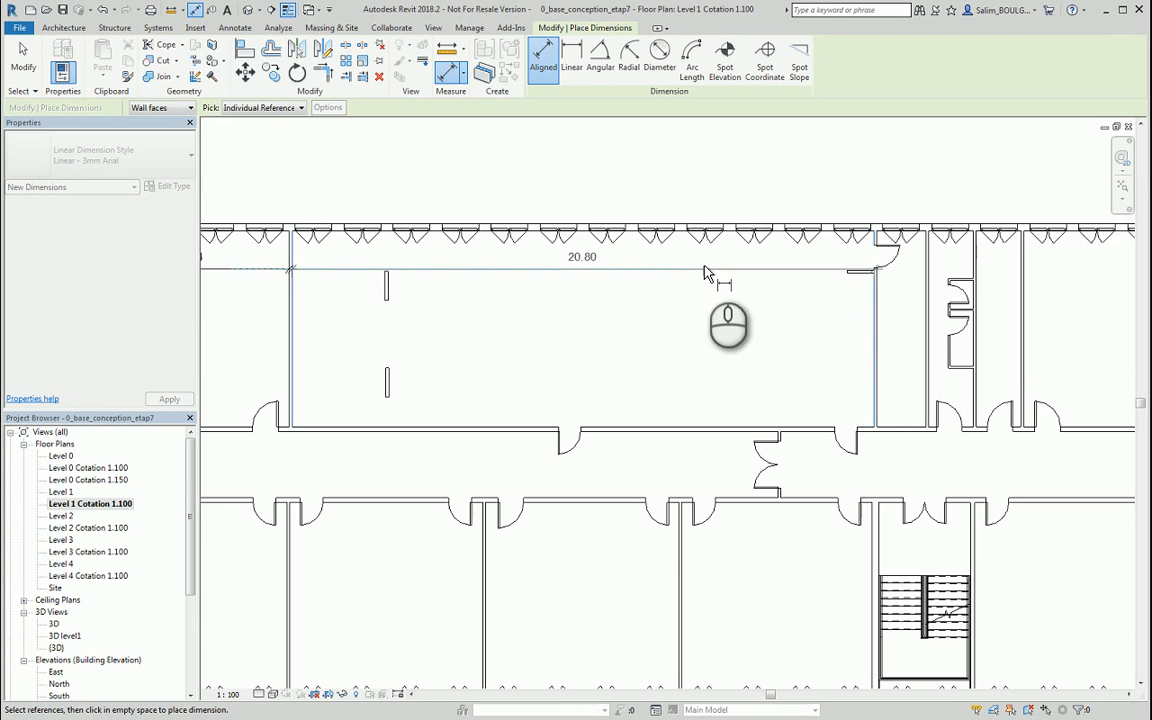
pyautogui.click(704, 272)
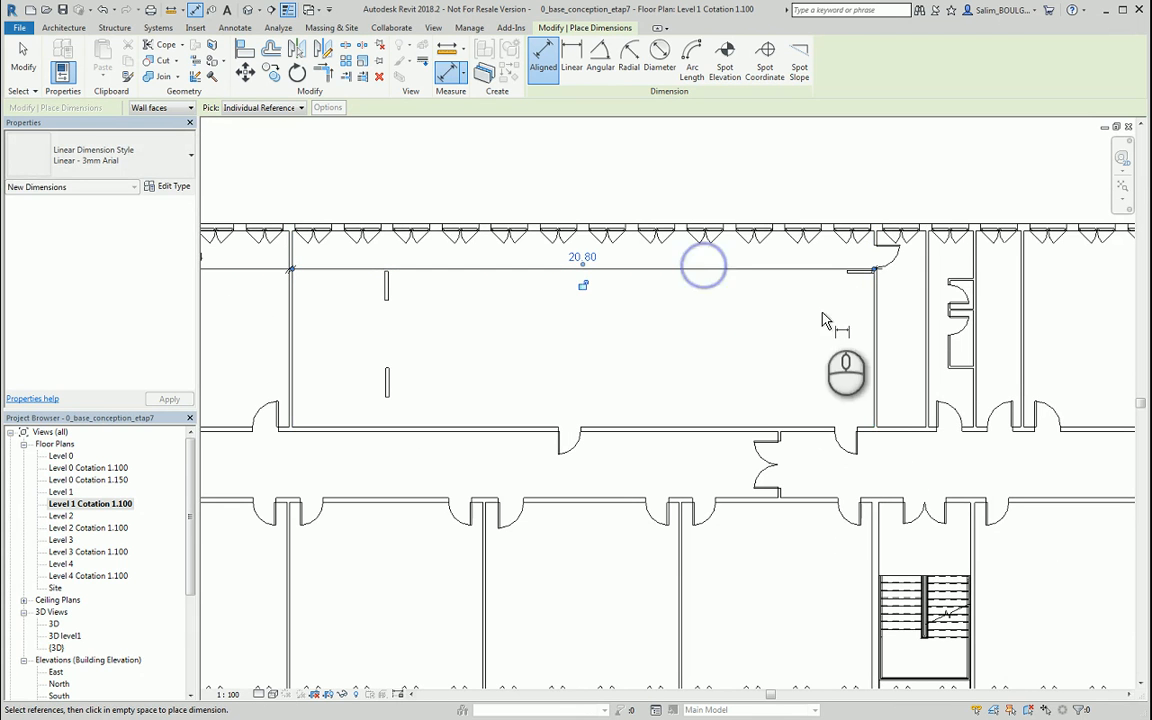
pyautogui.click(732, 236)
pyautogui.click(750, 430)
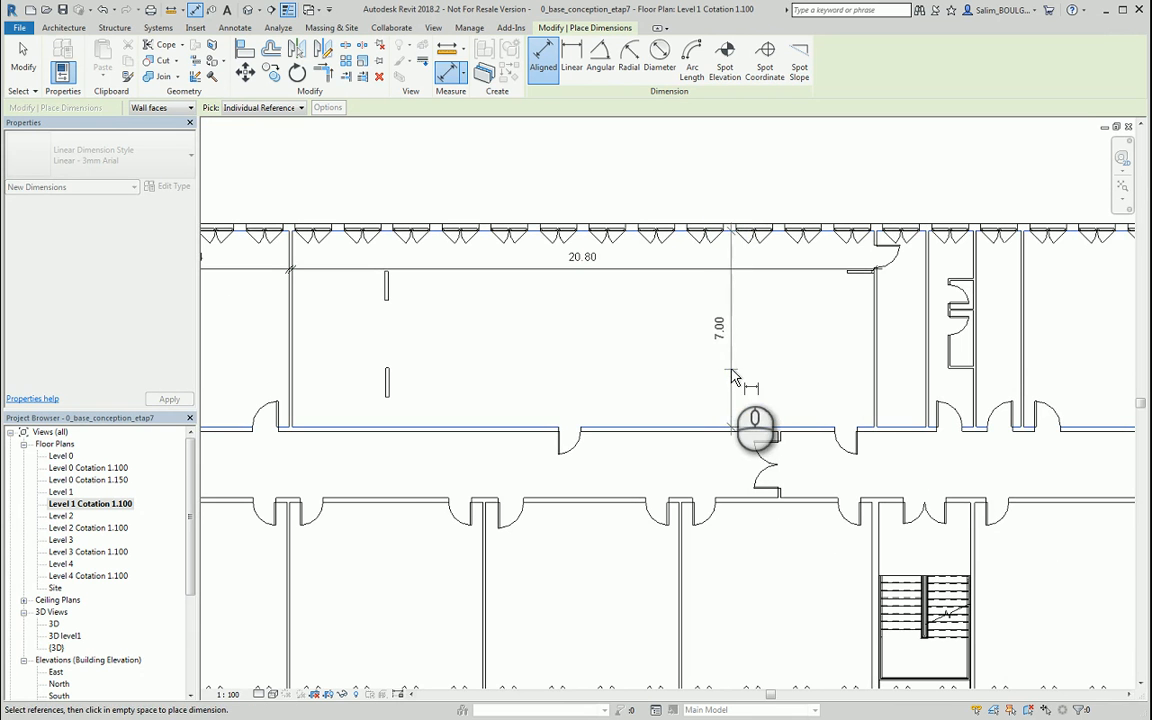
pyautogui.click(731, 370)
# Step: Dimension the widths of the three narrow rooms beside the large hall along the same dimension line
pyautogui.moveTo(848, 353); pyautogui.dragTo(578, 357, button='middle')
pyautogui.scroll(2, 625, 355)
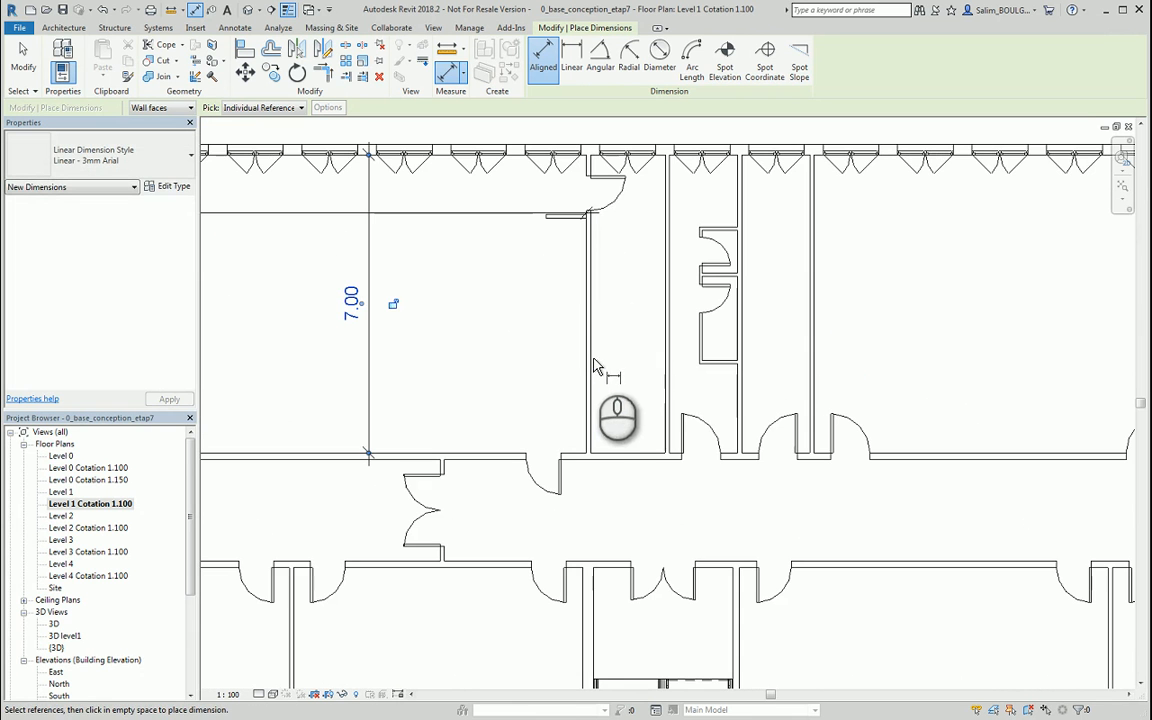
pyautogui.click(591, 362)
pyautogui.click(666, 360)
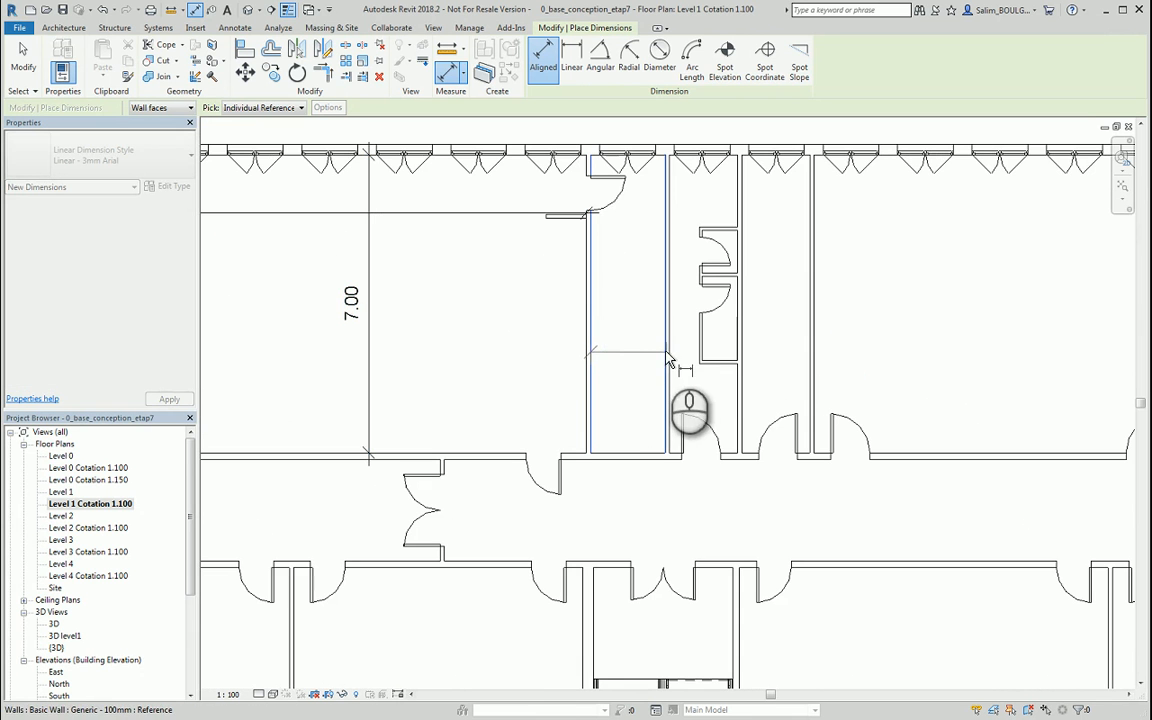
pyautogui.click(640, 215)
pyautogui.click(667, 211)
pyautogui.click(740, 218)
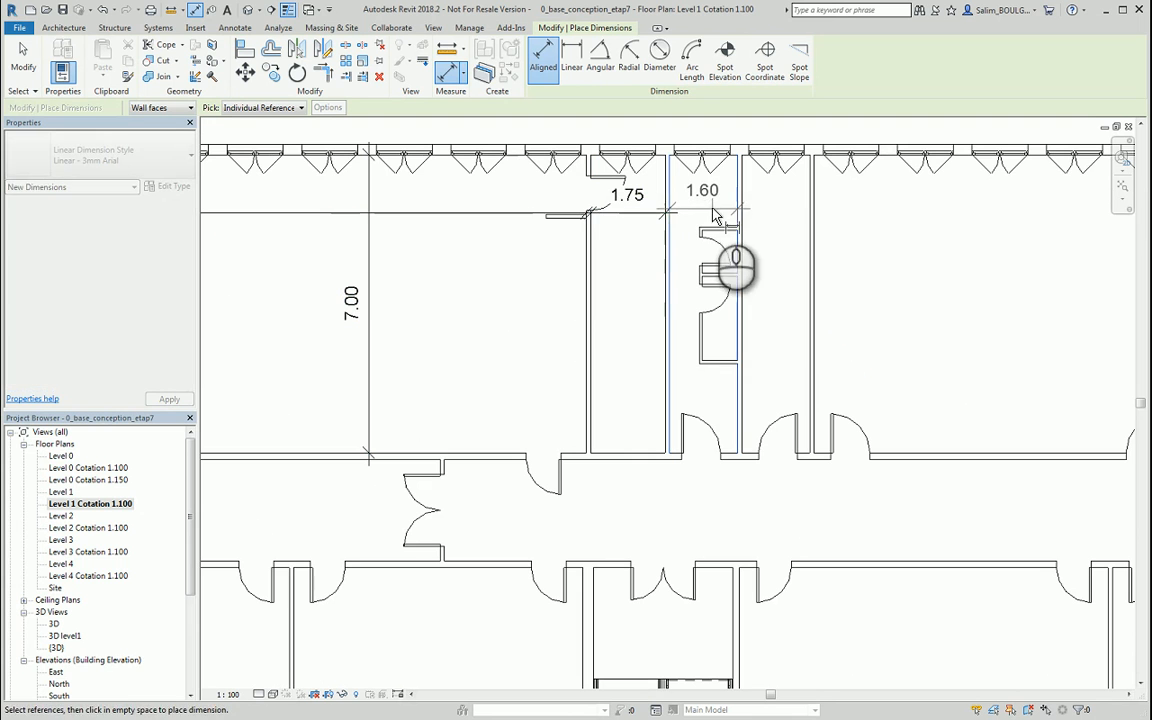
pyautogui.click(713, 213)
pyautogui.click(743, 222)
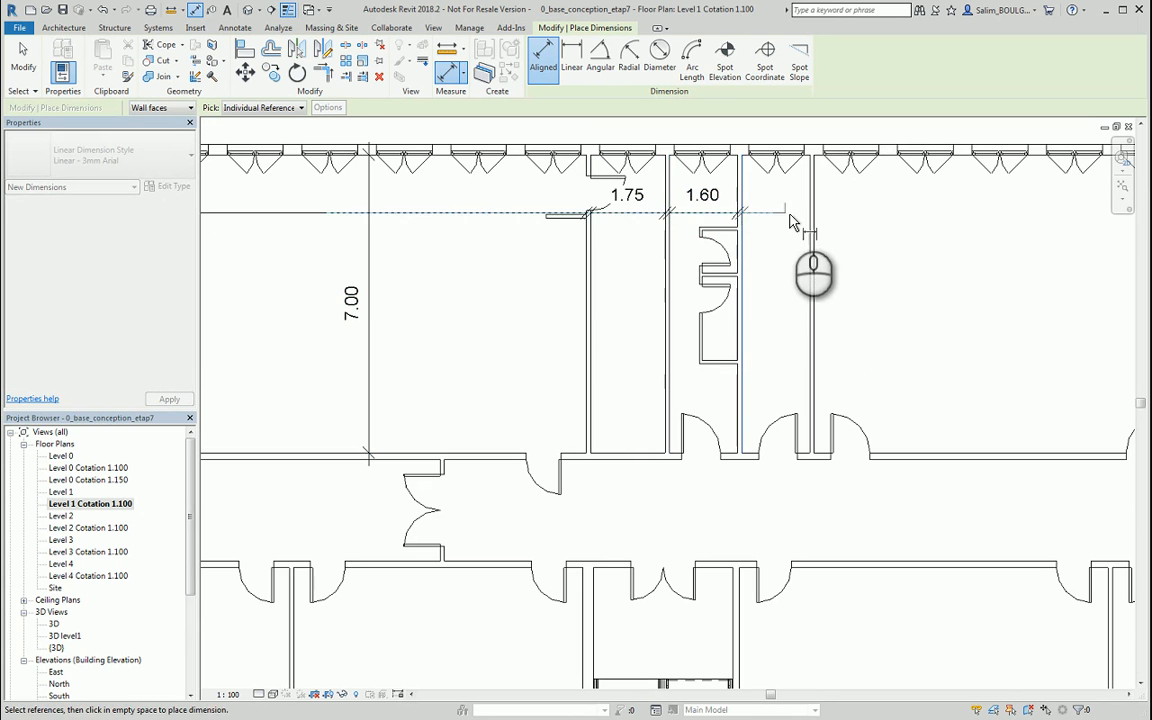
pyautogui.click(806, 220)
pyautogui.click(787, 214)
# Step: Dimension the inner width of the wide upper-row room past the narrow rooms, in line with their dimensions
pyautogui.scroll(-1, 871, 277)
pyautogui.moveTo(869, 282); pyautogui.dragTo(590, 284, button='middle')
pyautogui.click(574, 287)
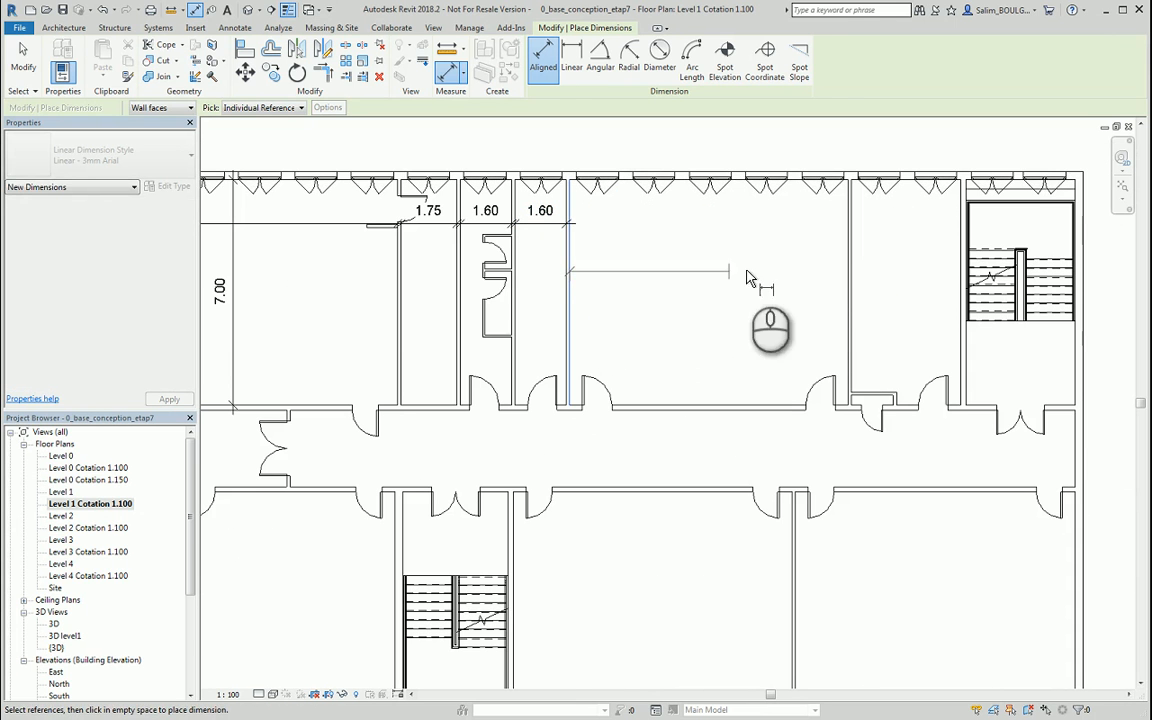
pyautogui.click(842, 272)
pyautogui.click(740, 222)
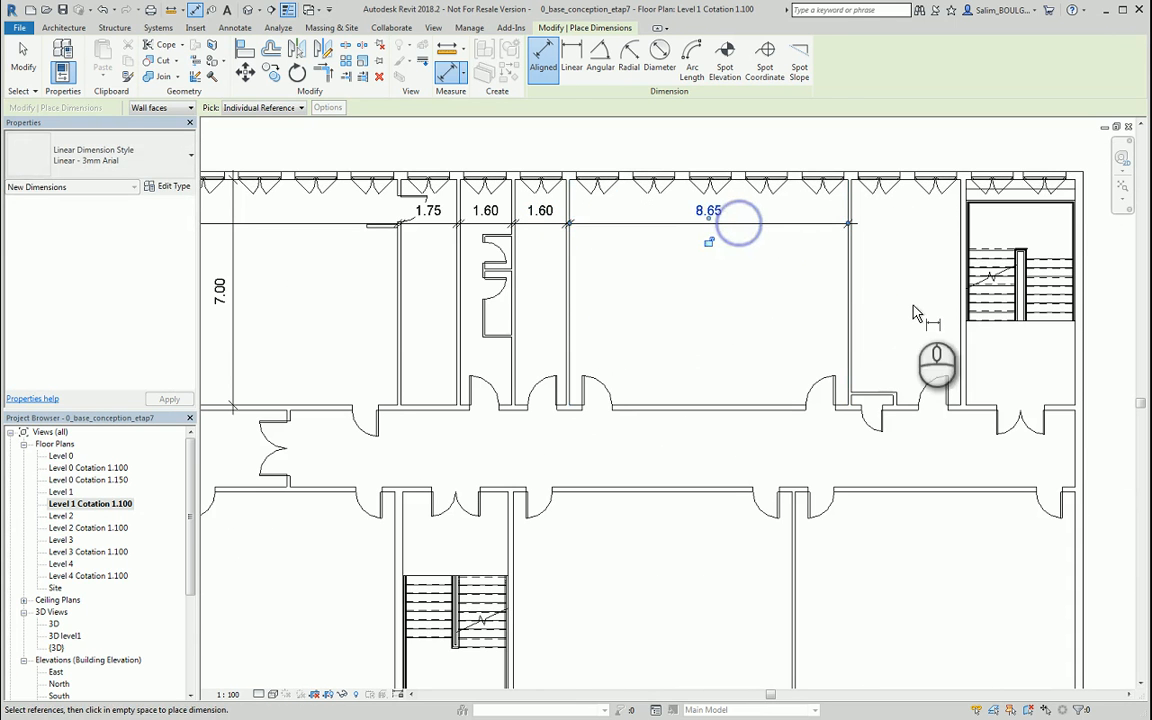
# Step: Dimension the inner width of the upper-row room beside the end stairwell, in line with the neighbouring room dimensions
pyautogui.moveTo(912, 305); pyautogui.dragTo(619, 313, button='middle')
pyautogui.click(591, 295)
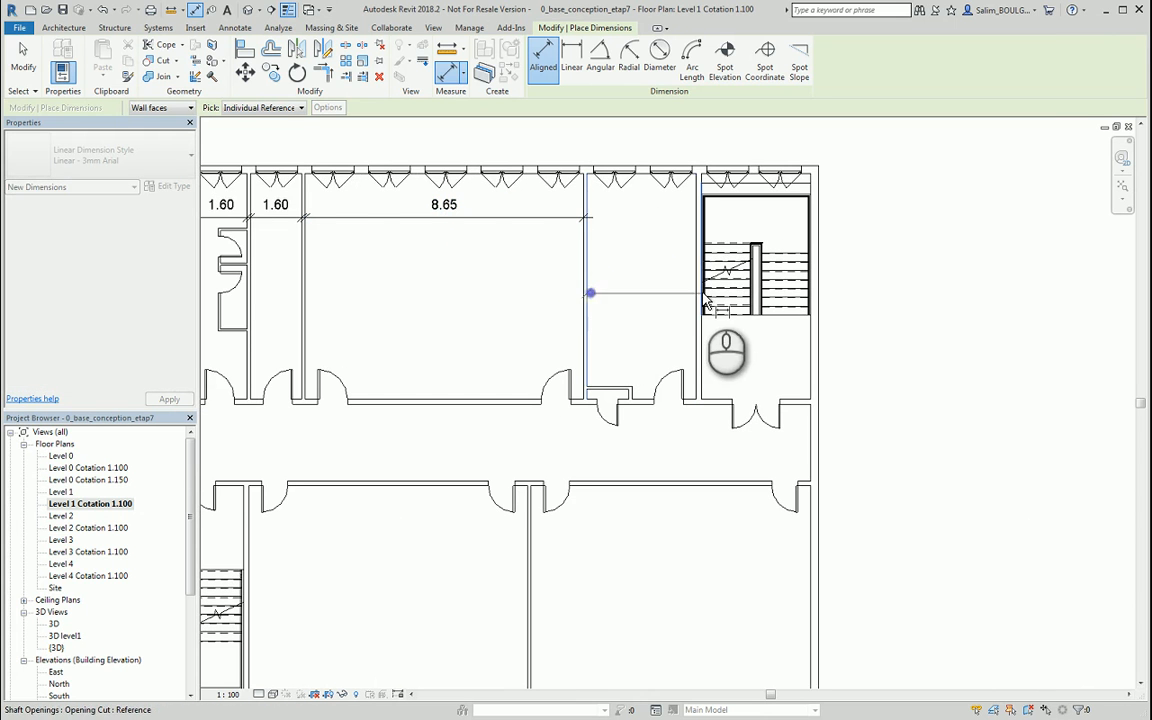
pyautogui.click(697, 295)
pyautogui.click(656, 213)
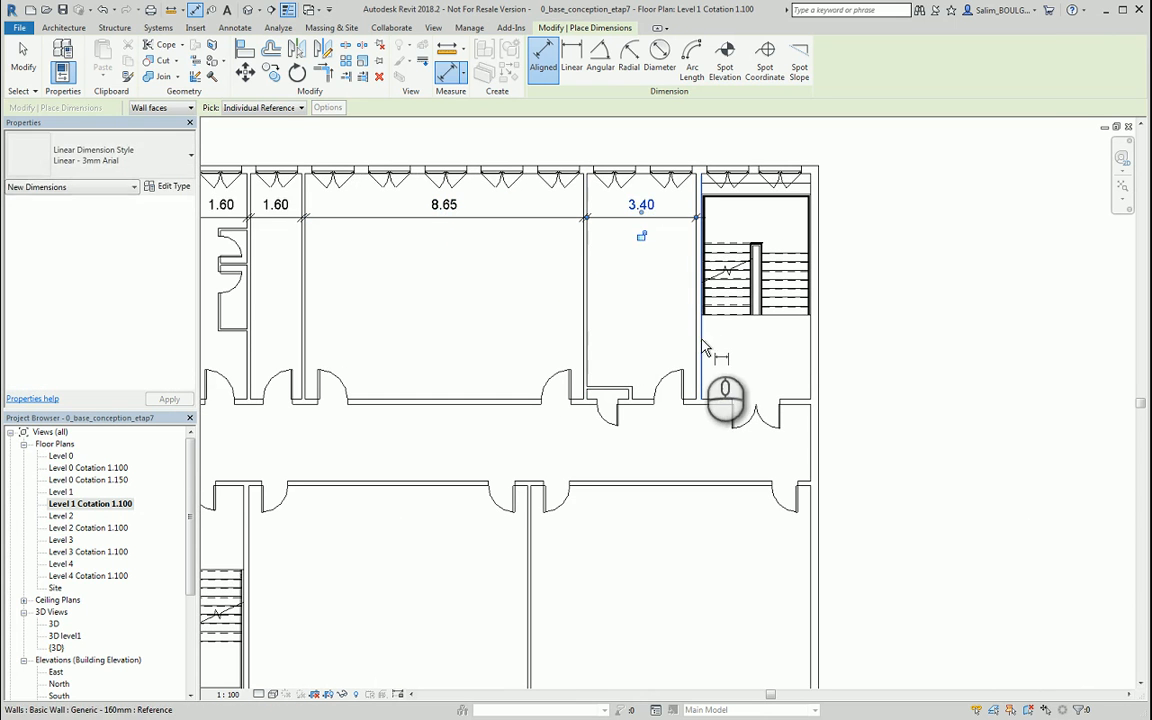
# Step: Dimension the width and depth of the landing in the upper-row end stairwell, measuring the depth from the corridor wall to the stair edge
pyautogui.click(811, 359)
pyautogui.click(787, 356)
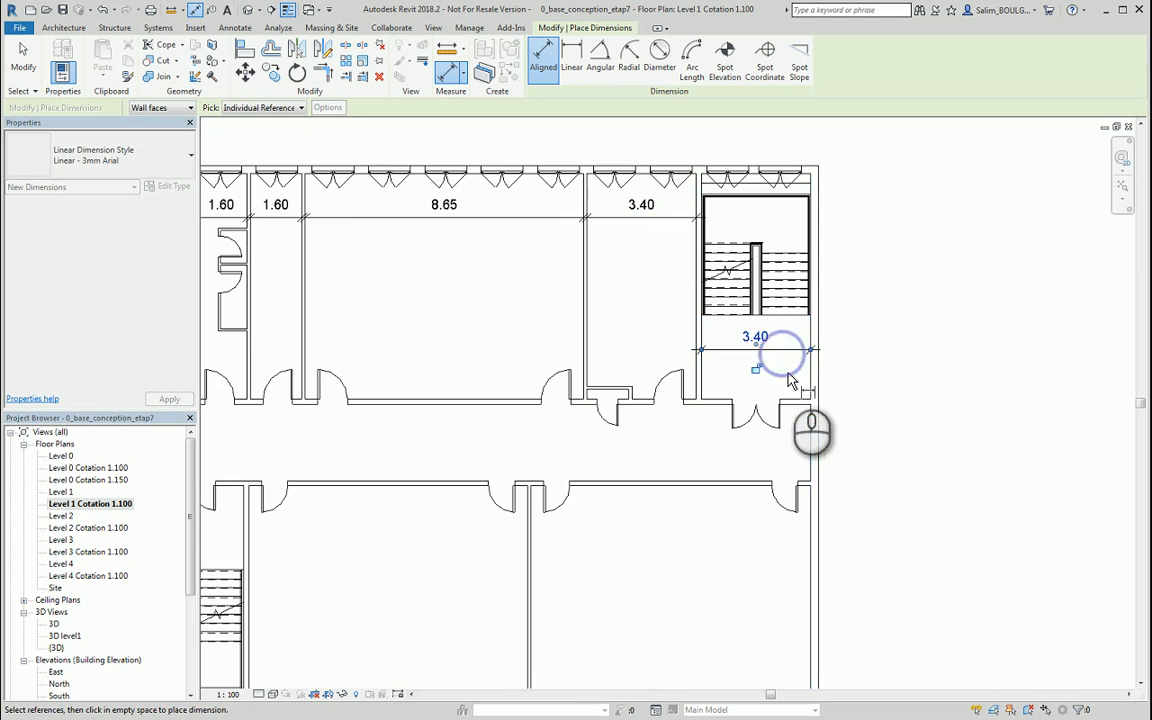
pyautogui.moveTo(788, 372); pyautogui.dragTo(770, 295, button='middle')
pyautogui.scroll(1, 716, 305)
pyautogui.click(693, 320)
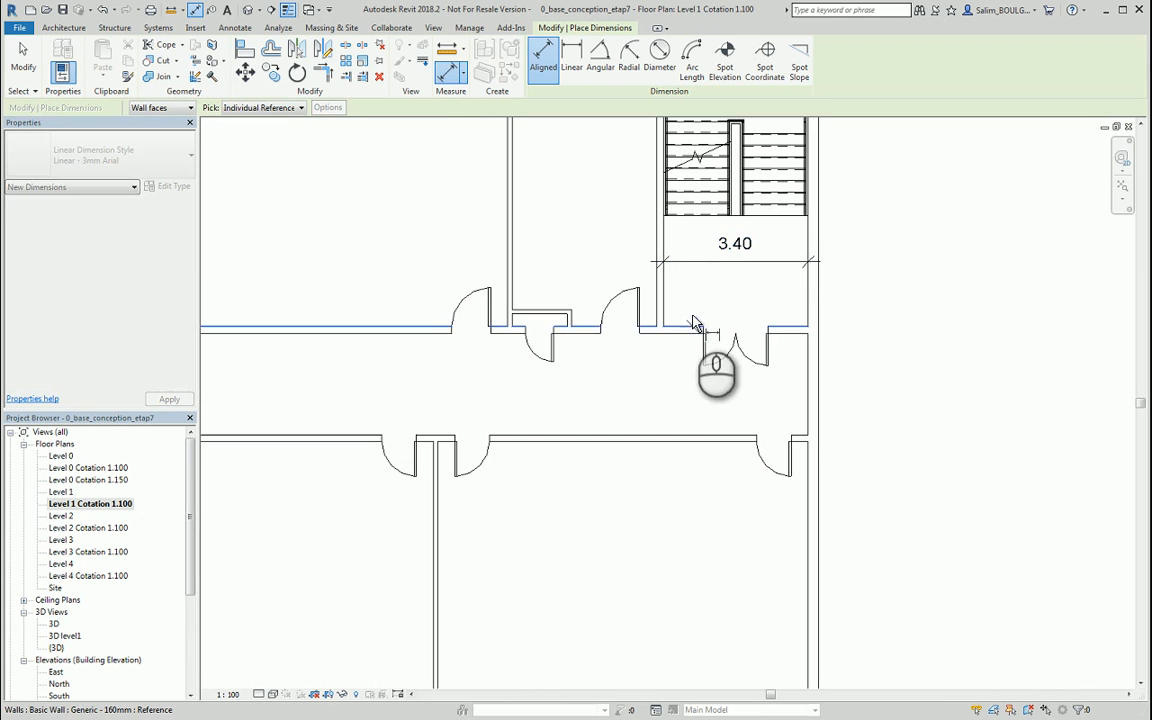
pyautogui.click(697, 216)
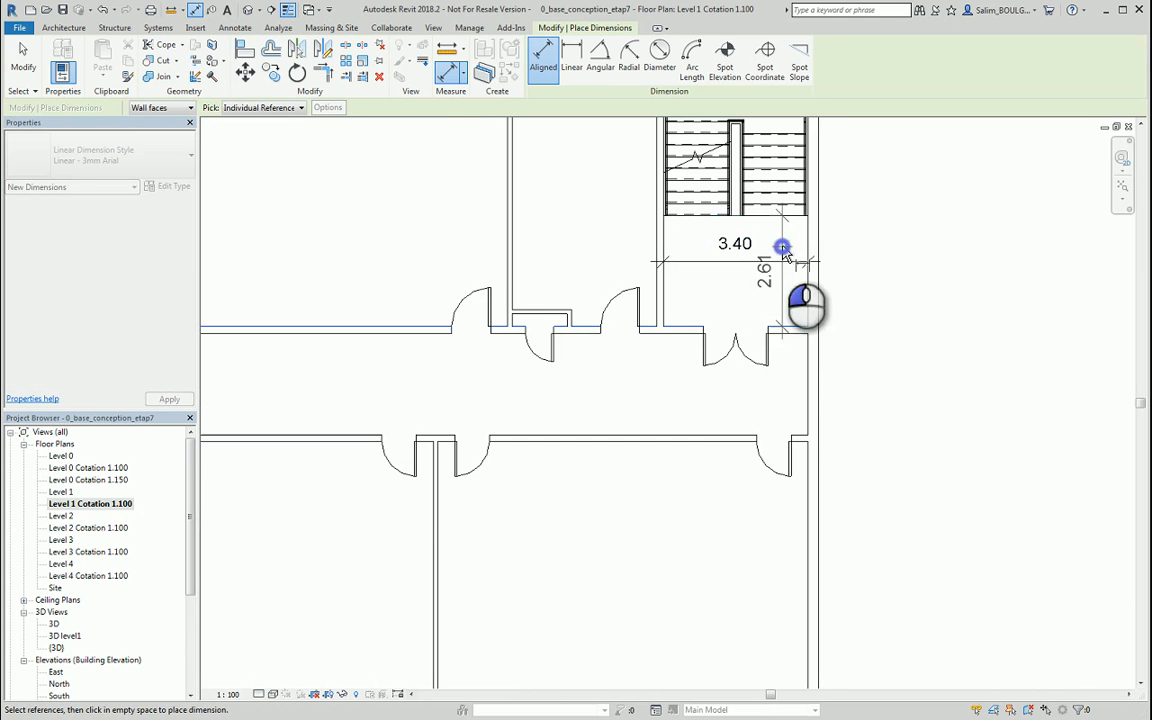
pyautogui.click(782, 247)
# Step: Dimension the clear width of the corridor between its two wall faces, near the upper stairwell's double door
pyautogui.scroll(-2, 777, 329)
pyautogui.moveTo(766, 381); pyautogui.dragTo(745, 311, button='middle')
pyautogui.scroll(1, 751, 309)
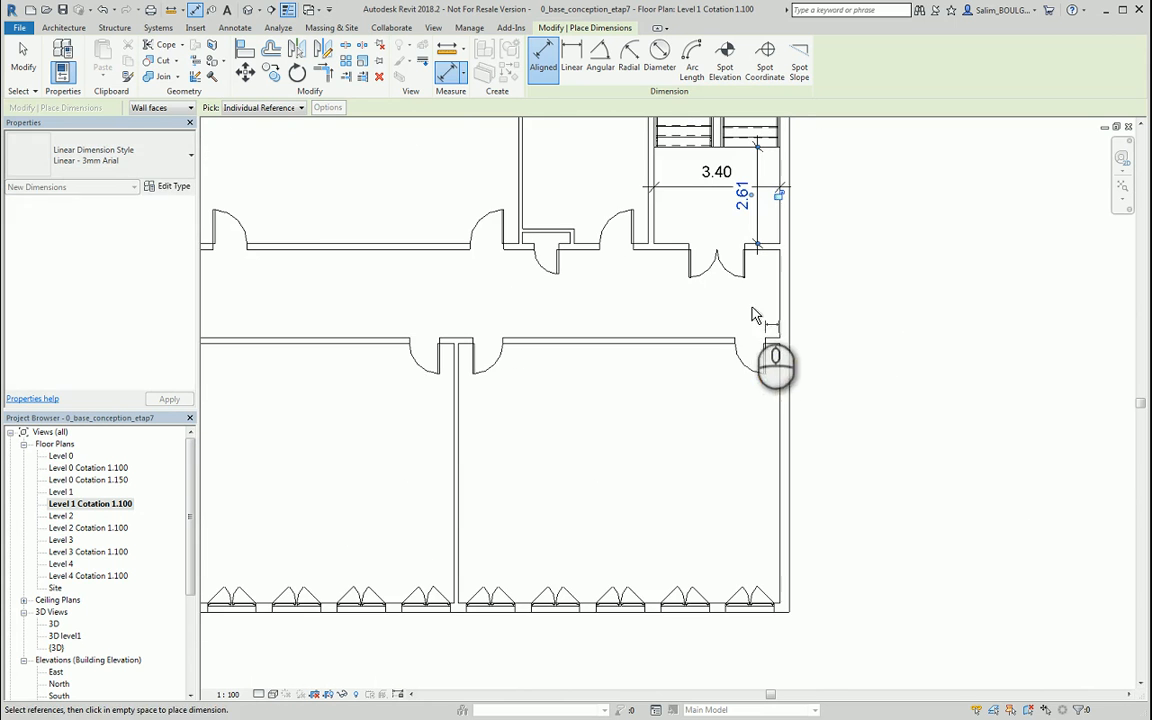
pyautogui.click(700, 342)
pyautogui.click(662, 250)
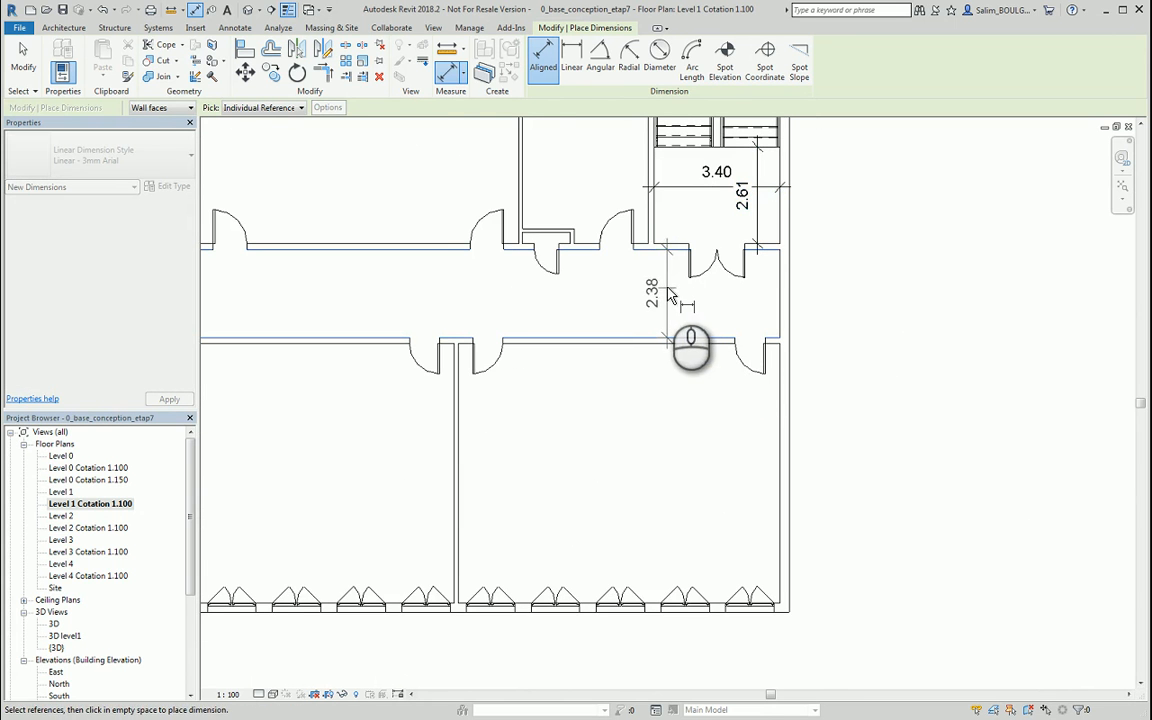
pyautogui.click(671, 290)
# Step: Dimension the inner width and depth of the lower-row corner room across the corridor from the upper end stairwell
pyautogui.scroll(-2, 690, 320)
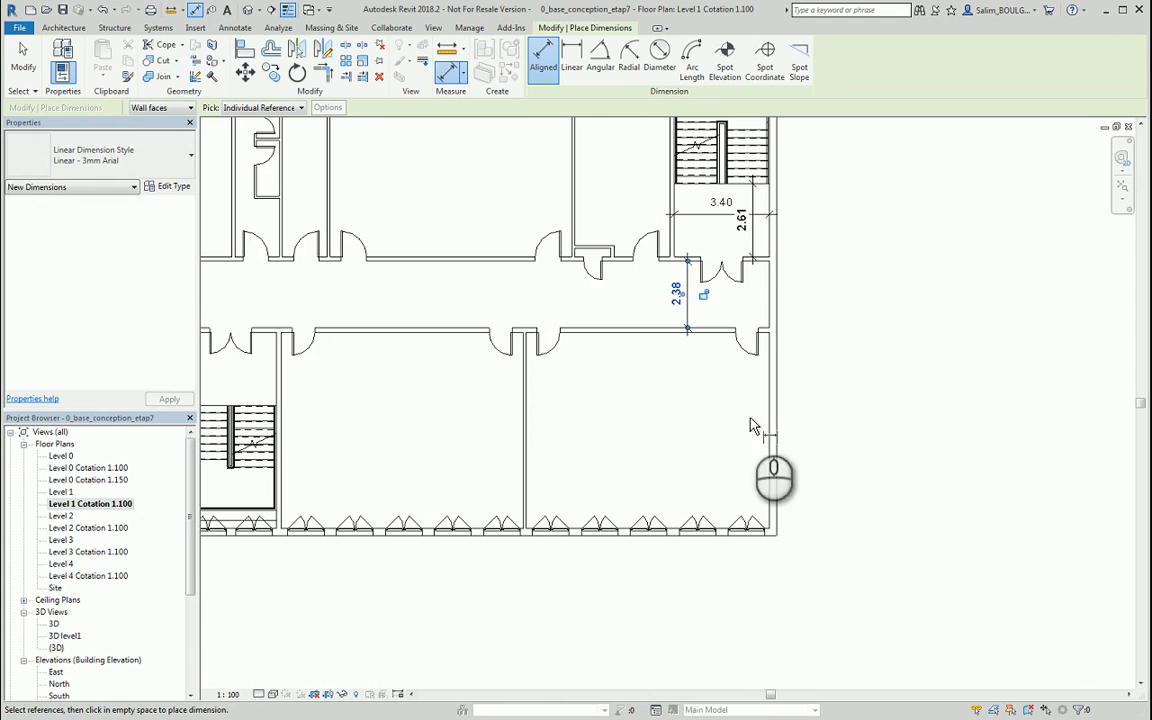
pyautogui.click(768, 434)
pyautogui.click(527, 432)
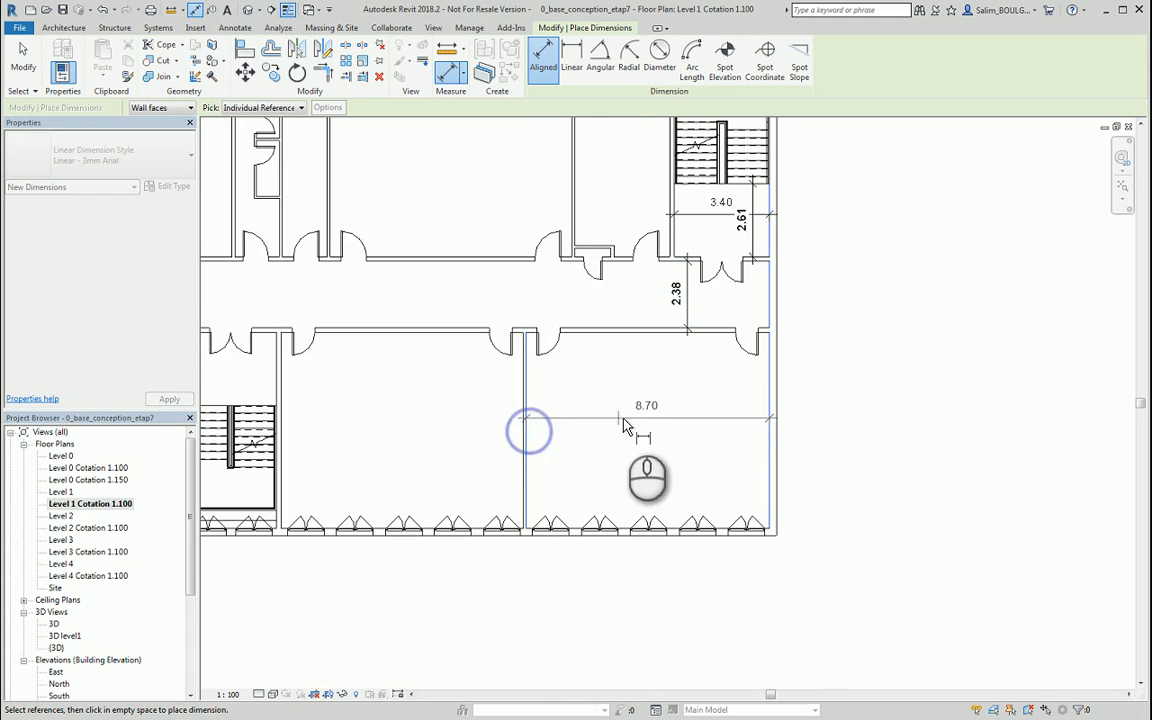
pyautogui.click(645, 487)
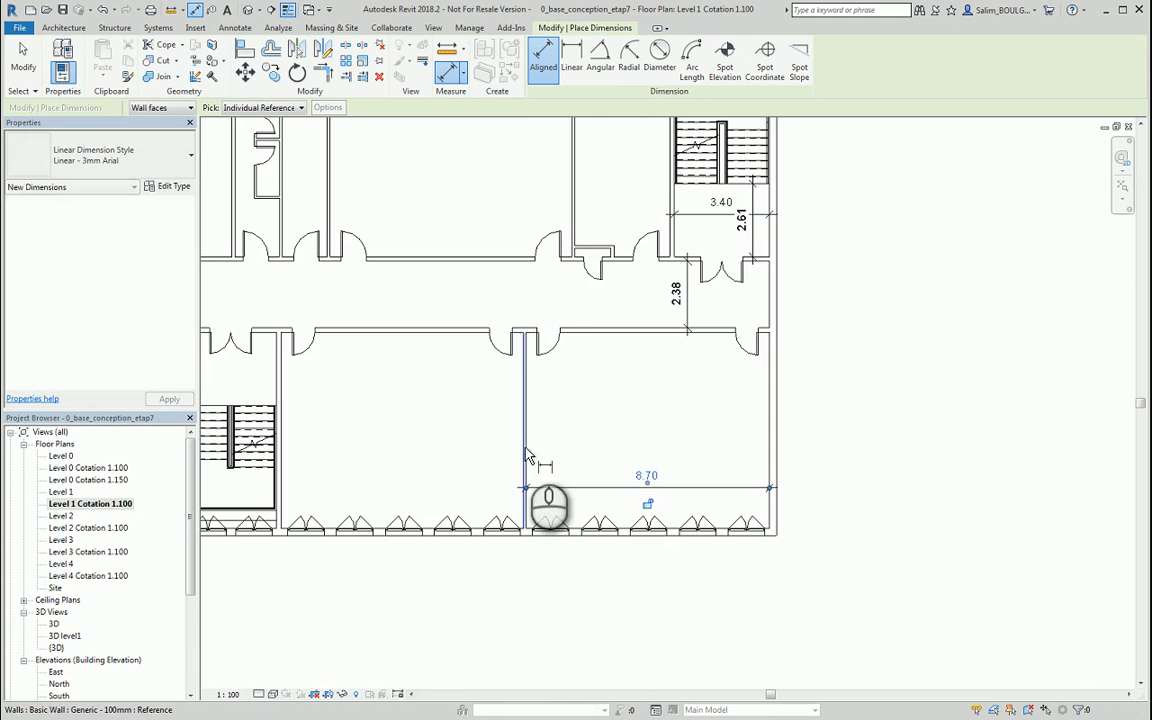
pyautogui.click(602, 334)
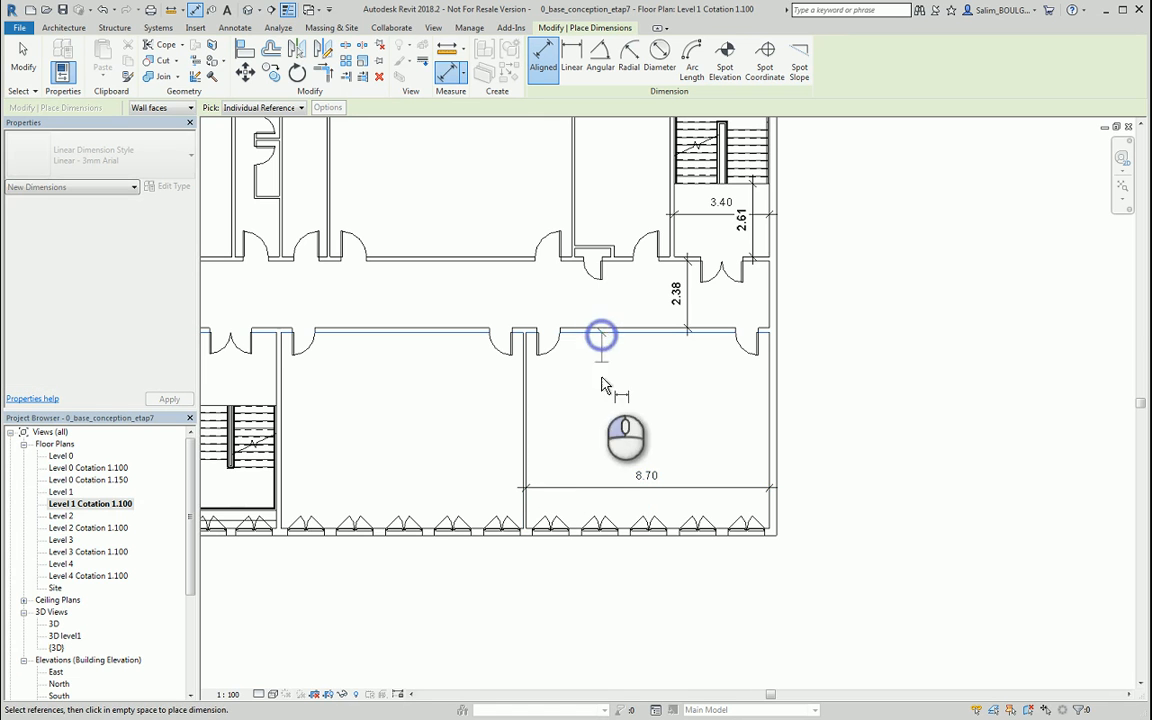
pyautogui.click(623, 530)
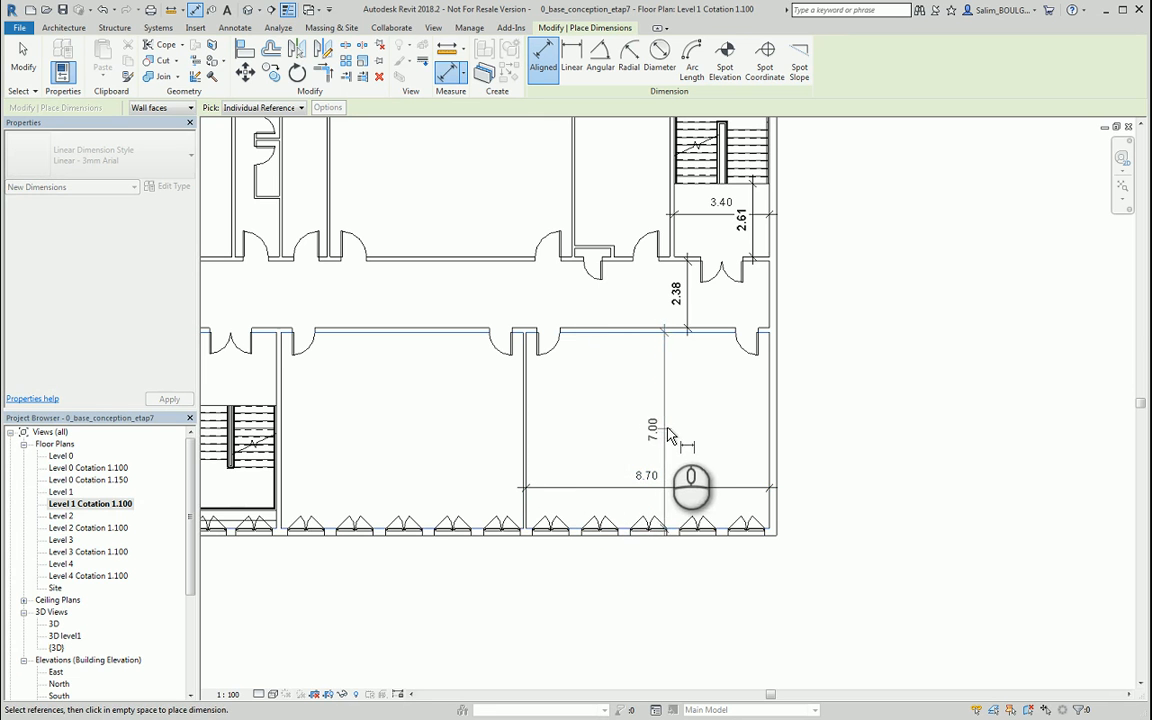
pyautogui.click(673, 429)
# Step: Dimension the width and depth of the room between the lower corner room and the middle stairwell, aligning the width with the corner room's
pyautogui.scroll(-1, 634, 426)
pyautogui.moveTo(558, 432); pyautogui.dragTo(740, 389, button='middle')
pyautogui.scroll(2, 729, 384)
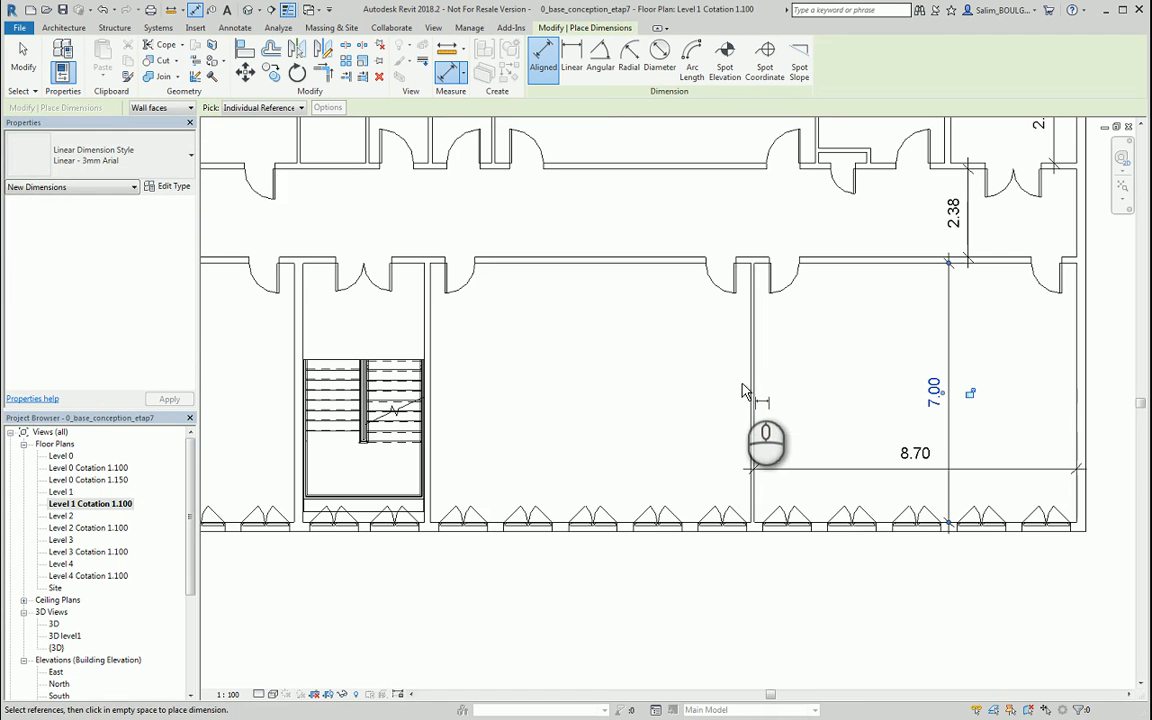
pyautogui.click(750, 402)
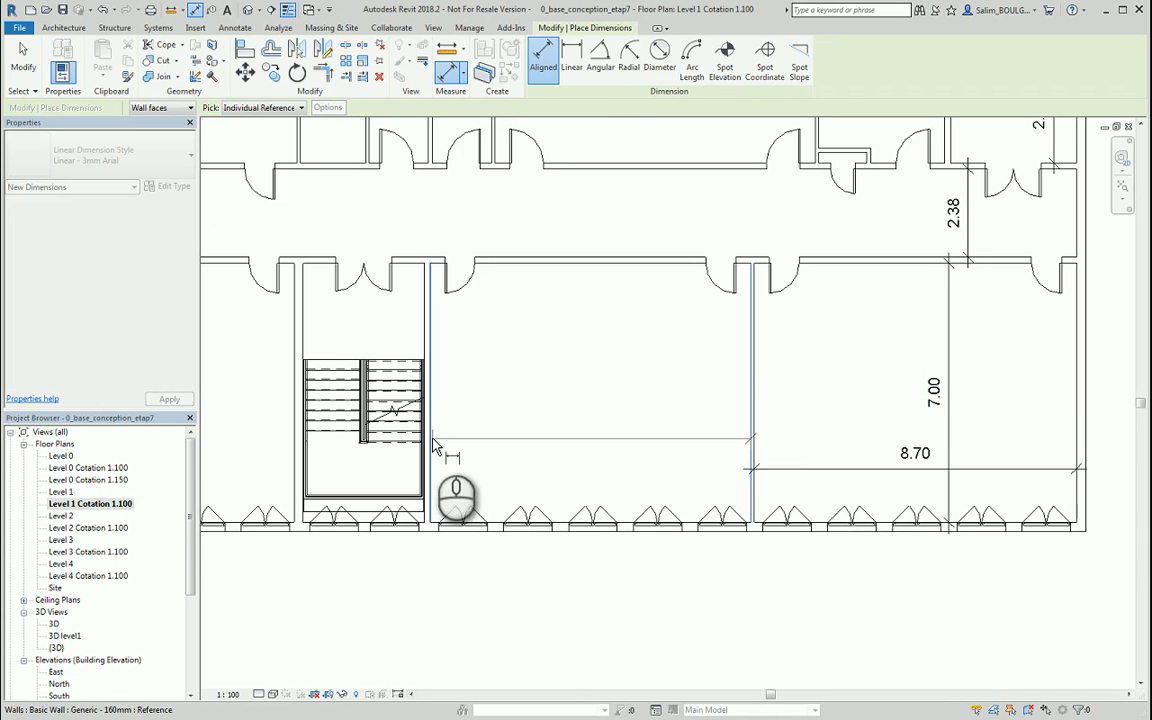
pyautogui.click(432, 437)
pyautogui.click(512, 470)
pyautogui.click(584, 262)
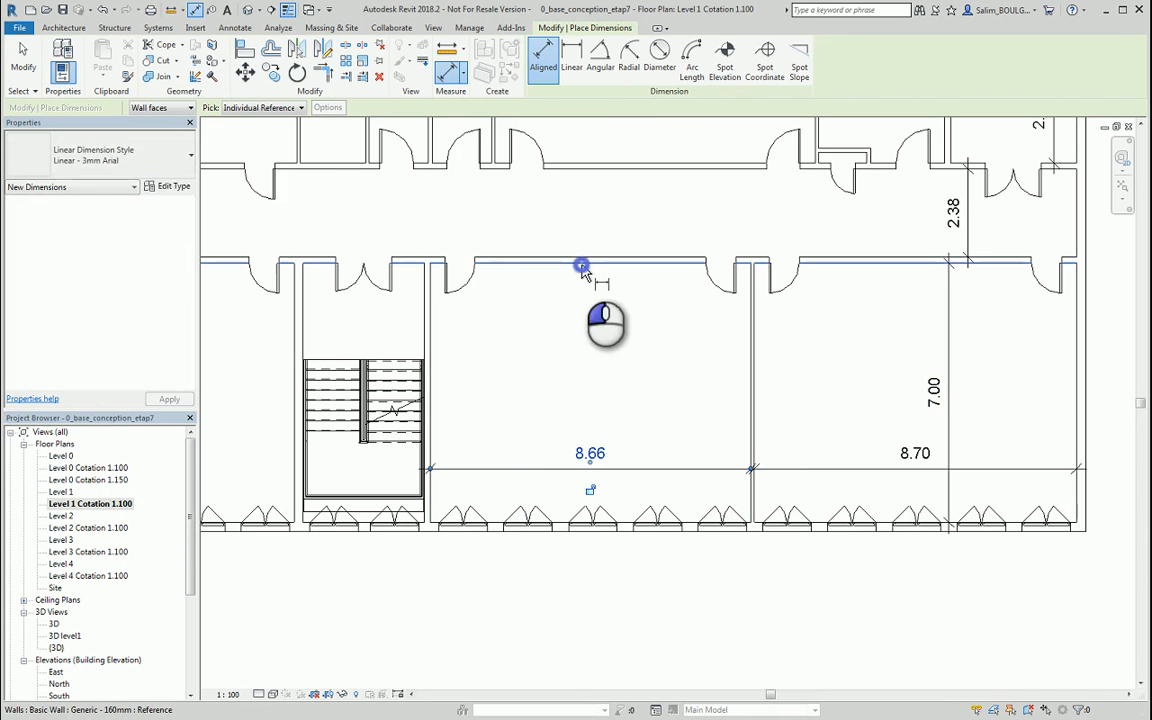
pyautogui.click(627, 522)
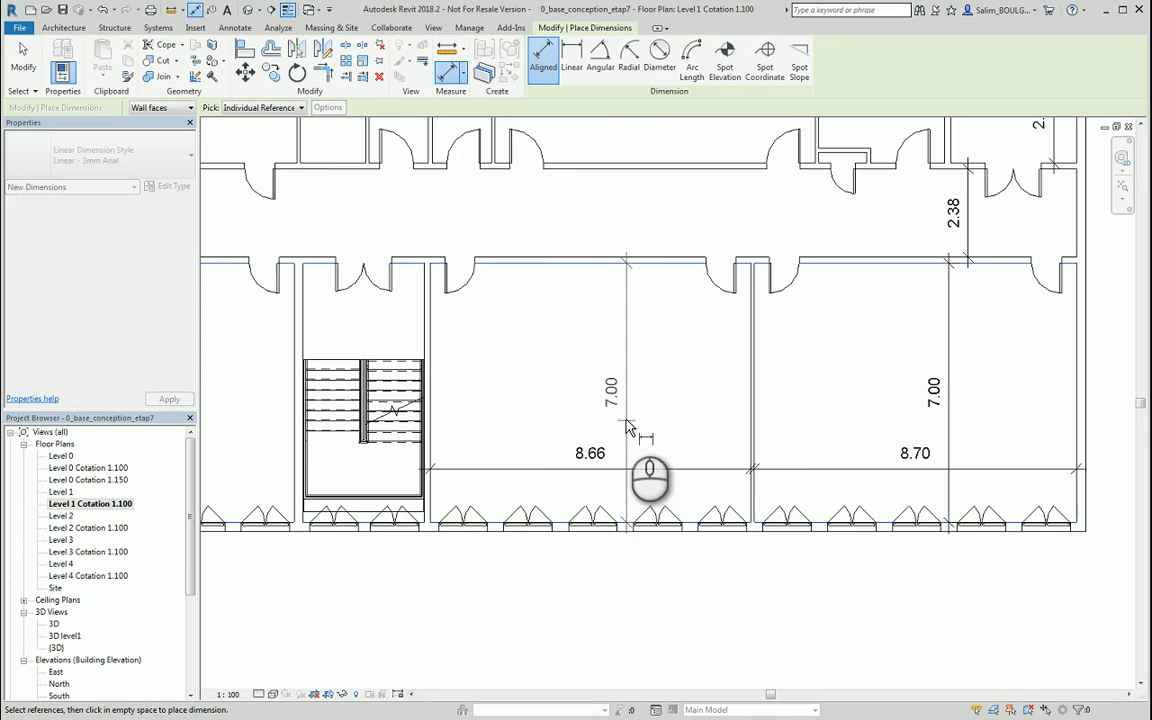
pyautogui.click(626, 424)
# Step: Dimension the width of the landing in the lower-row middle stairwell between its side walls
pyautogui.moveTo(514, 419); pyautogui.dragTo(951, 363, button='middle')
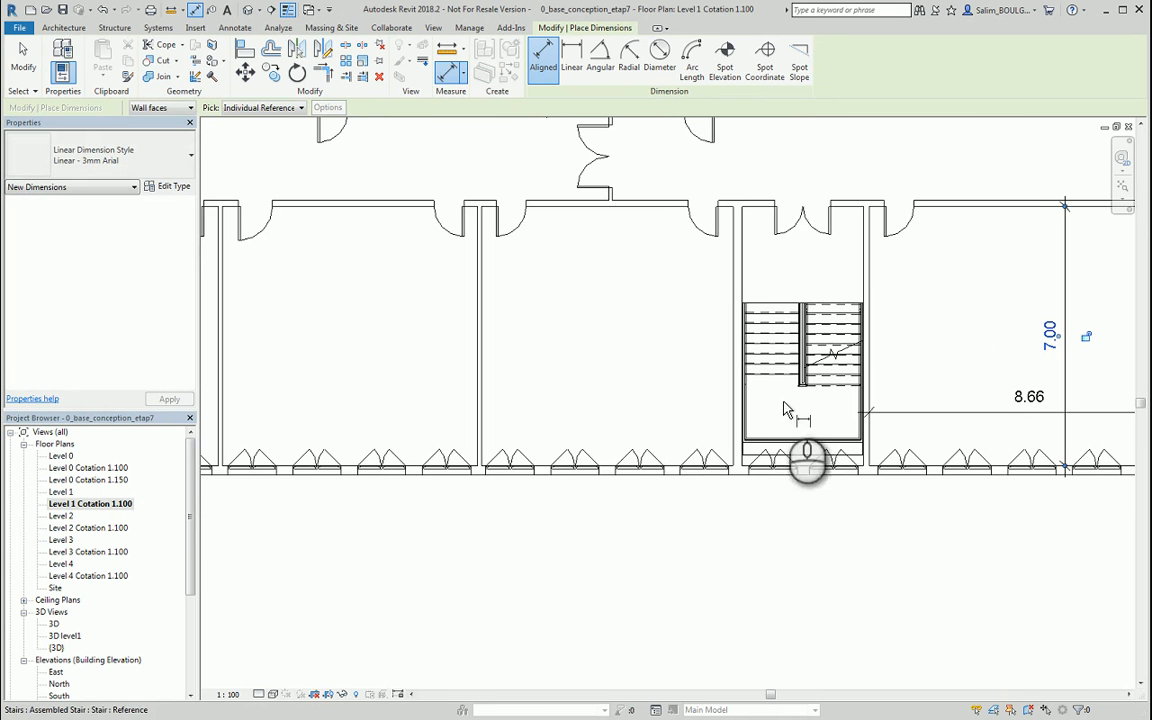
pyautogui.click(742, 267)
pyautogui.click(860, 287)
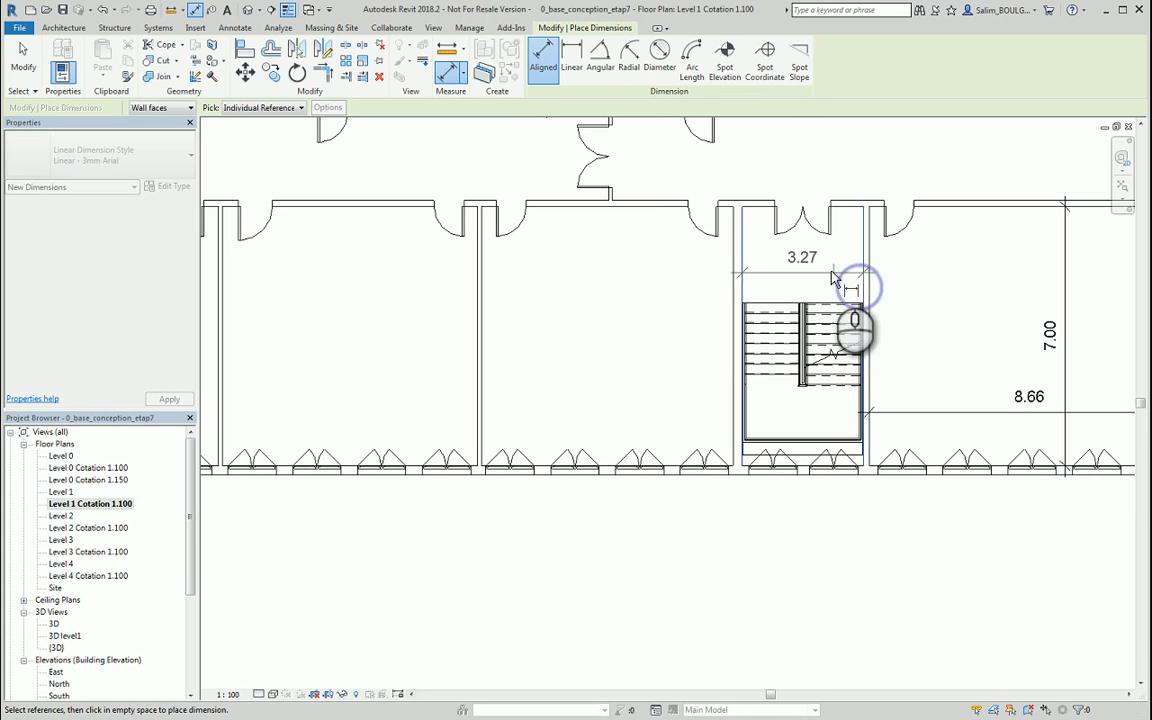
pyautogui.click(828, 276)
# Step: Dimension the widths of the first two lower-row rooms past the middle stairwell, in line with the existing lower-row width dimensions
pyautogui.click(482, 293)
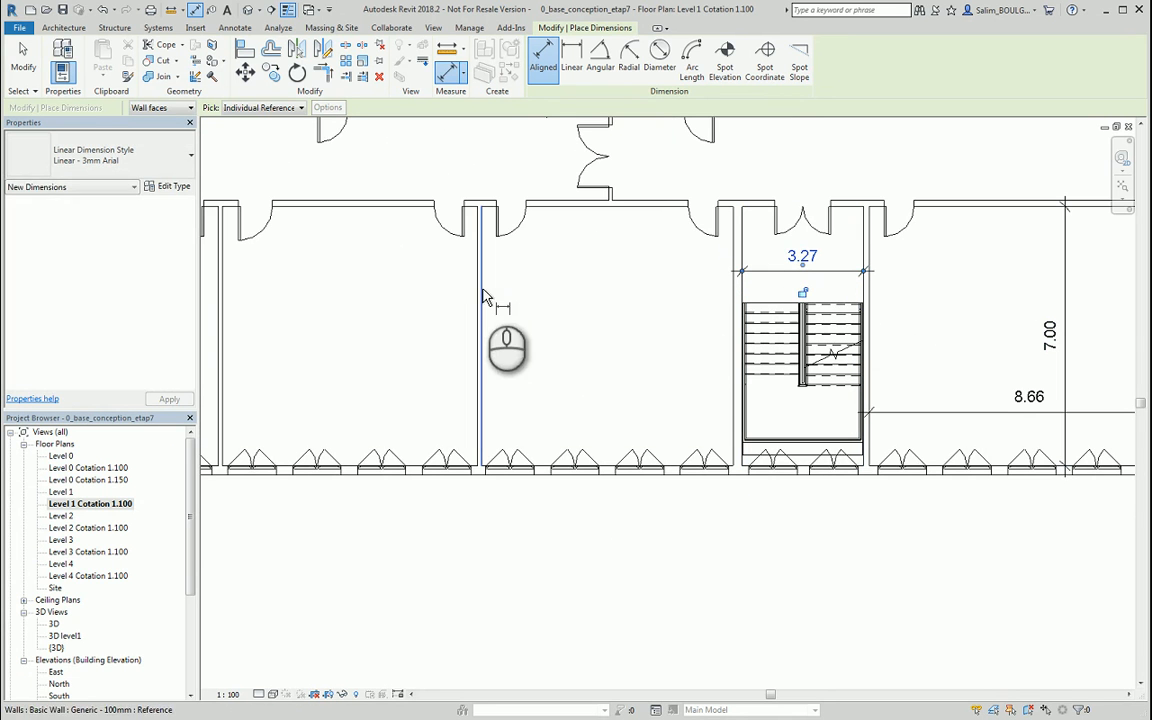
pyautogui.click(733, 354)
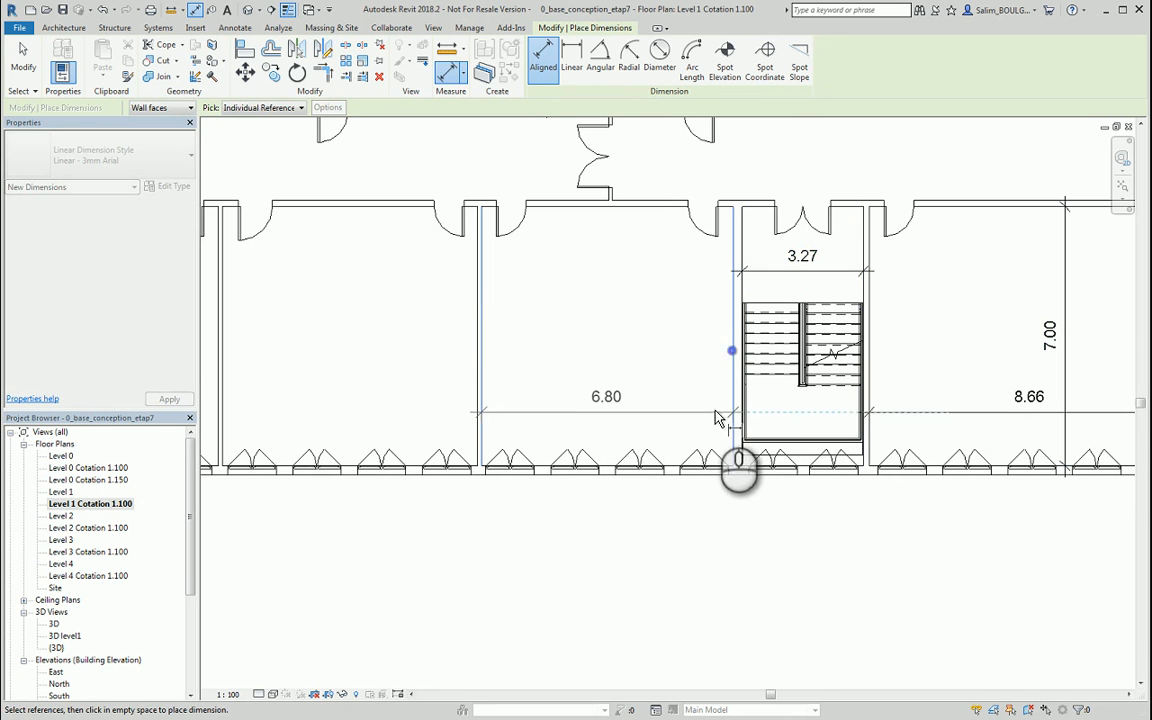
pyautogui.click(714, 421)
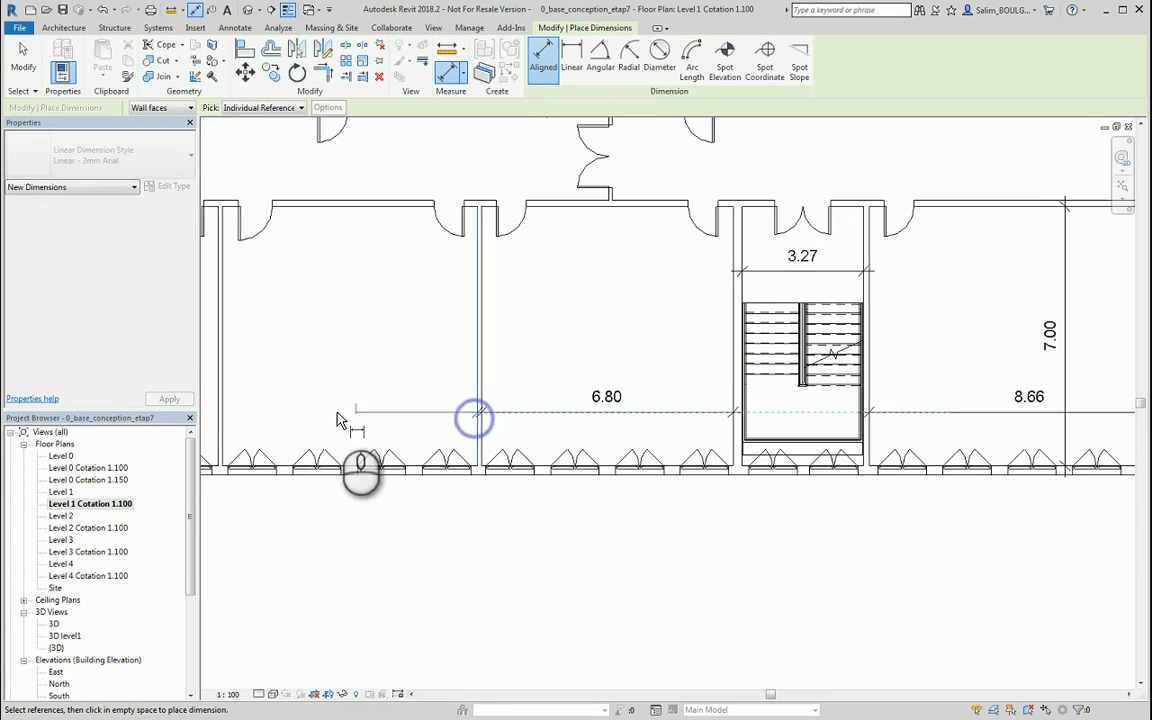
pyautogui.click(239, 411)
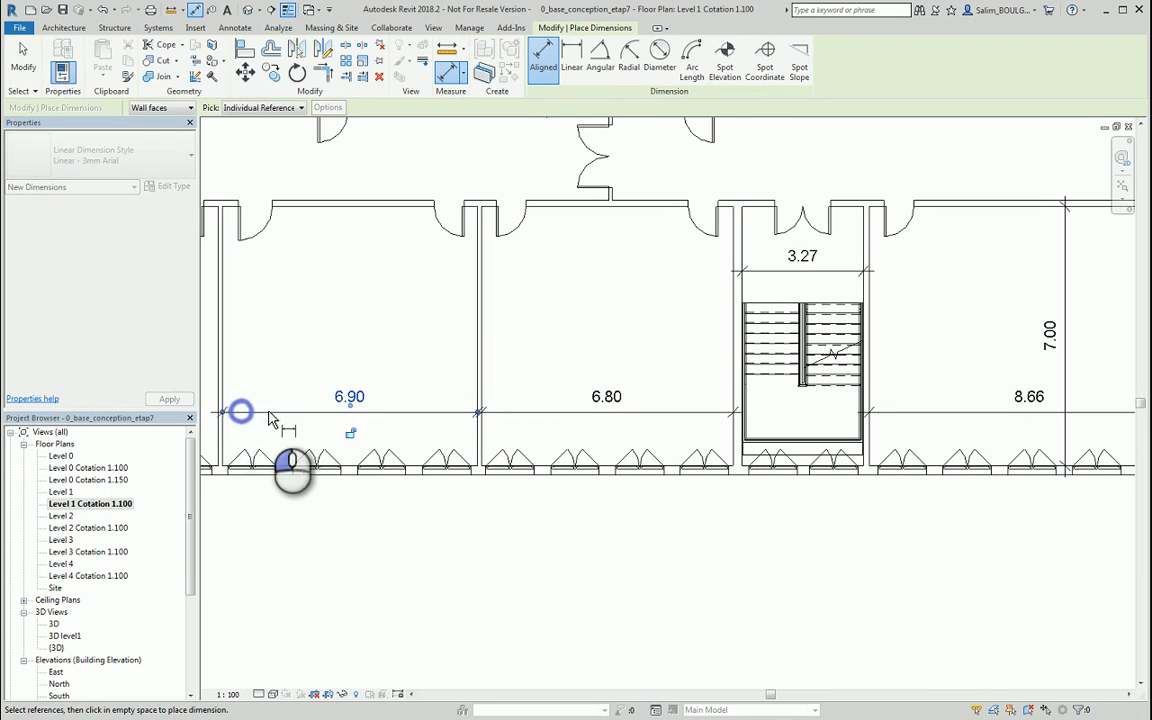
# Step: Dimension the widths of the remaining two lower-row rooms up to the far end stairwell, along the same dimension line
pyautogui.moveTo(365, 402); pyautogui.dragTo(1037, 360, button='middle')
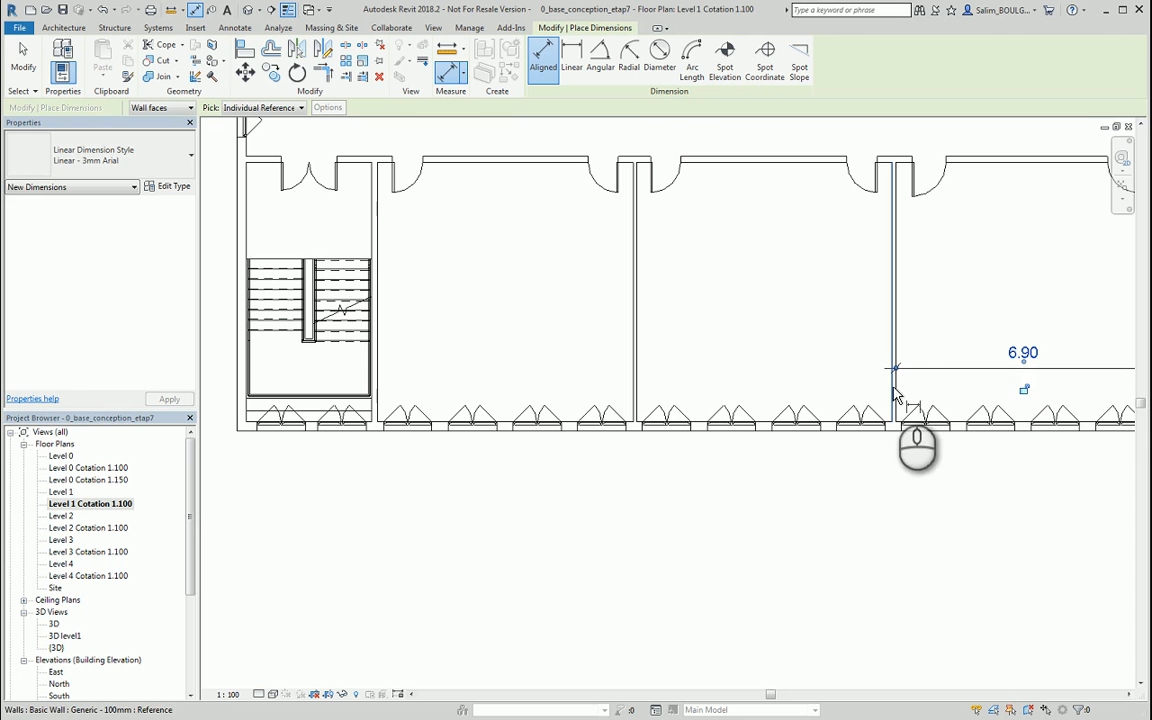
pyautogui.click(895, 395)
pyautogui.click(637, 385)
pyautogui.click(703, 366)
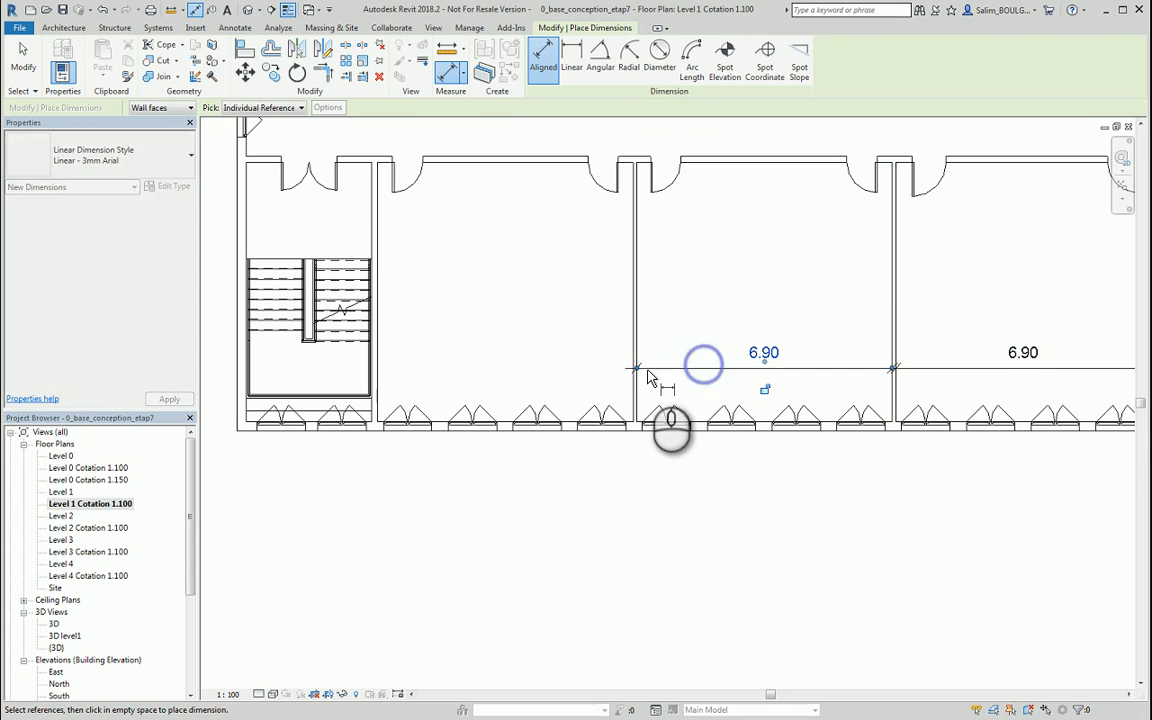
pyautogui.click(633, 386)
pyautogui.click(378, 387)
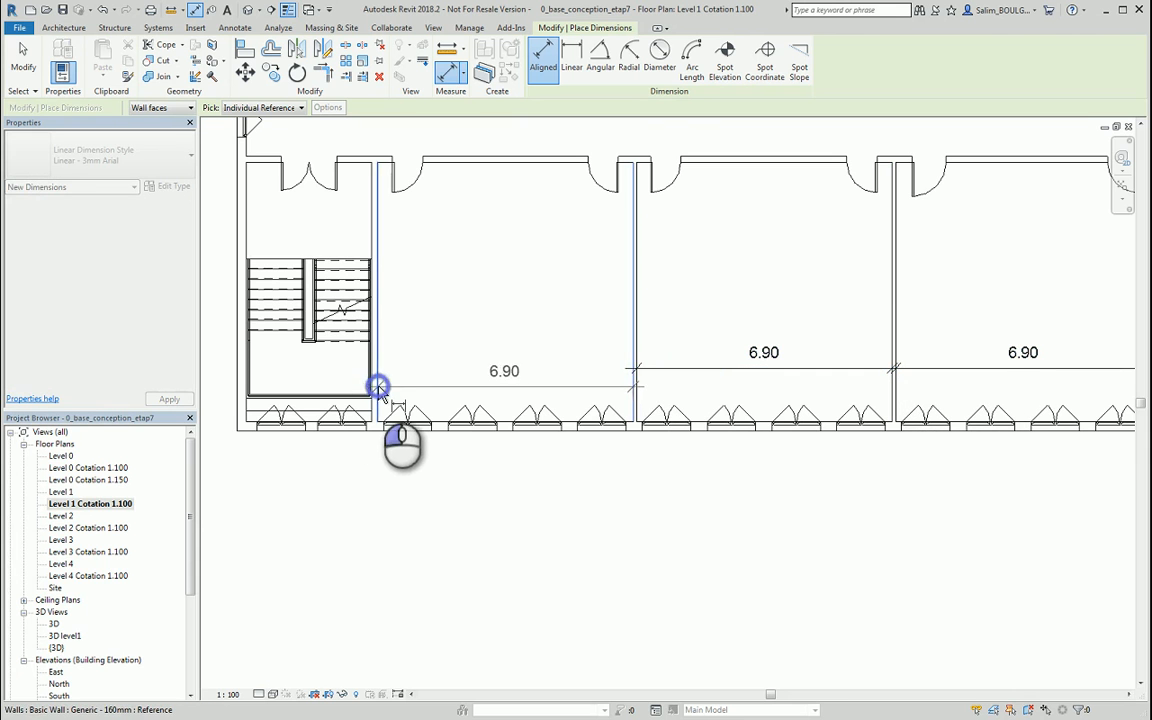
pyautogui.click(421, 376)
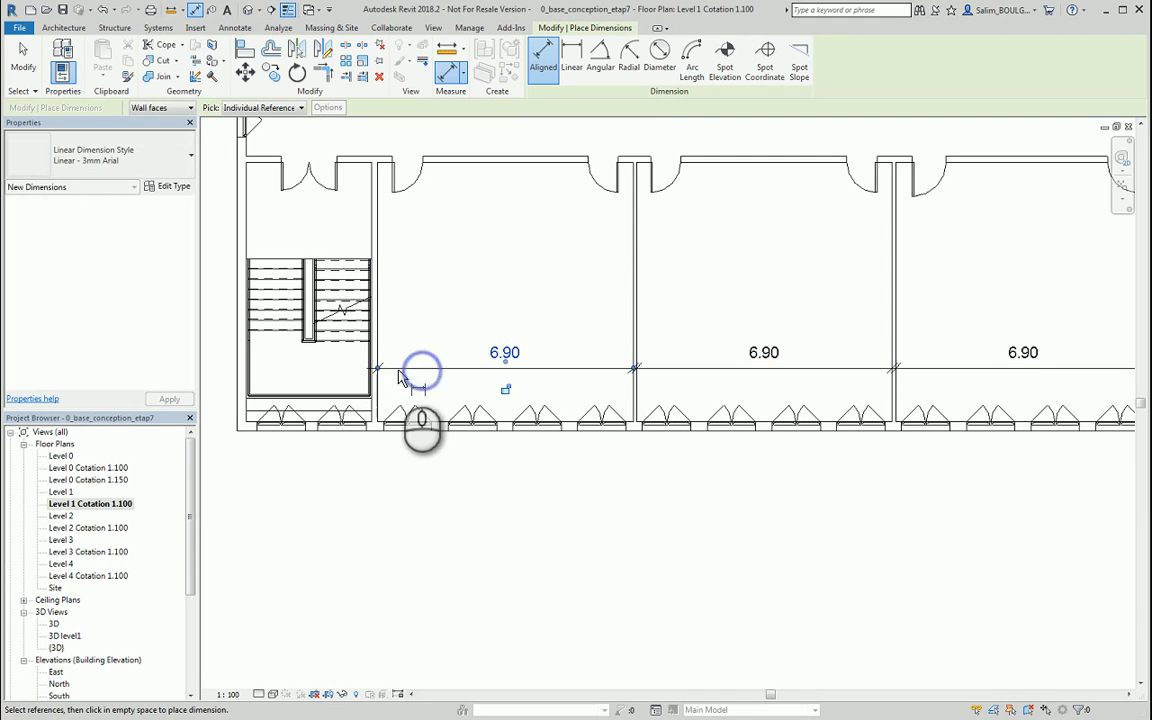
# Step: Dimension the width and depth of the landing in the lower-row end stairwell
pyautogui.click(369, 243)
pyautogui.click(250, 205)
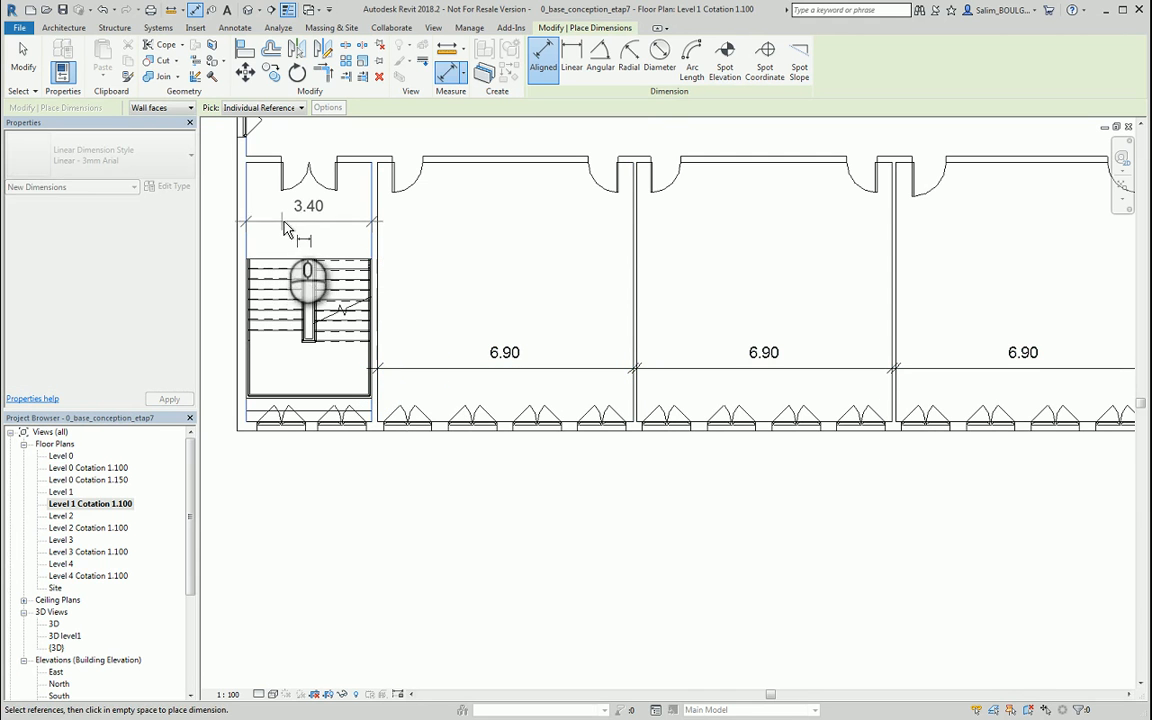
pyautogui.click(291, 229)
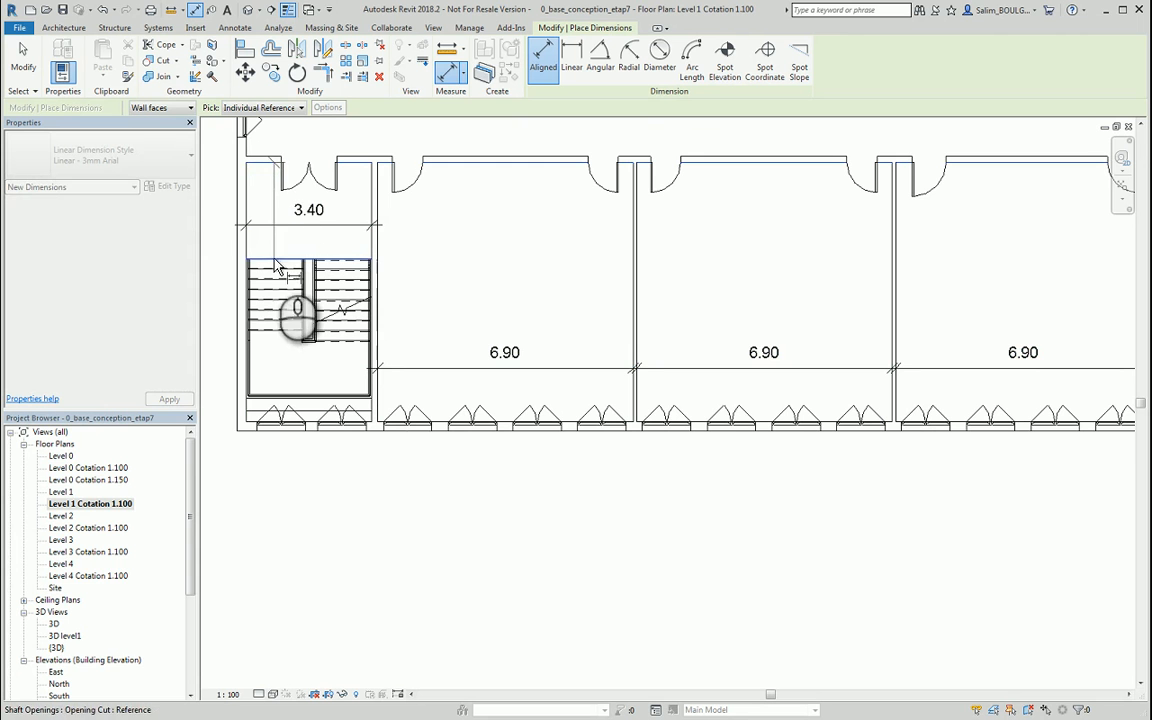
pyautogui.scroll(-5, 275, 245)
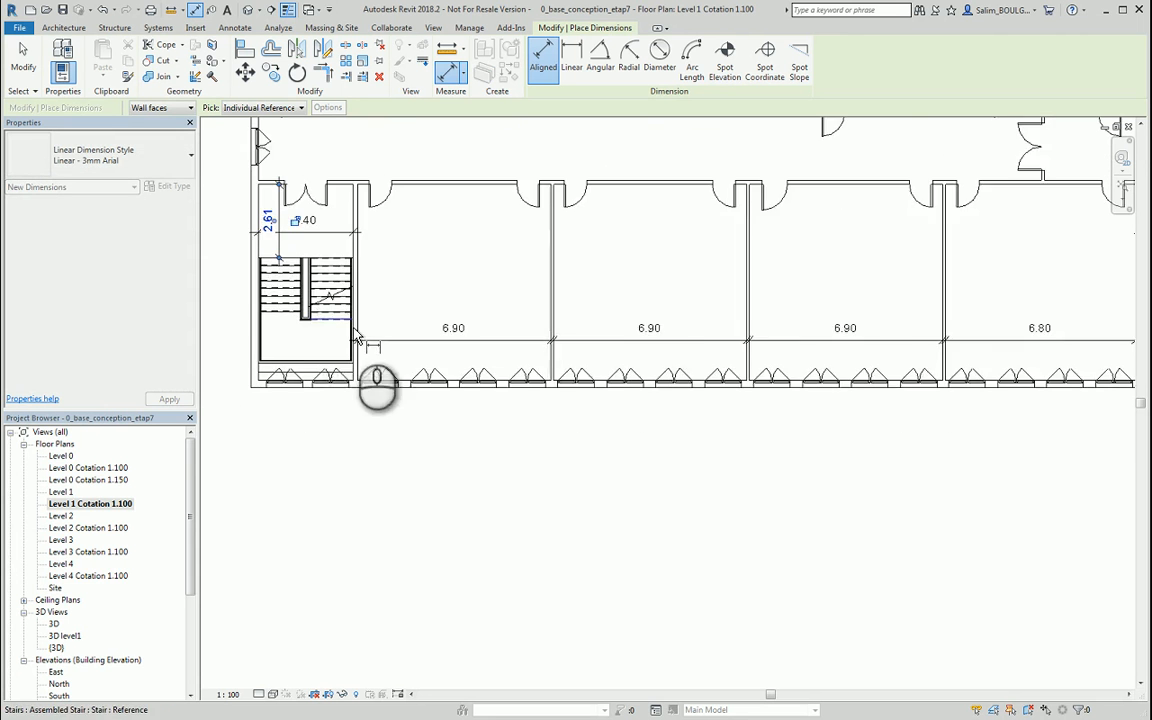
# Step: Dimension the corridor's length from the end wall near the upper stairwell to the cross wall with the double door
pyautogui.moveTo(440, 325); pyautogui.dragTo(362, 432, button='middle')
pyautogui.scroll(2, 310, 352)
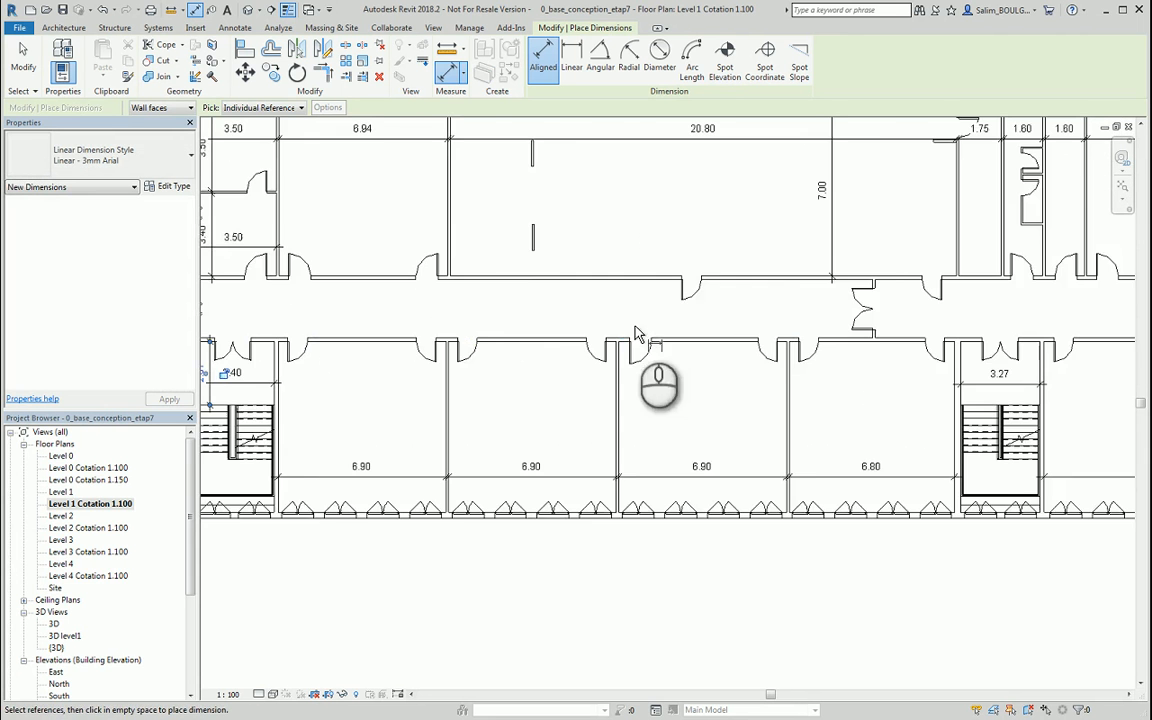
pyautogui.moveTo(783, 307); pyautogui.dragTo(340, 322, button='middle')
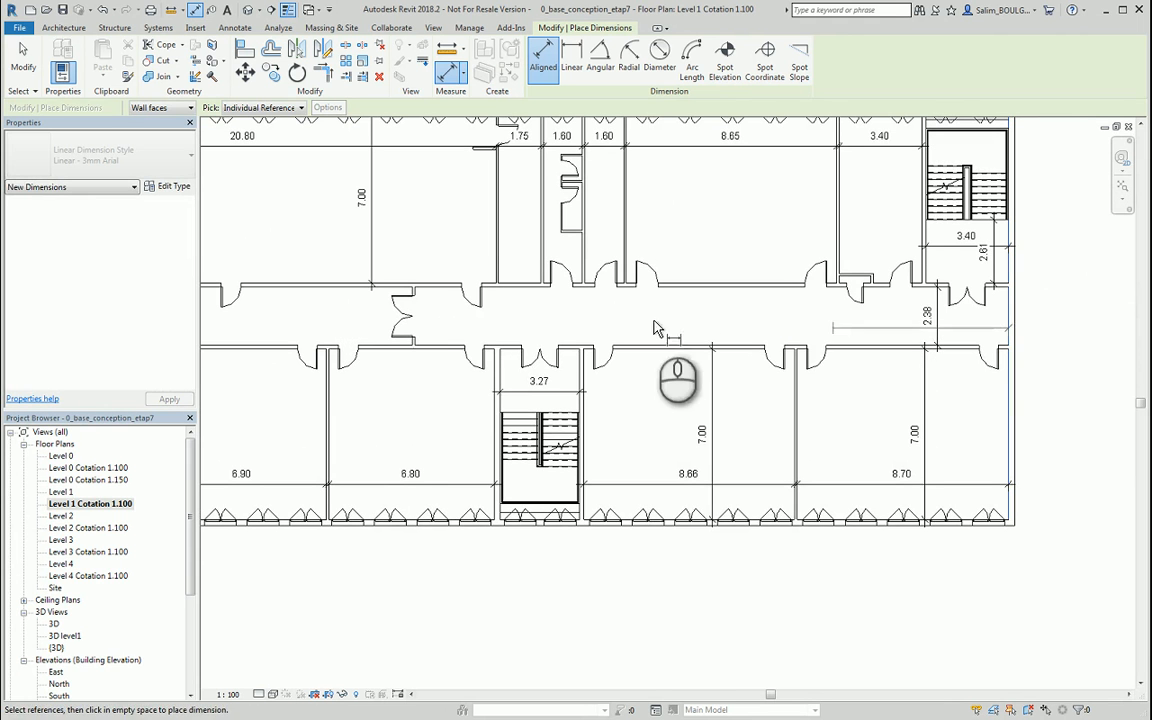
pyautogui.click(420, 345)
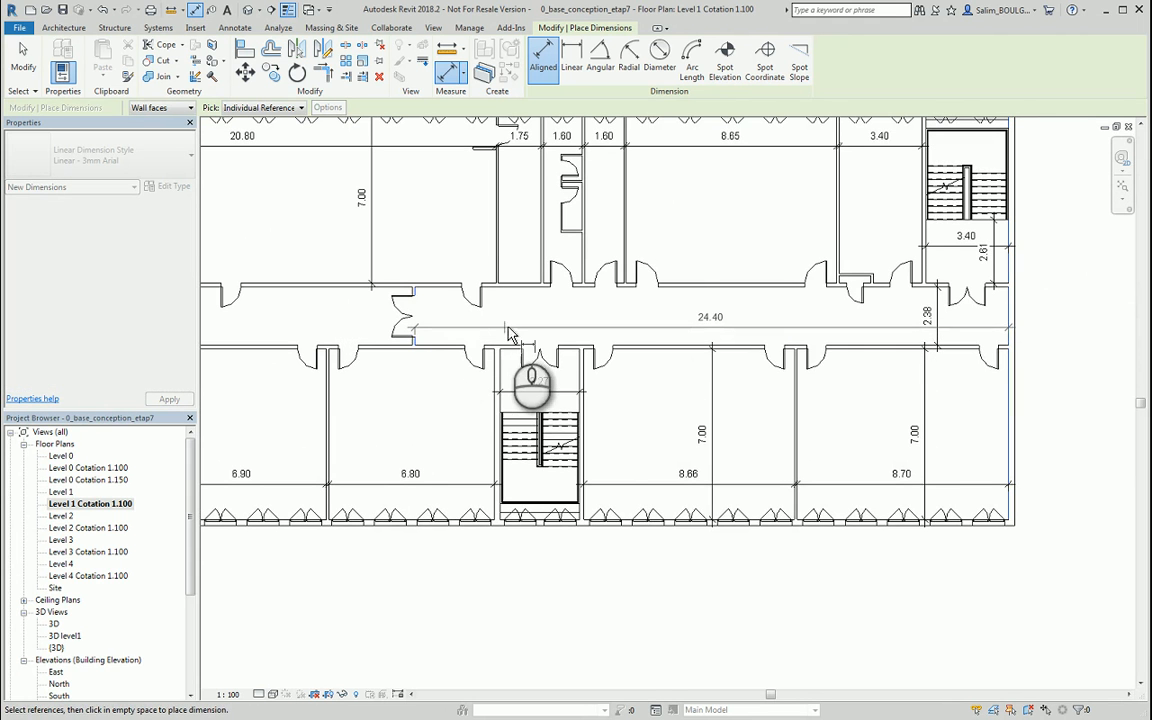
# Step: Dimension the remaining corridor section's length from the cross wall with the double door to the opposite end wall, and finish dimensioning
pyautogui.moveTo(411, 342); pyautogui.dragTo(907, 367, button='middle')
pyautogui.scroll(4, 907, 360)
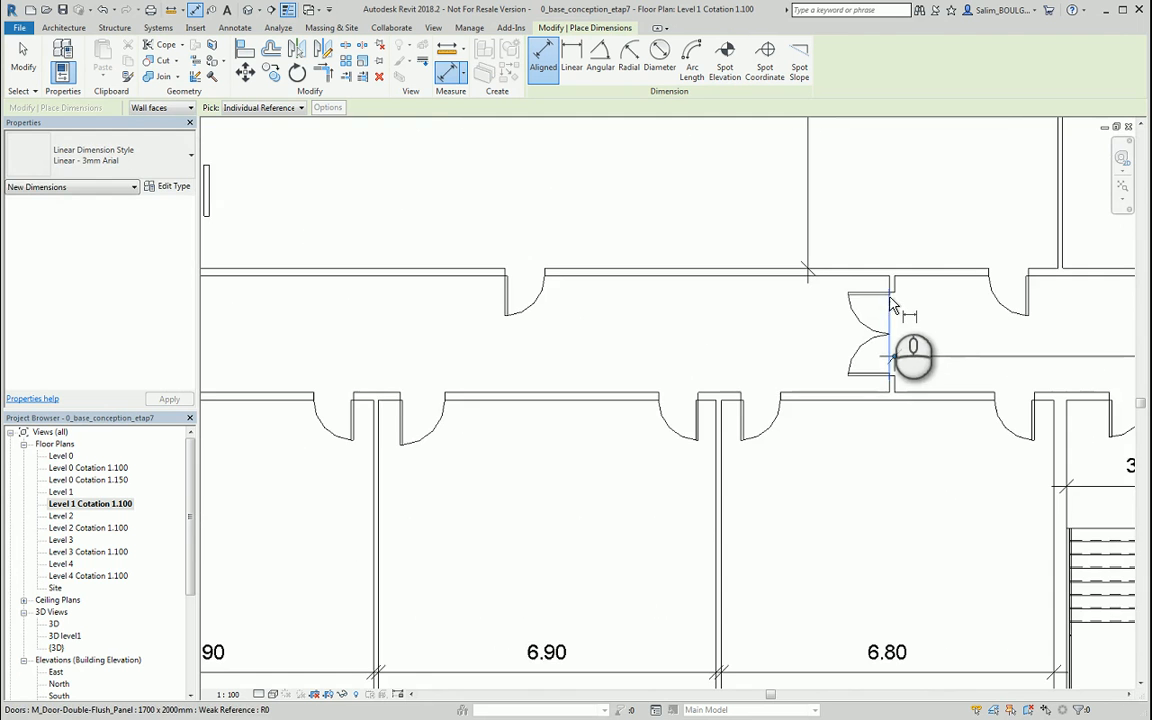
pyautogui.scroll(-6, 890, 287)
pyautogui.scroll(3, 545, 330)
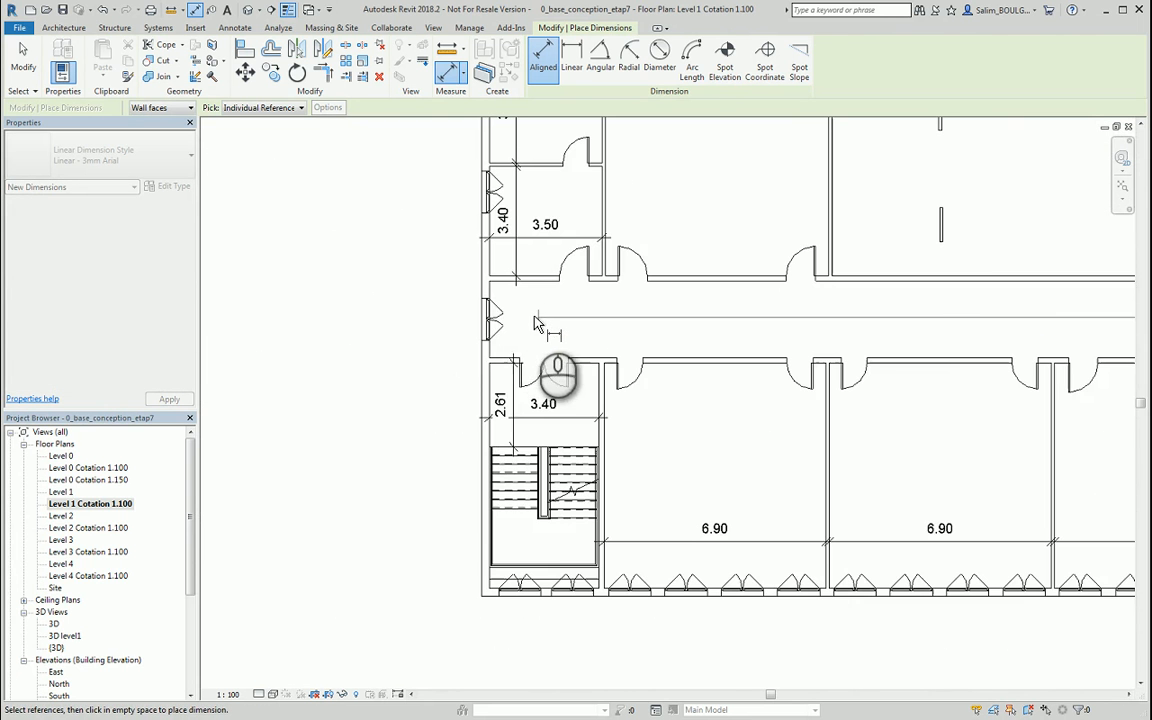
pyautogui.scroll(-3, 492, 300)
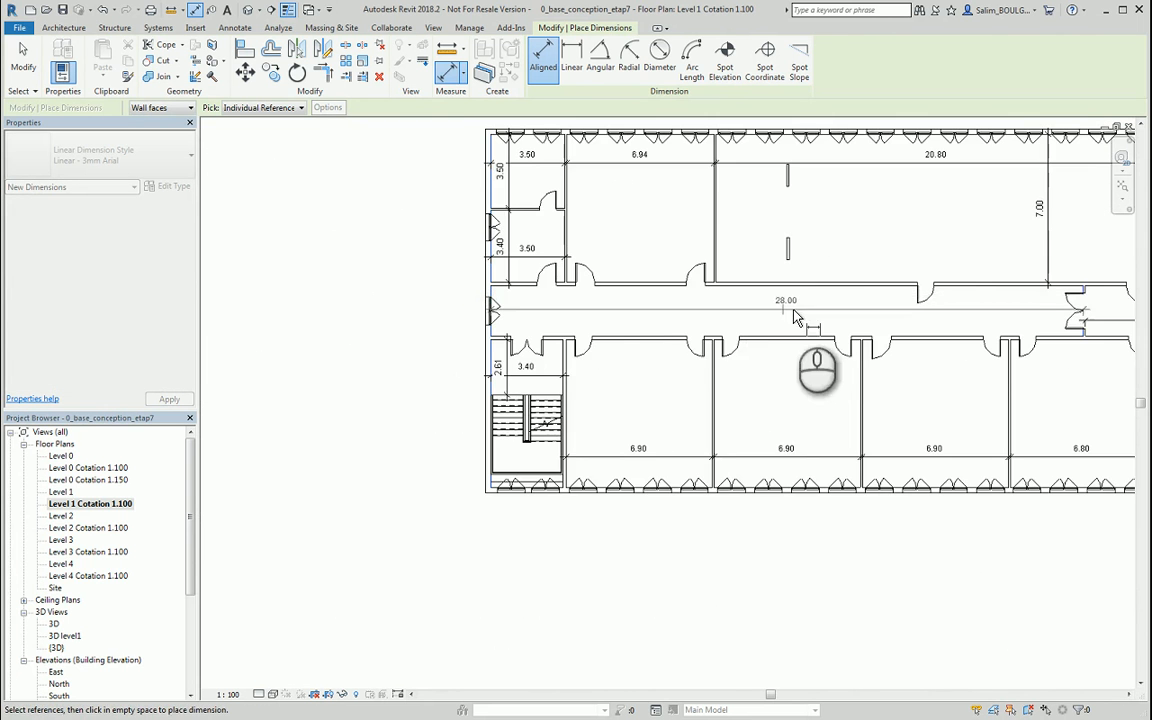
pyautogui.moveTo(741, 326); pyautogui.dragTo(597, 333, button='middle')
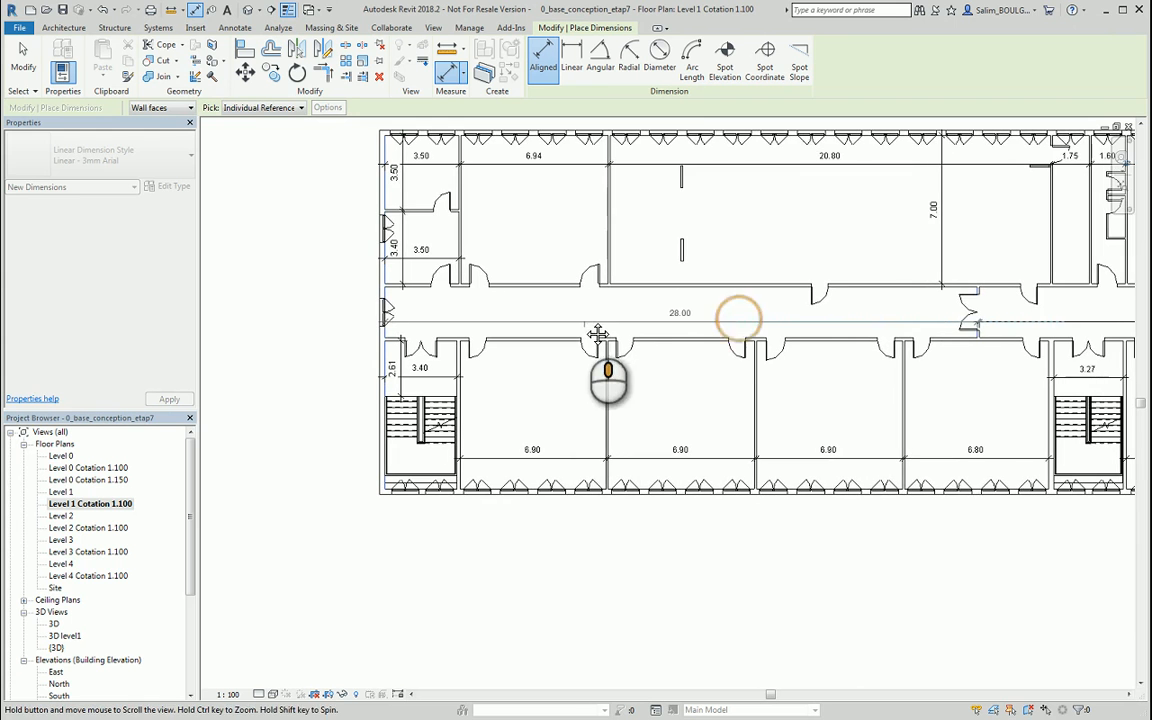
pyautogui.click(652, 322)
pyautogui.scroll(-2, 662, 326)
pyautogui.scroll(-2, 779, 260)
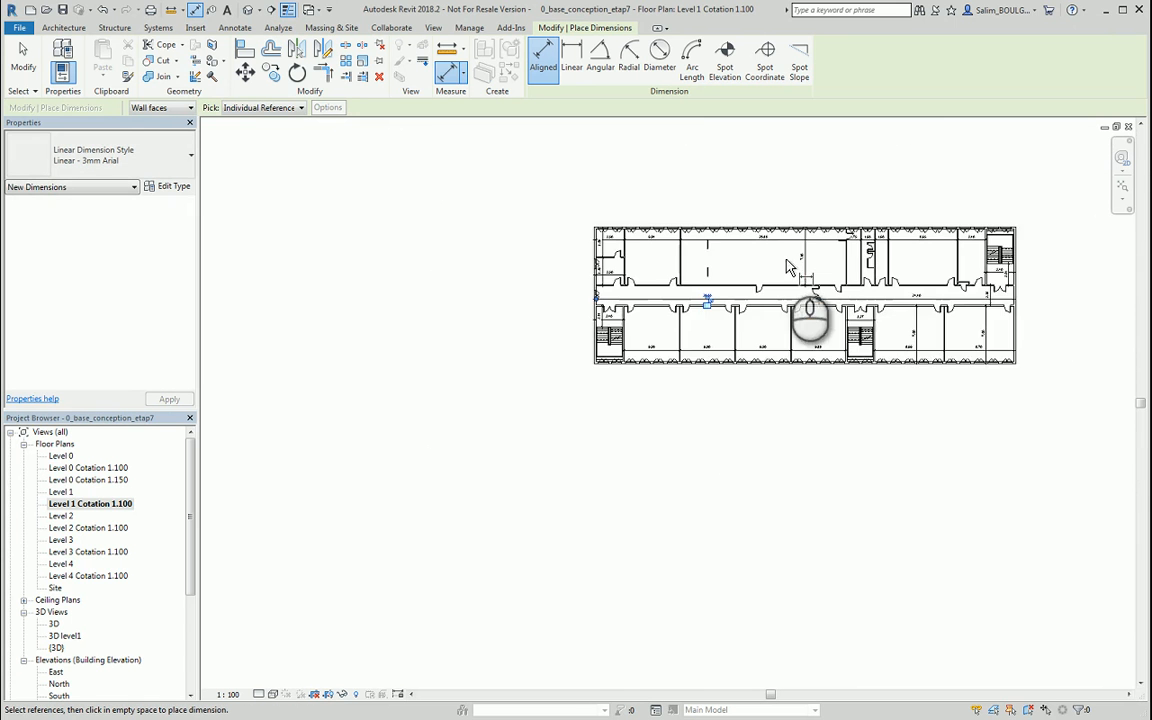
pyautogui.moveTo(811, 274); pyautogui.dragTo(622, 287, button='middle')
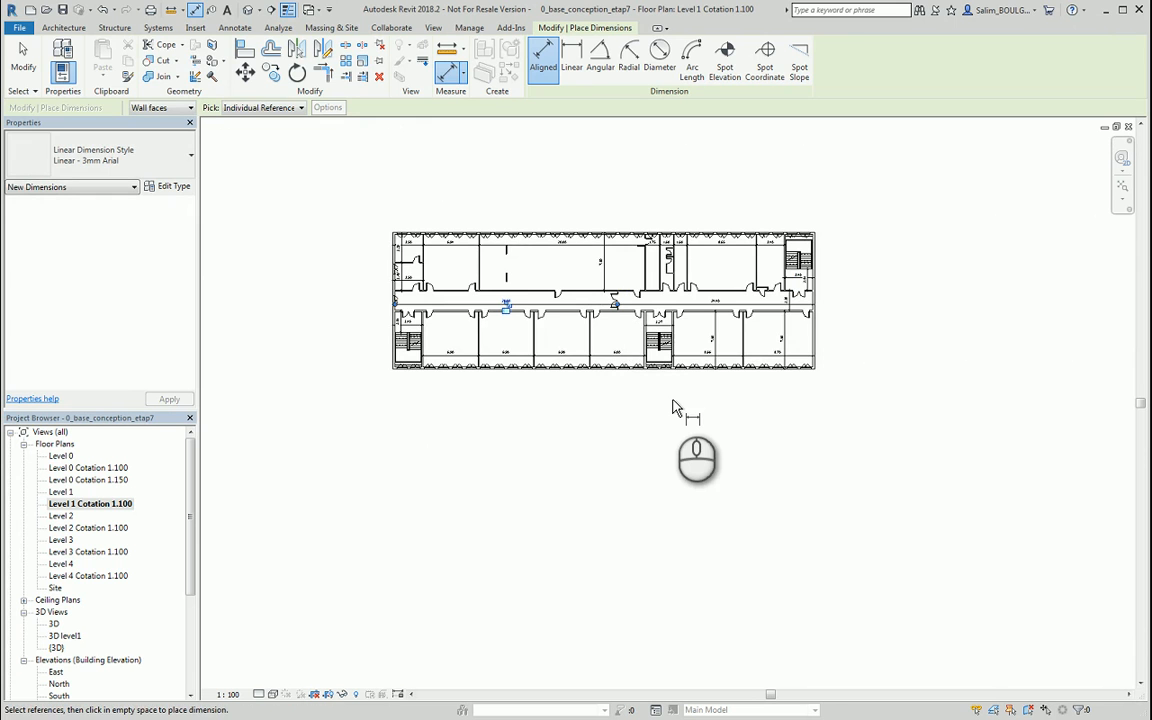
pyautogui.press('Escape')
pyautogui.press('Escape')
pyautogui.scroll(3, 681, 437)
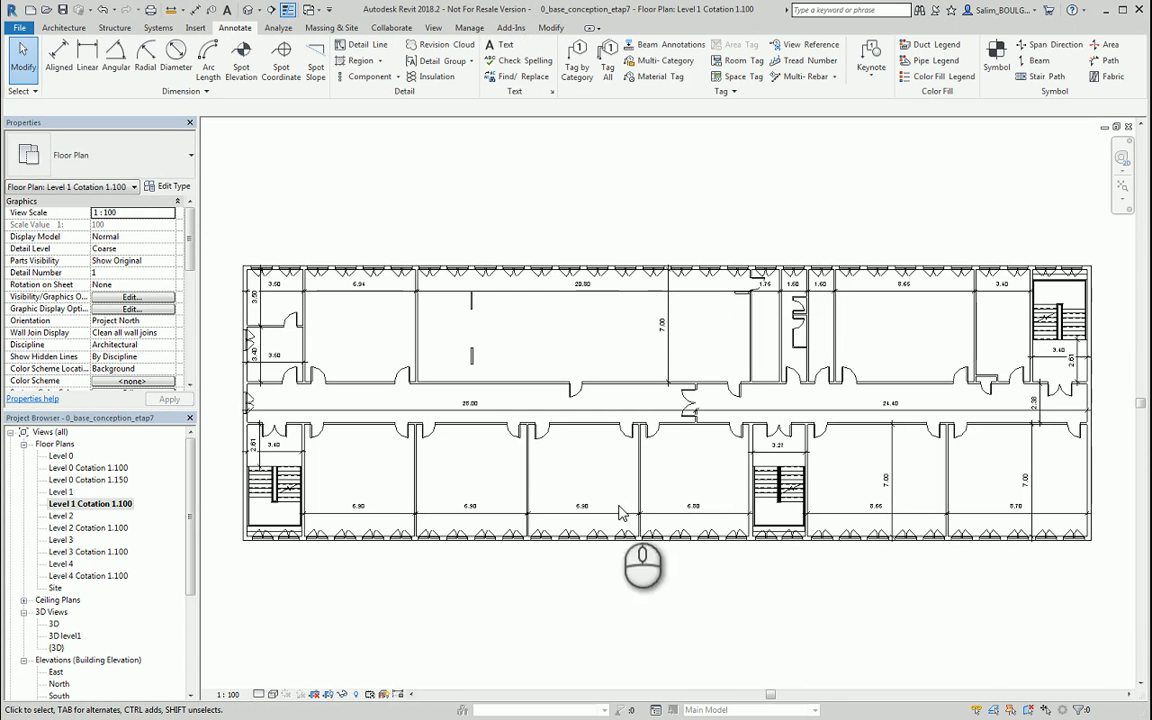
# Step: Open the sheet A11 - plan level1 1.100
pyautogui.click(182, 569)
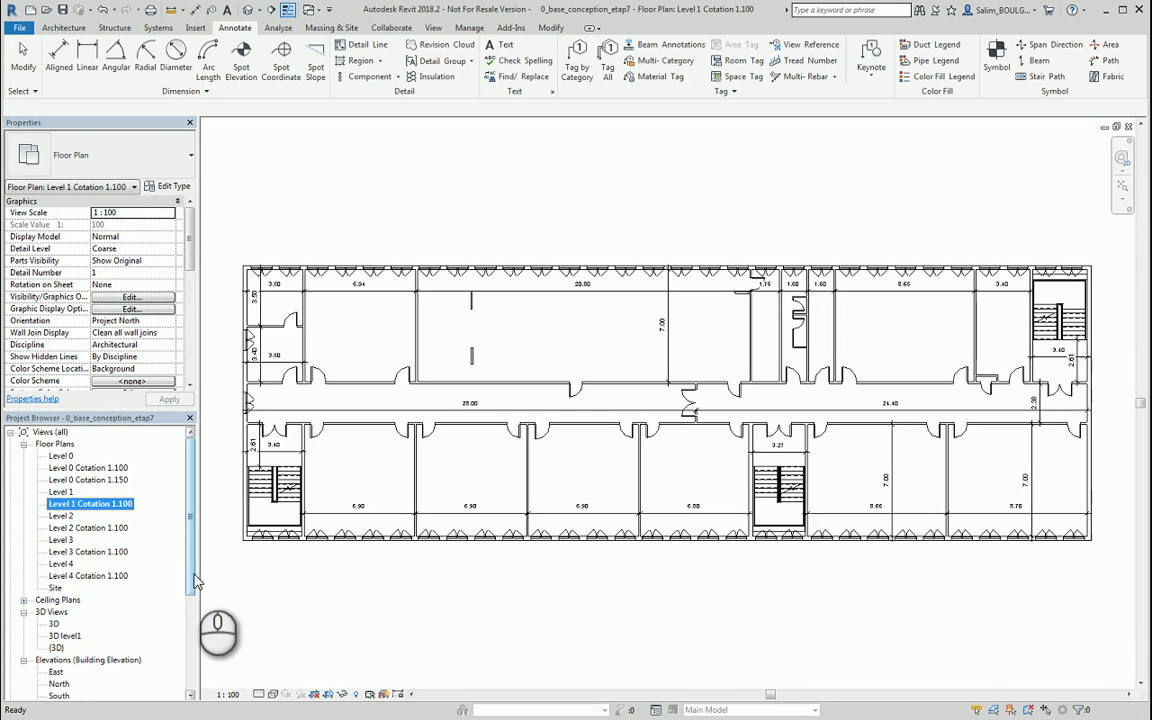
pyautogui.moveTo(195, 580); pyautogui.dragTo(193, 668)
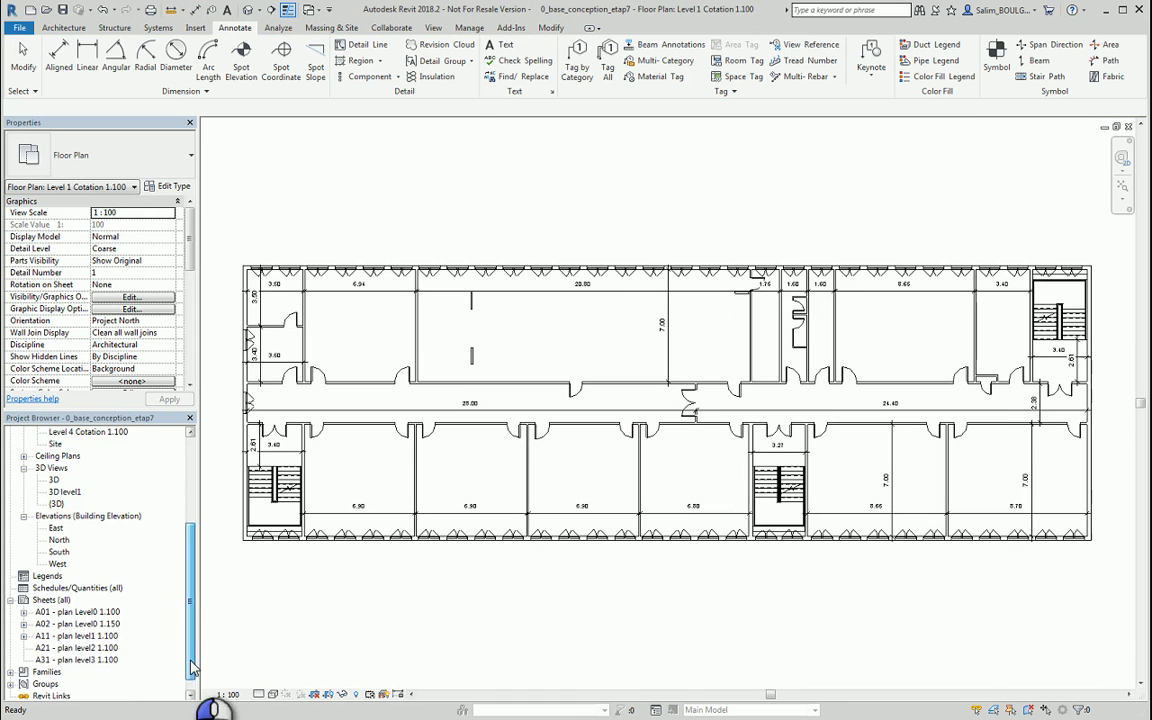
pyautogui.doubleClick(70, 636)
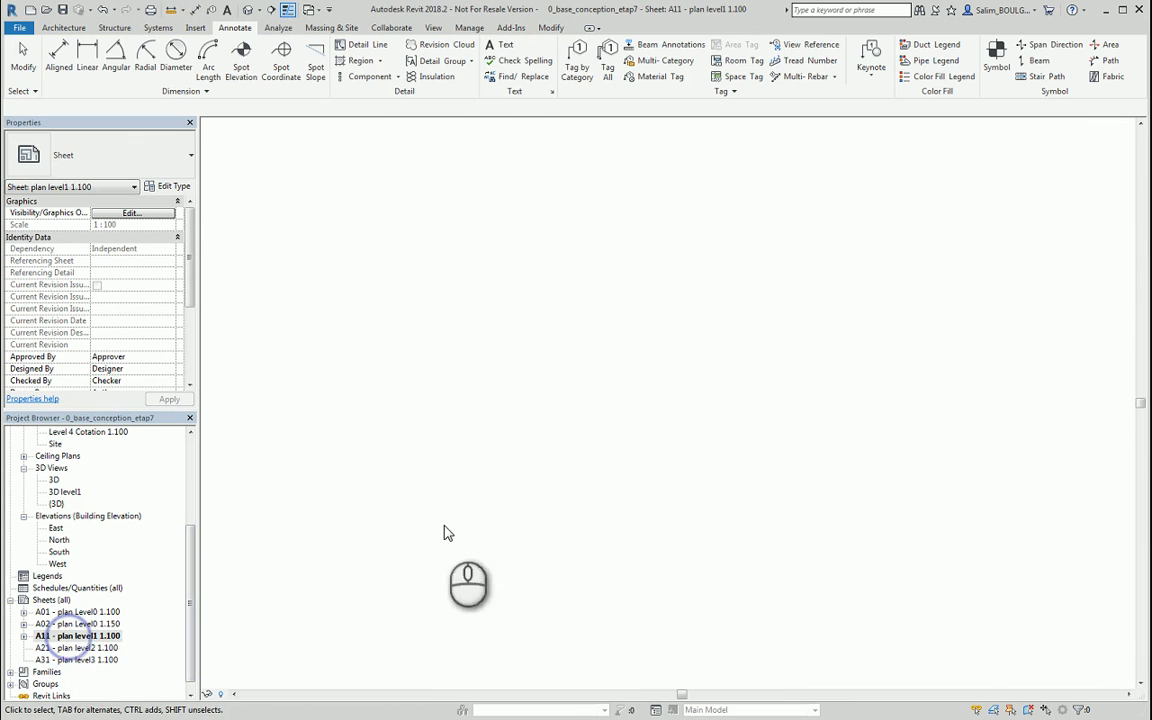